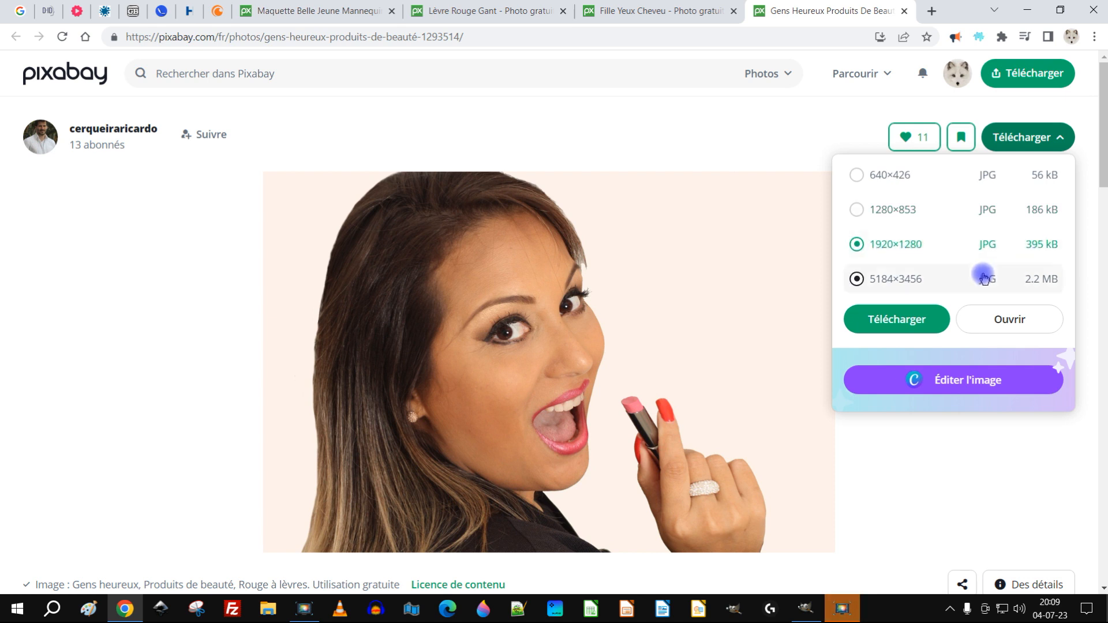
# Open the woman-with-lipstick photo at 1920×1280 in its own page and copy the image
pyautogui.click(1004, 320)
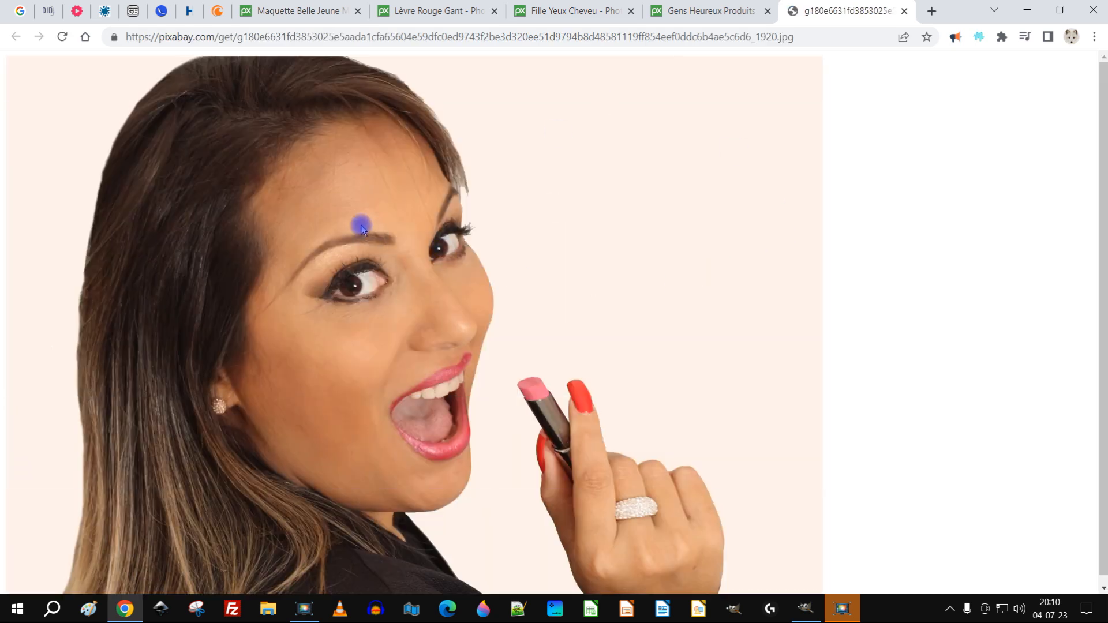
pyautogui.rightClick(361, 191)
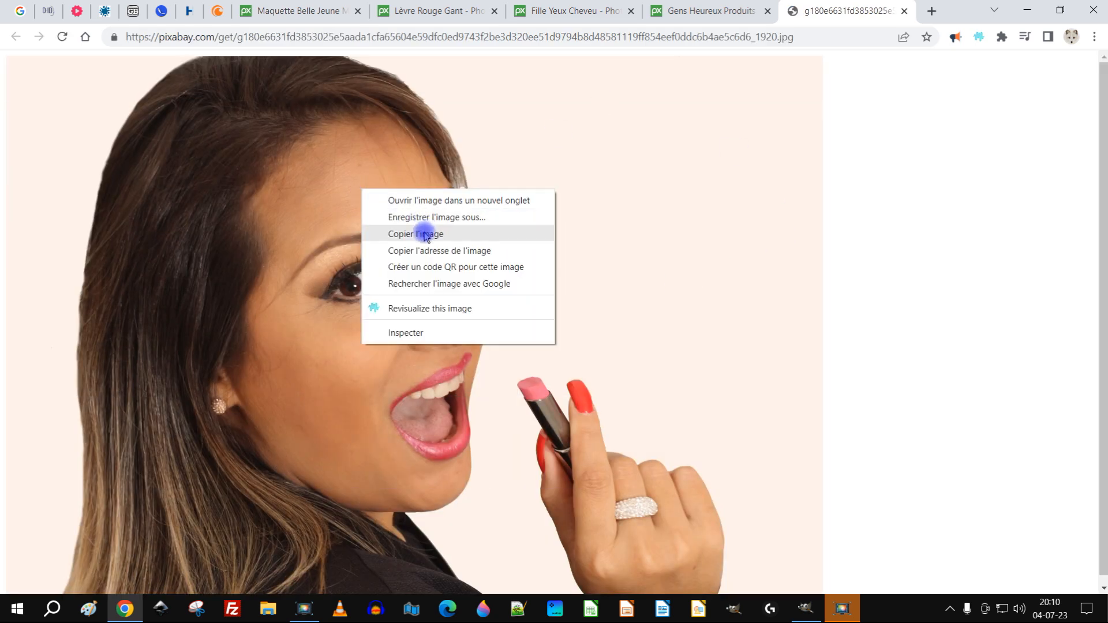
pyautogui.click(454, 234)
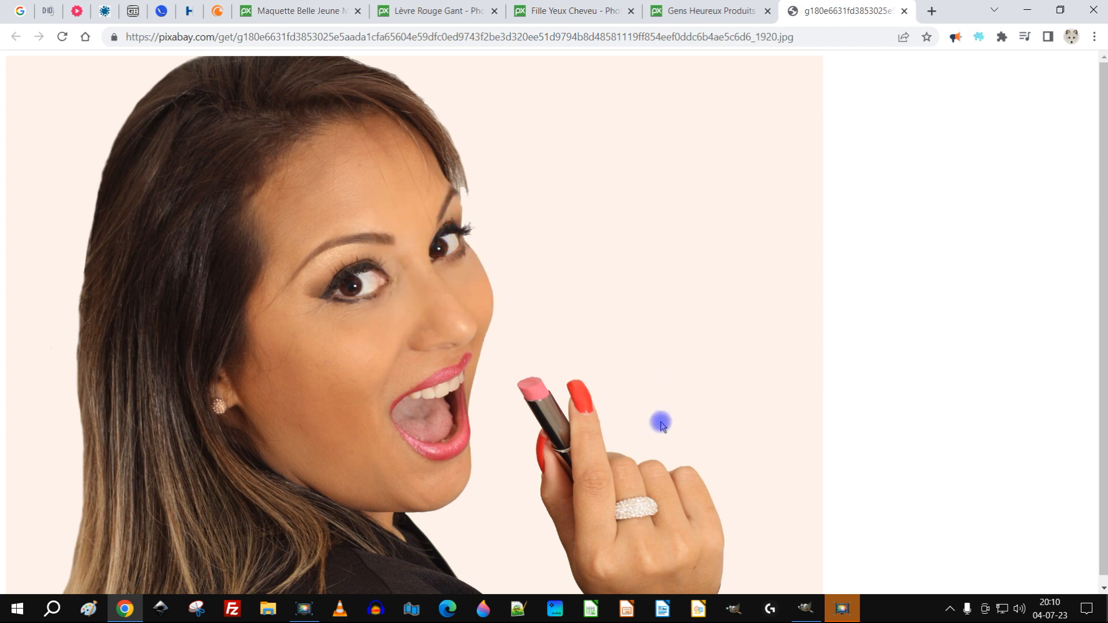
# Switch to GIMP and paste the copied photo as a new image
pyautogui.click(805, 608)
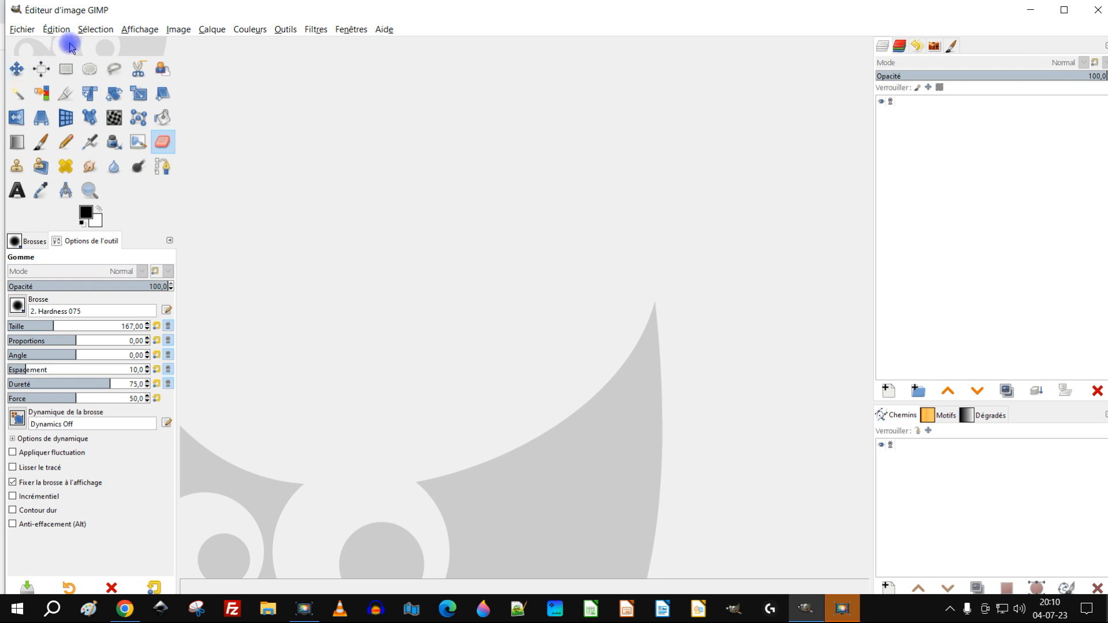
pyautogui.click(56, 29)
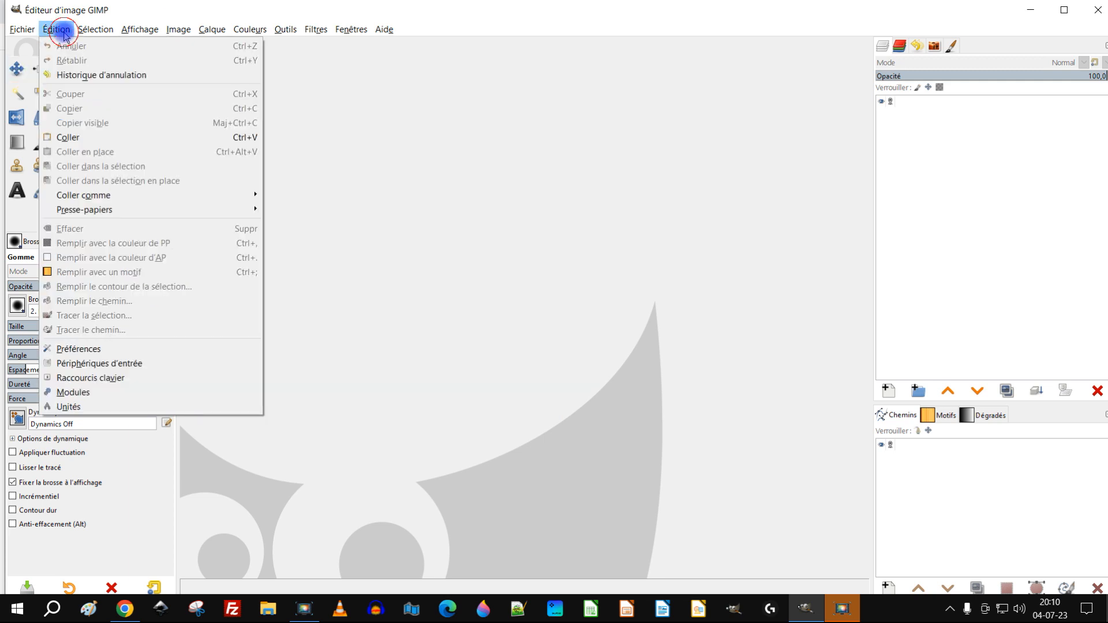
pyautogui.click(83, 141)
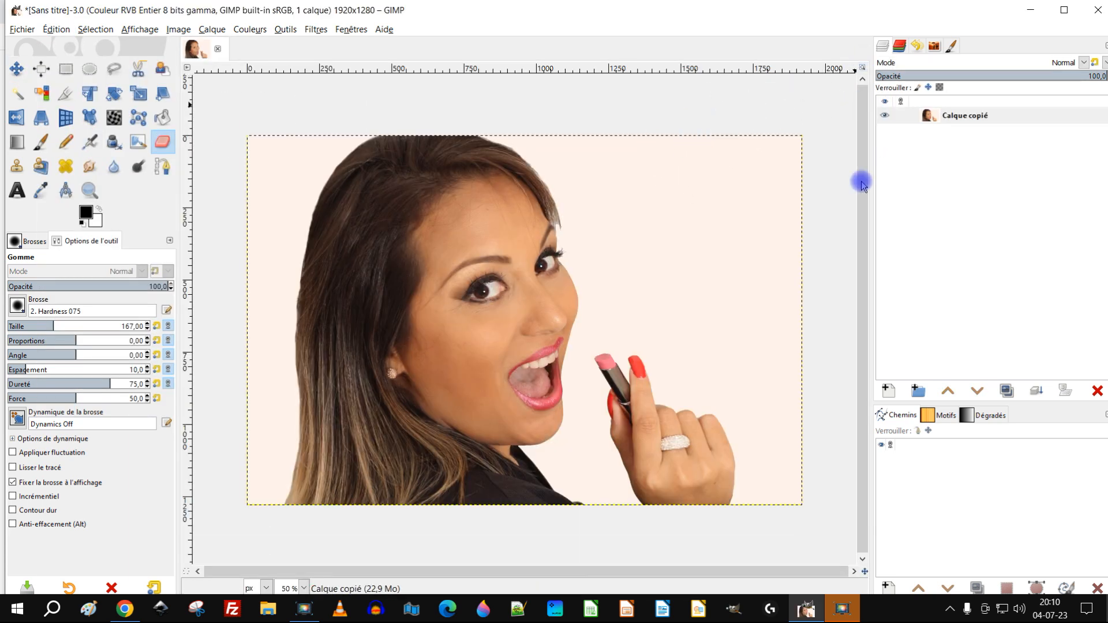
# Rename the pasted photo's layer as "original"
pyautogui.scroll(2, 505, 399)
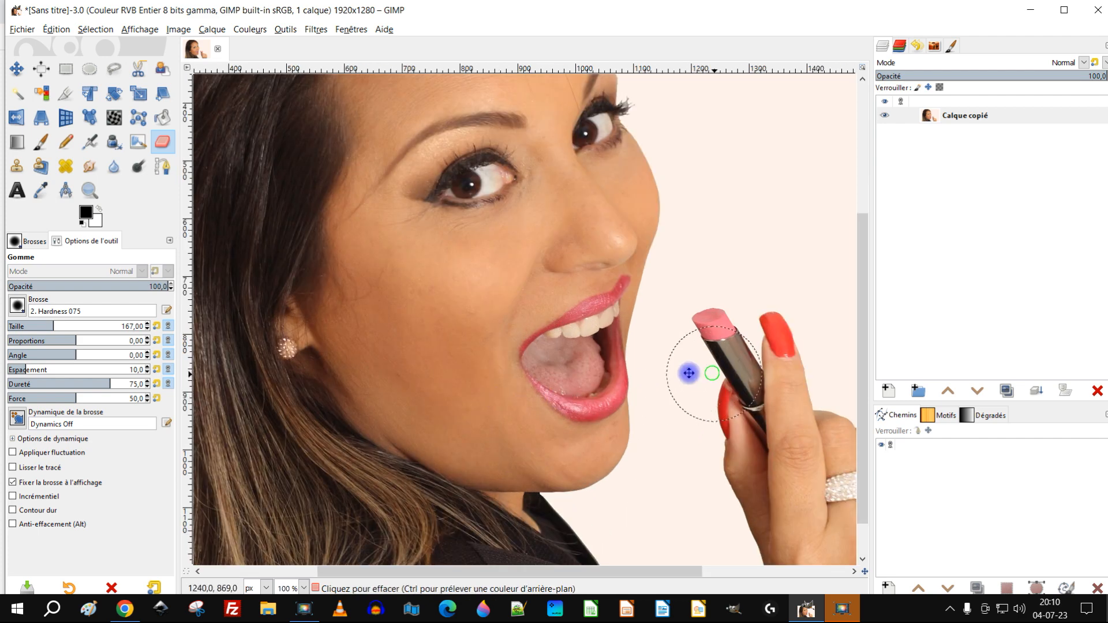
pyautogui.moveTo(712, 374); pyautogui.dragTo(587, 344)
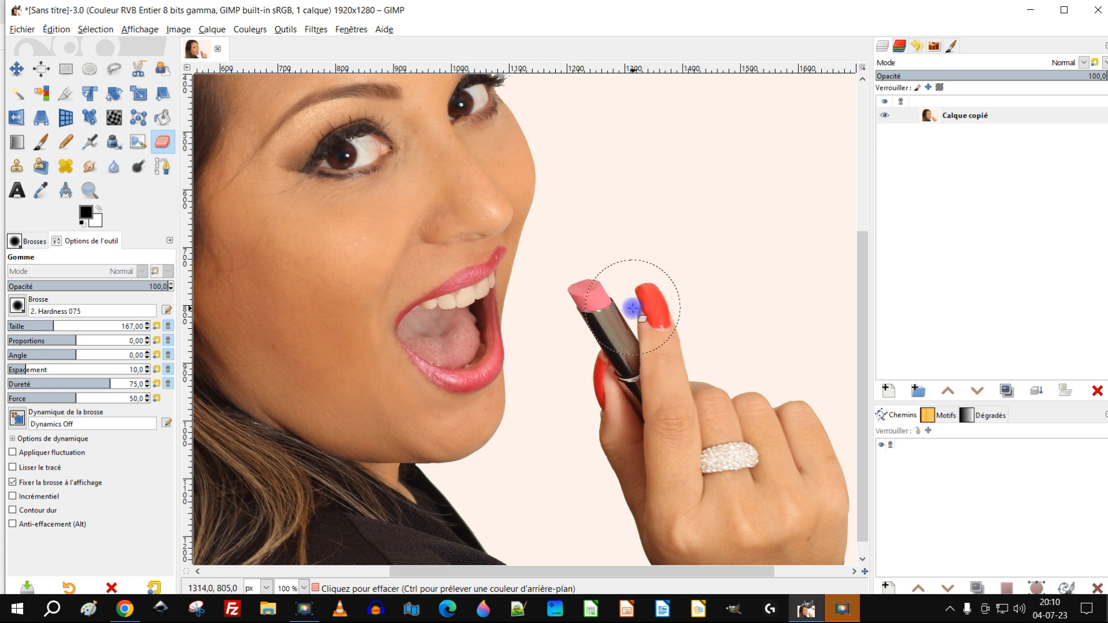
pyautogui.scroll(-1, 750, 277)
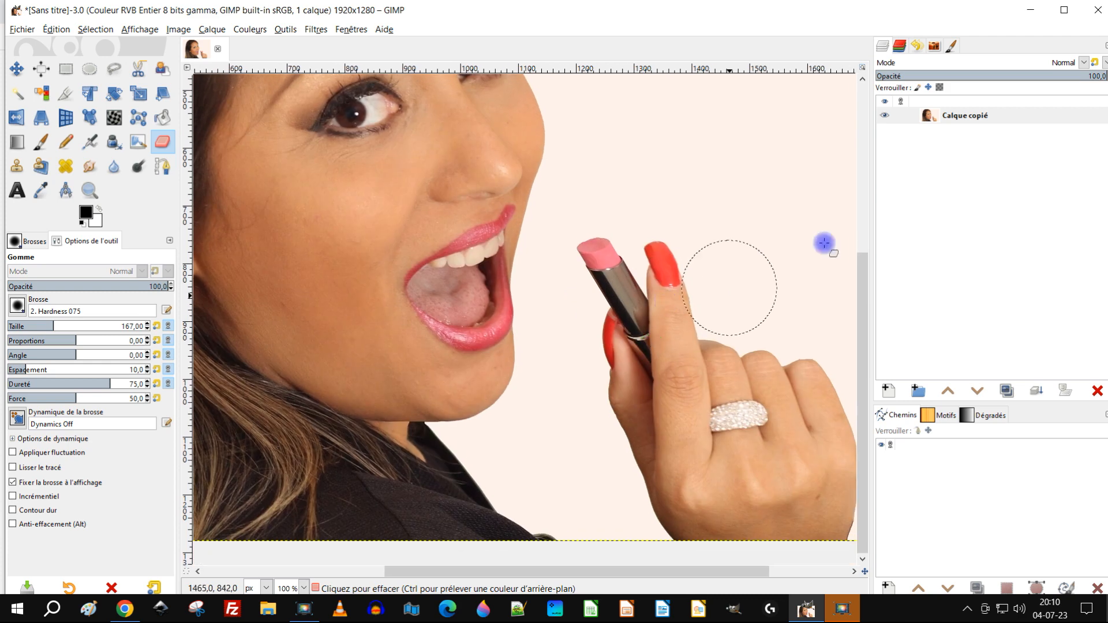
pyautogui.doubleClick(966, 116)
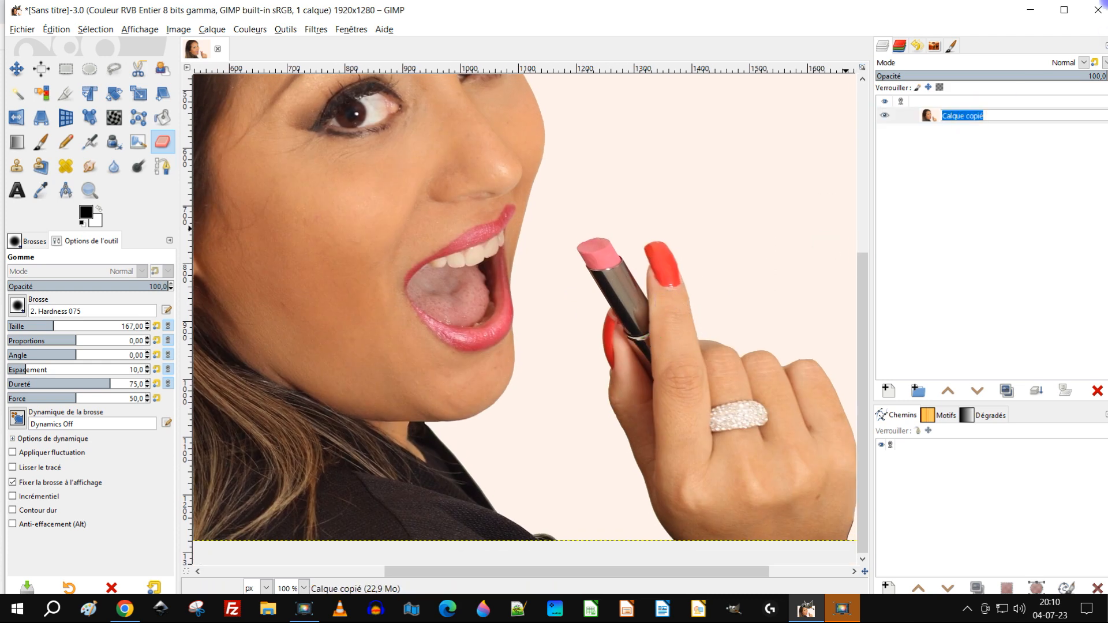
pyautogui.write('origina')
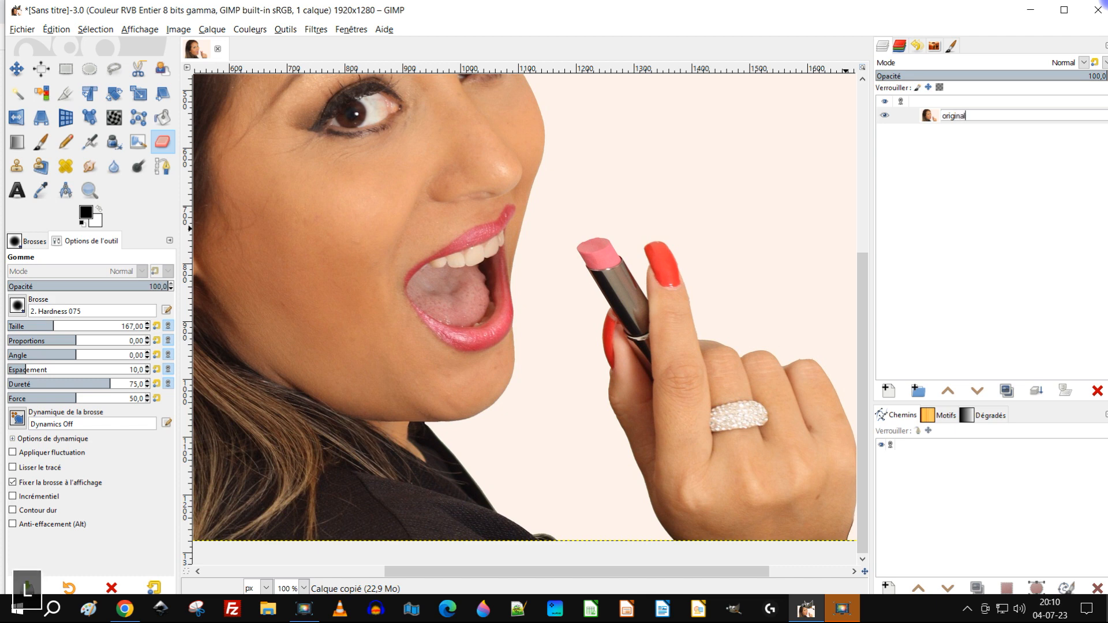
pyautogui.write('l')
pyautogui.press('Return')
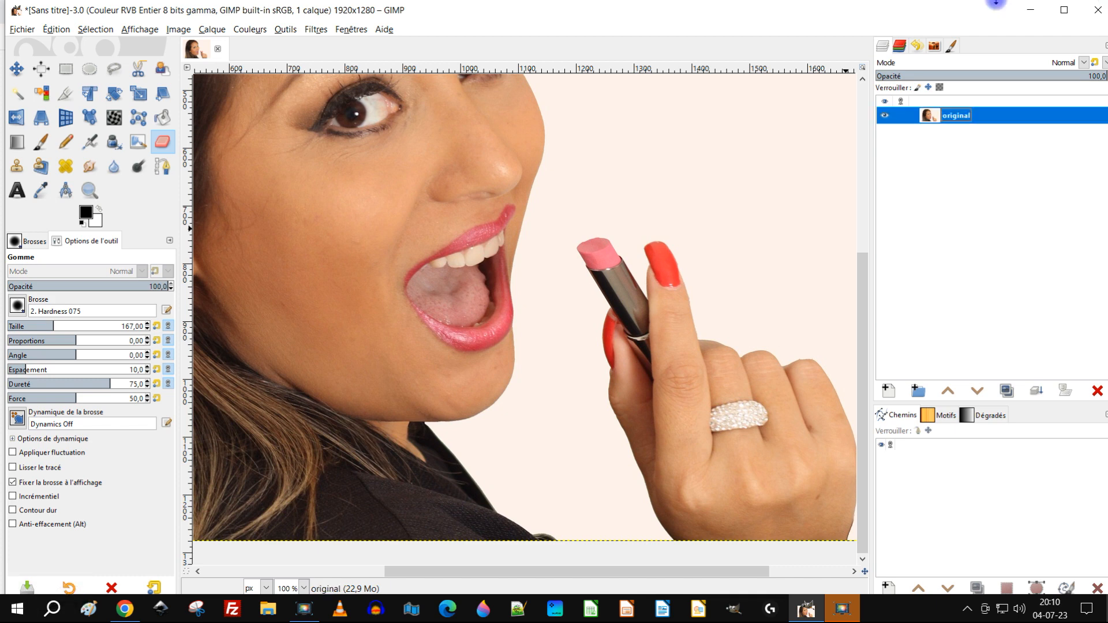
# Duplicate the "original" layer and rename the copy as "lèvres"
pyautogui.click(1007, 391)
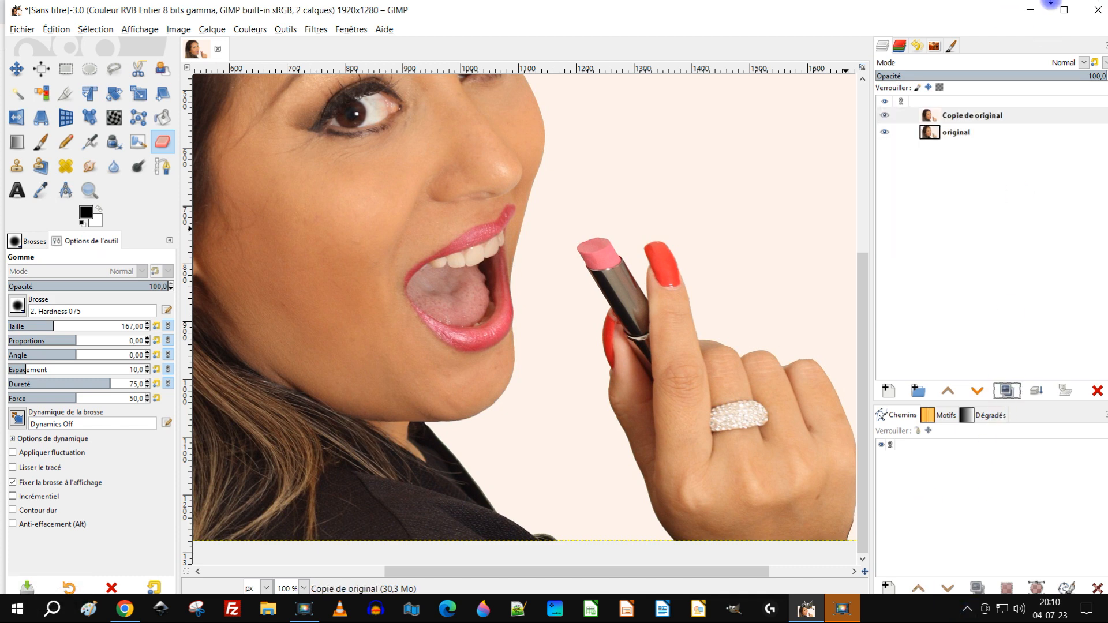
pyautogui.doubleClick(972, 113)
pyautogui.write('le')
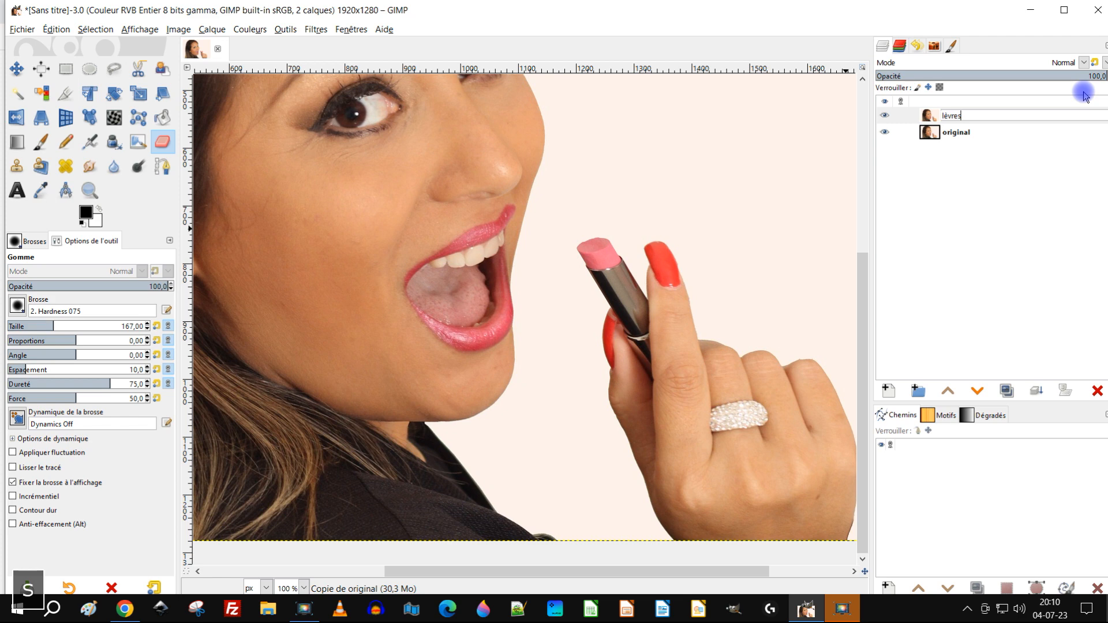
pyautogui.write('vres')
pyautogui.press('Return')
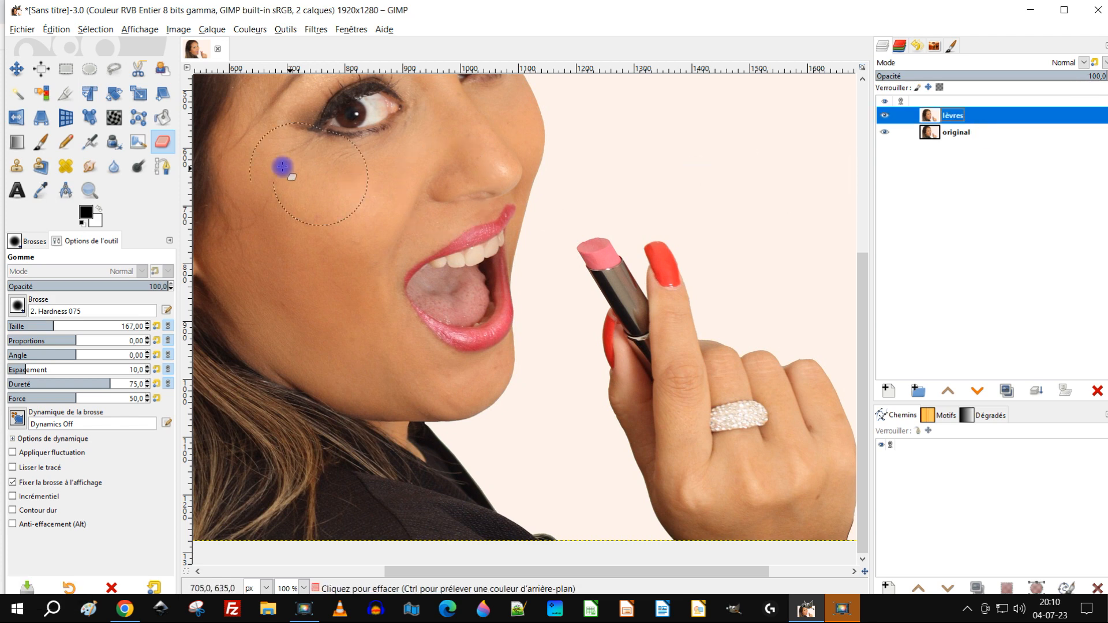
# Trace a closed Free Select outline around the outer contour of the woman's upper and lower lips
pyautogui.click(115, 70)
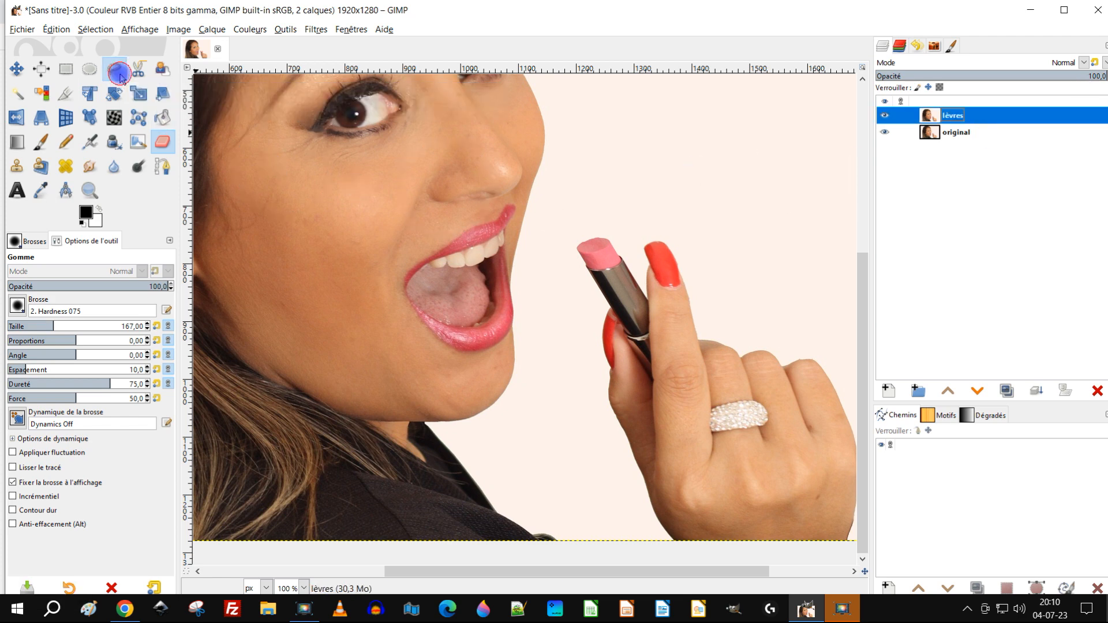
pyautogui.scroll(1, 460, 249)
pyautogui.scroll(2, 459, 248)
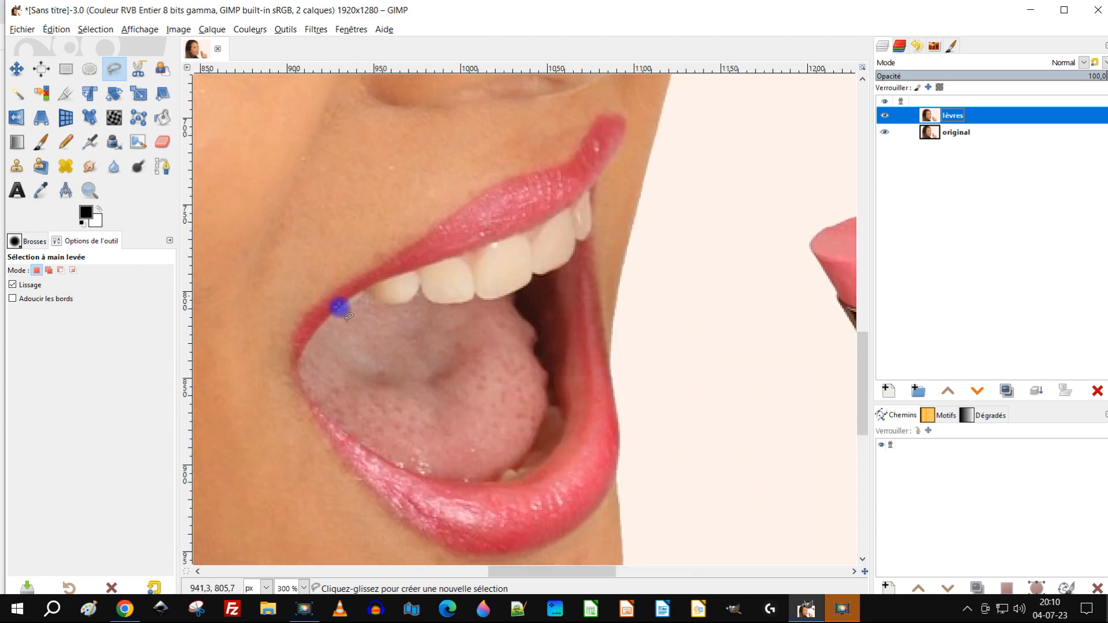
pyautogui.click(297, 325)
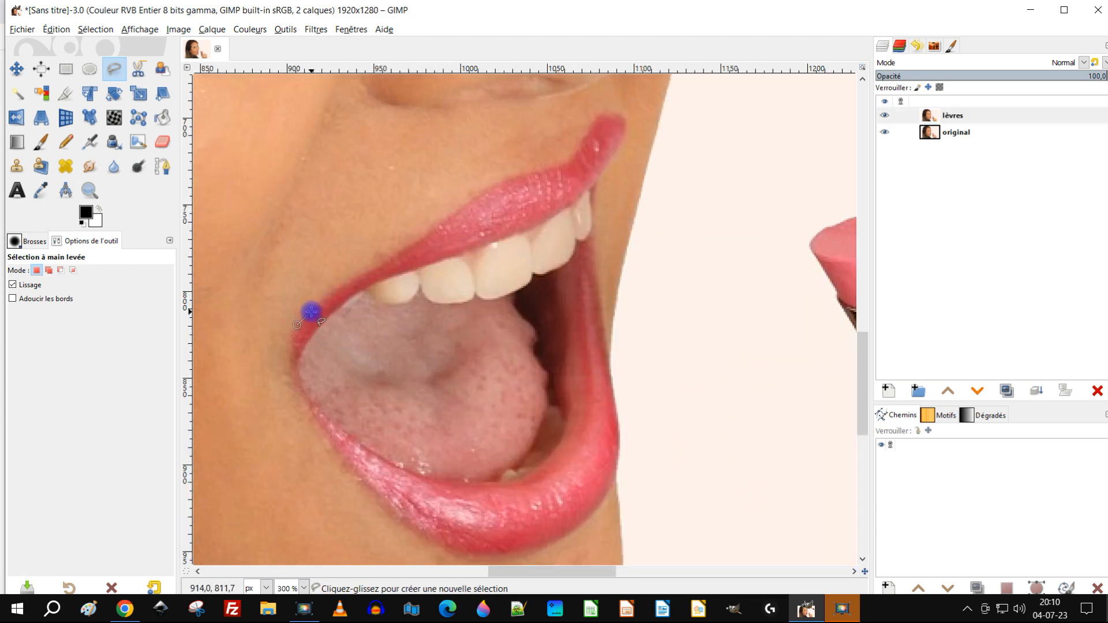
pyautogui.moveTo(311, 312); pyautogui.dragTo(447, 217)
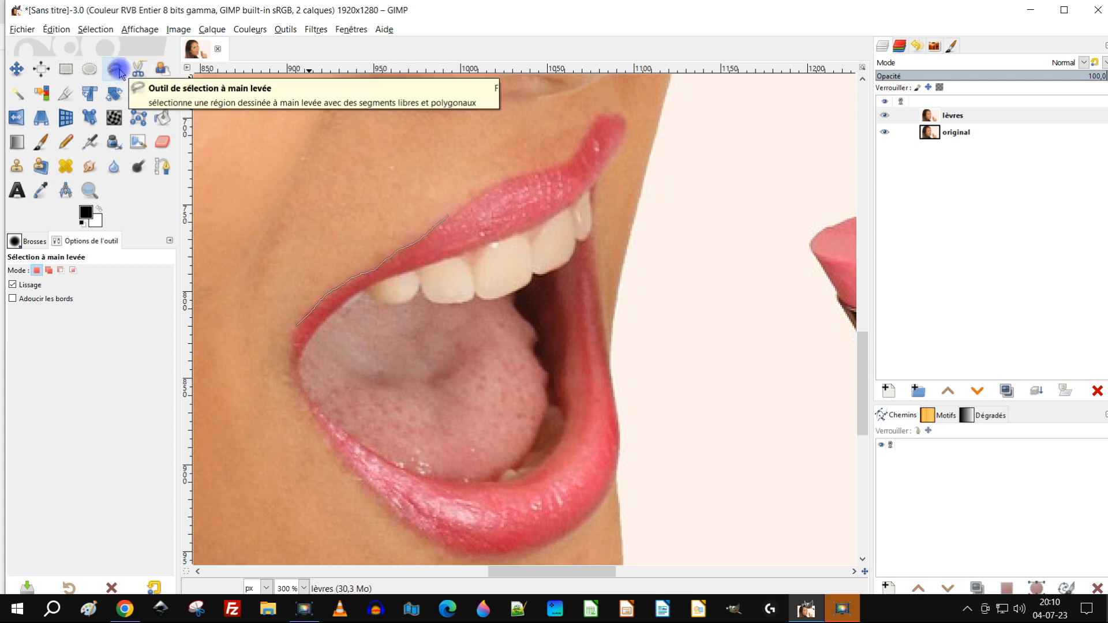
pyautogui.click(38, 270)
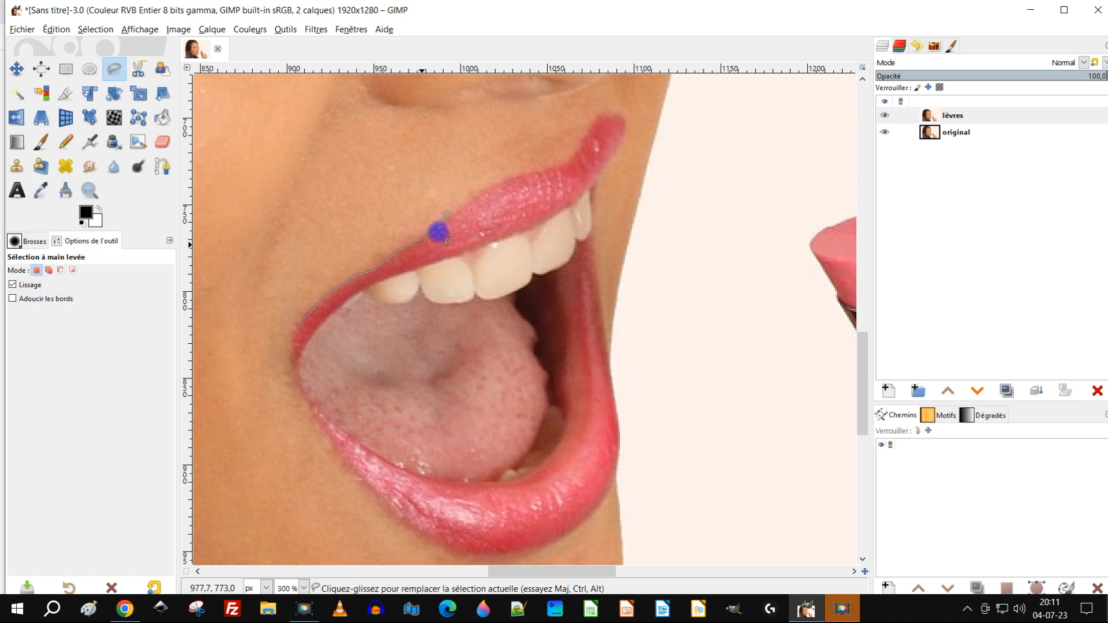
pyautogui.moveTo(466, 202)
pyautogui.mouseDown()
pyautogui.moveTo(560, 161)
pyautogui.moveTo(595, 116)
pyautogui.moveTo(620, 114)
pyautogui.moveTo(596, 194)
pyautogui.moveTo(596, 269)
pyautogui.moveTo(622, 438)
pyautogui.moveTo(666, 510)
pyautogui.moveTo(678, 301)
pyautogui.moveTo(636, 325)
pyautogui.moveTo(656, 311)
pyautogui.moveTo(650, 299)
pyautogui.moveTo(624, 344)
pyautogui.moveTo(573, 377)
pyautogui.moveTo(485, 383)
pyautogui.moveTo(369, 279)
pyautogui.moveTo(320, 196)
pyautogui.moveTo(334, 148)
pyautogui.mouseUp()
pyautogui.moveTo(525, 211)
pyautogui.mouseDown()
pyautogui.moveTo(468, 331)
pyautogui.moveTo(485, 357)
pyautogui.mouseUp()
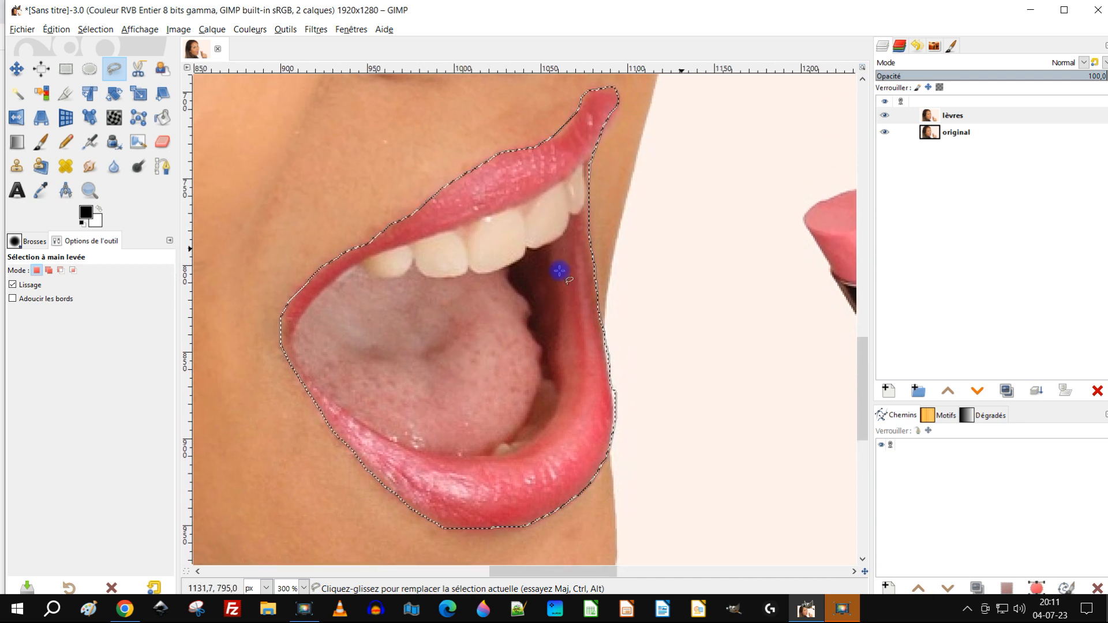
# Subtract the mouth interior with teeth and tongue from the selection by tracing the inner lip edges with Free Select, leaving the lips selected
pyautogui.moveTo(453, 335); pyautogui.dragTo(468, 346)
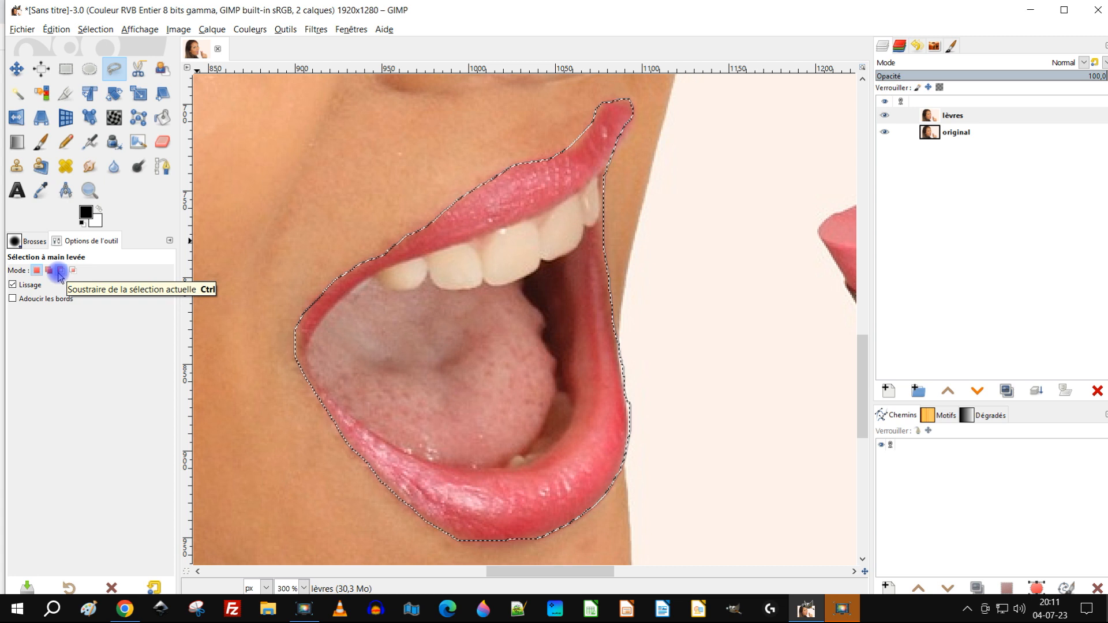
pyautogui.click(60, 273)
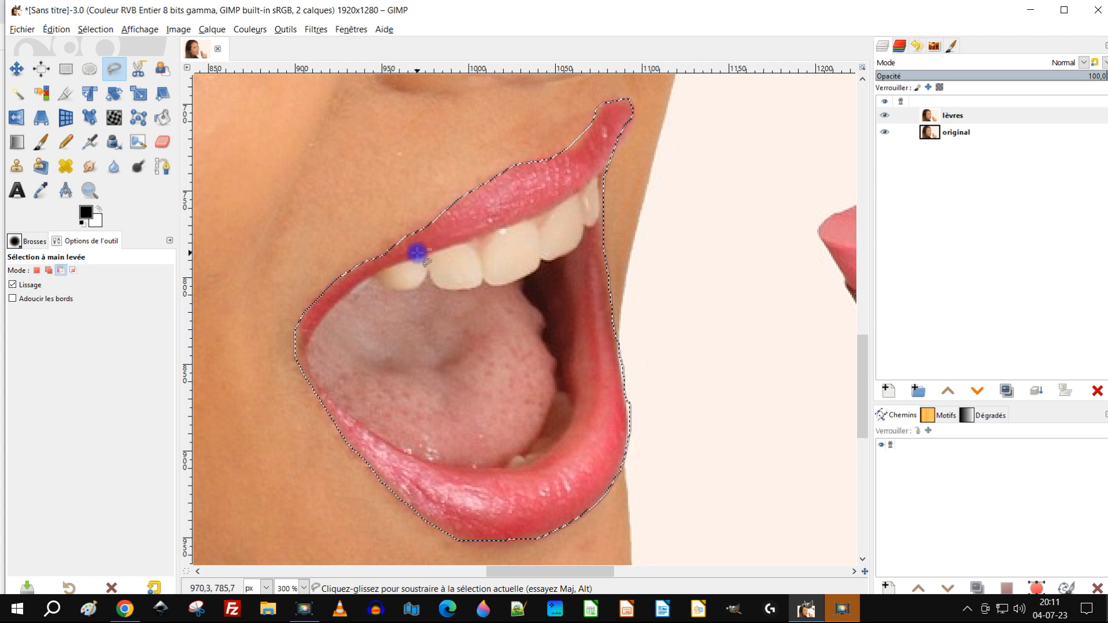
pyautogui.press('Return')
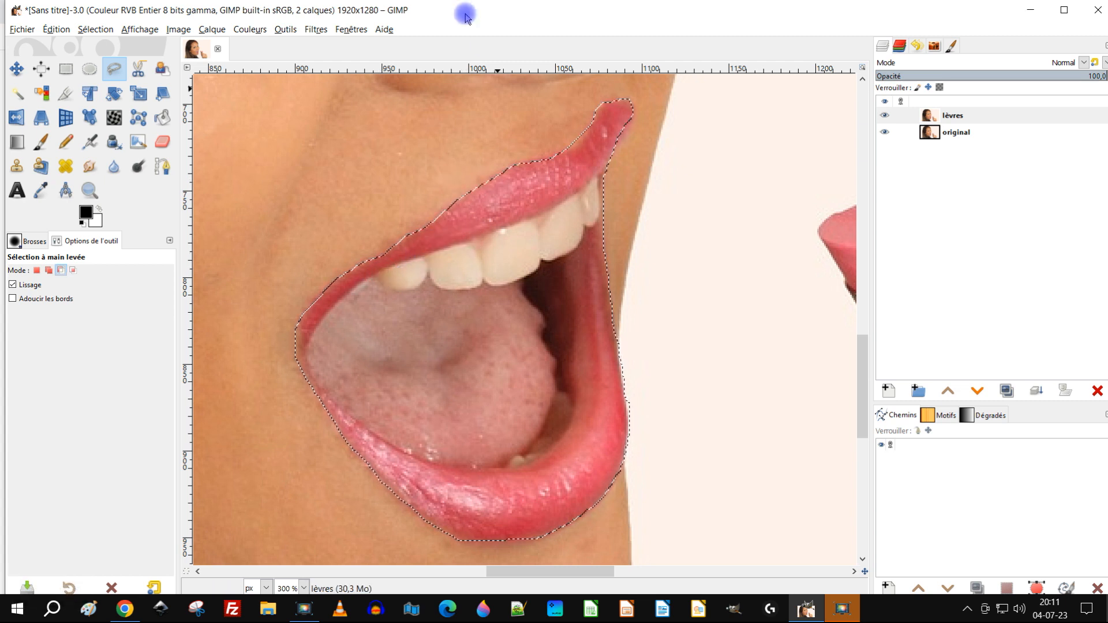
pyautogui.press('Return')
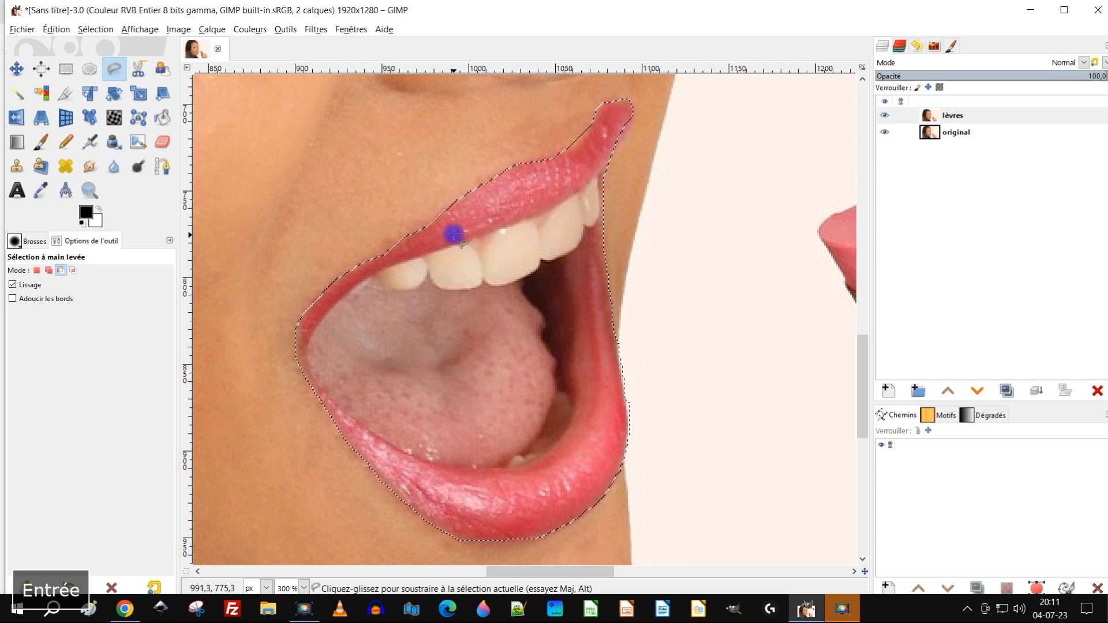
pyautogui.click(395, 264)
pyautogui.click(408, 261)
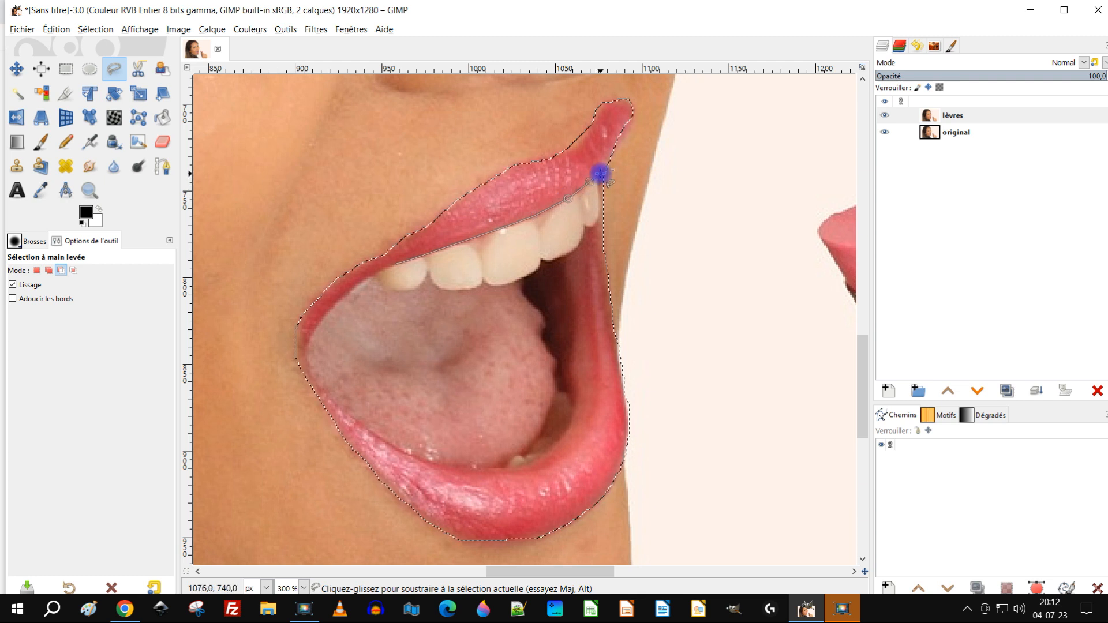
pyautogui.click(592, 228)
pyautogui.moveTo(583, 244); pyautogui.dragTo(587, 345)
pyautogui.click(588, 346)
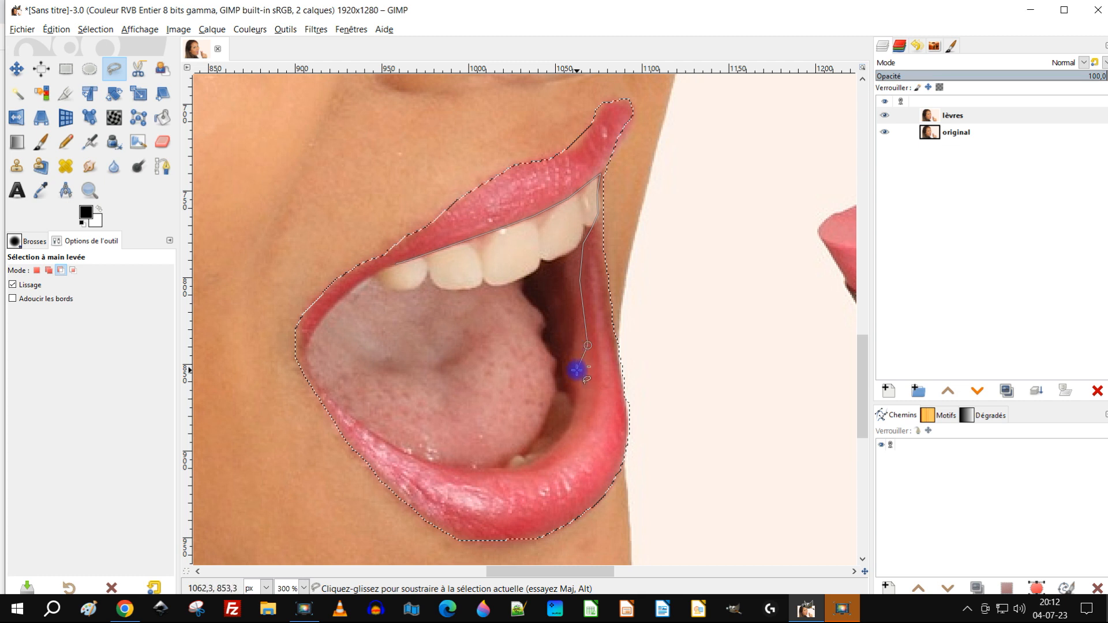
pyautogui.click(585, 391)
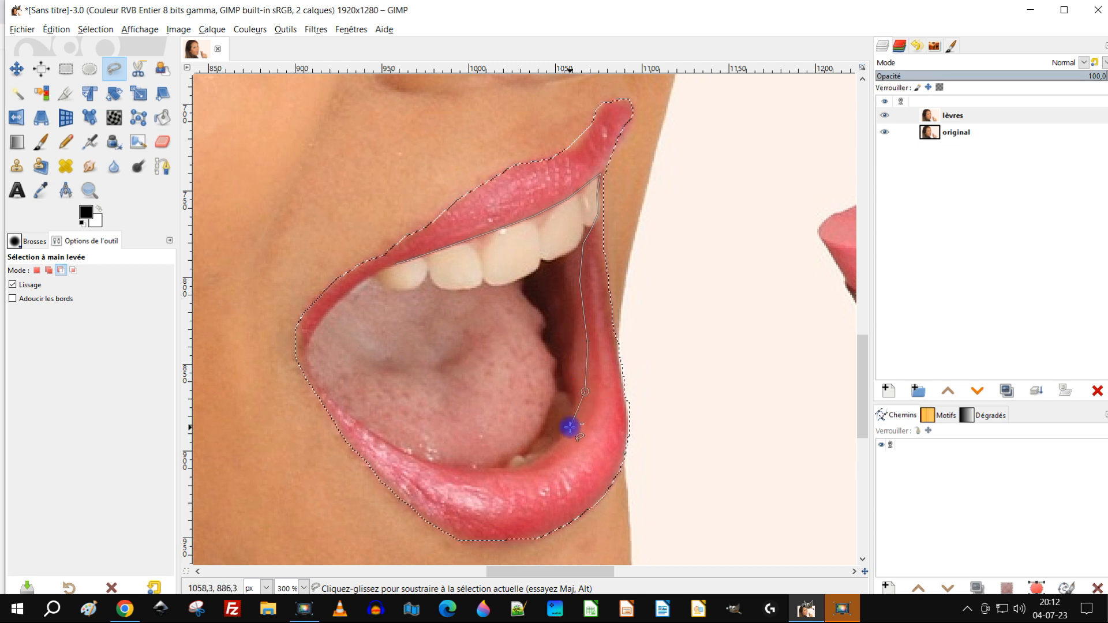
pyautogui.click(547, 455)
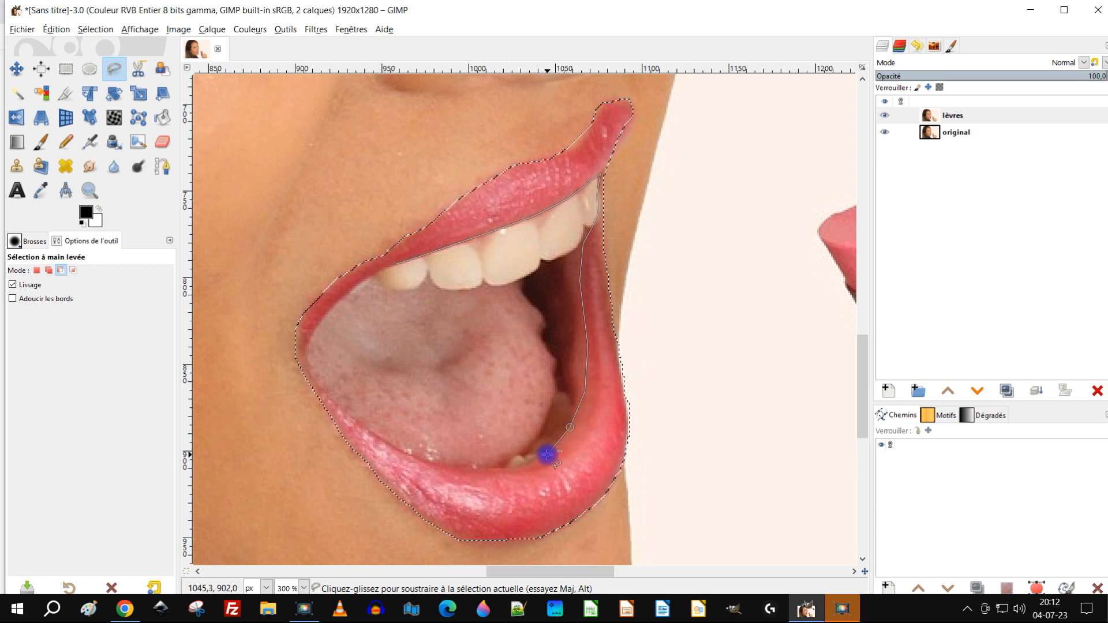
pyautogui.click(513, 472)
pyautogui.click(420, 460)
pyautogui.click(335, 405)
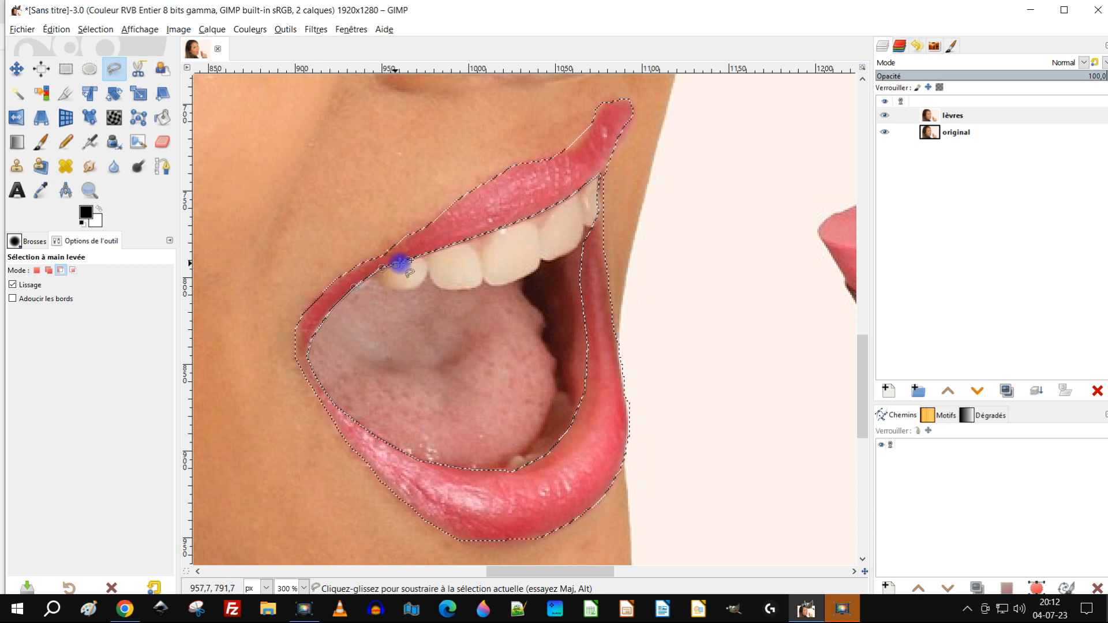
pyautogui.press('Return')
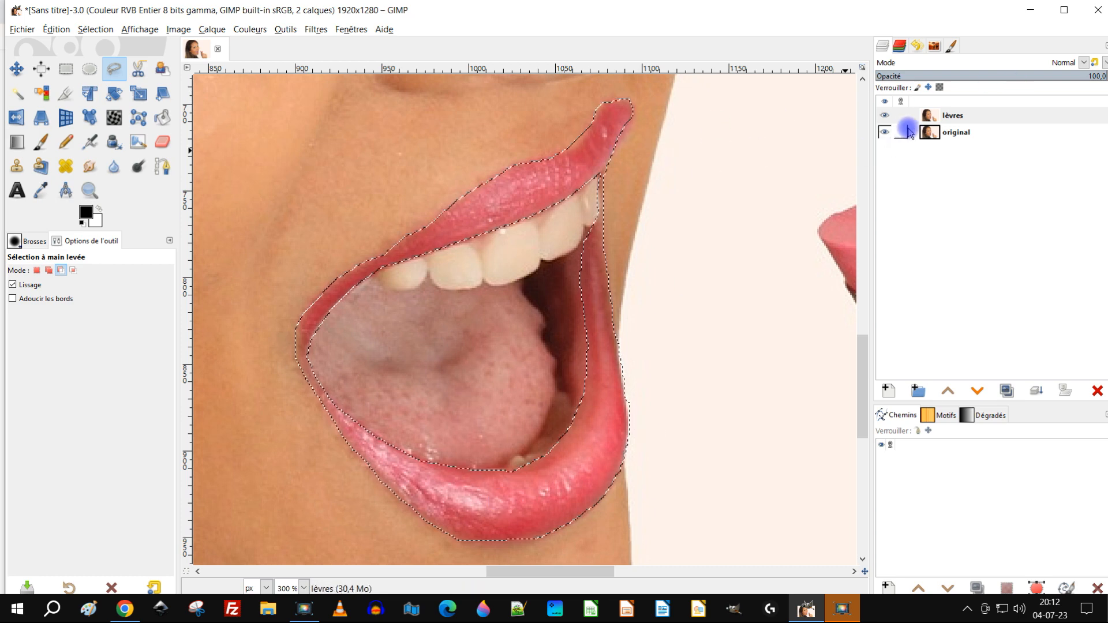
# Add a layer mask to the "lèvres" layer, initialized from the selection
pyautogui.rightClick(930, 116)
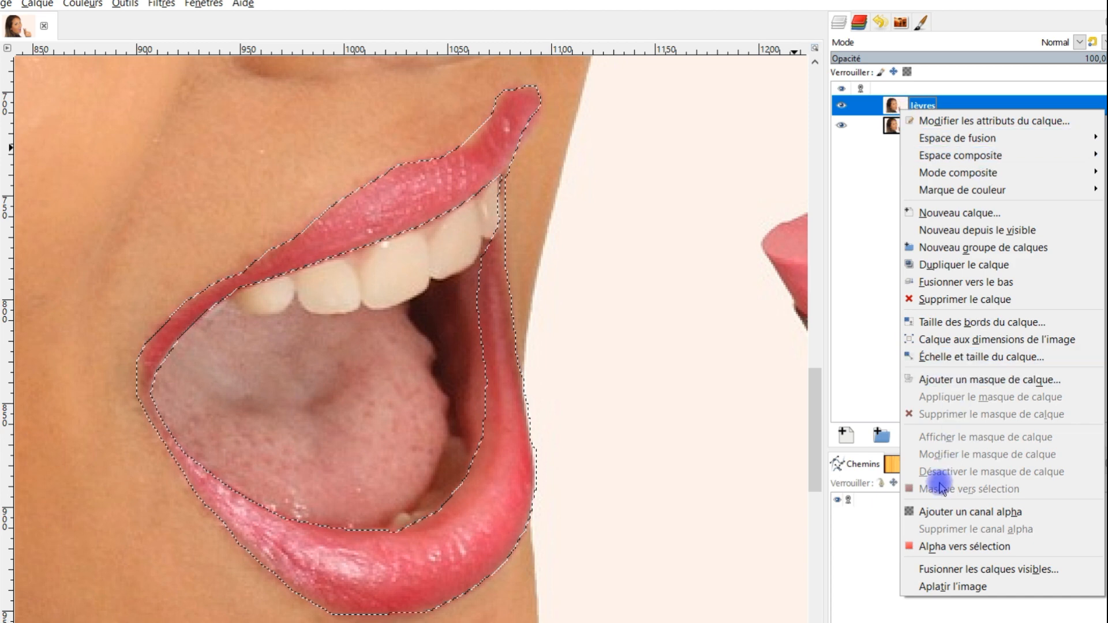
pyautogui.click(965, 380)
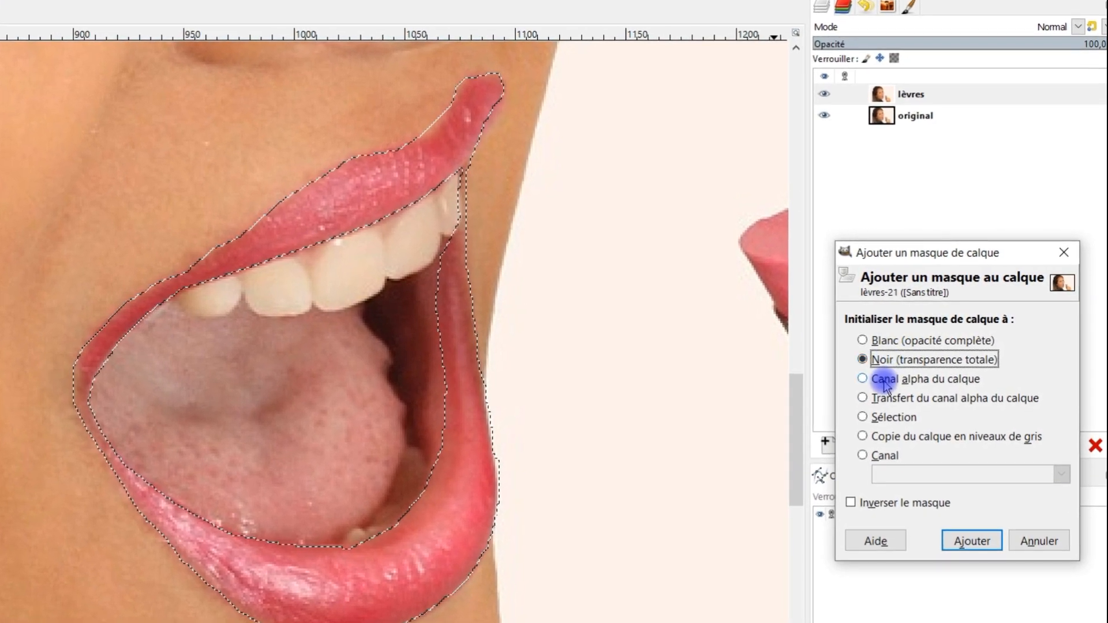
pyautogui.click(875, 416)
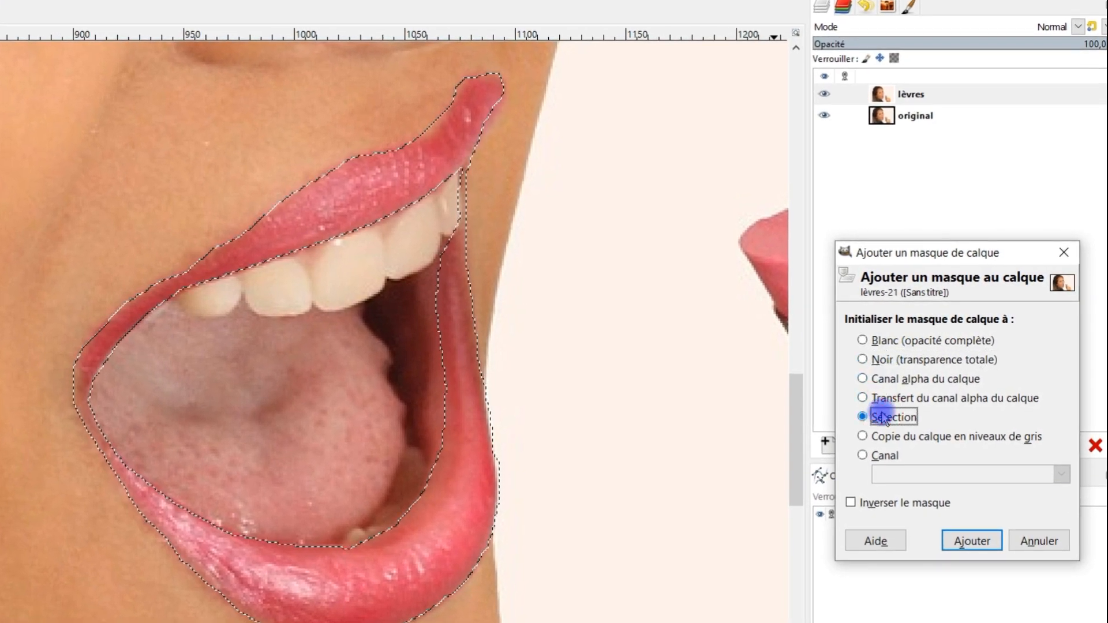
pyautogui.click(972, 542)
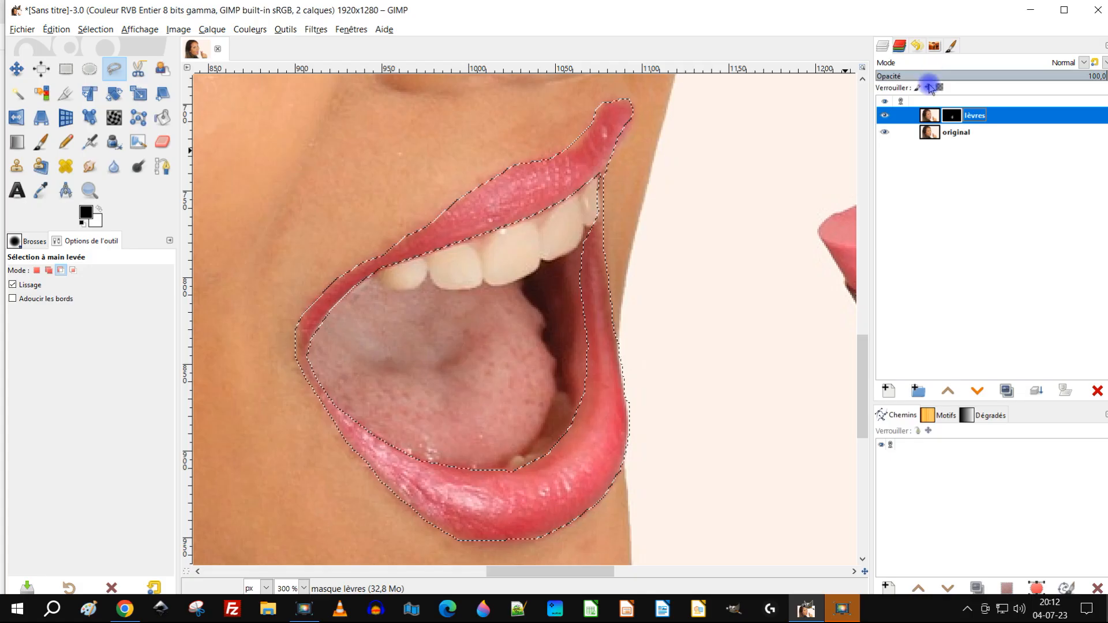
# Enlarge the layer and mask previews to the "Énorme" size, and switch between the "lèvres" layer's image and its mask
pyautogui.click(949, 118)
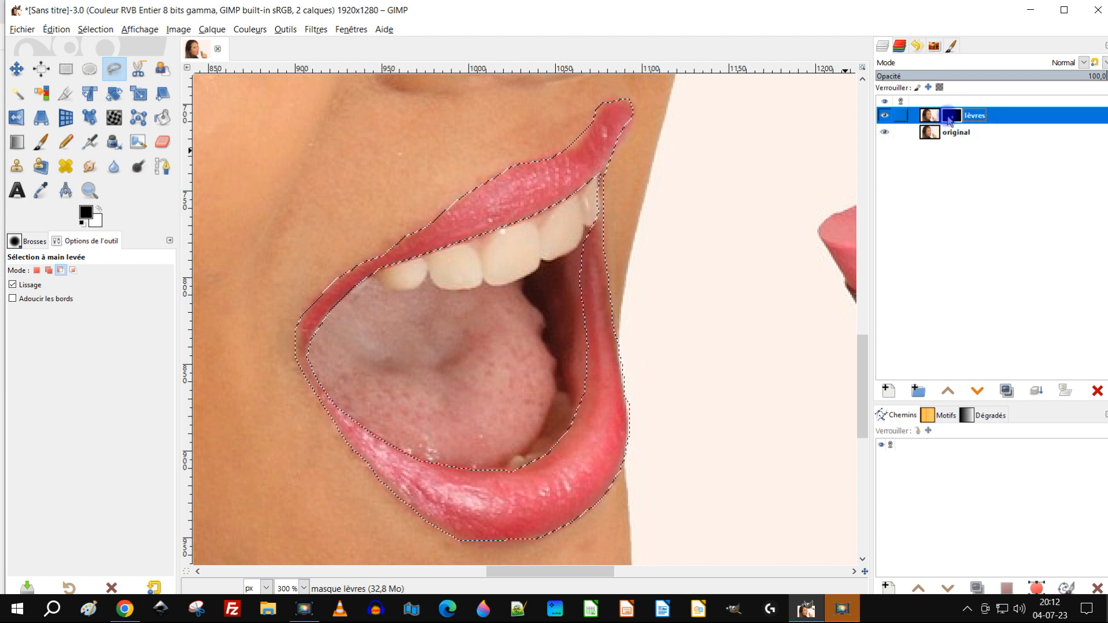
pyautogui.click(1103, 47)
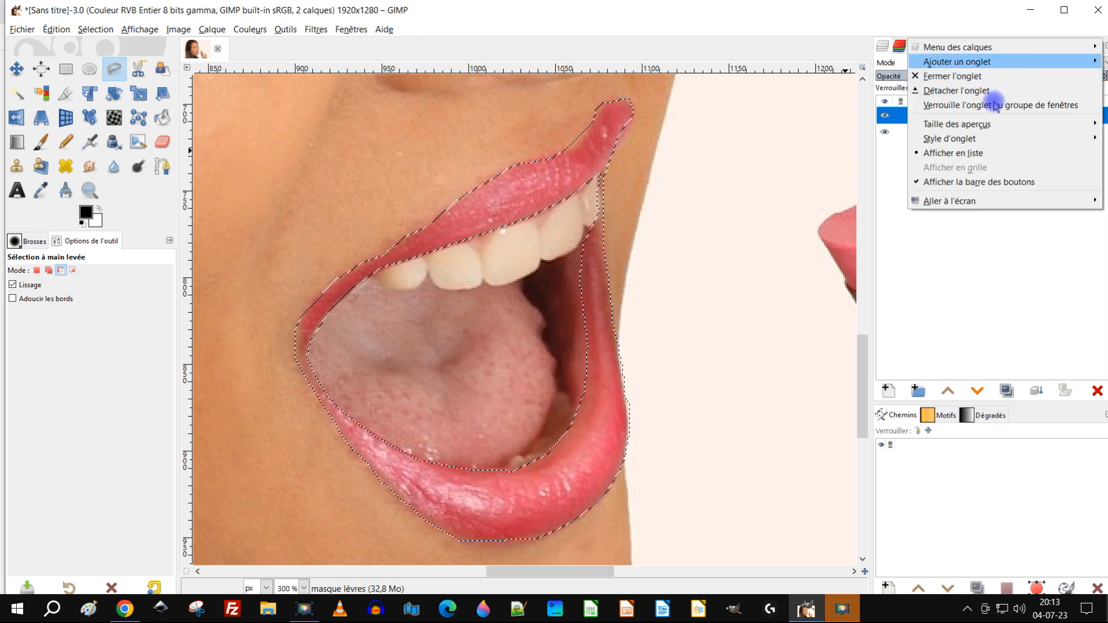
pyautogui.moveTo(979, 125)
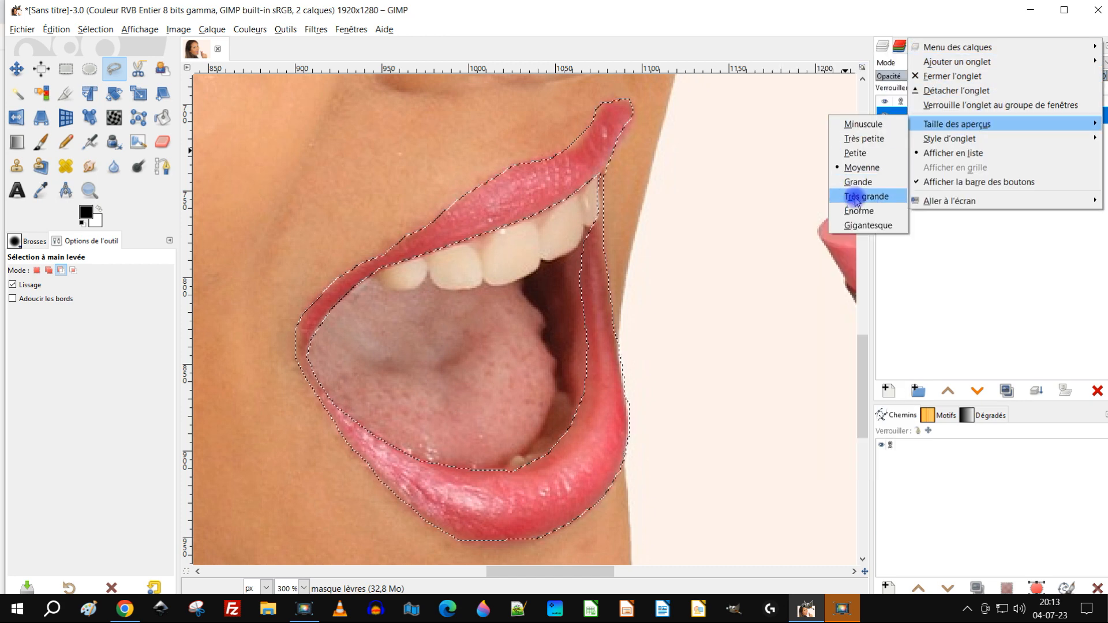
pyautogui.click(884, 210)
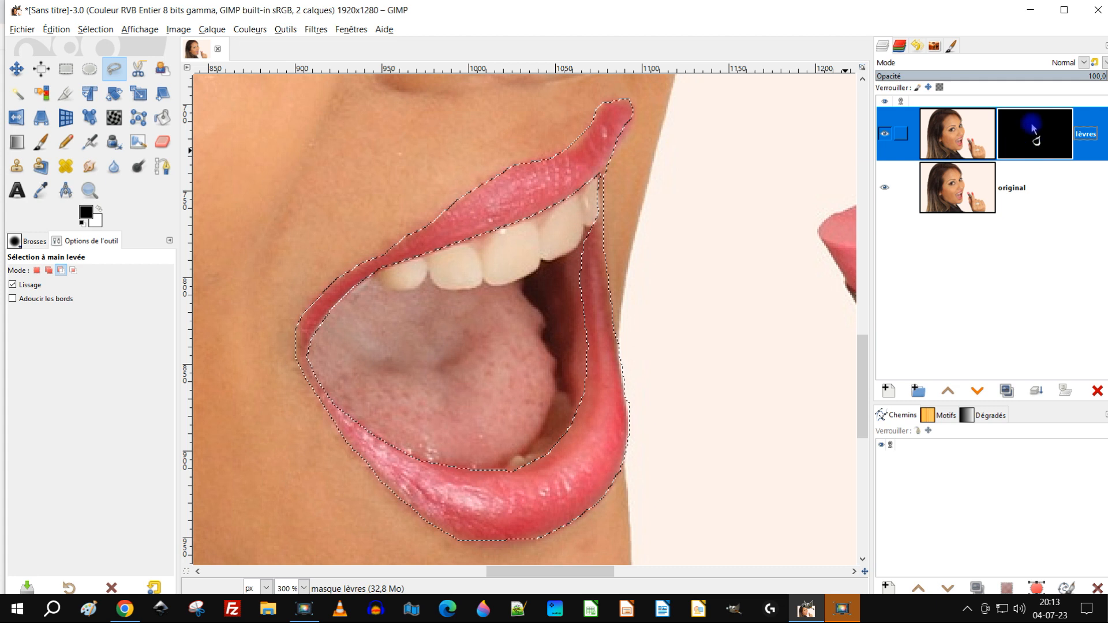
pyautogui.click(965, 133)
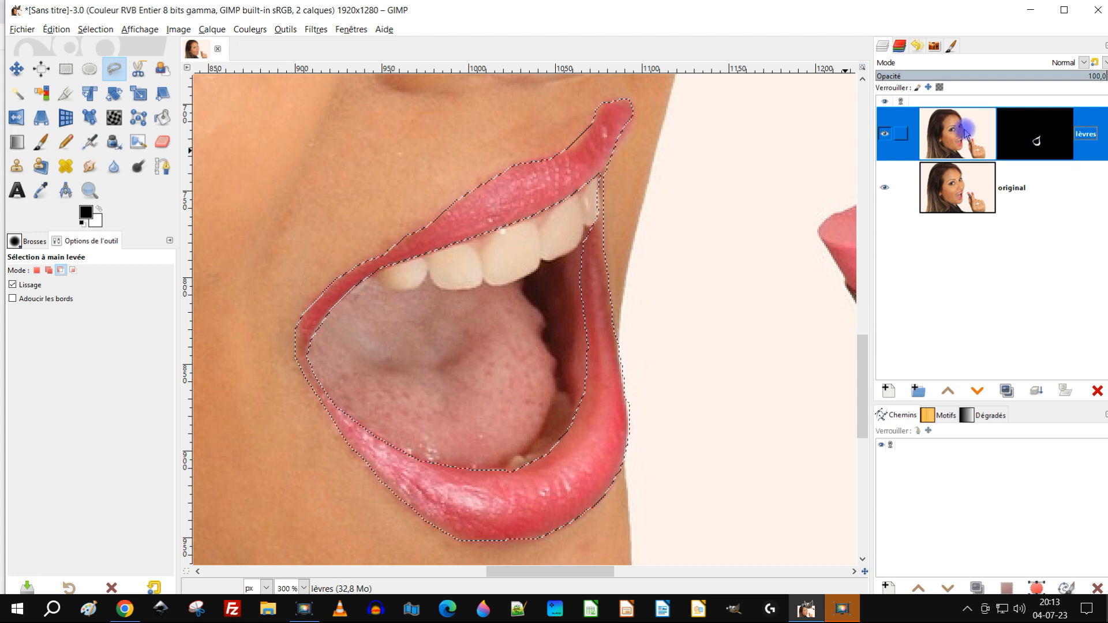
pyautogui.click(1025, 135)
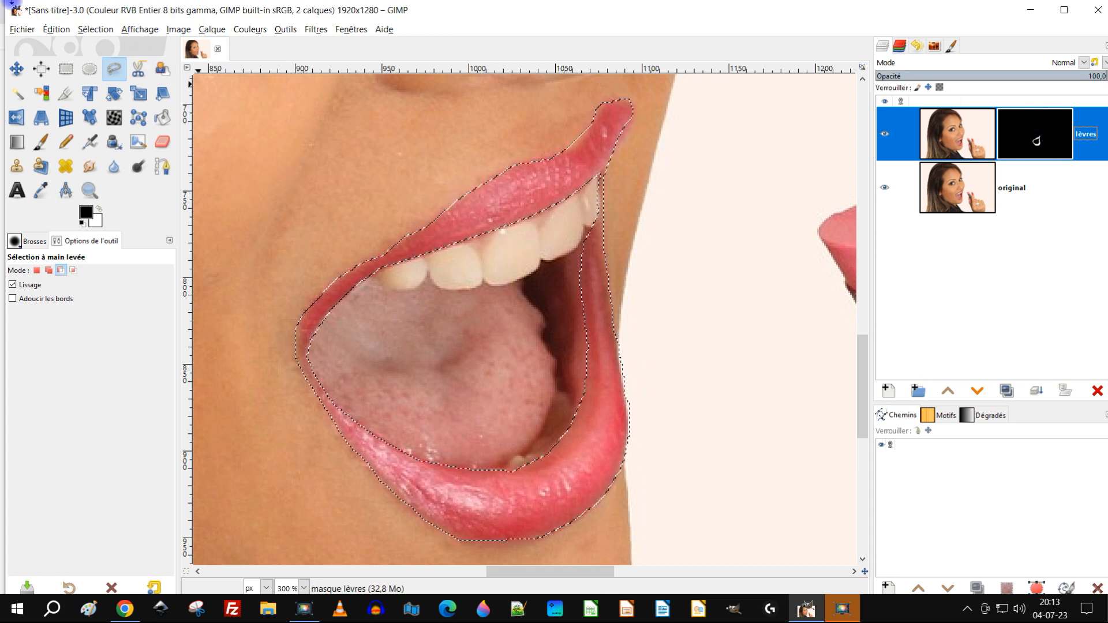
# Clear the lip selection and make the "lèvres" layer's image active instead of its mask
pyautogui.click(94, 29)
pyautogui.click(109, 75)
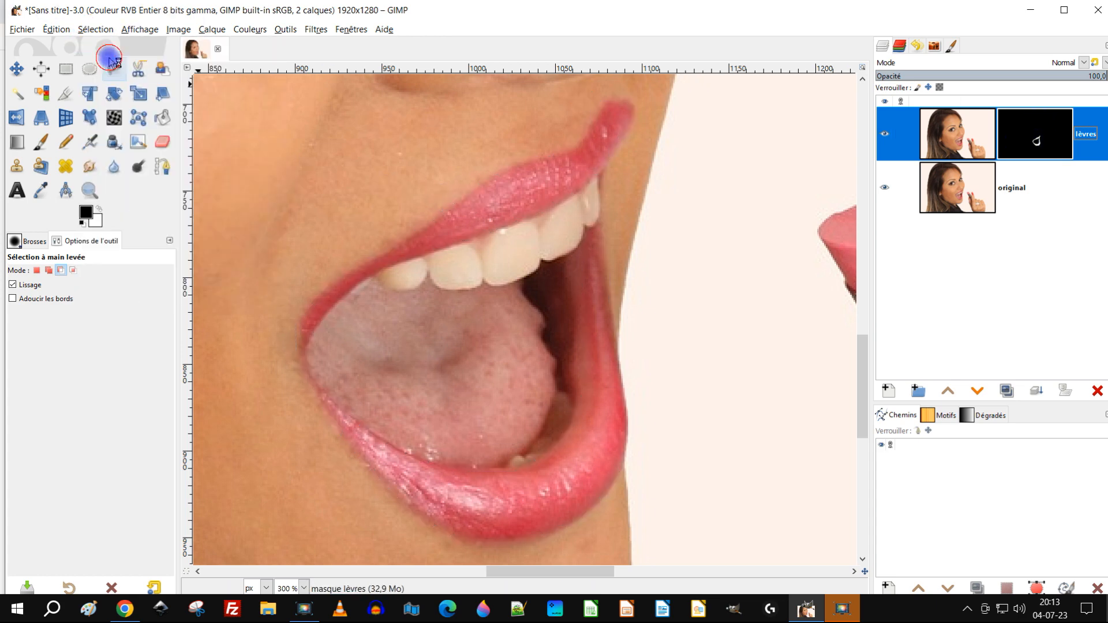
pyautogui.click(974, 144)
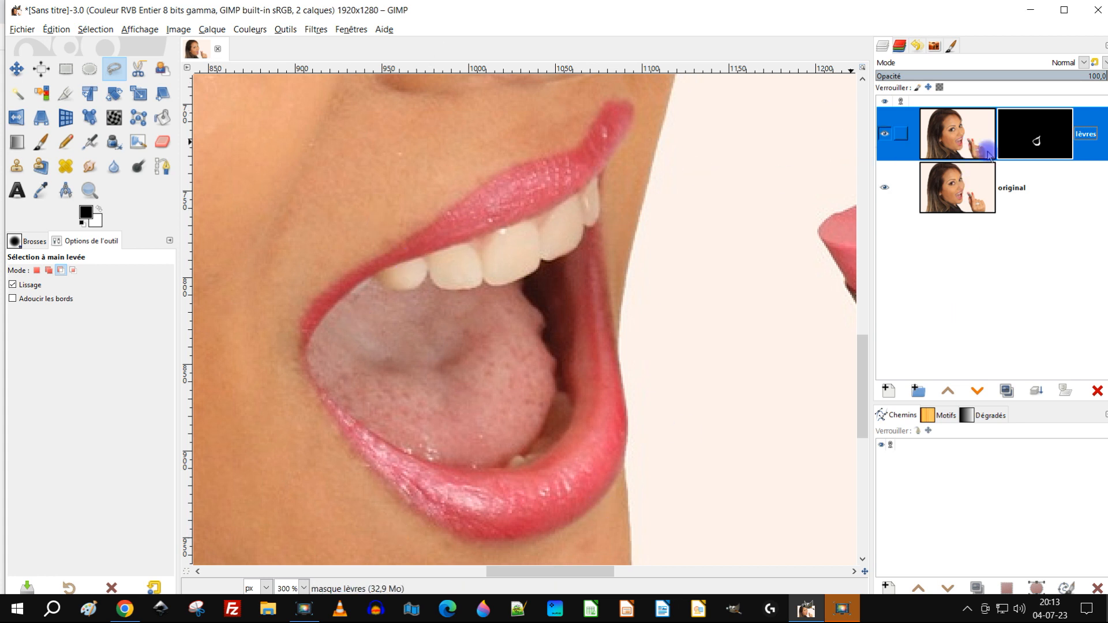
pyautogui.click(973, 137)
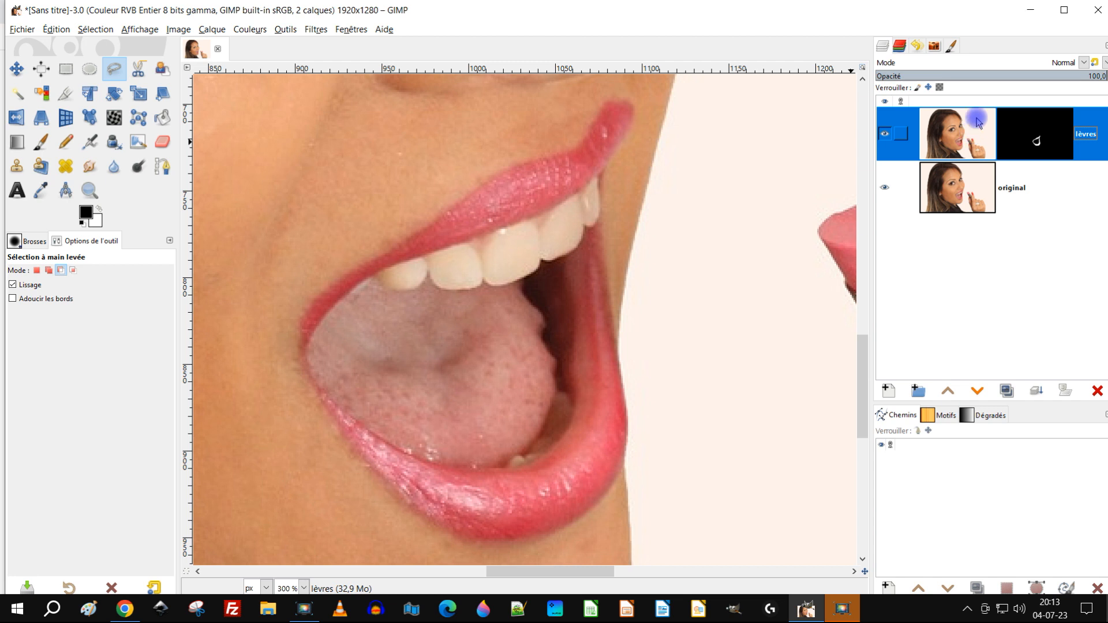
pyautogui.click(946, 141)
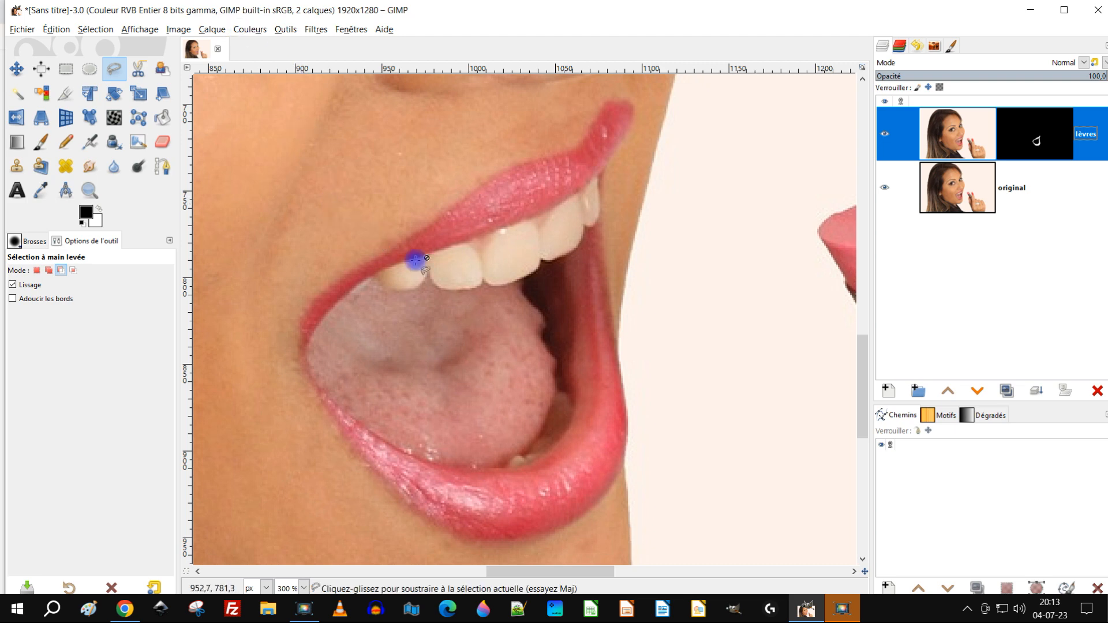
# Open the Hue-Saturation (Teinte-Saturation) adjustment for the "lèvres" layer, with the face at 100% and the dialog clear of the lips
pyautogui.scroll(-4, 480, 282)
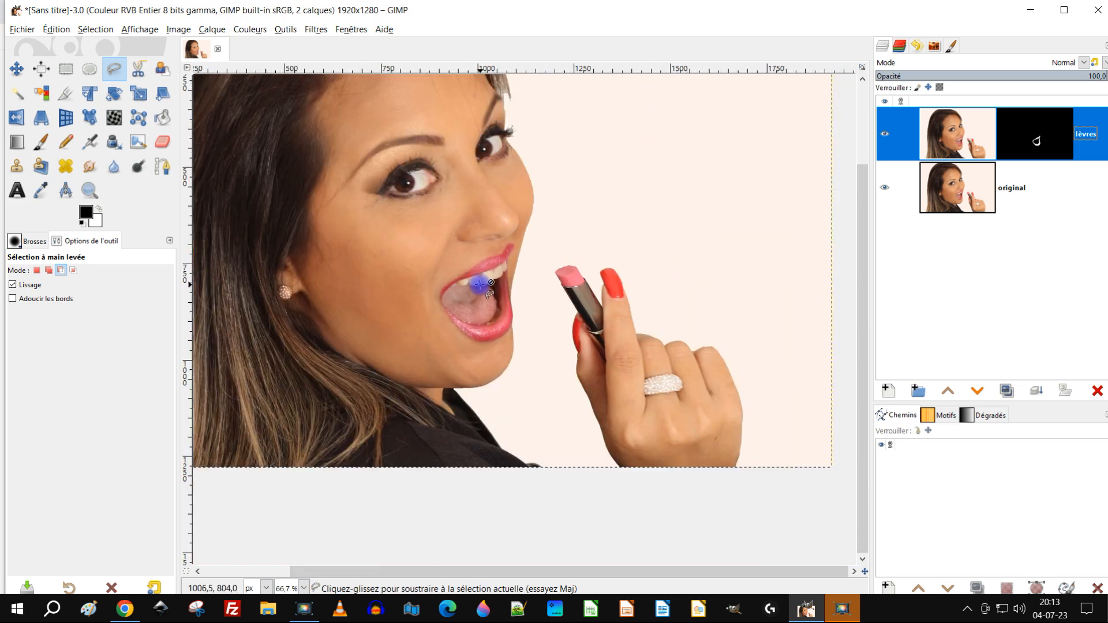
pyautogui.moveTo(503, 256); pyautogui.dragTo(536, 282)
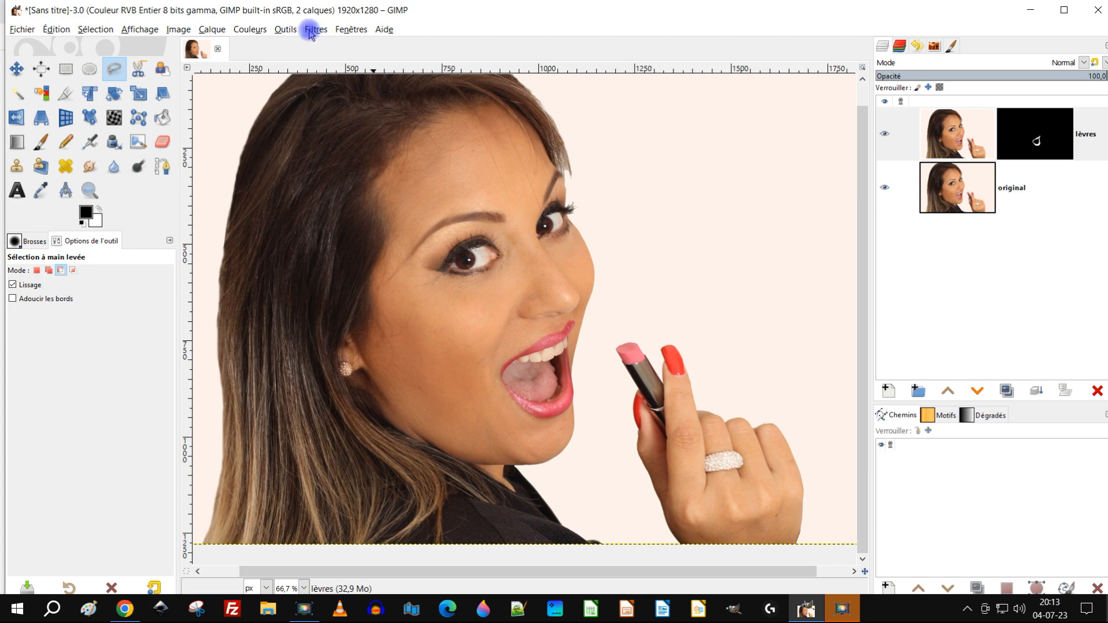
pyautogui.click(250, 29)
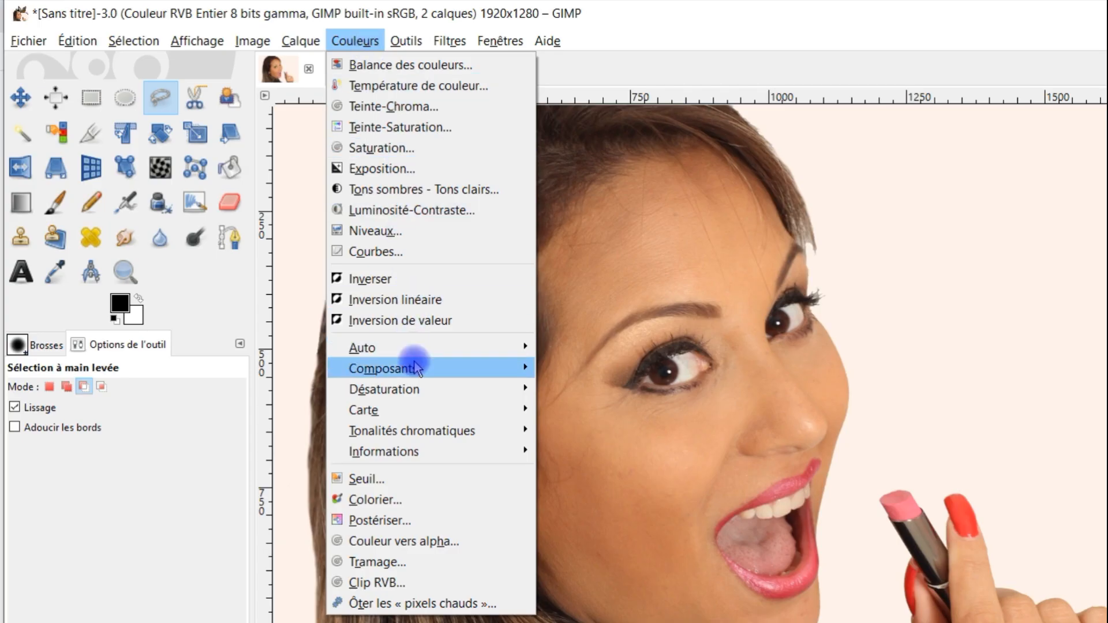
pyautogui.moveTo(417, 368)
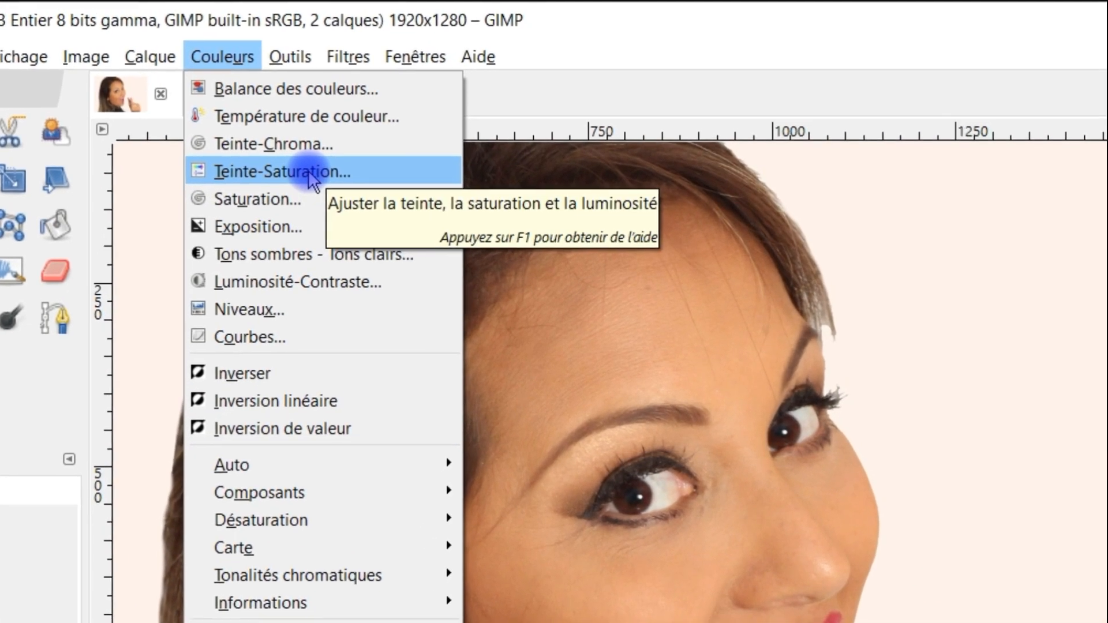
pyautogui.click(310, 173)
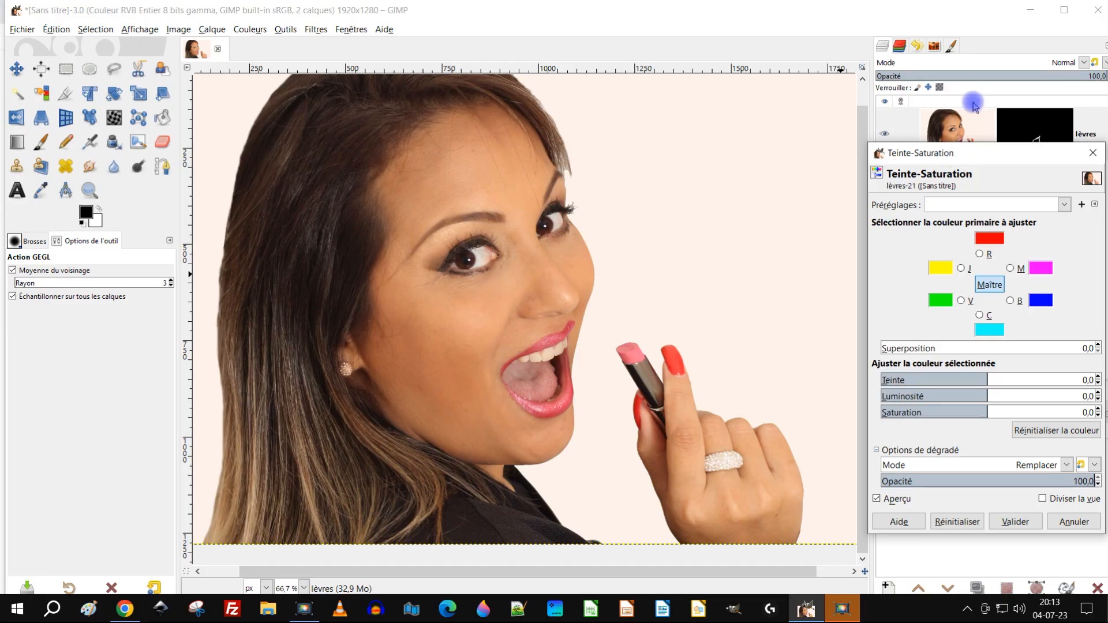
pyautogui.moveTo(961, 159); pyautogui.dragTo(928, 186)
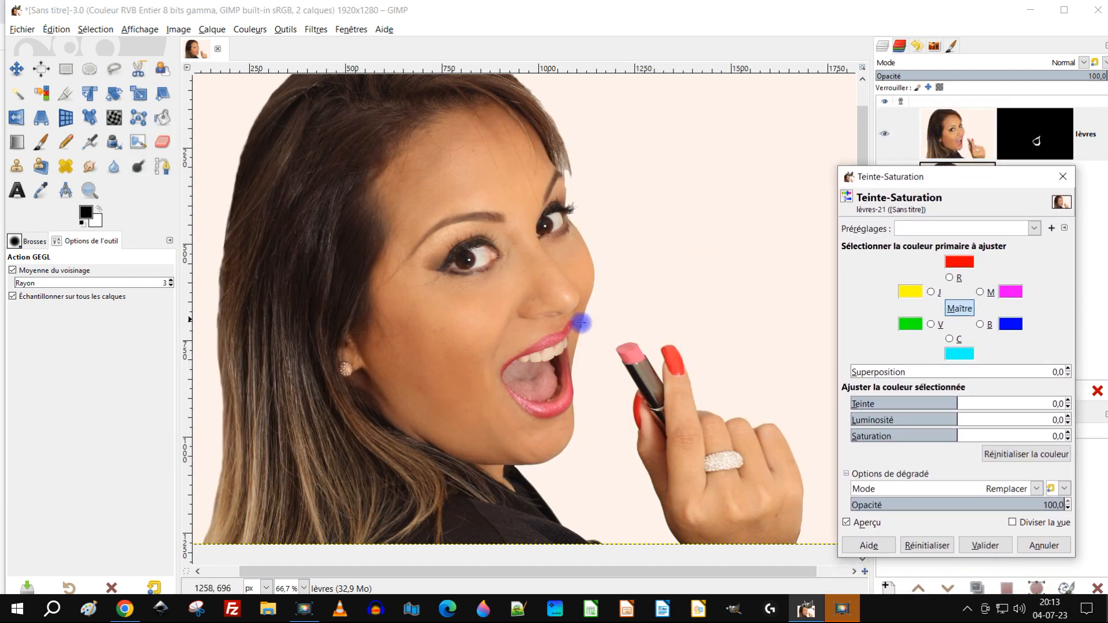
pyautogui.press('1')
pyautogui.moveTo(663, 301); pyautogui.dragTo(561, 258)
pyautogui.click(893, 182)
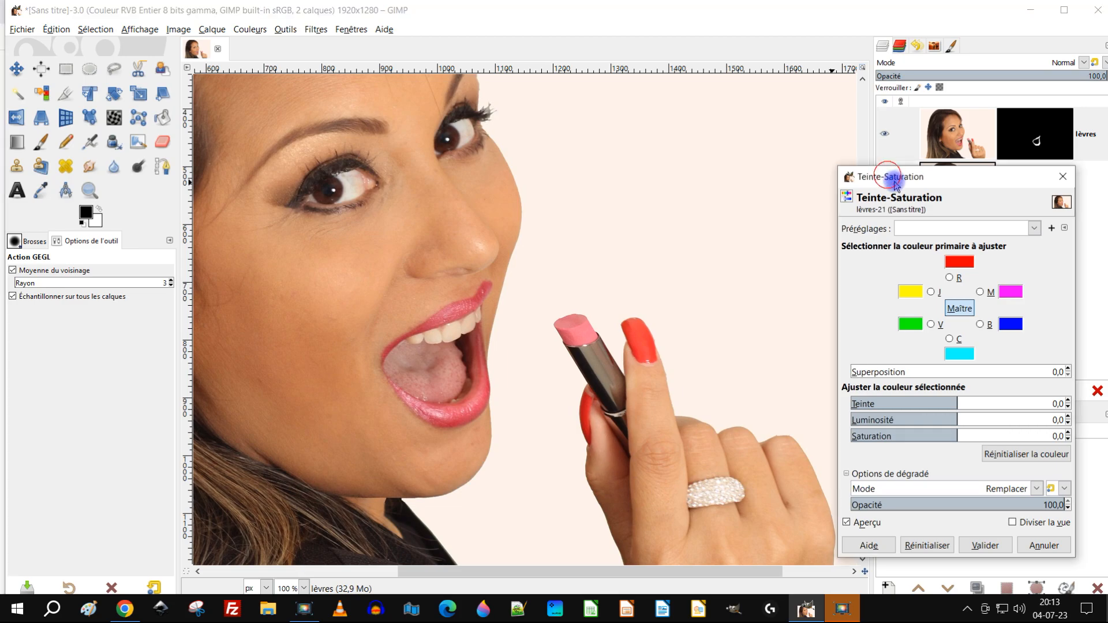
pyautogui.moveTo(901, 181)
pyautogui.mouseDown()
pyautogui.moveTo(915, 190)
pyautogui.moveTo(903, 181)
pyautogui.mouseUp()
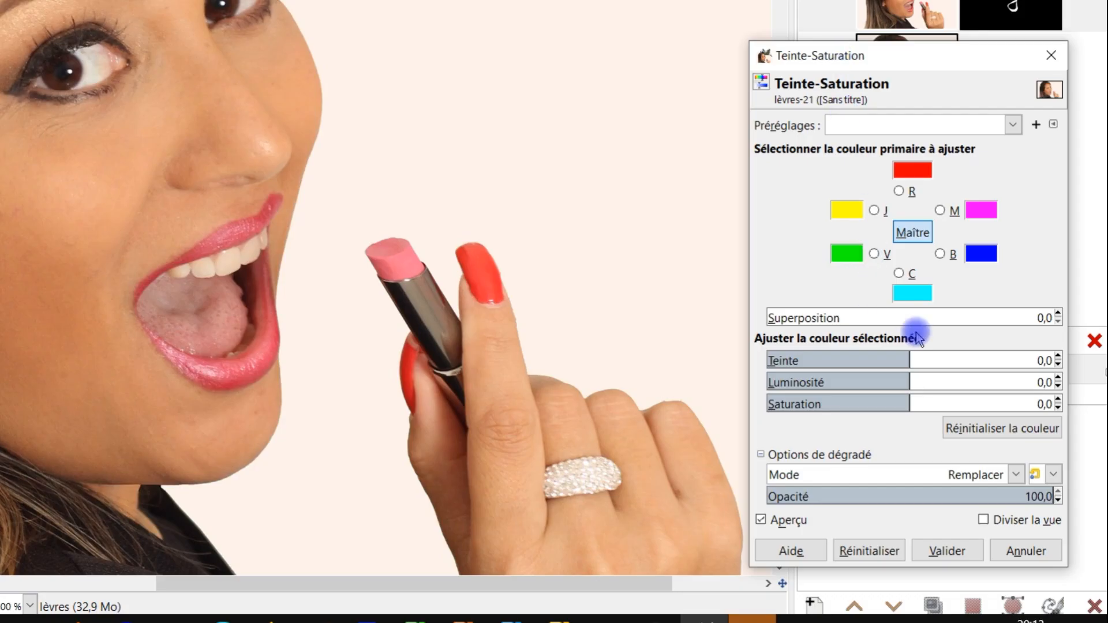
pyautogui.moveTo(910, 360); pyautogui.dragTo(903, 360)
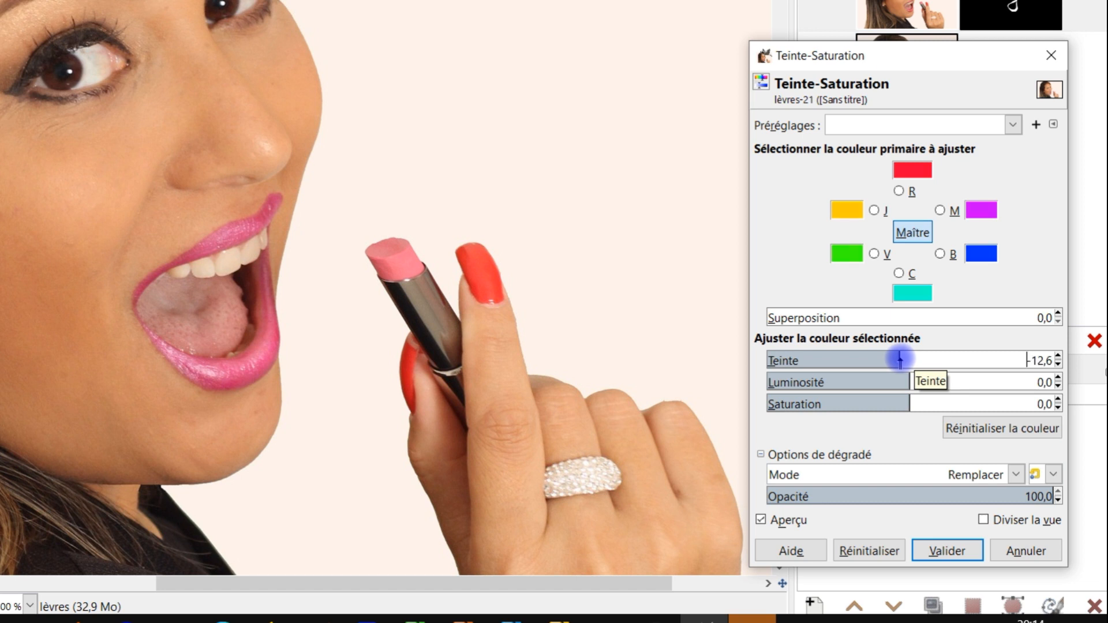
pyautogui.moveTo(899, 360); pyautogui.dragTo(895, 360)
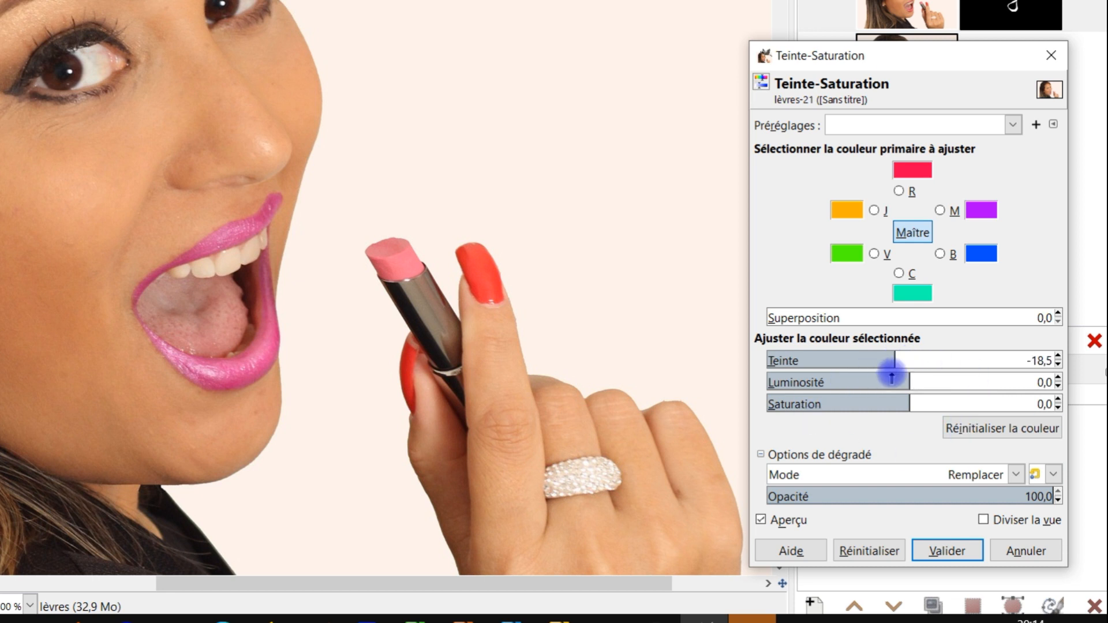
pyautogui.moveTo(905, 375); pyautogui.dragTo(866, 383)
pyautogui.click(854, 550)
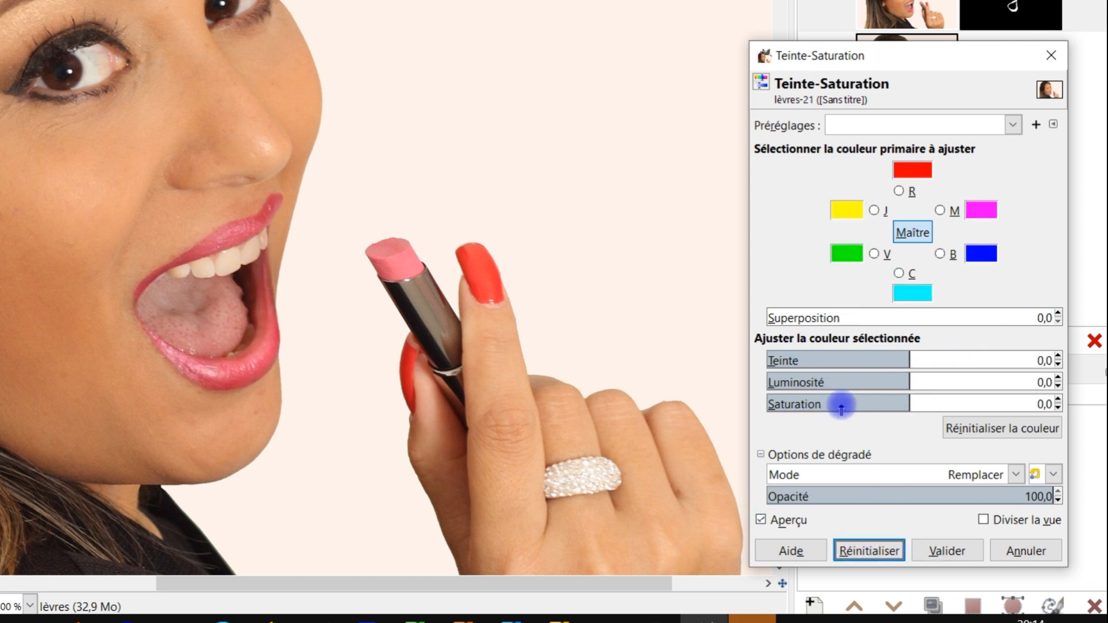
# Recolor the lips blue-violet with saturation 18.9, lightness 30.3 and hue -100.2, and apply the adjustment
pyautogui.moveTo(912, 403); pyautogui.dragTo(937, 395)
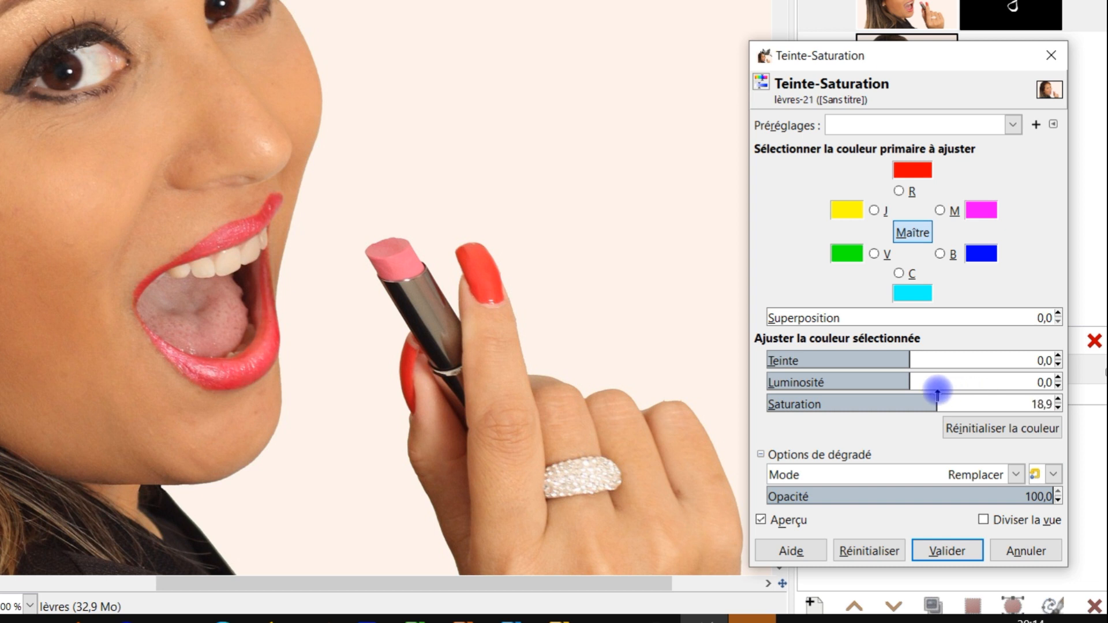
pyautogui.moveTo(905, 378); pyautogui.dragTo(953, 379)
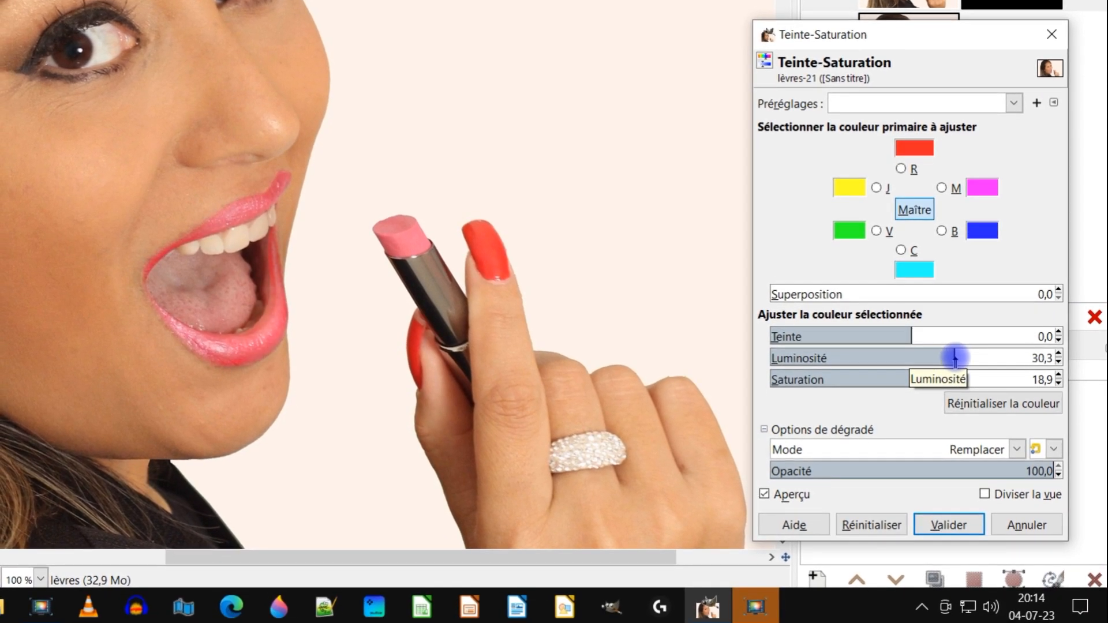
pyautogui.moveTo(912, 333); pyautogui.dragTo(833, 335)
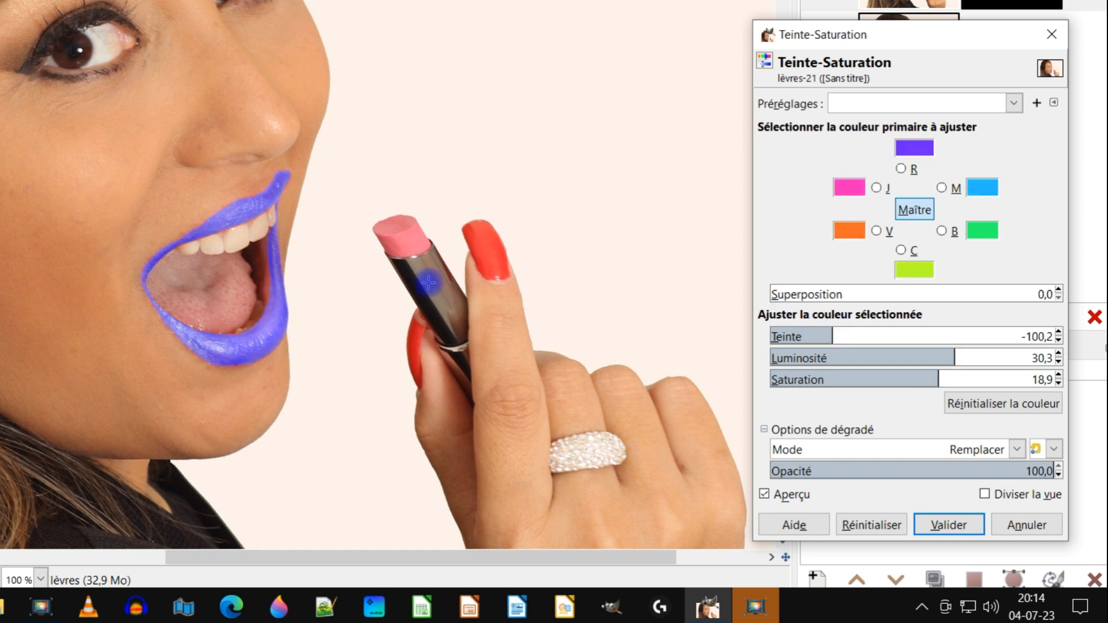
pyautogui.click(953, 527)
# Activate the "lèvres" layer mask and set up the Paintbrush with white as foreground color and the "2. Hardness 075" brush
pyautogui.scroll(4, 173, 228)
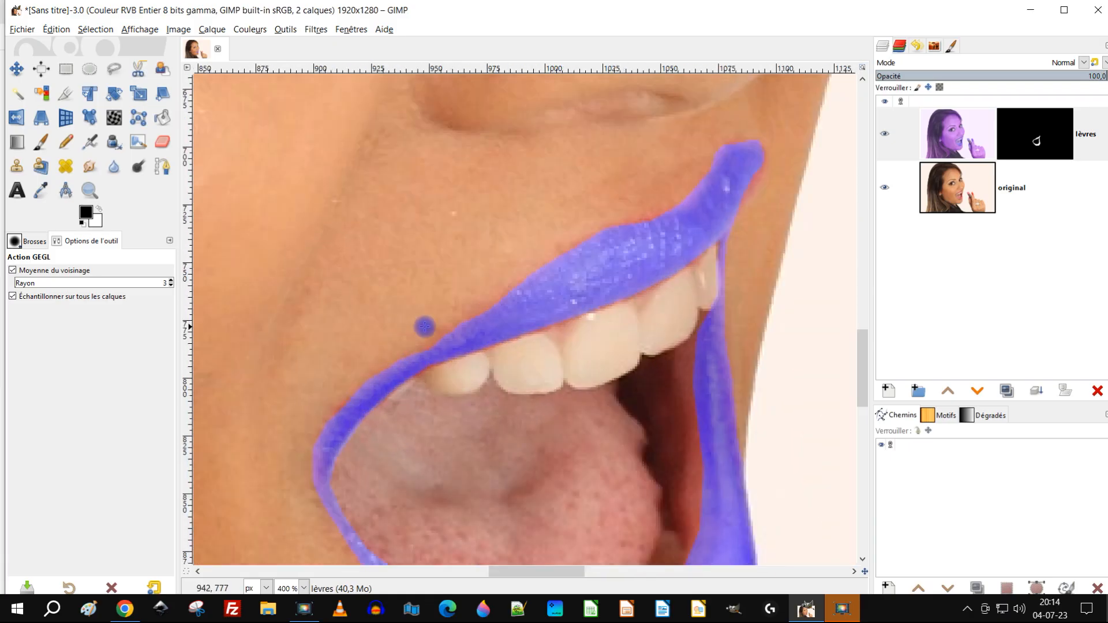
pyautogui.moveTo(580, 304); pyautogui.dragTo(622, 258)
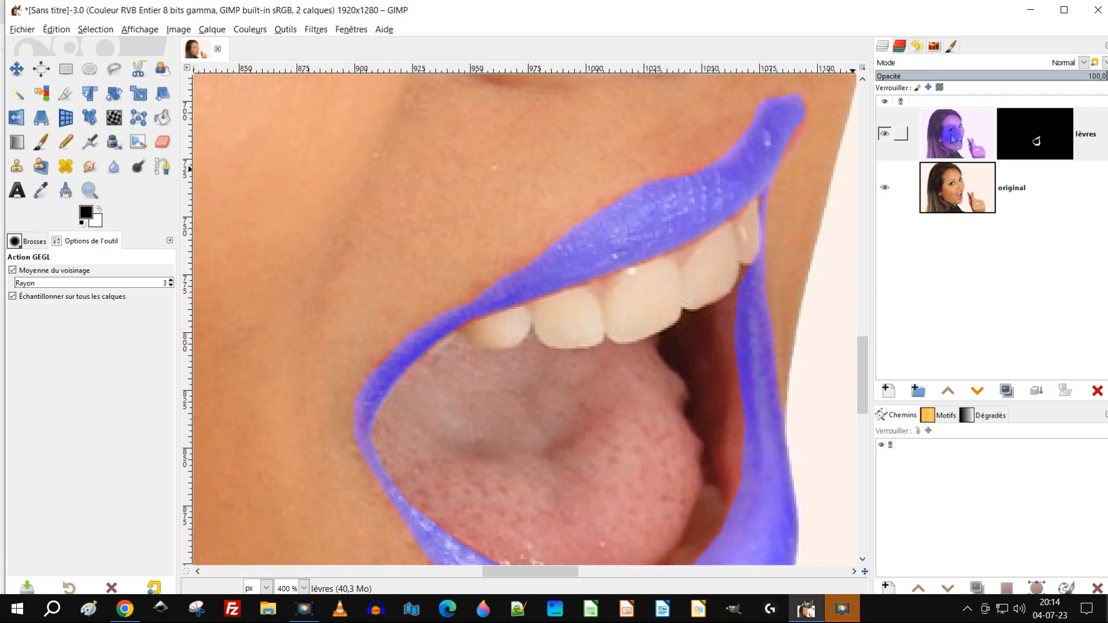
pyautogui.click(1033, 137)
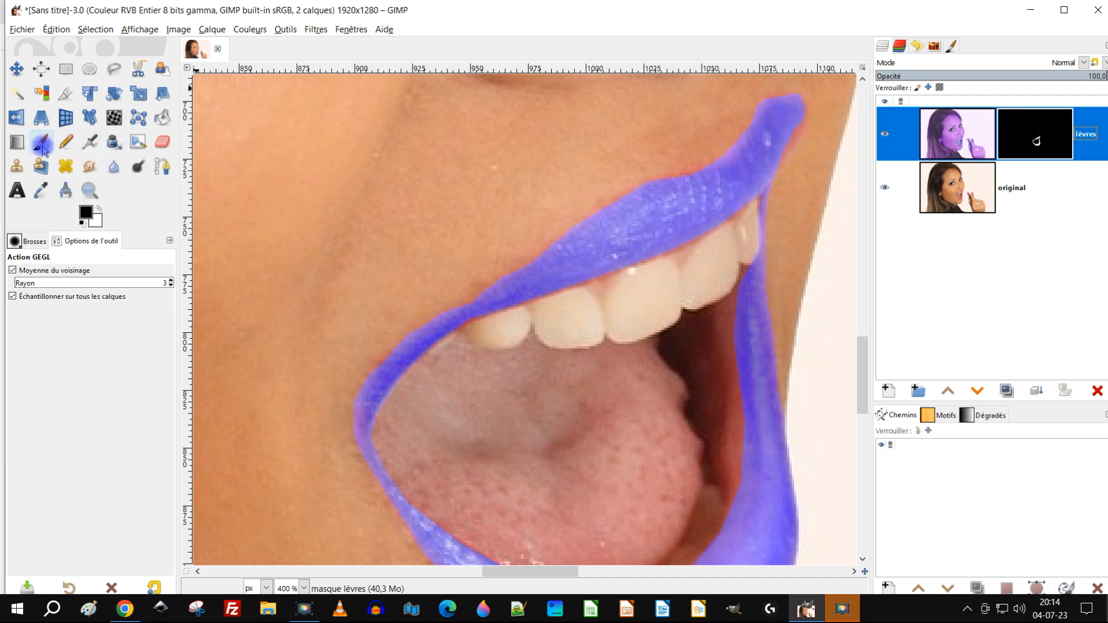
pyautogui.click(42, 147)
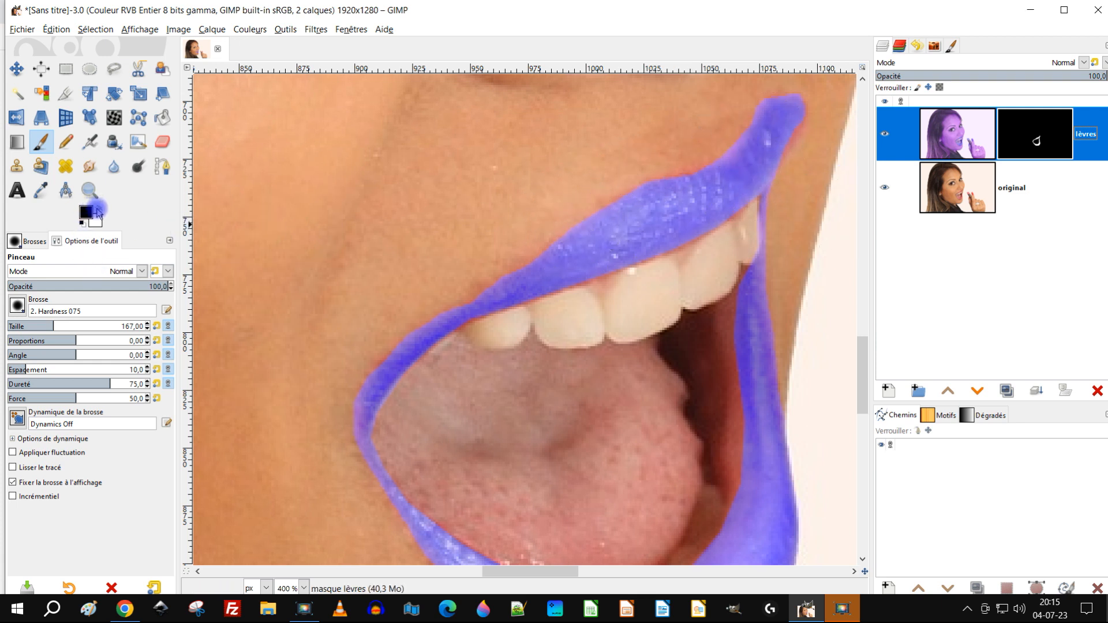
pyautogui.click(97, 211)
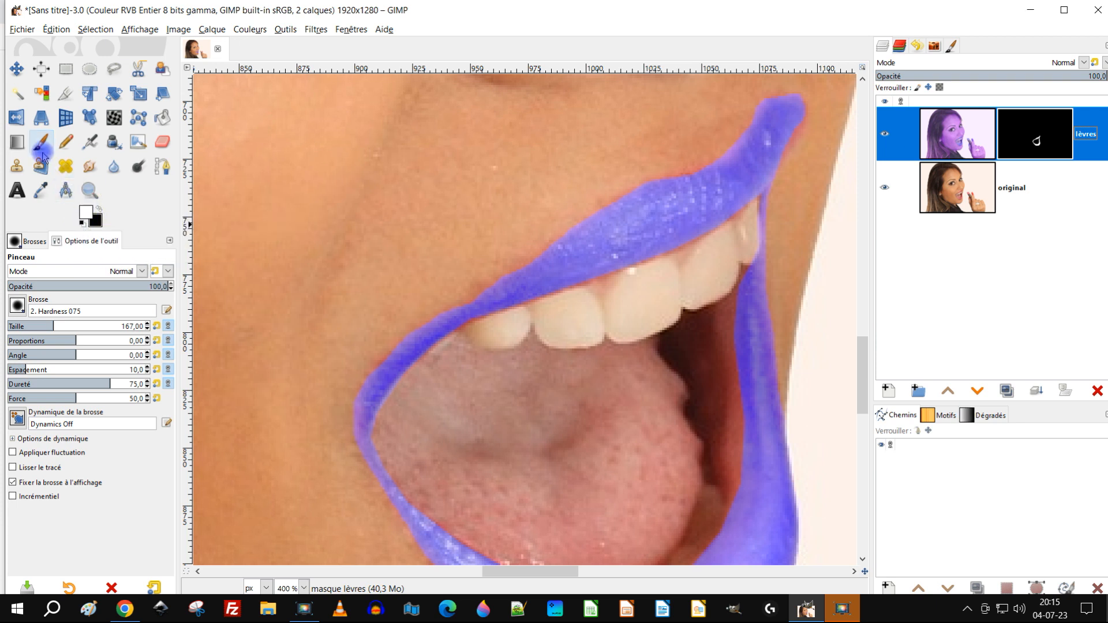
pyautogui.click(91, 225)
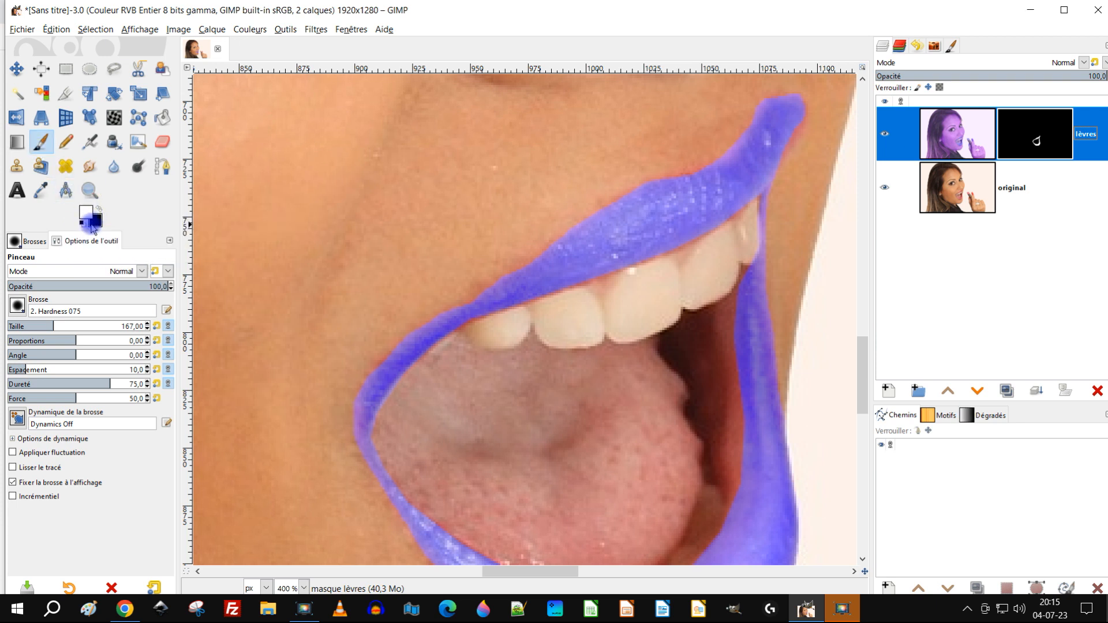
pyautogui.click(65, 316)
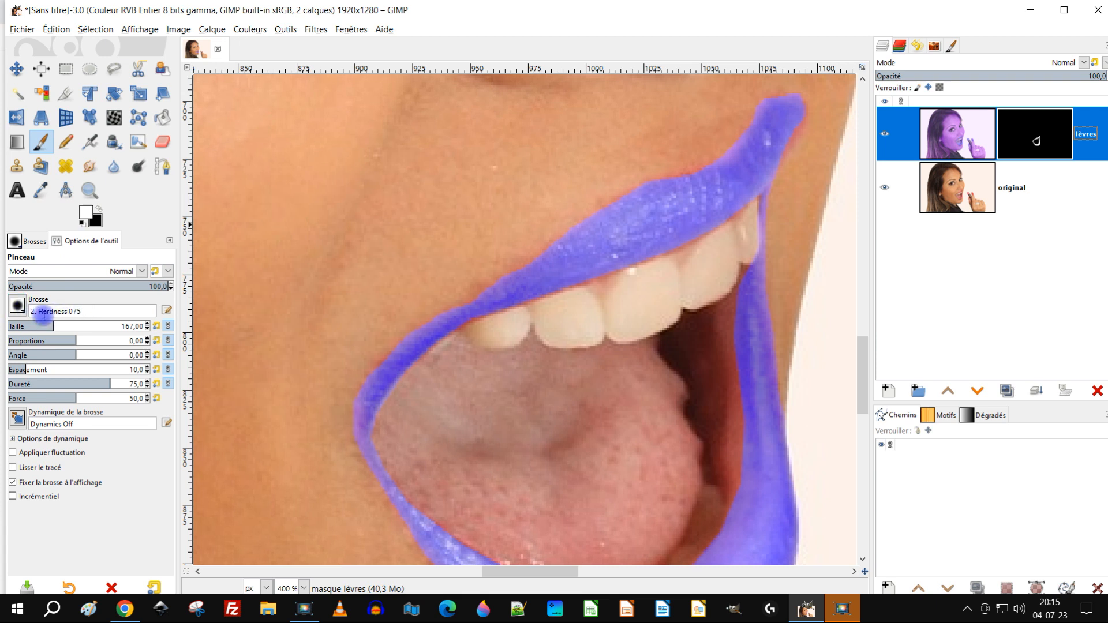
pyautogui.click(18, 306)
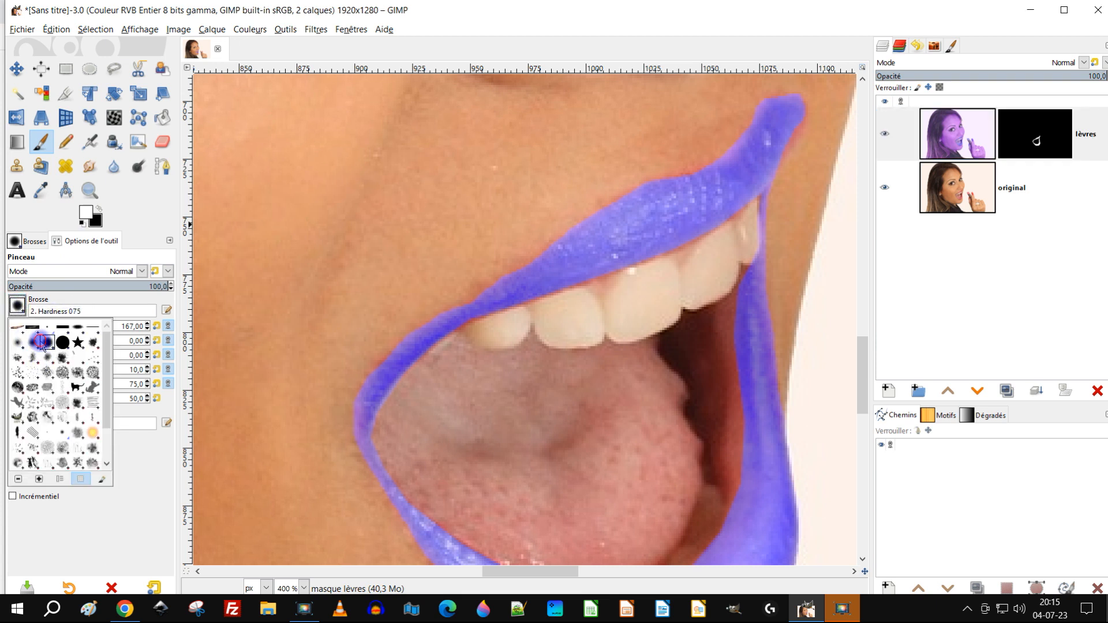
pyautogui.click(135, 217)
# Paint white on the mask along the outer edge of the upper lip, from its middle up to the raised tip
pyautogui.scroll(3, 535, 208)
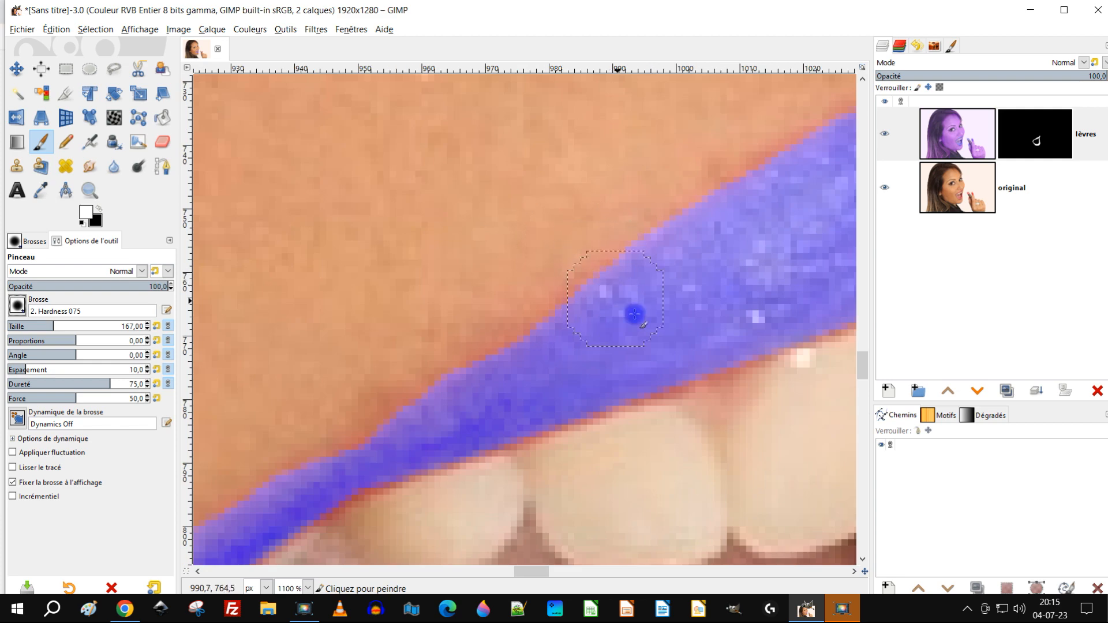
pyautogui.moveTo(668, 327)
pyautogui.mouseDown()
pyautogui.moveTo(570, 327)
pyautogui.moveTo(486, 307)
pyautogui.moveTo(557, 248)
pyautogui.moveTo(665, 195)
pyautogui.moveTo(666, 233)
pyautogui.moveTo(504, 327)
pyautogui.mouseUp()
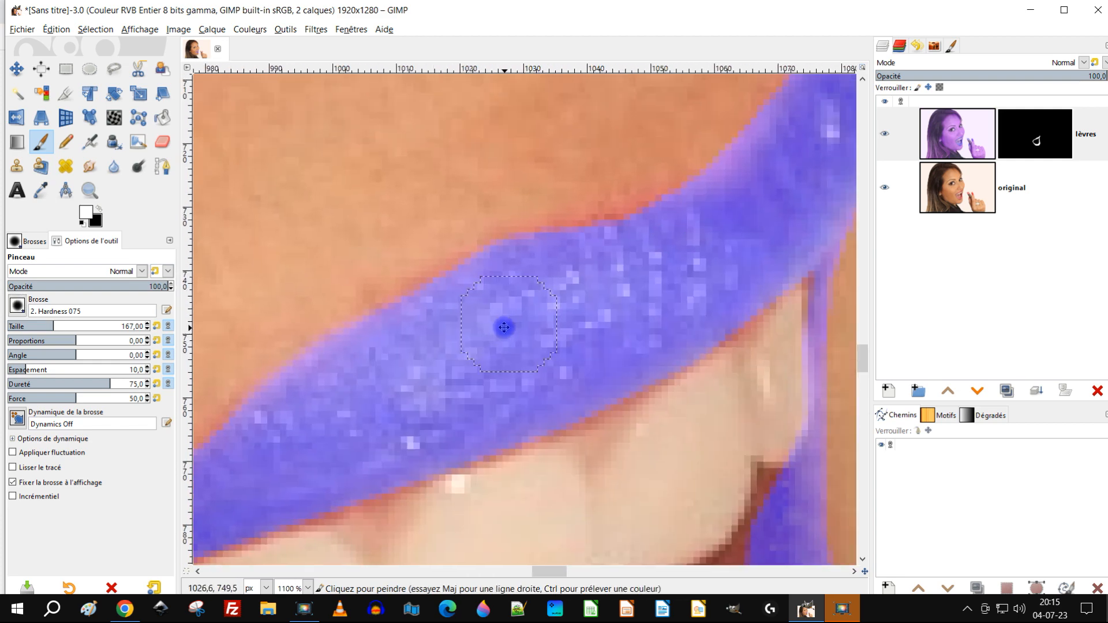
pyautogui.moveTo(378, 352)
pyautogui.mouseDown()
pyautogui.moveTo(431, 307)
pyautogui.moveTo(501, 276)
pyautogui.moveTo(601, 263)
pyautogui.moveTo(520, 265)
pyautogui.moveTo(638, 248)
pyautogui.moveTo(681, 224)
pyautogui.moveTo(714, 229)
pyautogui.moveTo(512, 360)
pyautogui.moveTo(587, 268)
pyautogui.mouseUp()
pyautogui.moveTo(610, 231); pyautogui.dragTo(629, 193)
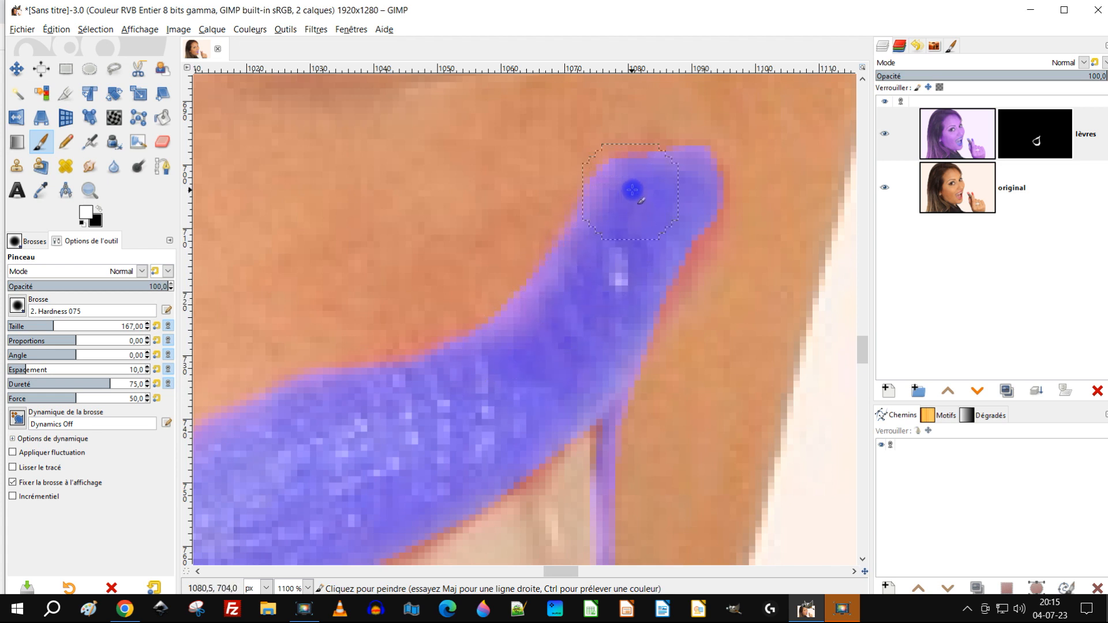
pyautogui.click(27, 439)
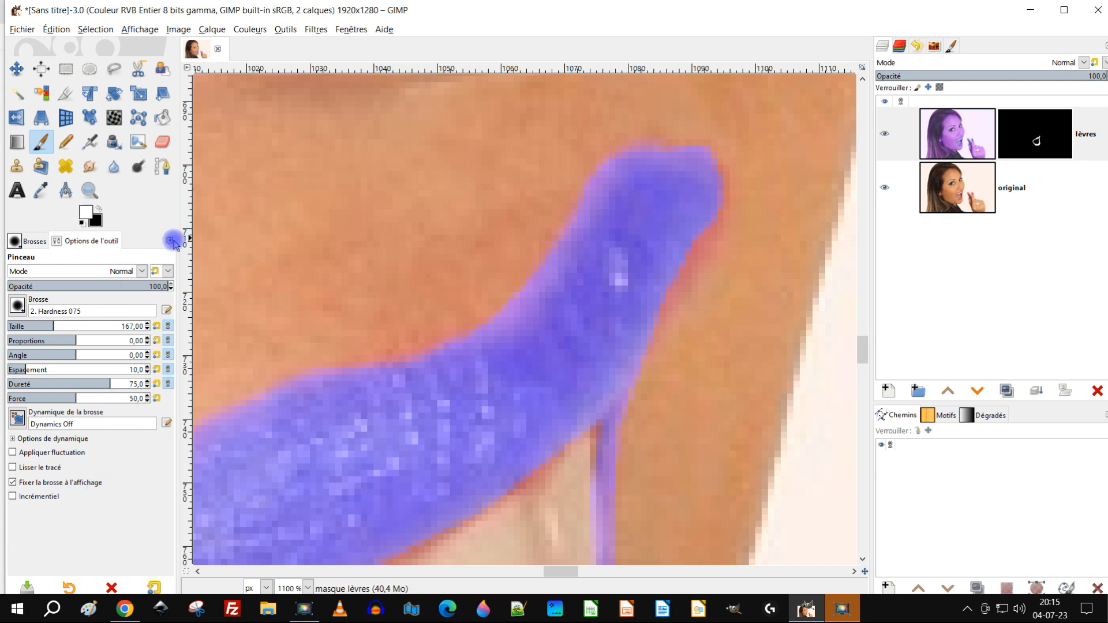
# Paint the mask white along both sides of the upper lip's raised tip to cover the remaining red fringe
pyautogui.scroll(1, 678, 241)
pyautogui.moveTo(709, 266); pyautogui.dragTo(586, 263)
pyautogui.scroll(1, 566, 246)
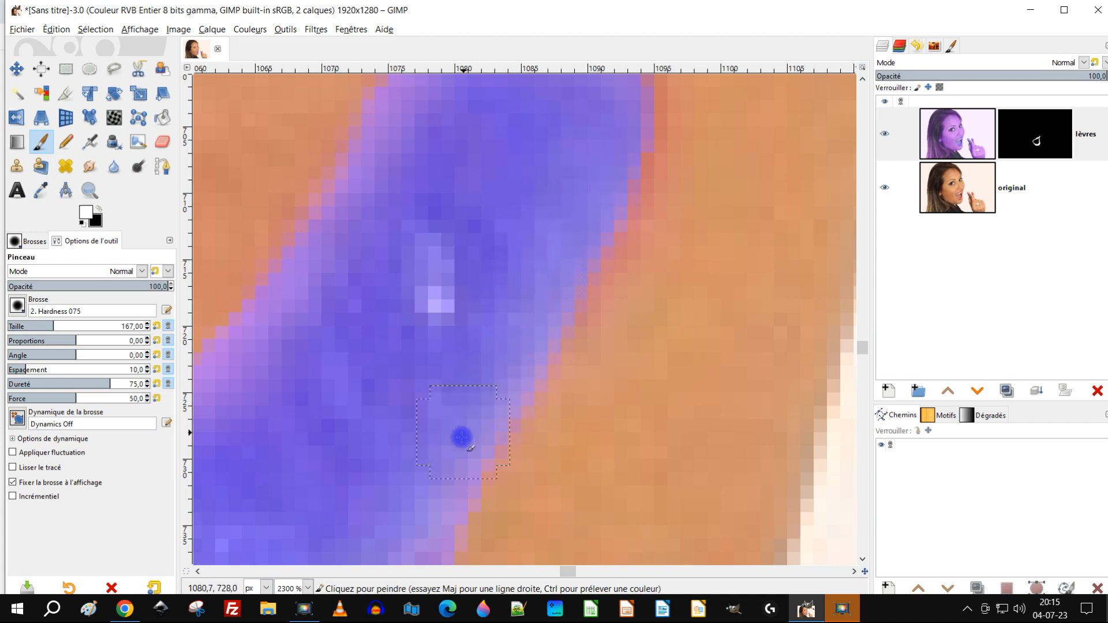
pyautogui.moveTo(689, 173)
pyautogui.mouseDown()
pyautogui.moveTo(653, 408)
pyautogui.moveTo(761, 328)
pyautogui.mouseUp()
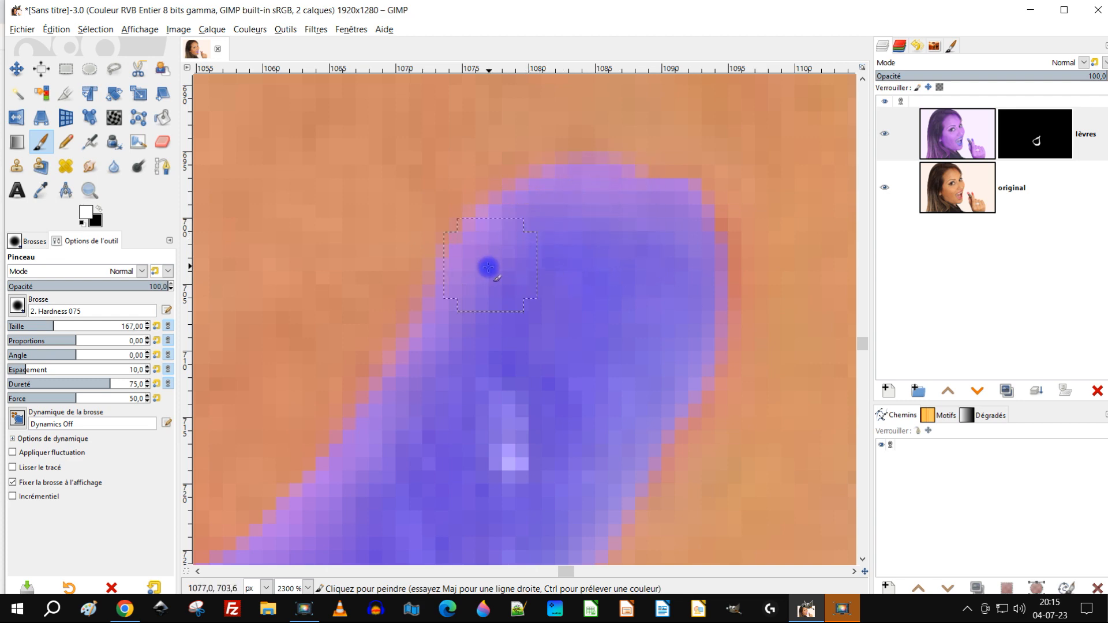
# Extend the white mask along the upper lip's outer edge, from its middle down towards the left mouth corner
pyautogui.scroll(-6, 554, 284)
pyautogui.moveTo(539, 324); pyautogui.dragTo(589, 235)
pyautogui.scroll(3, 426, 284)
pyautogui.scroll(1, 423, 290)
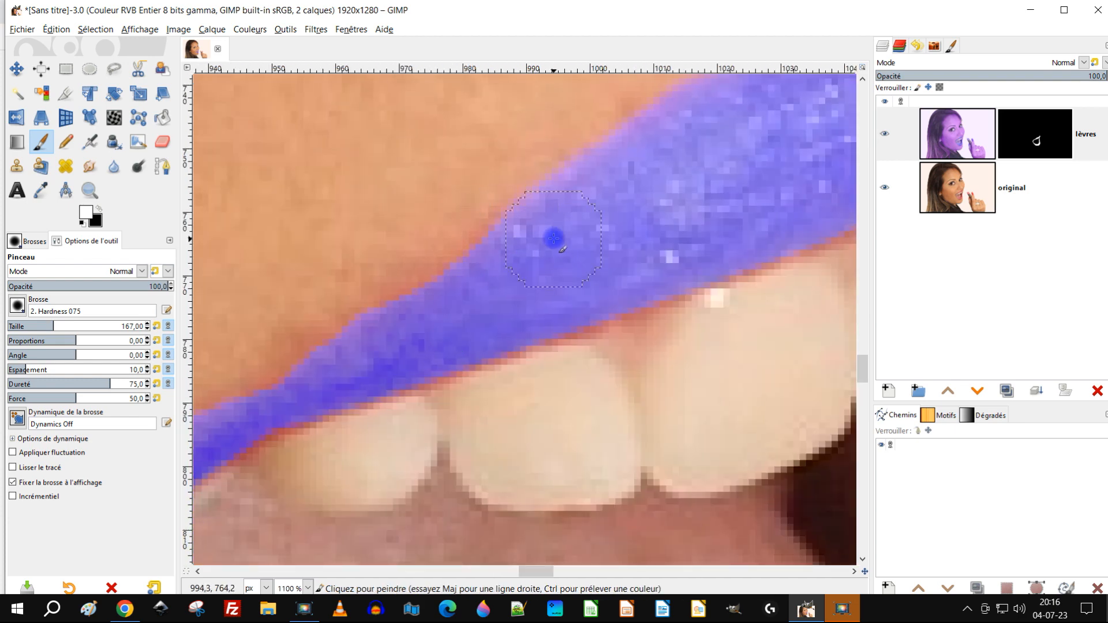
pyautogui.scroll(2, 424, 341)
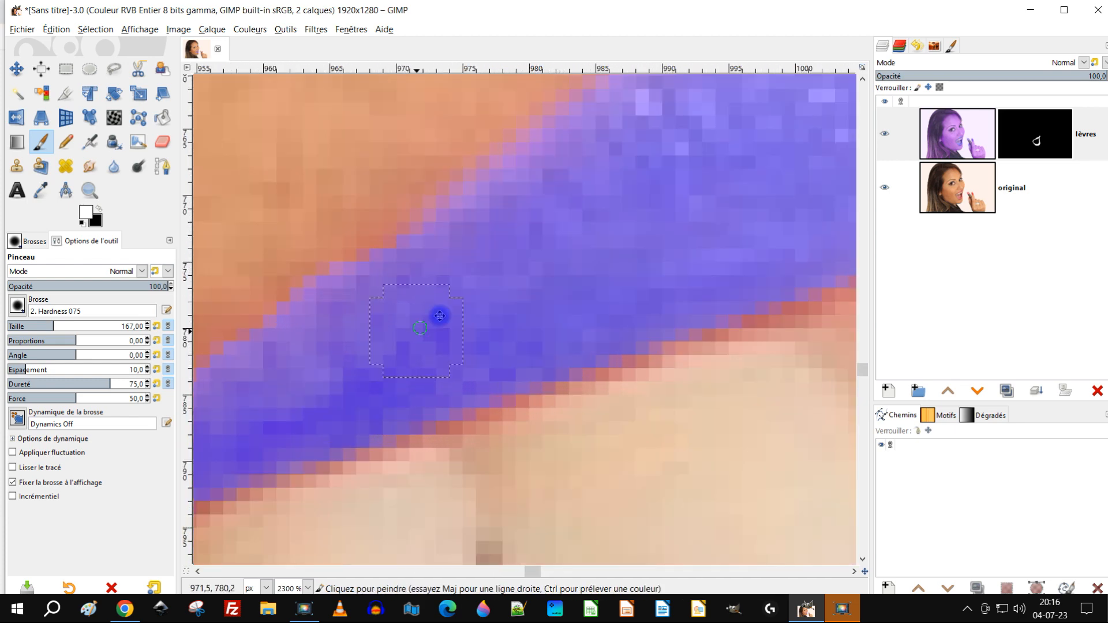
pyautogui.moveTo(455, 275)
pyautogui.mouseDown()
pyautogui.moveTo(380, 309)
pyautogui.moveTo(245, 411)
pyautogui.mouseUp()
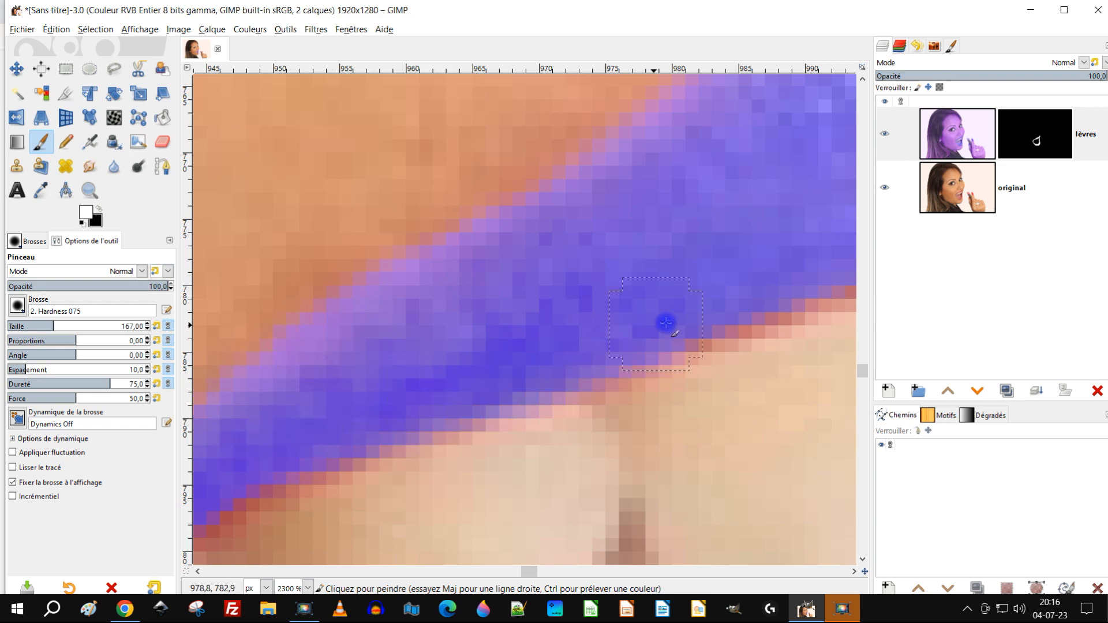
pyautogui.moveTo(413, 420)
pyautogui.mouseDown()
pyautogui.moveTo(579, 243)
pyautogui.moveTo(680, 166)
pyautogui.mouseUp()
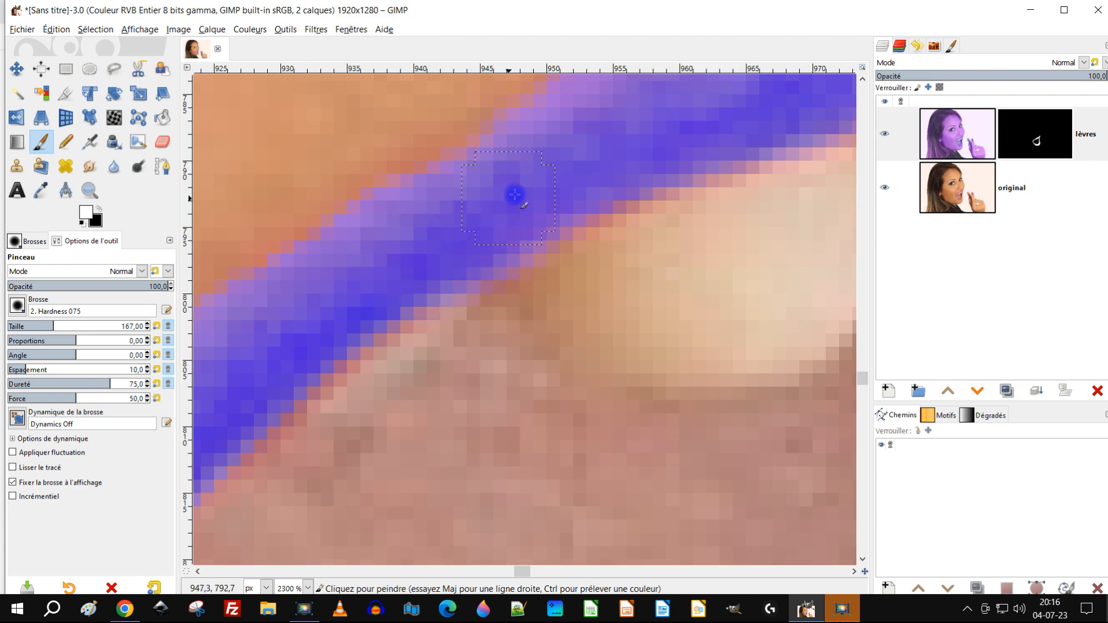
# Paint white on the mask along the outer edge of the lower lip, from the left part round to the right
pyautogui.scroll(-7, 591, 172)
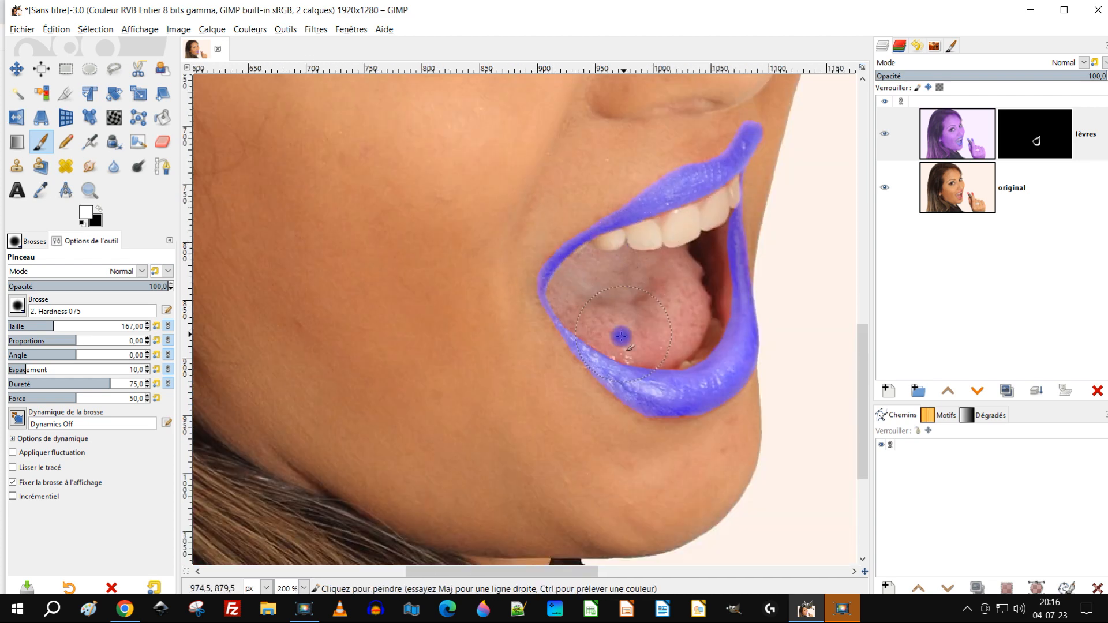
pyautogui.scroll(5, 525, 316)
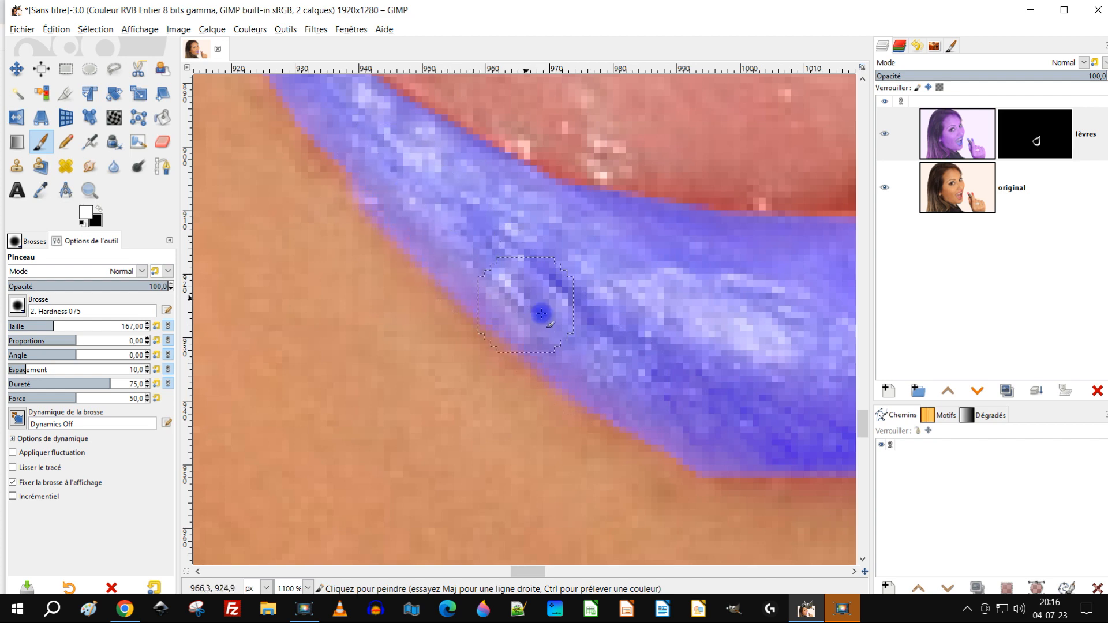
pyautogui.moveTo(758, 408); pyautogui.dragTo(473, 339)
pyautogui.moveTo(486, 381); pyautogui.dragTo(628, 390)
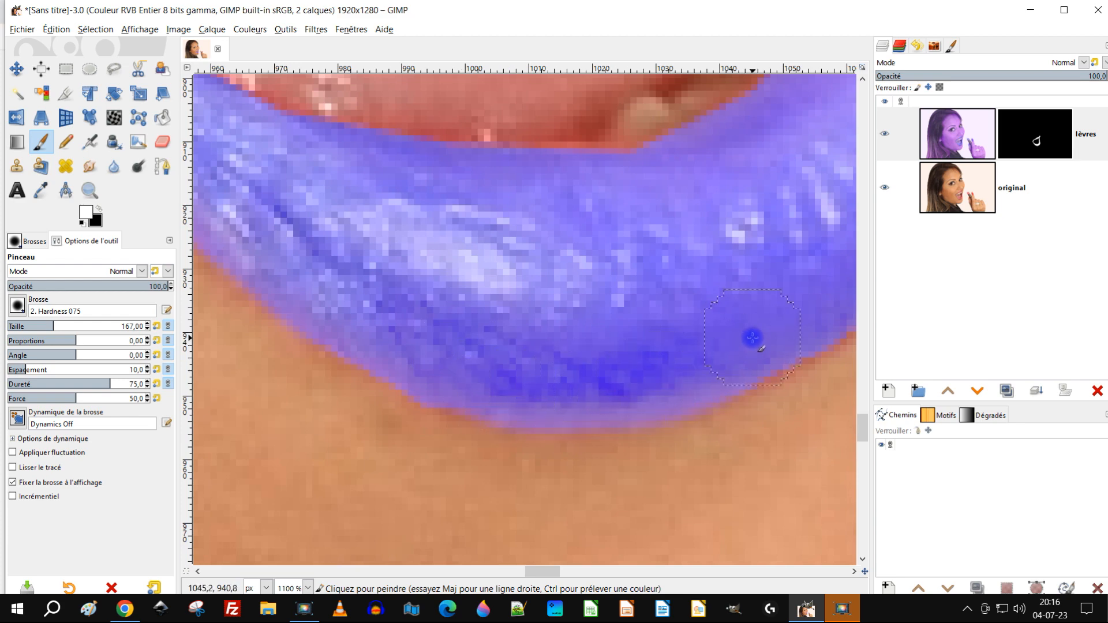
pyautogui.moveTo(753, 339); pyautogui.dragTo(447, 367)
pyautogui.moveTo(583, 298)
pyautogui.mouseDown()
pyautogui.moveTo(663, 215)
pyautogui.moveTo(692, 151)
pyautogui.mouseUp()
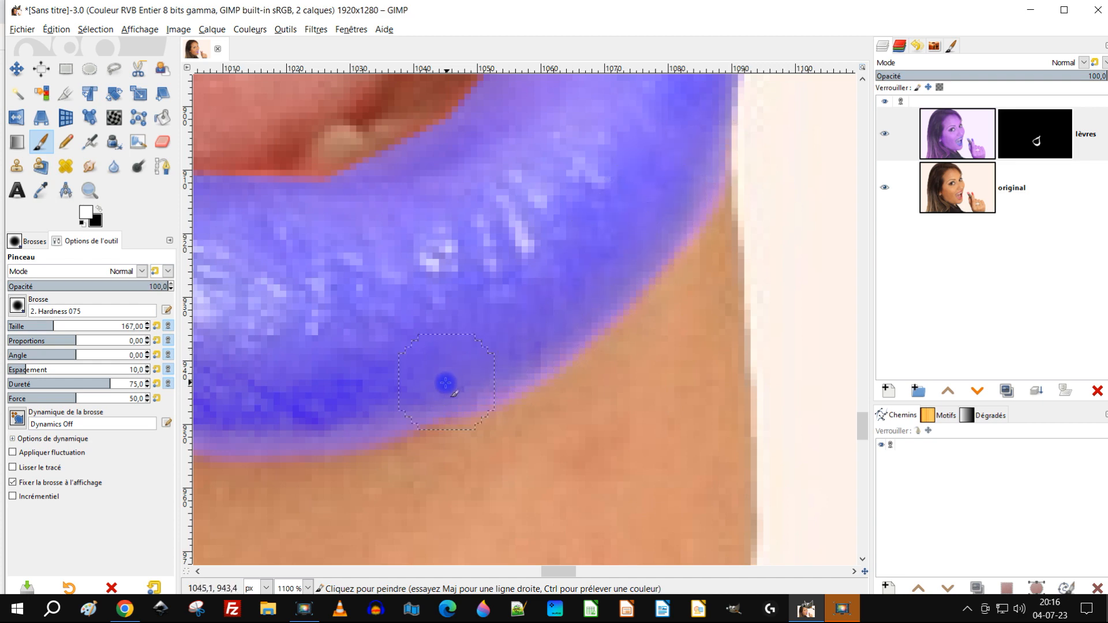
pyautogui.scroll(-3, 368, 361)
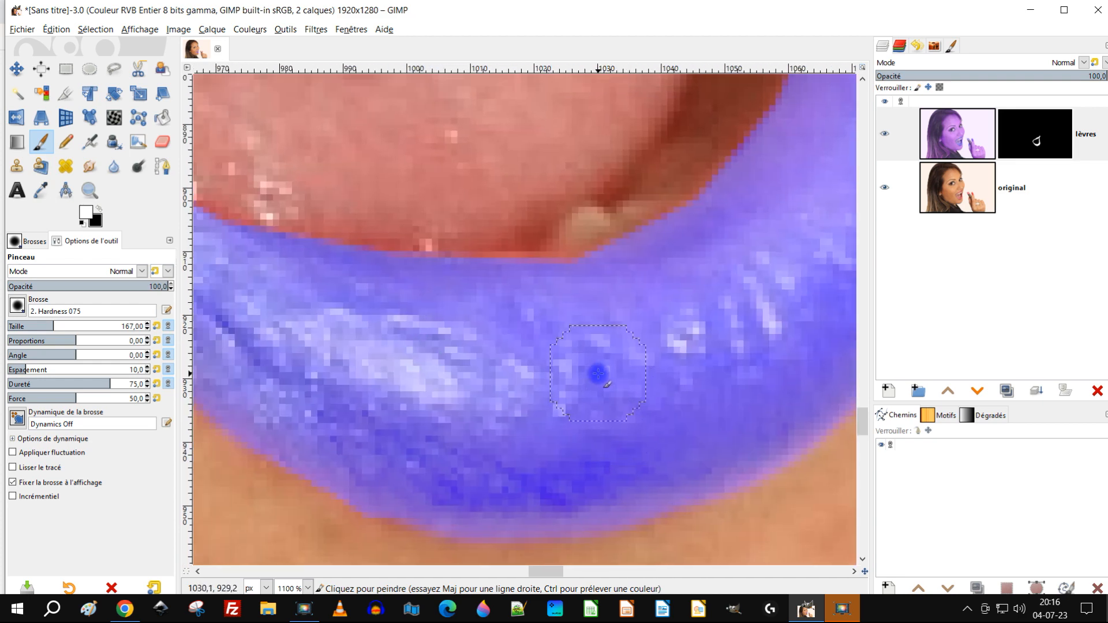
# Smooth the lower lip's inner edge below the tongue by painting white on the mask
pyautogui.scroll(3, 576, 332)
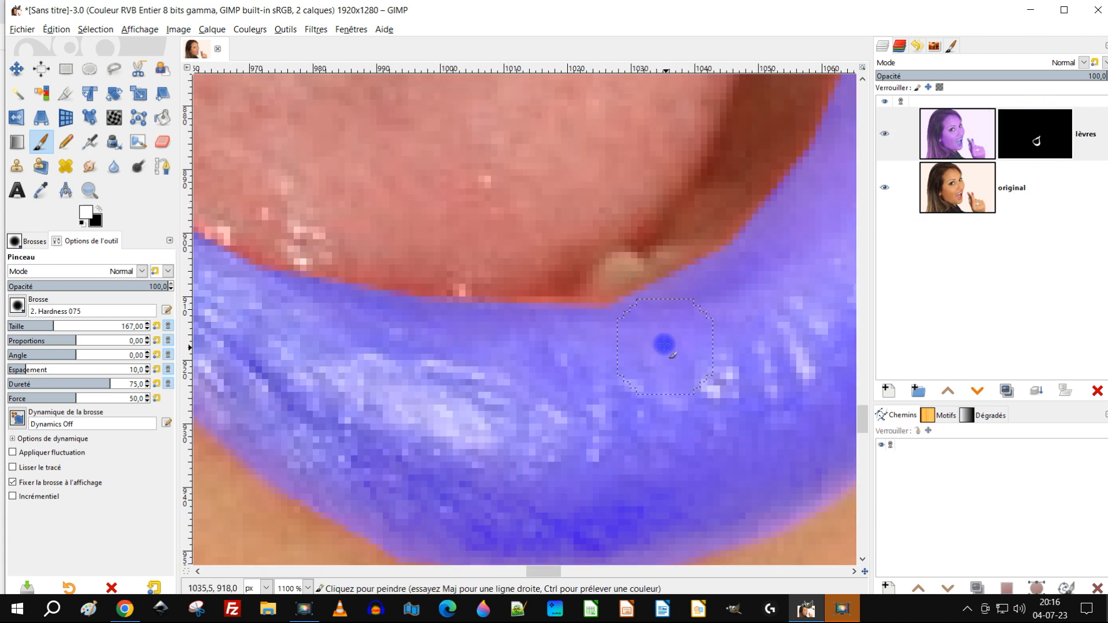
pyautogui.moveTo(495, 342)
pyautogui.mouseDown()
pyautogui.moveTo(636, 329)
pyautogui.moveTo(435, 338)
pyautogui.mouseUp()
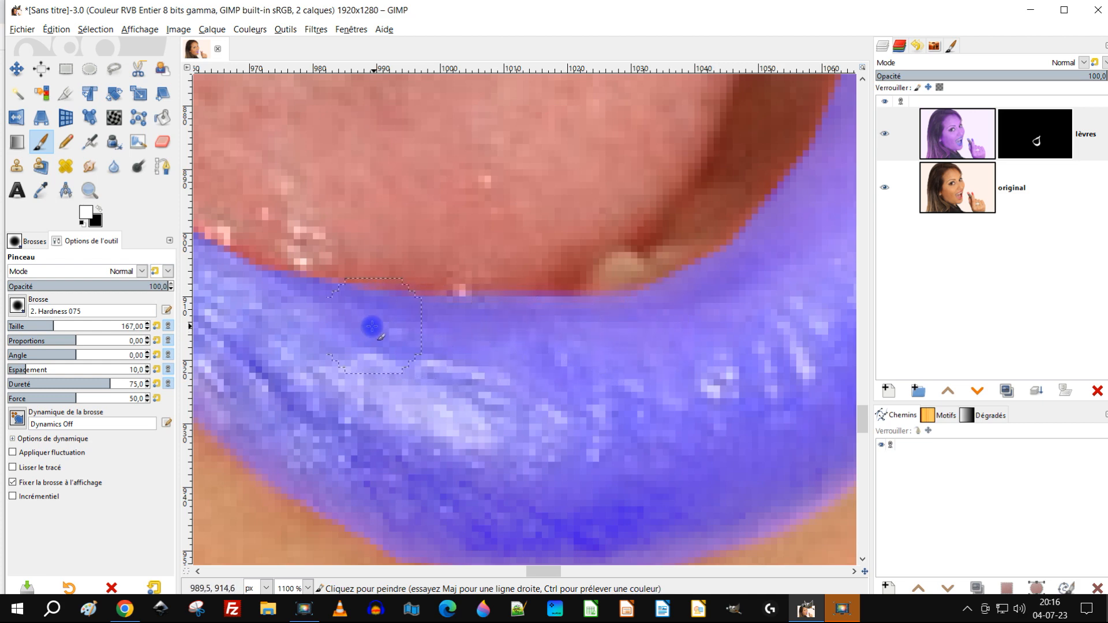
pyautogui.moveTo(584, 294); pyautogui.dragTo(277, 375)
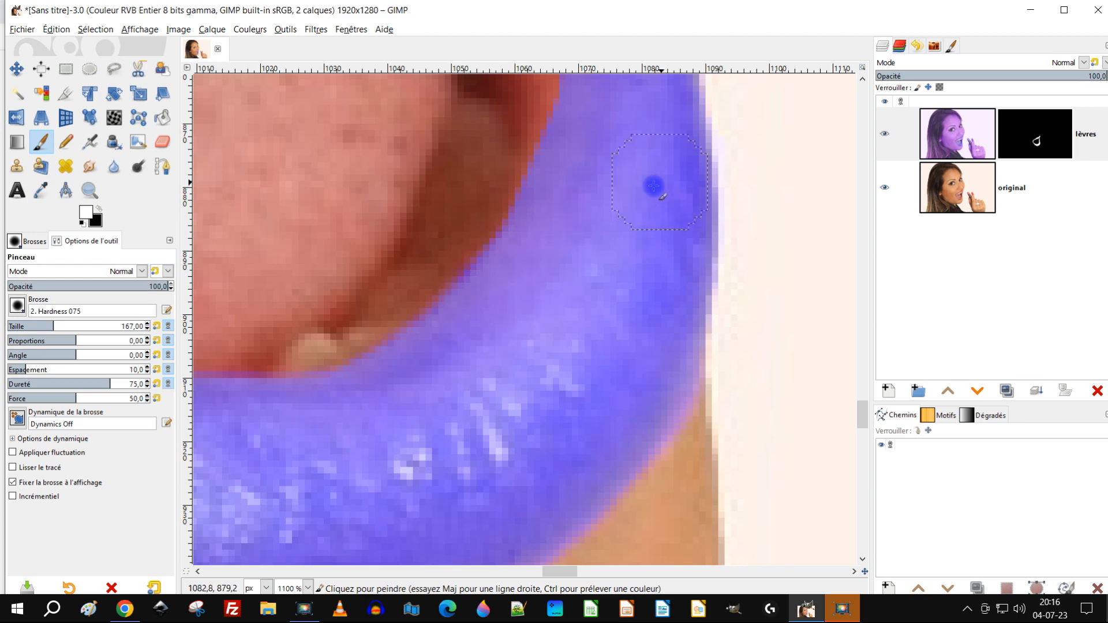
# Paint white on the mask along the inner edge of the lip on the right side of the mouth
pyautogui.moveTo(654, 185); pyautogui.dragTo(647, 434)
pyautogui.scroll(-3, 644, 339)
pyautogui.scroll(4, 646, 322)
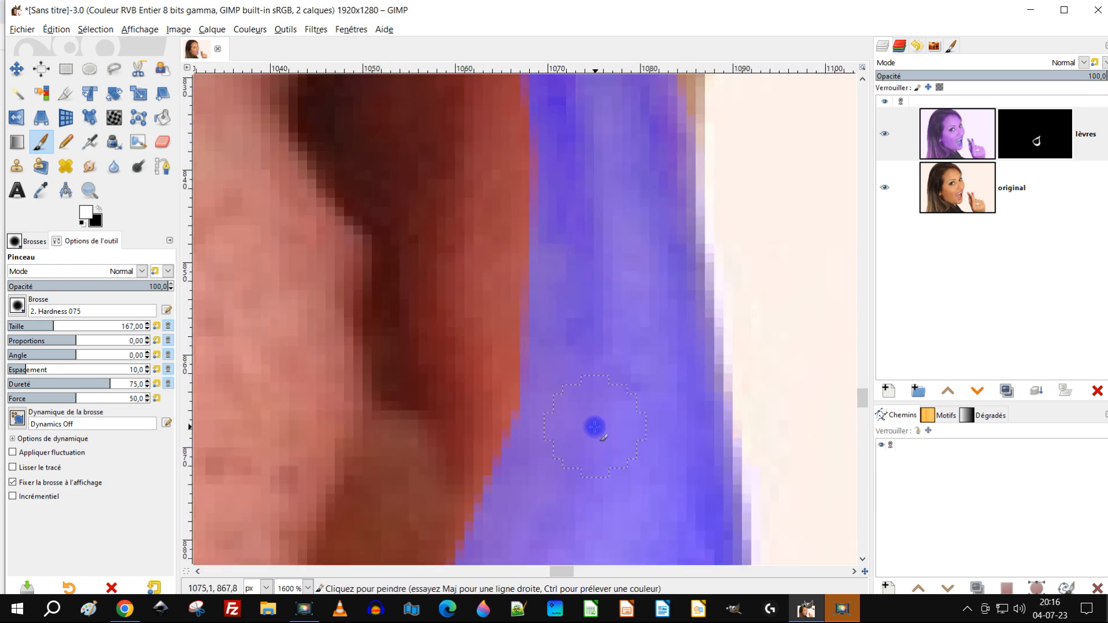
pyautogui.moveTo(548, 317); pyautogui.dragTo(539, 162)
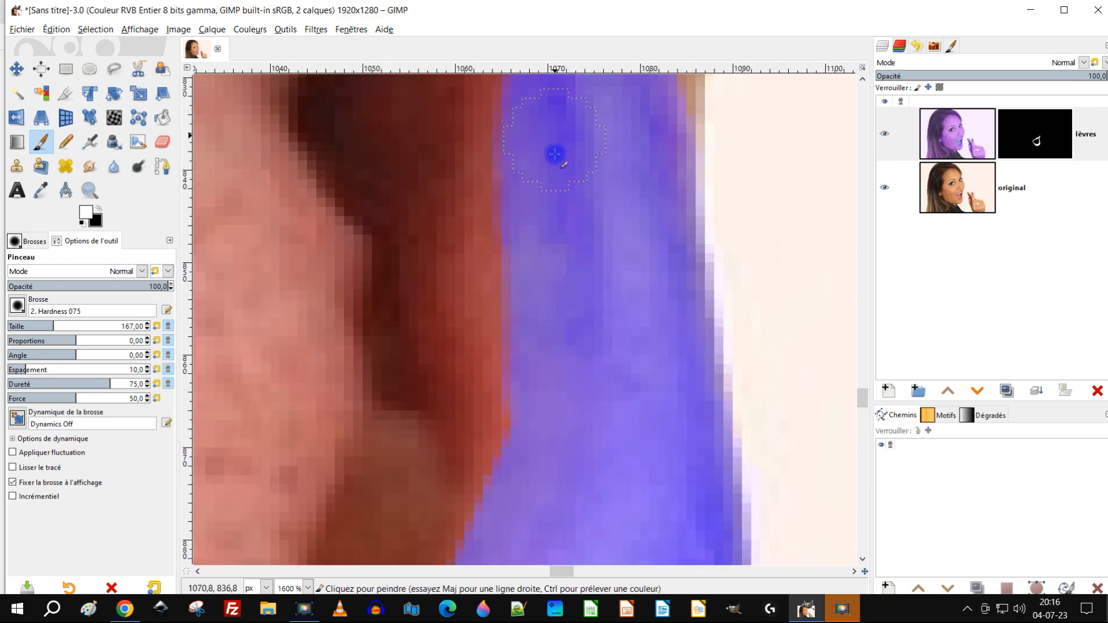
pyautogui.scroll(-3, 593, 334)
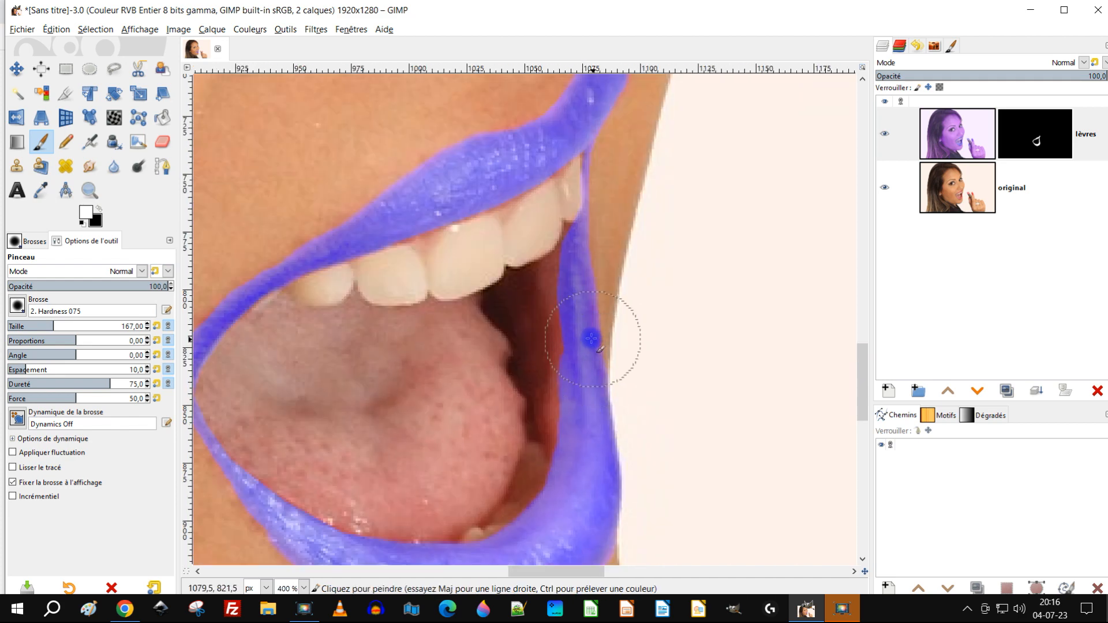
pyautogui.scroll(3, 560, 340)
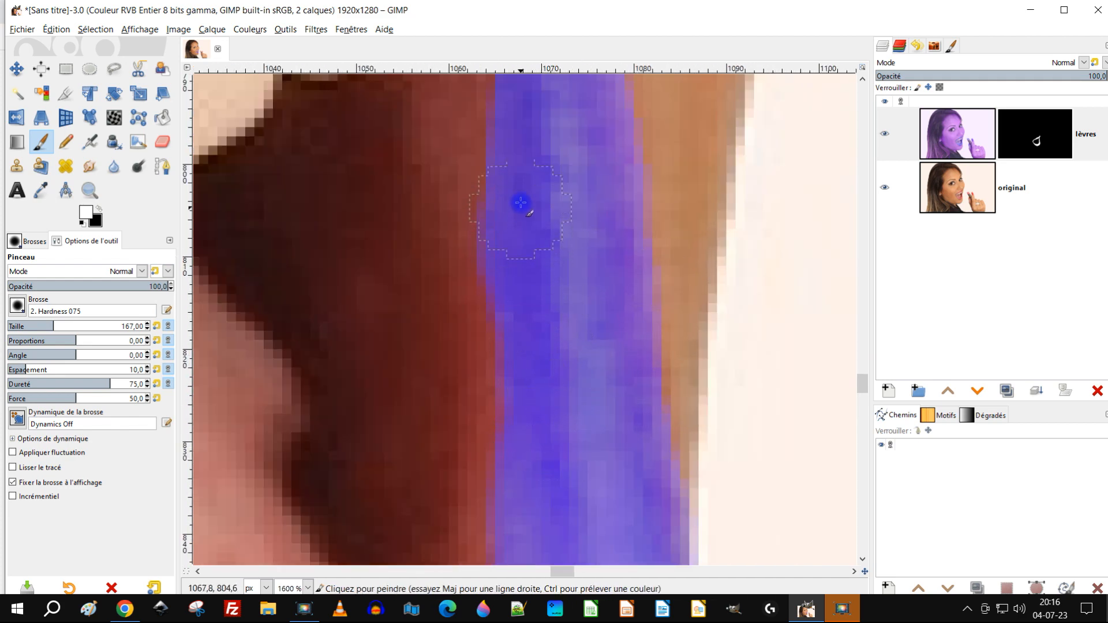
# Switch the foreground color to black and trim the mask along the right lip's inner edge beside the teeth
pyautogui.scroll(-3, 601, 183)
pyautogui.scroll(3, 571, 300)
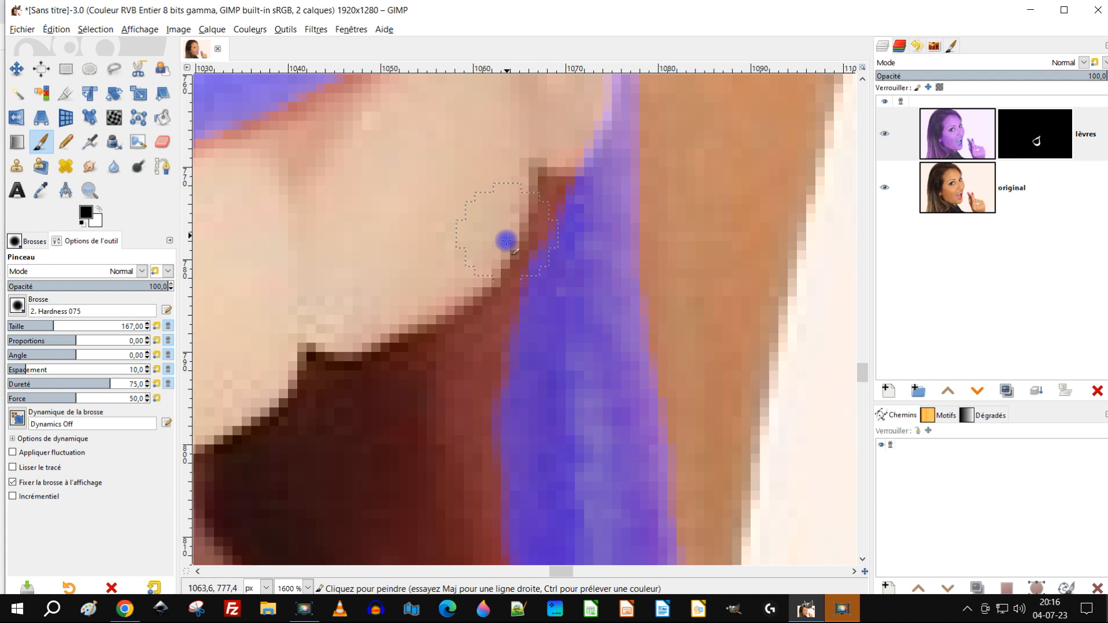
pyautogui.moveTo(476, 428); pyautogui.dragTo(513, 293)
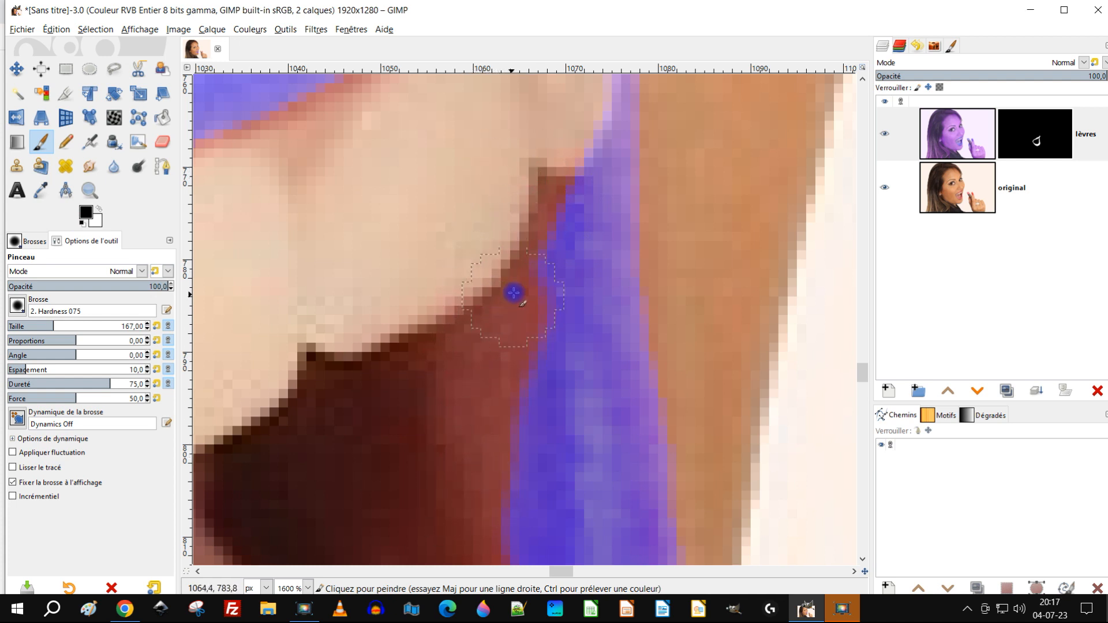
pyautogui.moveTo(529, 183)
pyautogui.mouseDown()
pyautogui.moveTo(551, 119)
pyautogui.moveTo(535, 179)
pyautogui.moveTo(580, 107)
pyautogui.moveTo(552, 175)
pyautogui.mouseUp()
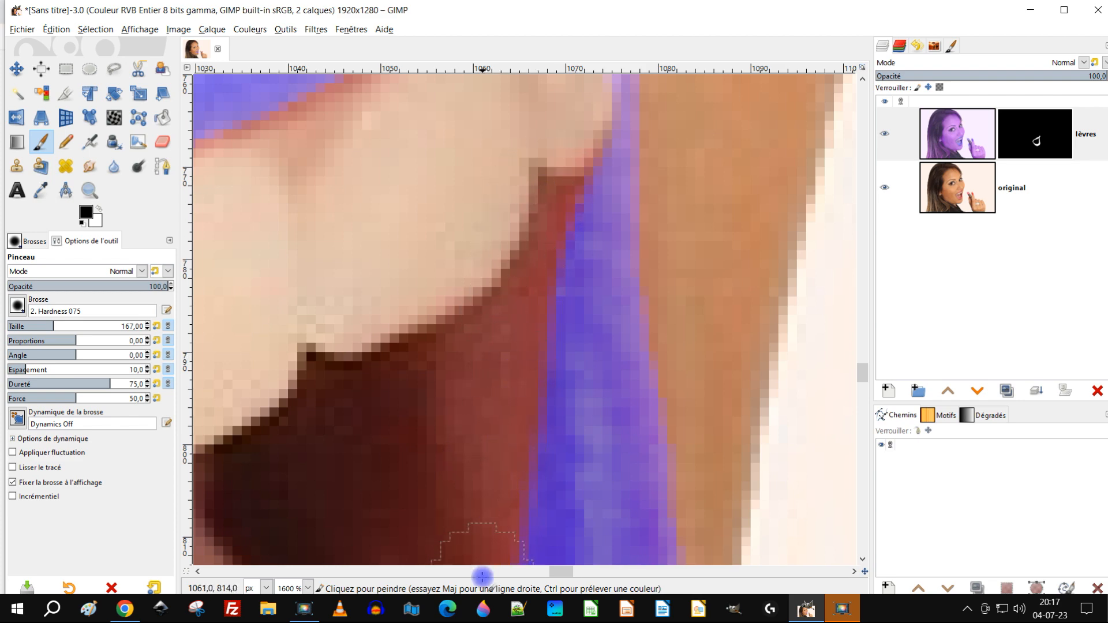
# Switch the foreground color back to white and paint the mask along the upper lip's lower edge above the teeth
pyautogui.scroll(-4, 539, 328)
pyautogui.scroll(1, 539, 327)
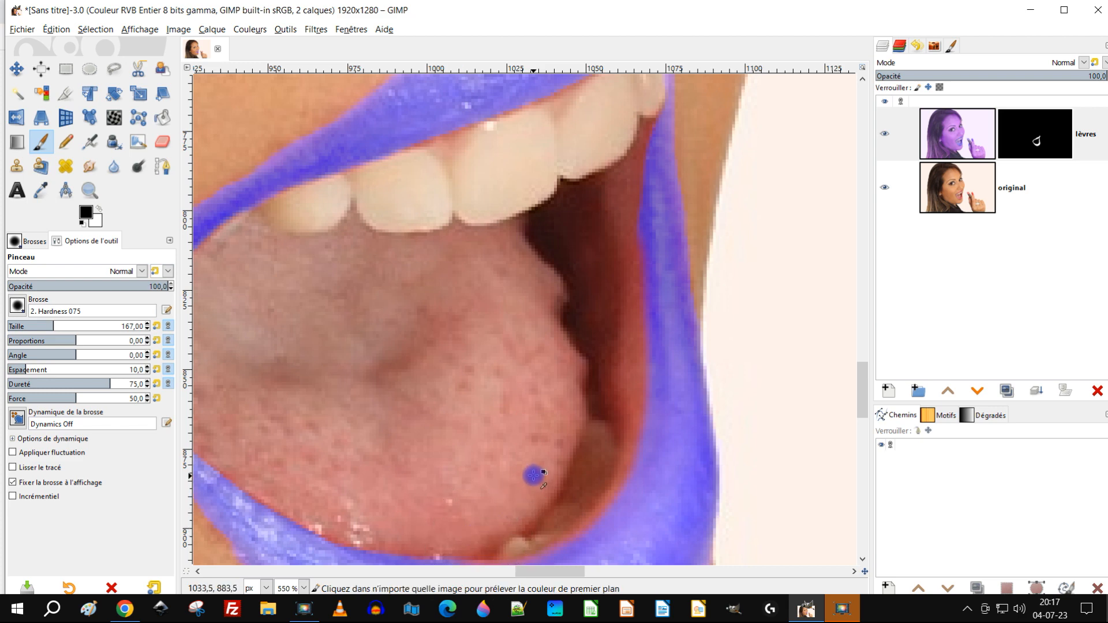
pyautogui.scroll(-4, 534, 477)
pyautogui.scroll(5, 514, 361)
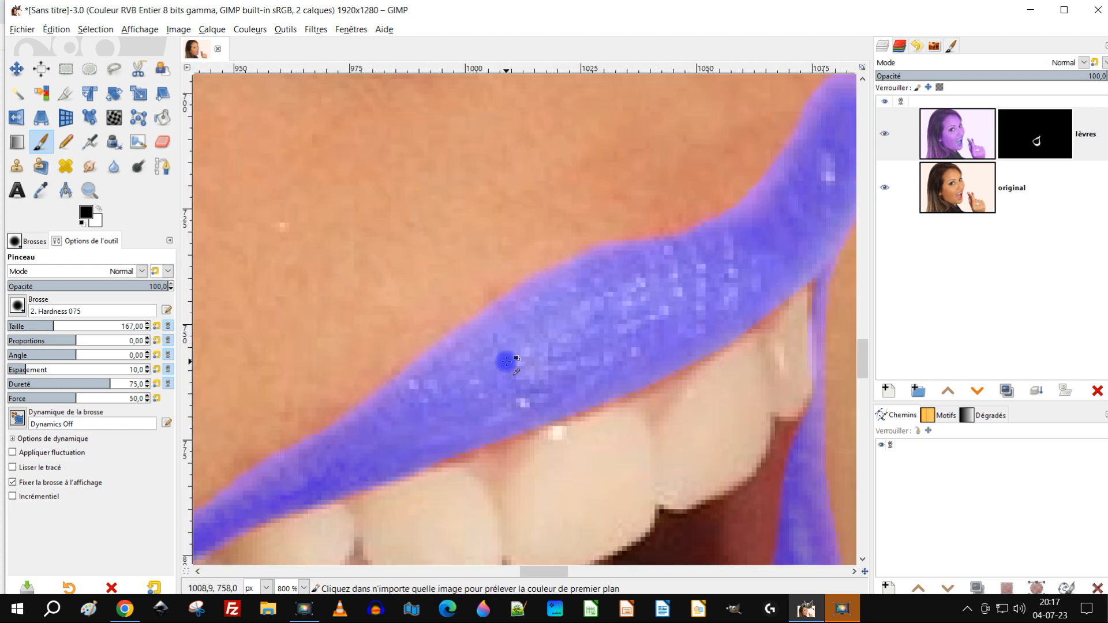
pyautogui.press('x')
pyautogui.scroll(1, 420, 445)
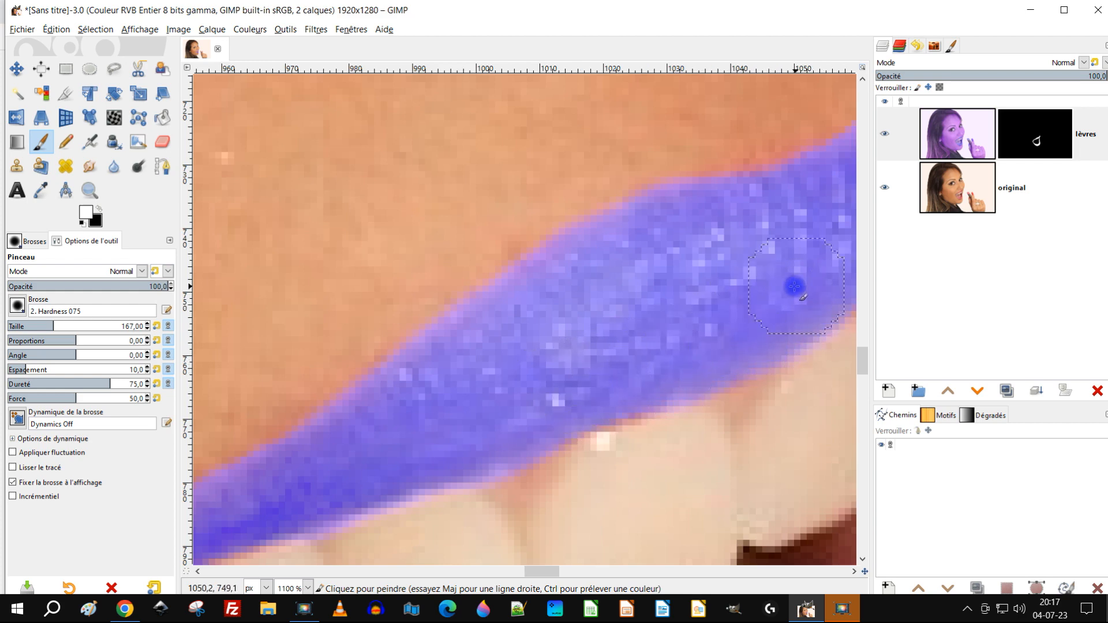
pyautogui.moveTo(794, 286); pyautogui.dragTo(563, 422)
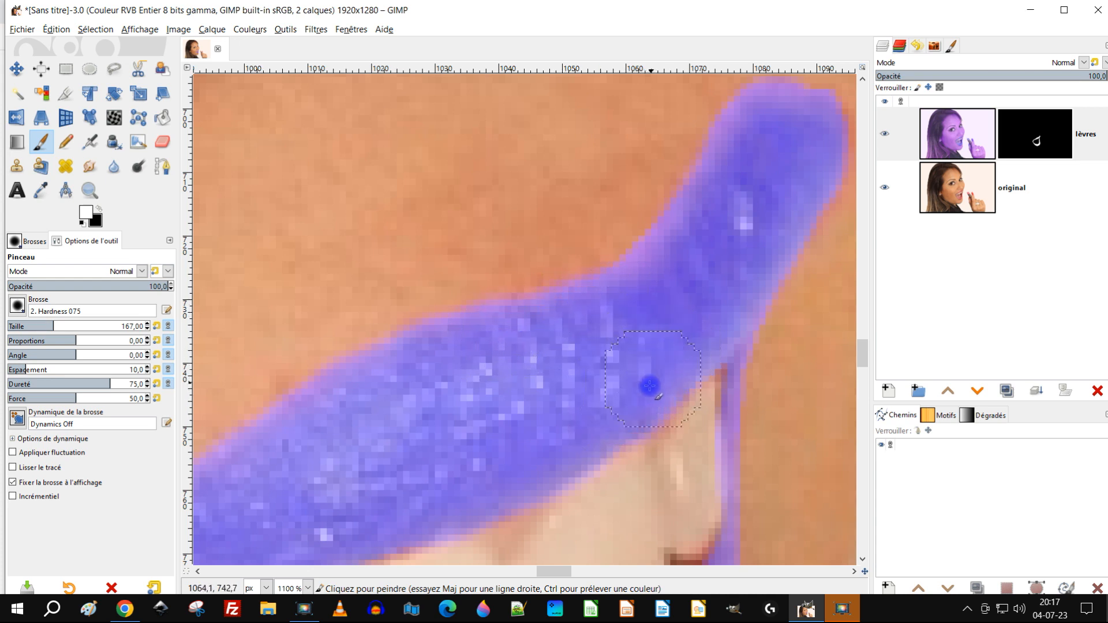
# Round off the outline of the upper lip's raised tip with white on the mask
pyautogui.keyDown('ctrl'); pyautogui.scroll(-3, 566, 425); pyautogui.keyUp('ctrl')
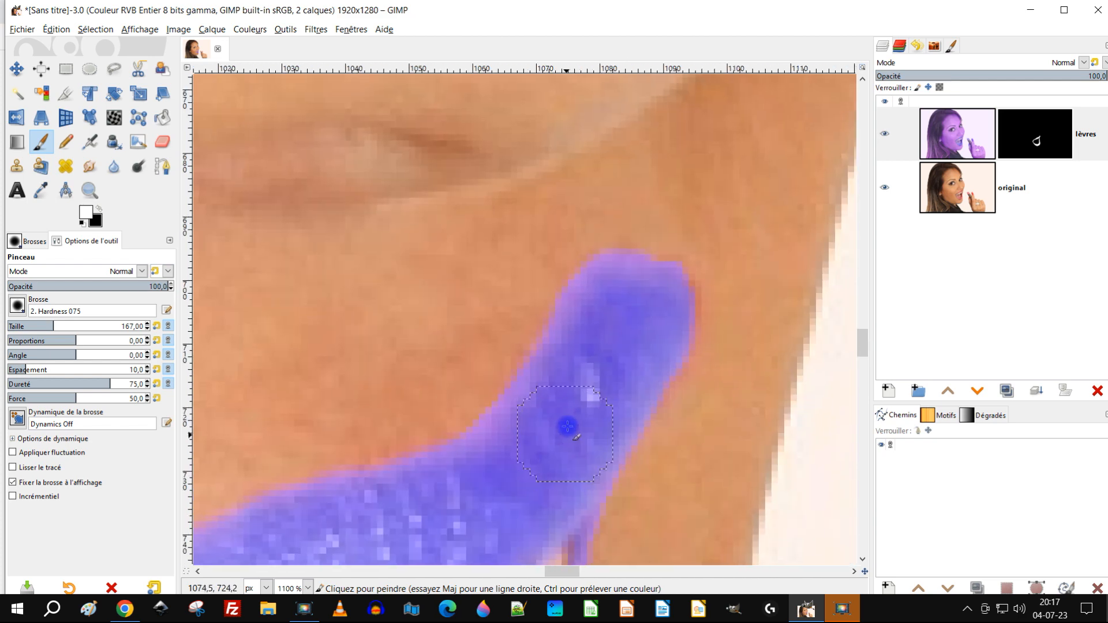
pyautogui.keyDown('ctrl'); pyautogui.scroll(5, 721, 344); pyautogui.keyUp('ctrl')
pyautogui.moveTo(633, 275)
pyautogui.mouseDown()
pyautogui.moveTo(640, 260)
pyautogui.moveTo(640, 327)
pyautogui.mouseUp()
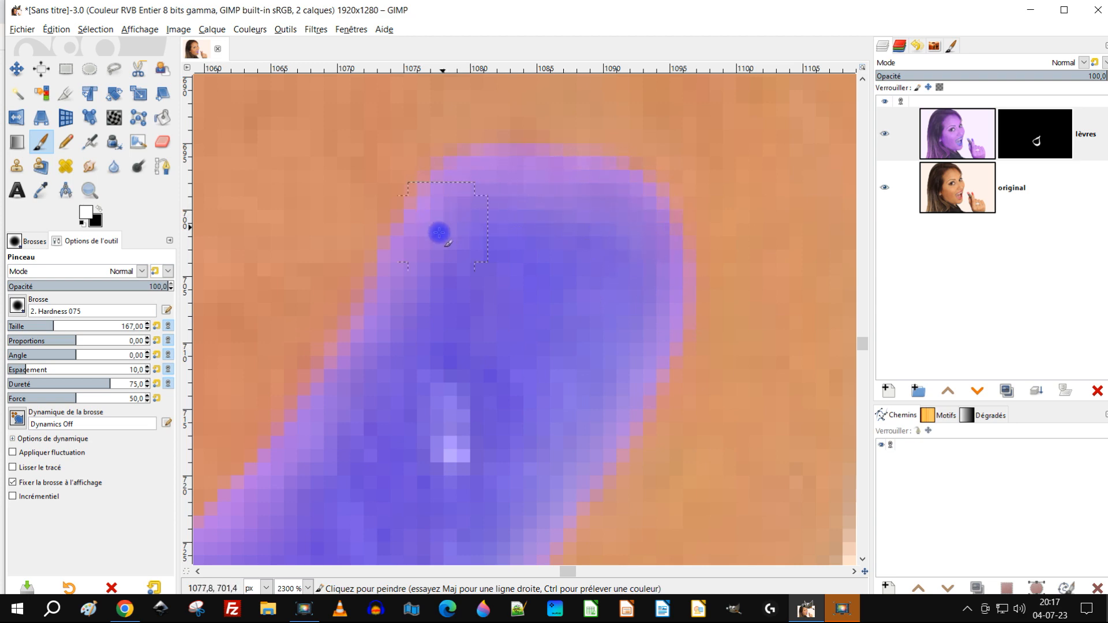
# Paint white on the mask along the upper lip's outer edge near the left corner of the mouth
pyautogui.scroll(-5, 295, 497)
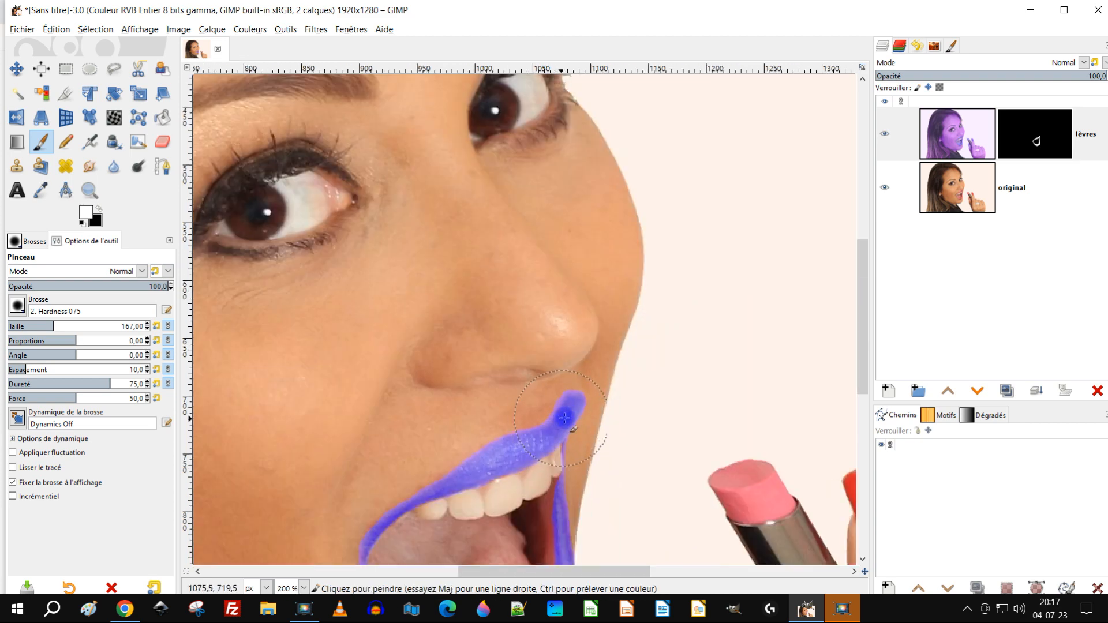
pyautogui.scroll(4, 428, 367)
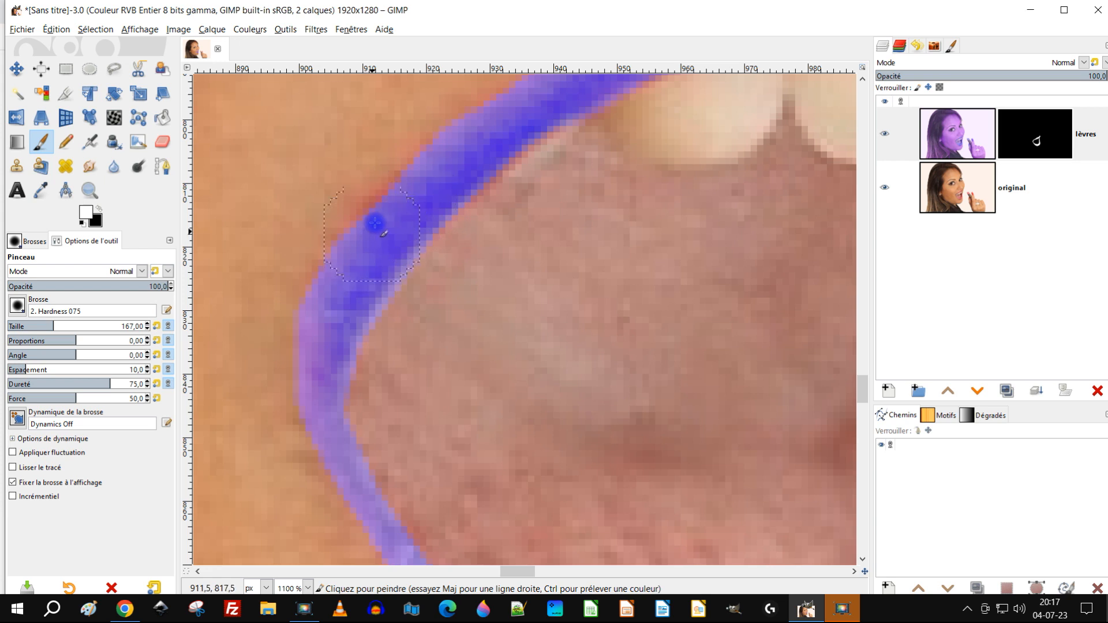
pyautogui.scroll(1, 372, 238)
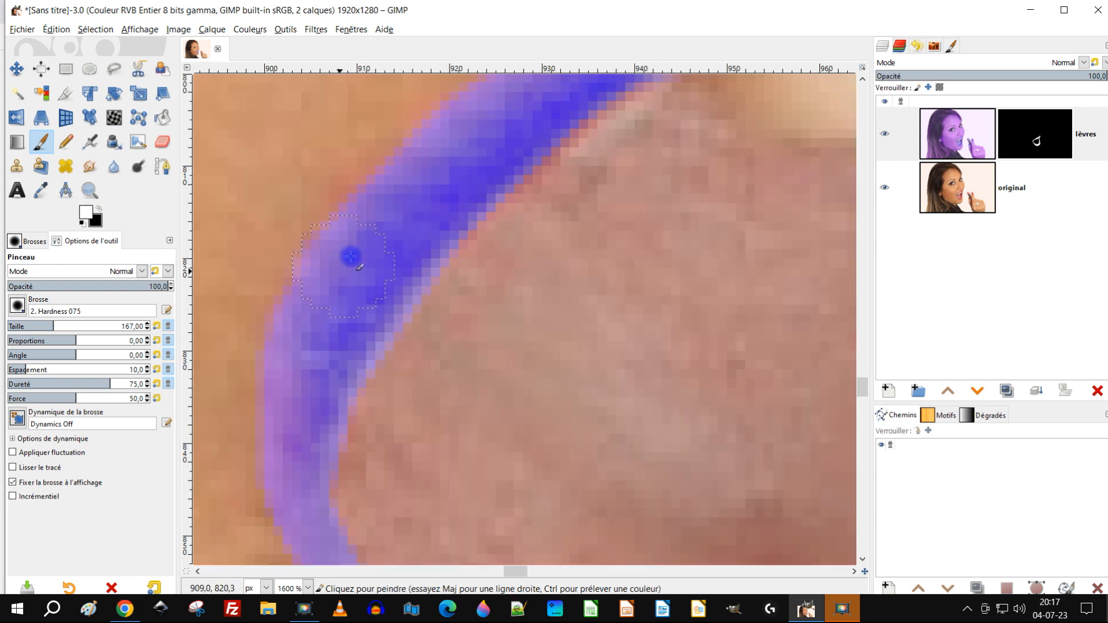
pyautogui.moveTo(460, 193); pyautogui.dragTo(377, 294)
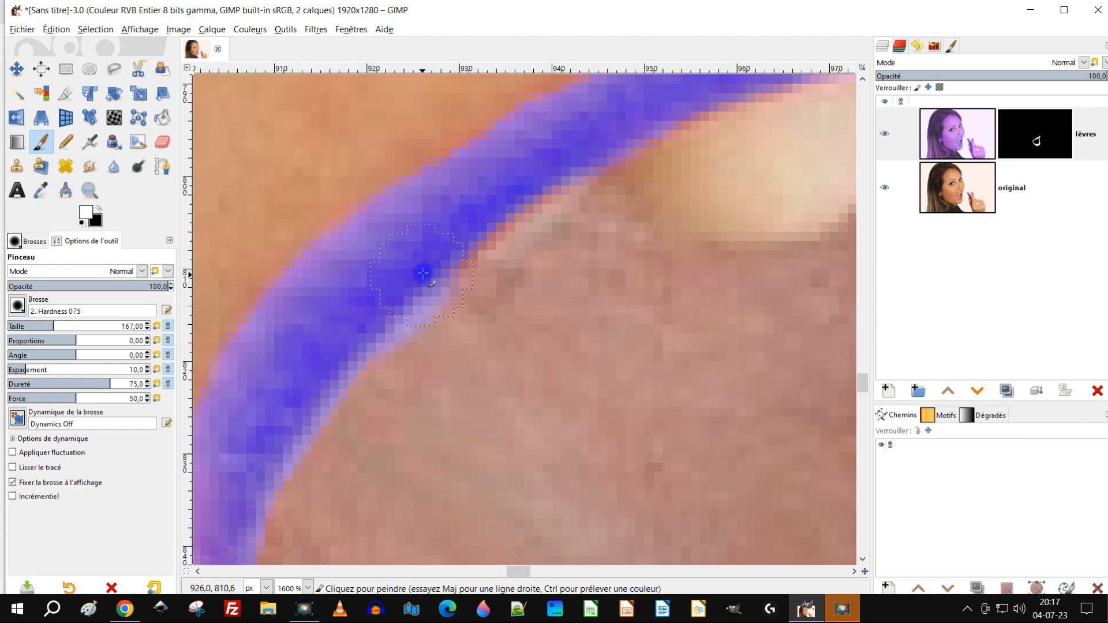
pyautogui.moveTo(565, 170); pyautogui.dragTo(648, 343)
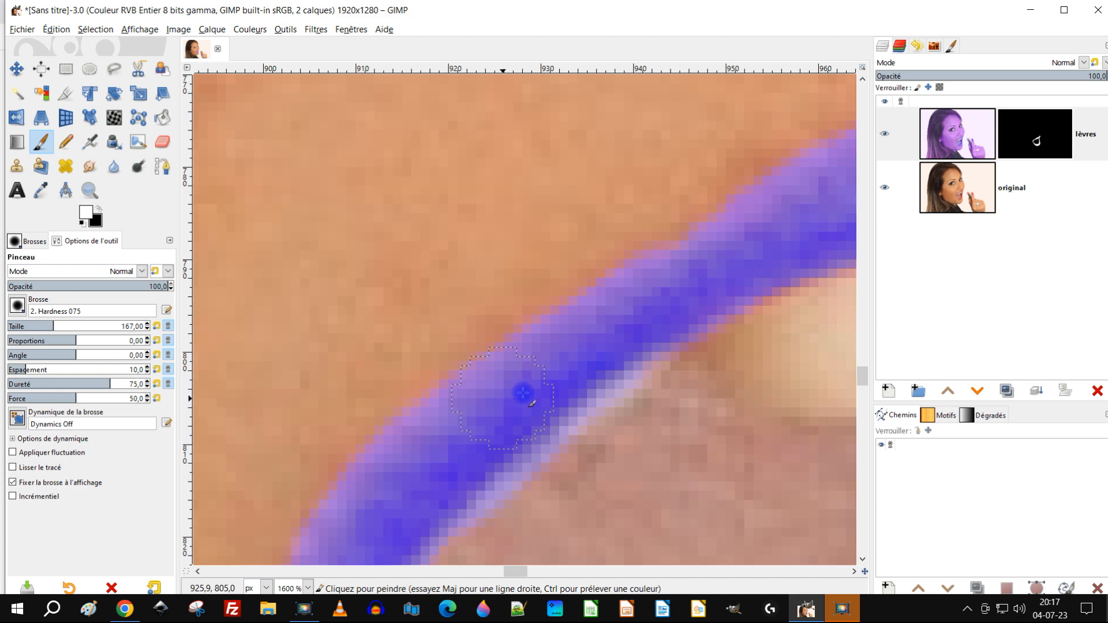
pyautogui.scroll(-2, 797, 315)
pyautogui.scroll(2, 789, 324)
pyautogui.moveTo(760, 323); pyautogui.dragTo(497, 321)
# Trim the mask with black along the upper lip's lower edge beside the leftmost tooth and touch it up with white
pyautogui.scroll(1, 497, 321)
pyautogui.scroll(1, 497, 321)
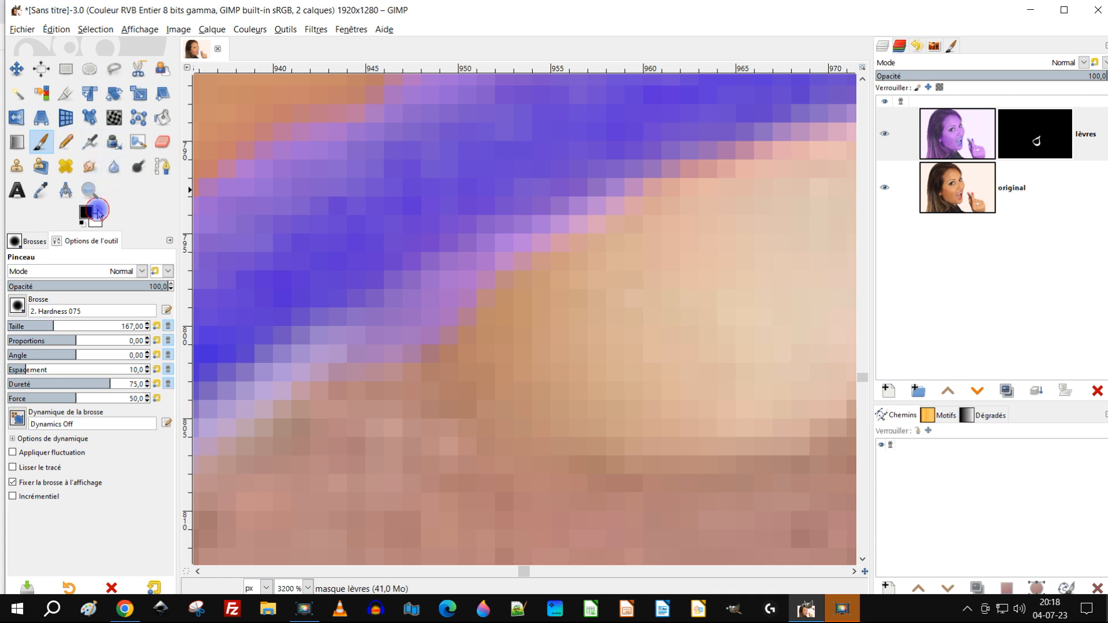
pyautogui.moveTo(554, 294)
pyautogui.mouseDown()
pyautogui.moveTo(455, 331)
pyautogui.moveTo(403, 386)
pyautogui.moveTo(495, 286)
pyautogui.moveTo(588, 229)
pyautogui.moveTo(628, 221)
pyautogui.mouseUp()
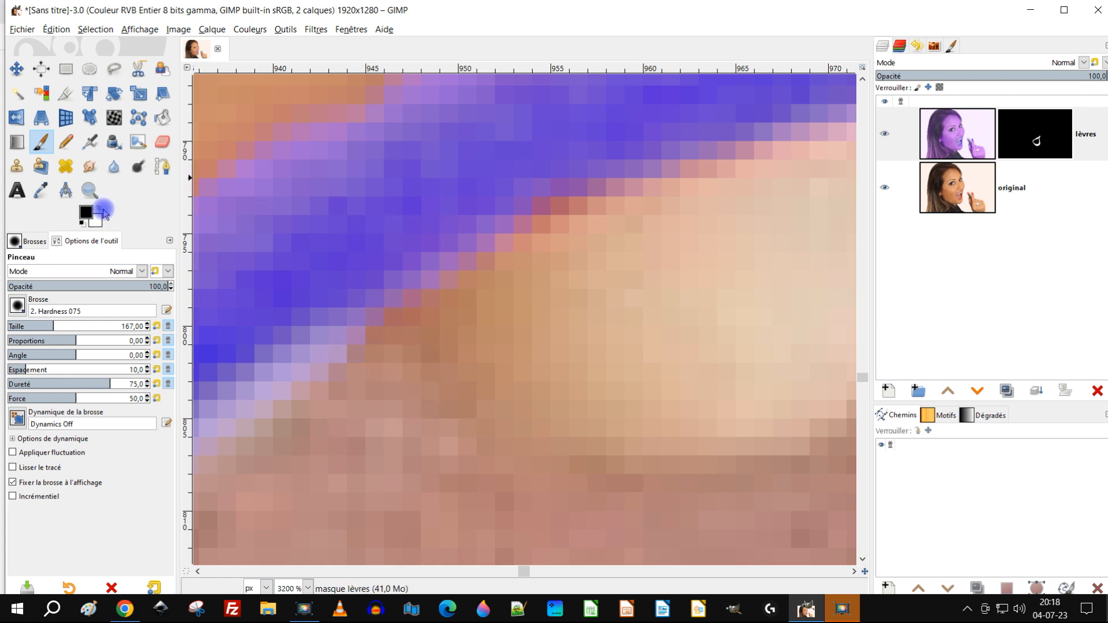
pyautogui.click(465, 200)
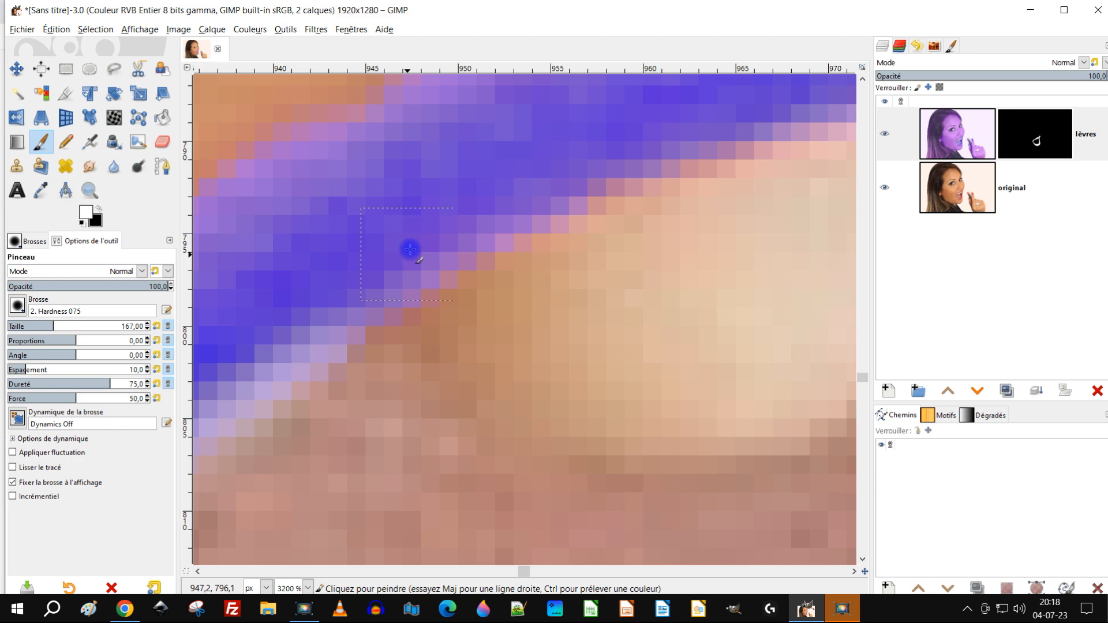
# Extend the mask with white along the lower lip's bottom outline above the chin
pyautogui.scroll(-7, 613, 164)
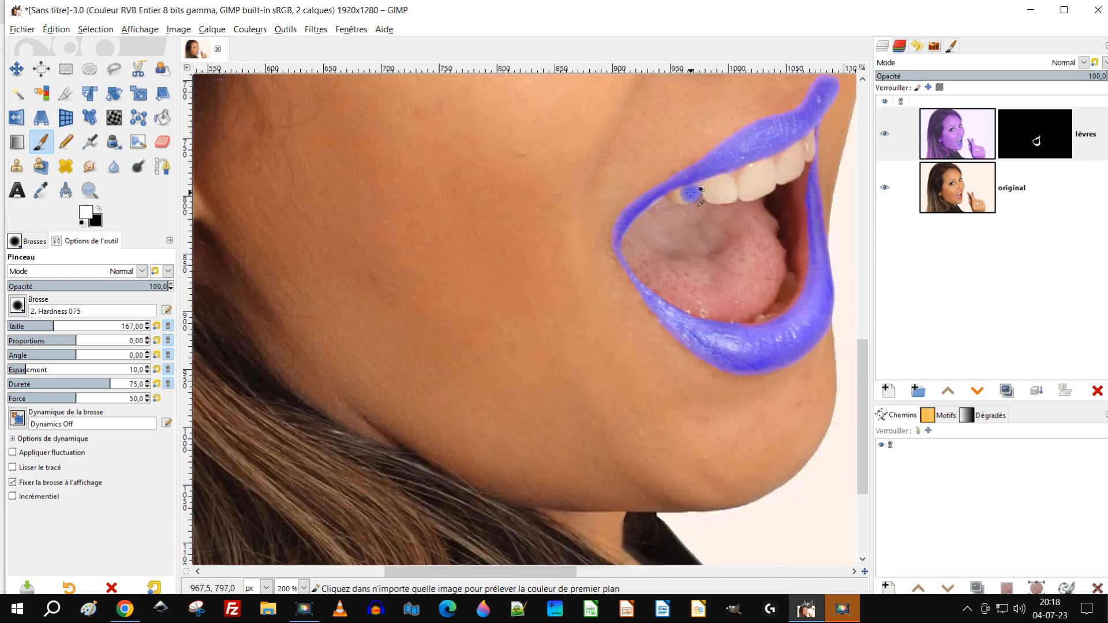
pyautogui.scroll(3, 597, 328)
pyautogui.scroll(4, 597, 328)
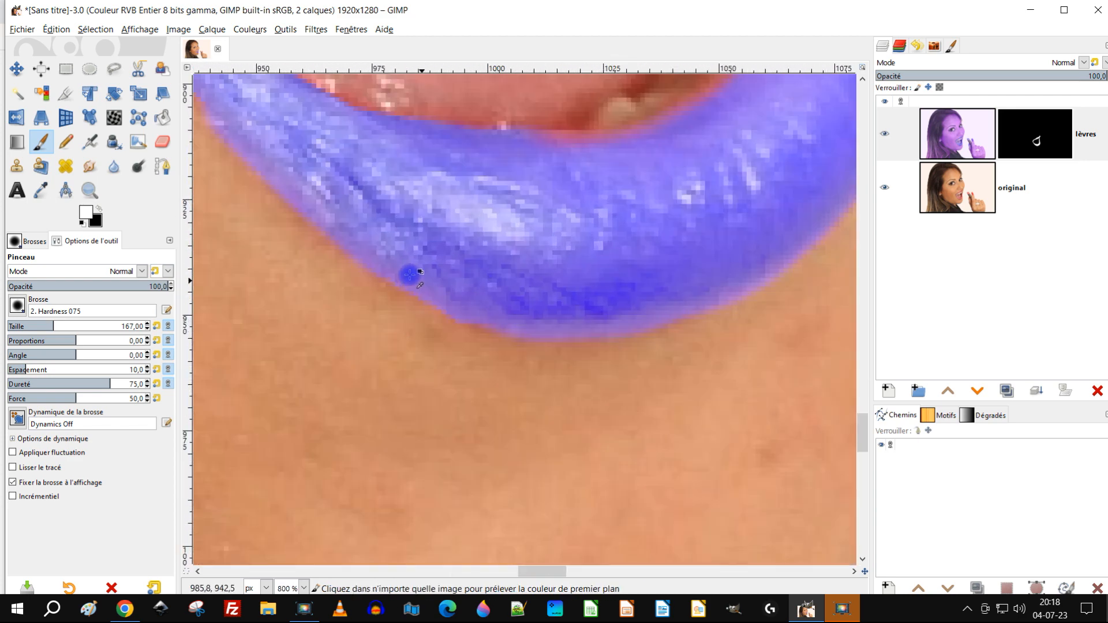
pyautogui.moveTo(256, 136); pyautogui.dragTo(330, 209)
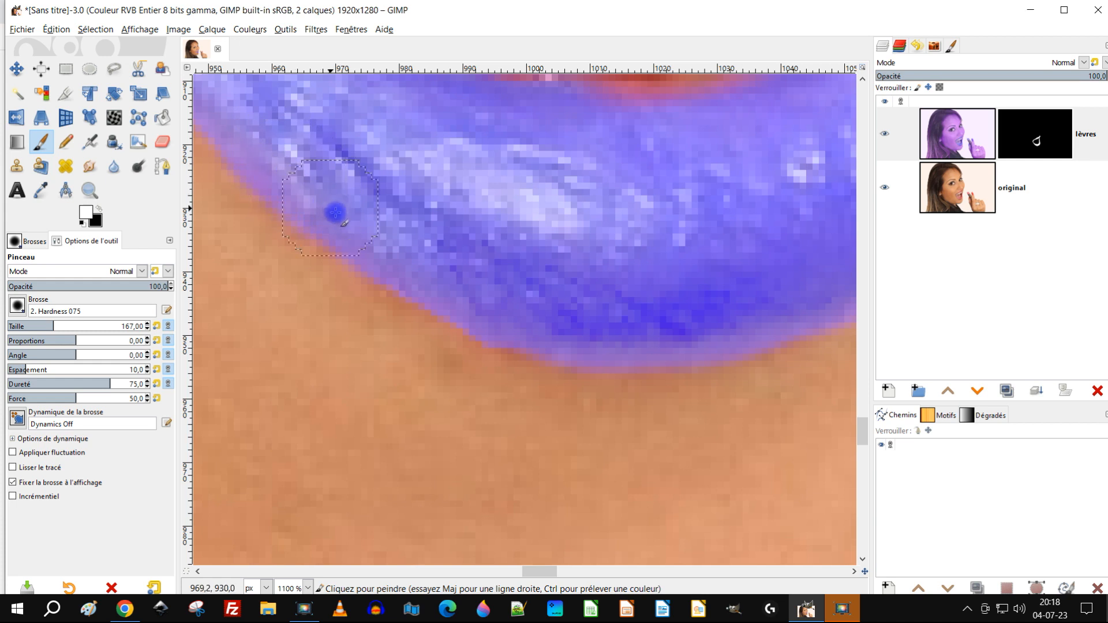
pyautogui.moveTo(383, 249)
pyautogui.mouseDown()
pyautogui.moveTo(442, 288)
pyautogui.moveTo(591, 336)
pyautogui.moveTo(704, 336)
pyautogui.moveTo(777, 305)
pyautogui.mouseUp()
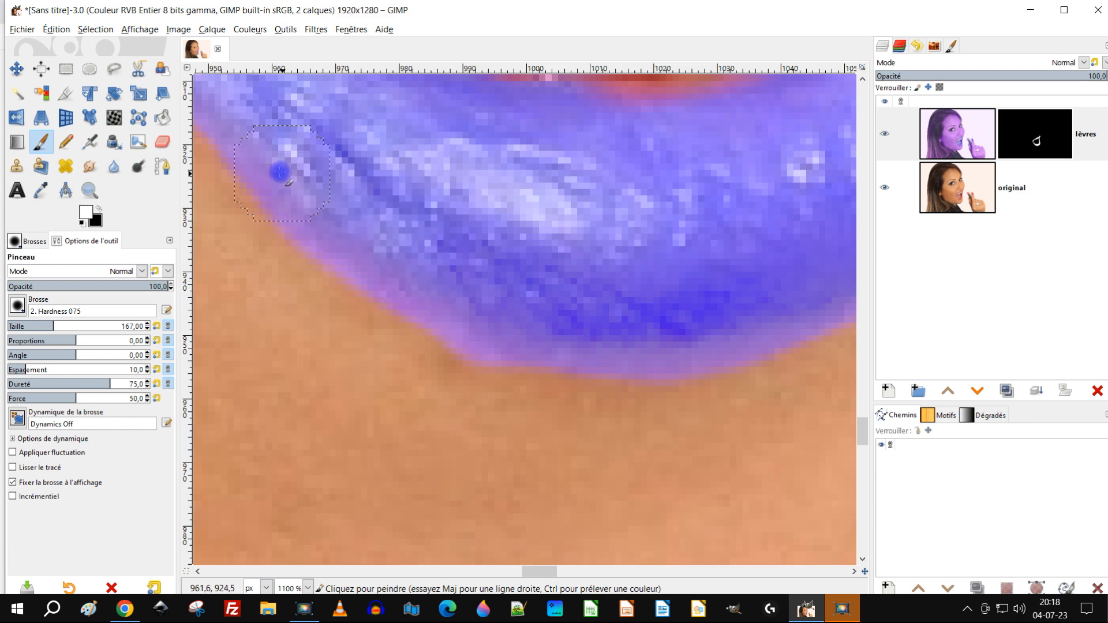
# Smooth the upper lip's outer outline with white on the mask, from the left mouth corner to above the first teeth
pyautogui.scroll(-5, 461, 288)
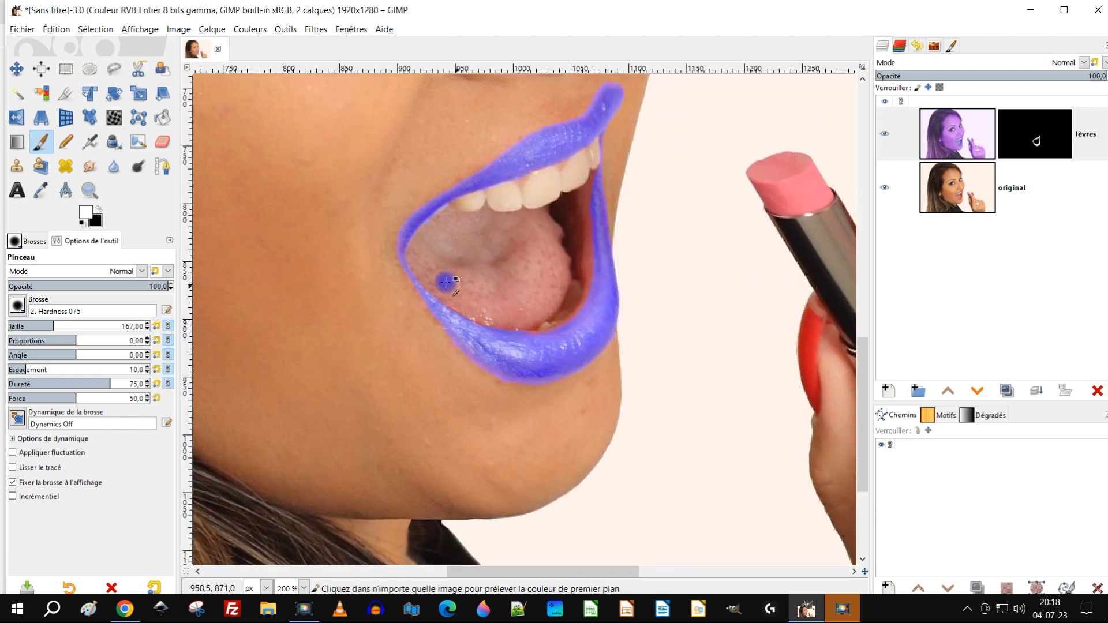
pyautogui.scroll(6, 462, 288)
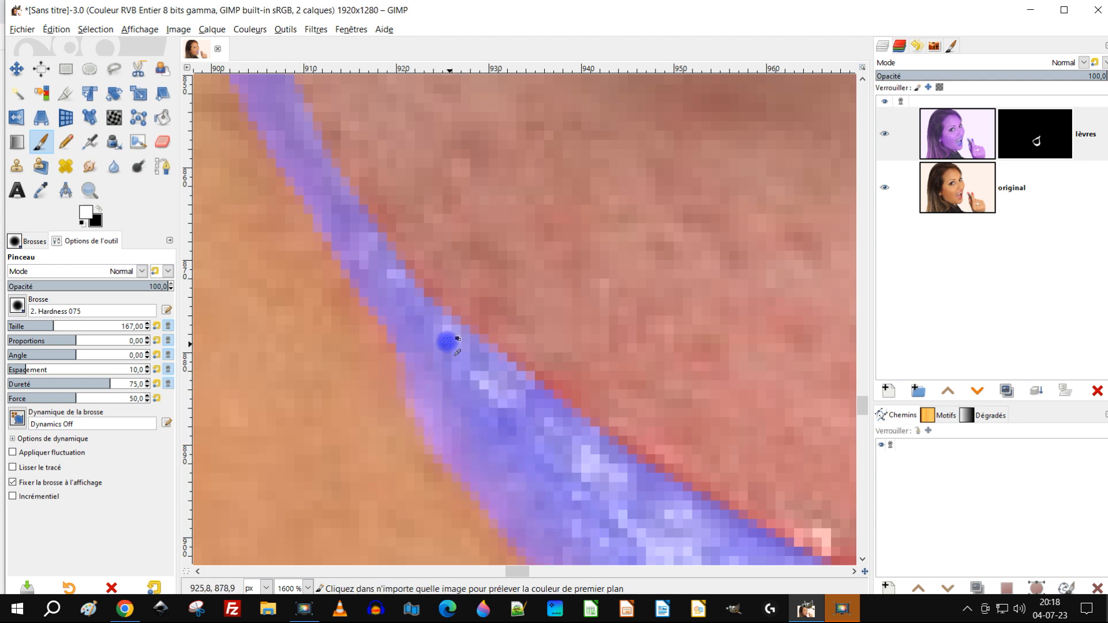
pyautogui.scroll(1, 450, 346)
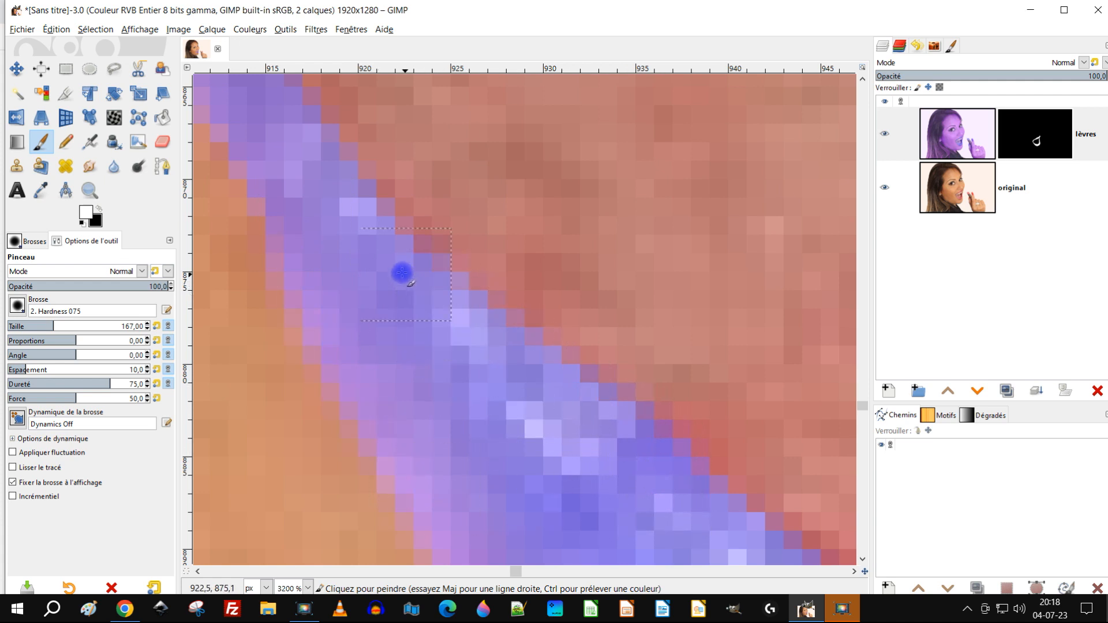
pyautogui.press('ctrl')
pyautogui.scroll(-6, 767, 544)
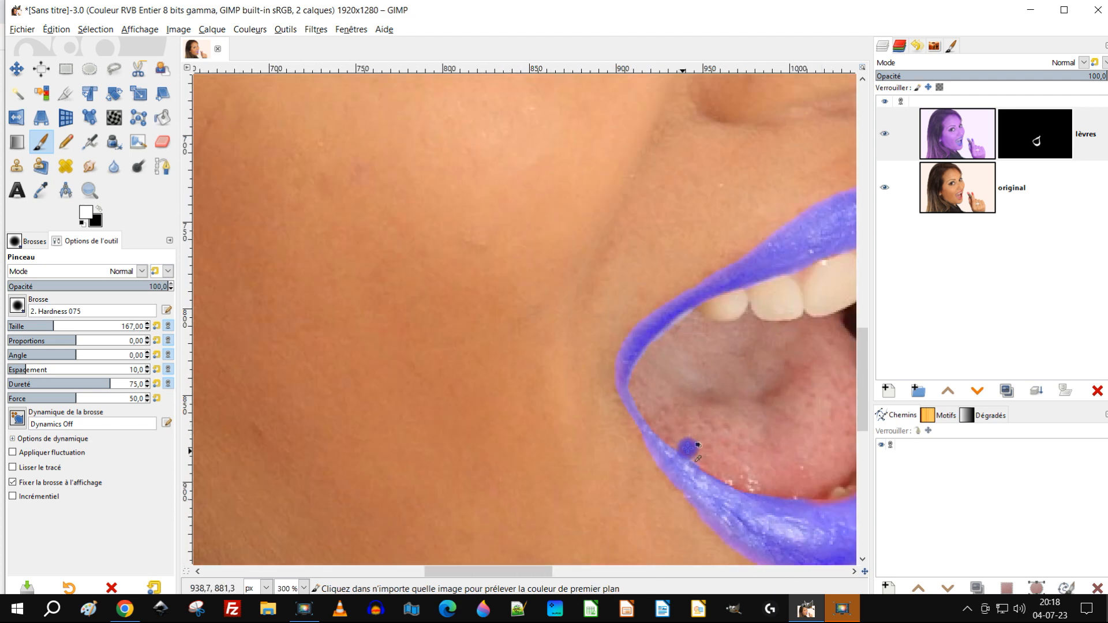
pyautogui.scroll(5, 514, 267)
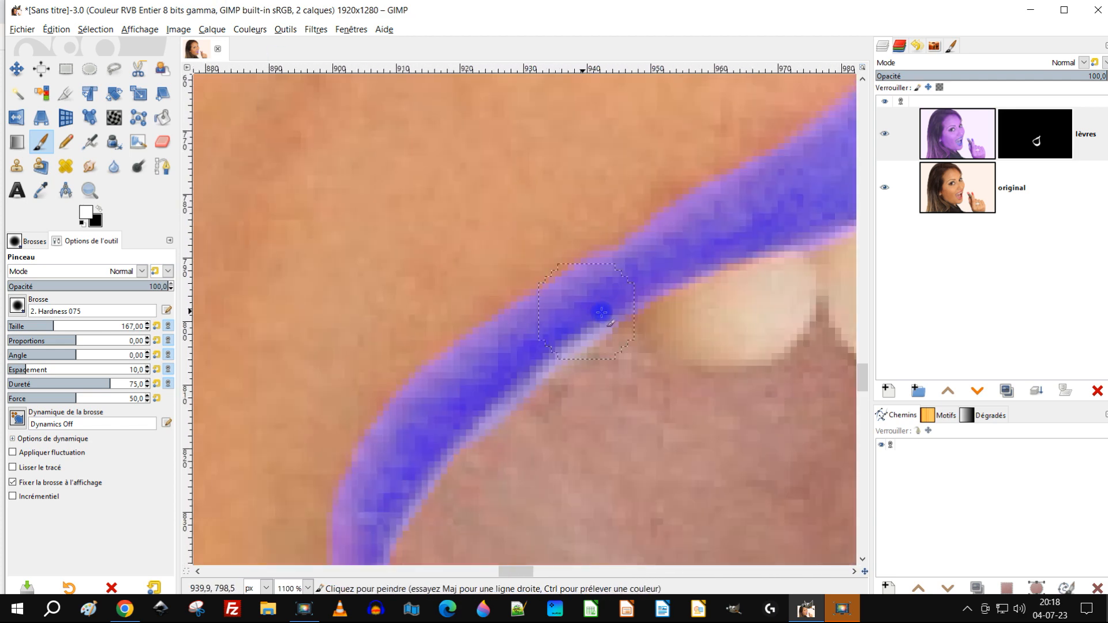
pyautogui.scroll(1, 501, 299)
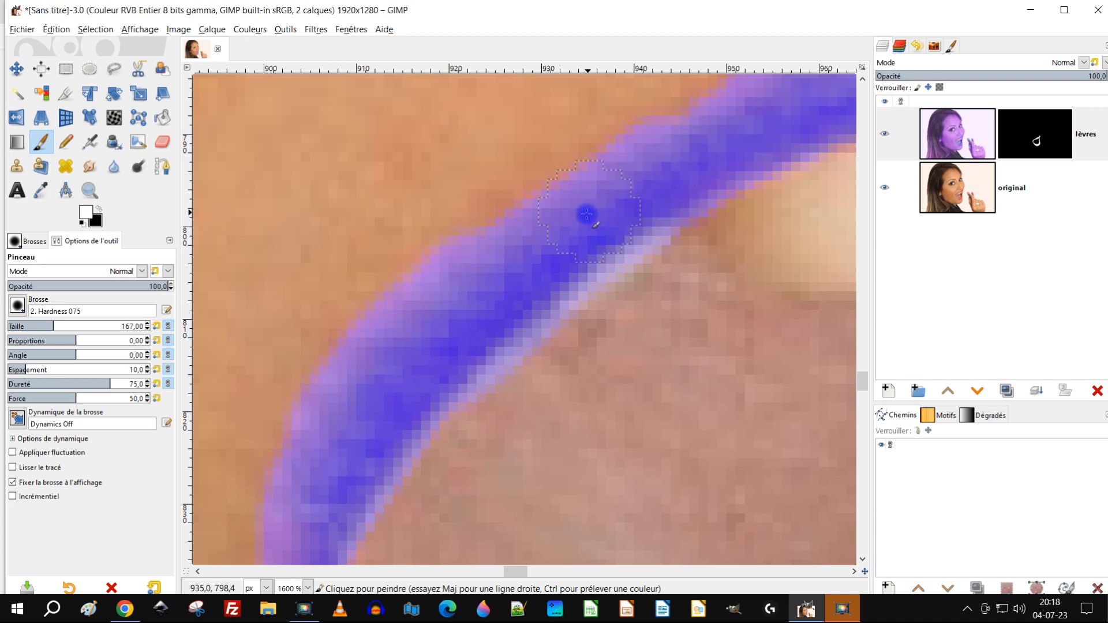
pyautogui.moveTo(671, 176); pyautogui.dragTo(439, 268)
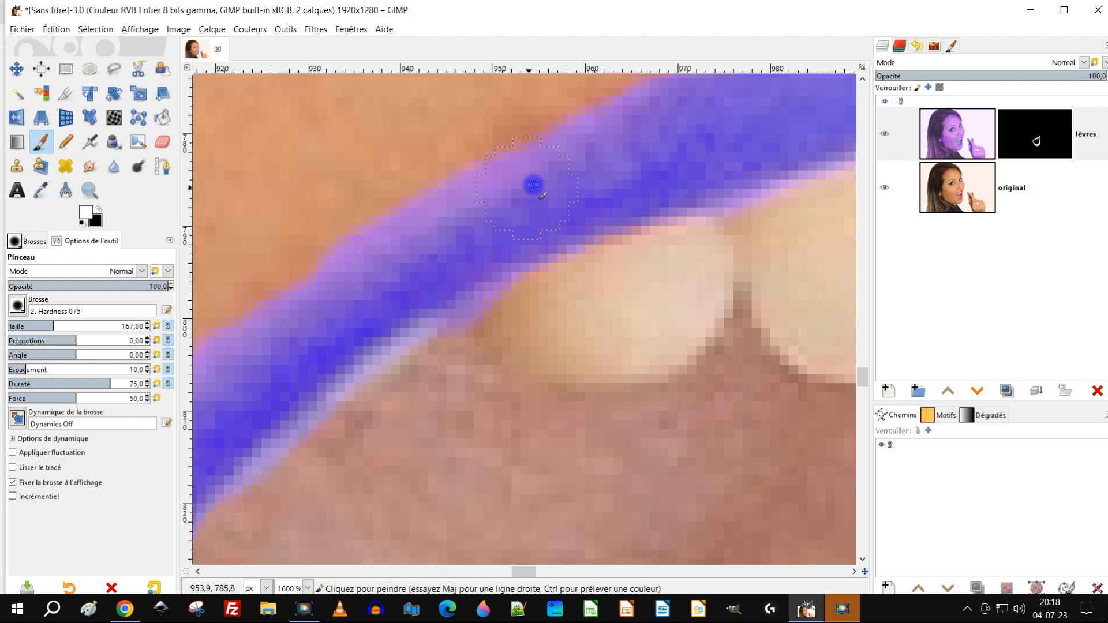
pyautogui.scroll(-5, 676, 142)
pyautogui.moveTo(678, 149); pyautogui.dragTo(468, 268)
# Hide the original layer and paint black on the mask over the white fringe along the lower lip's right outer edge
pyautogui.click(886, 190)
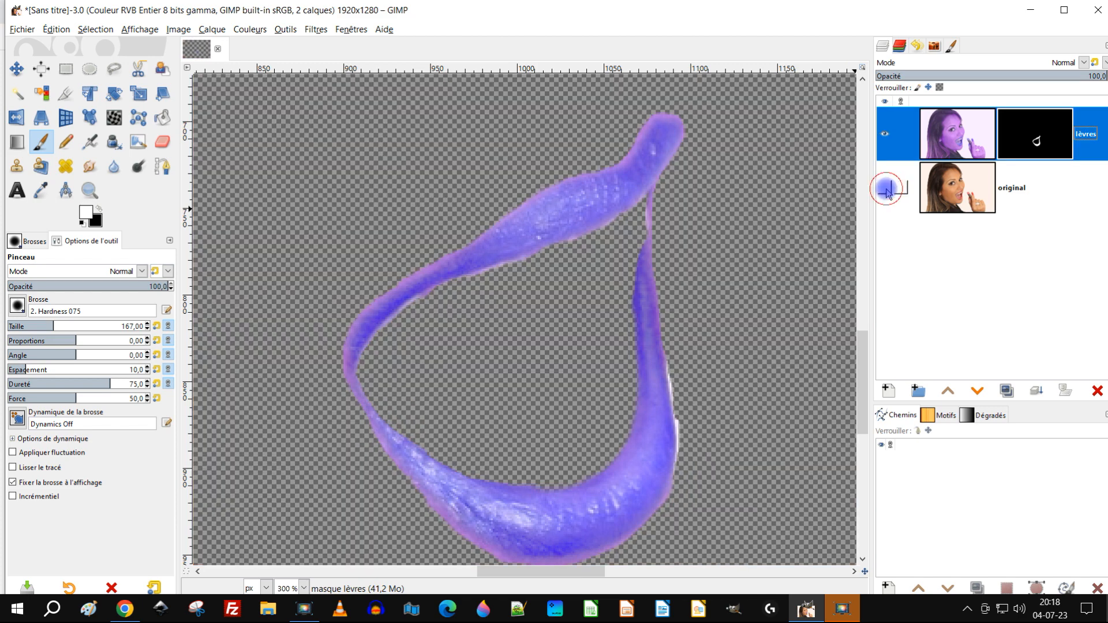
pyautogui.scroll(3, 710, 408)
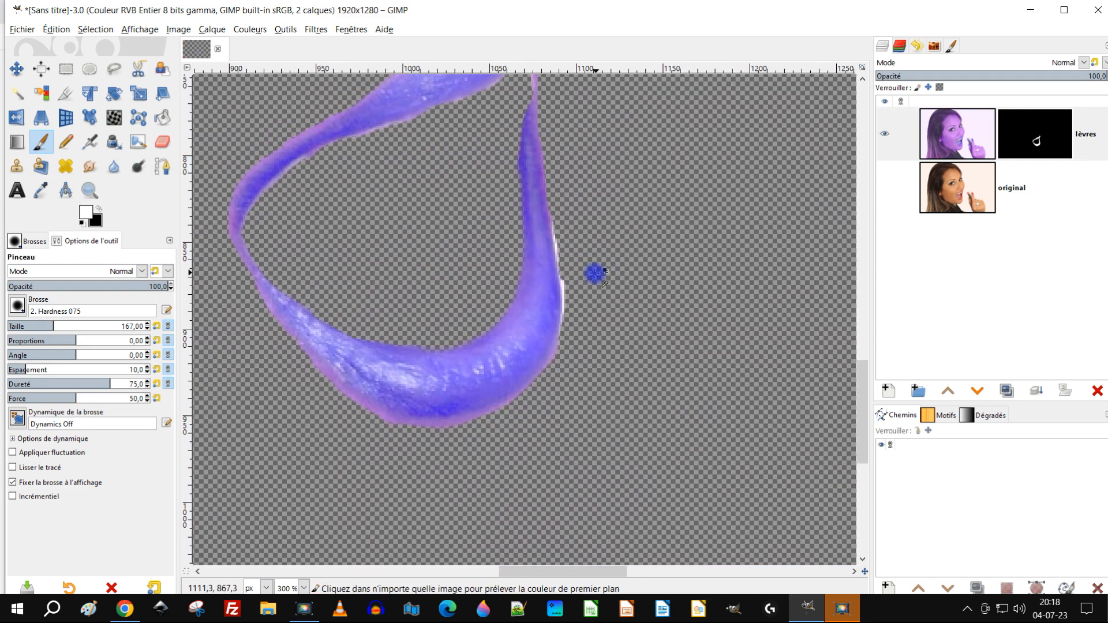
pyautogui.click(884, 187)
pyautogui.click(883, 187)
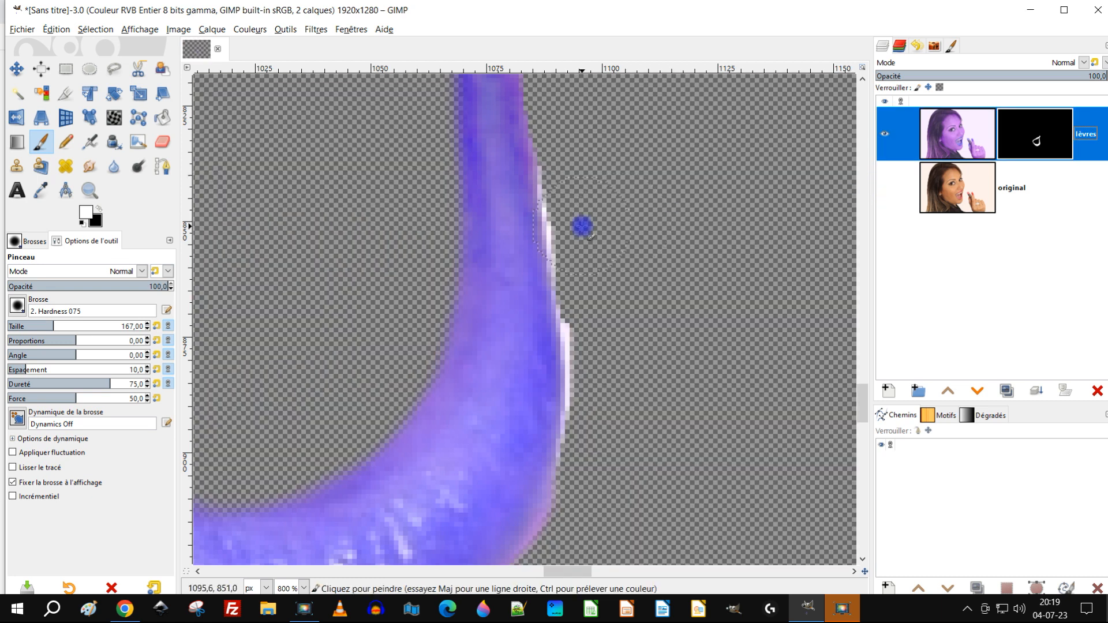
pyautogui.scroll(1, 581, 228)
pyautogui.click(97, 208)
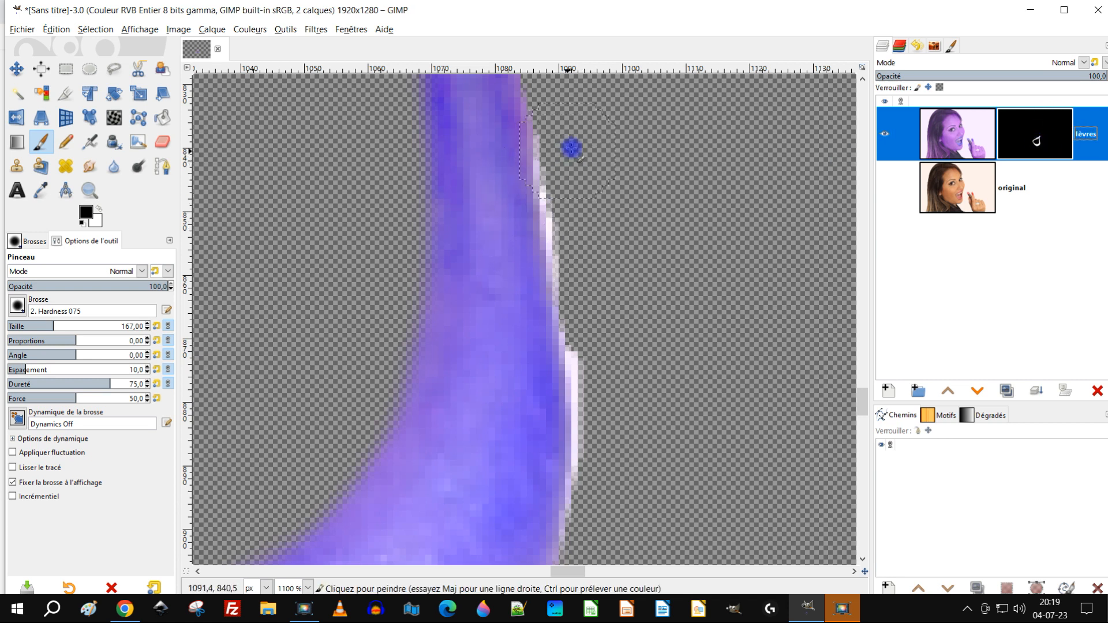
pyautogui.moveTo(580, 202)
pyautogui.mouseDown()
pyautogui.moveTo(608, 343)
pyautogui.moveTo(617, 491)
pyautogui.moveTo(607, 332)
pyautogui.moveTo(561, 133)
pyautogui.moveTo(585, 364)
pyautogui.moveTo(605, 400)
pyautogui.moveTo(588, 554)
pyautogui.mouseUp()
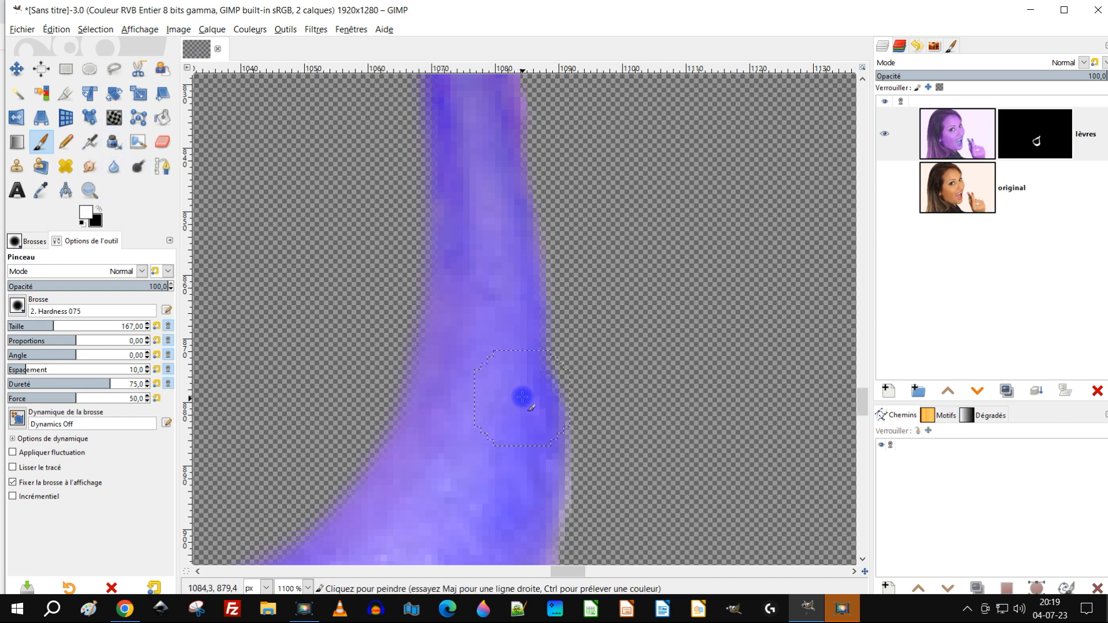
# Touch up the lower lip's right outline with white on the mask and make the original layer visible again
pyautogui.scroll(-5, 515, 325)
pyautogui.scroll(3, 496, 289)
pyautogui.moveTo(503, 364)
pyautogui.mouseDown()
pyautogui.moveTo(566, 302)
pyautogui.moveTo(577, 225)
pyautogui.moveTo(592, 297)
pyautogui.moveTo(624, 295)
pyautogui.moveTo(622, 311)
pyautogui.mouseUp()
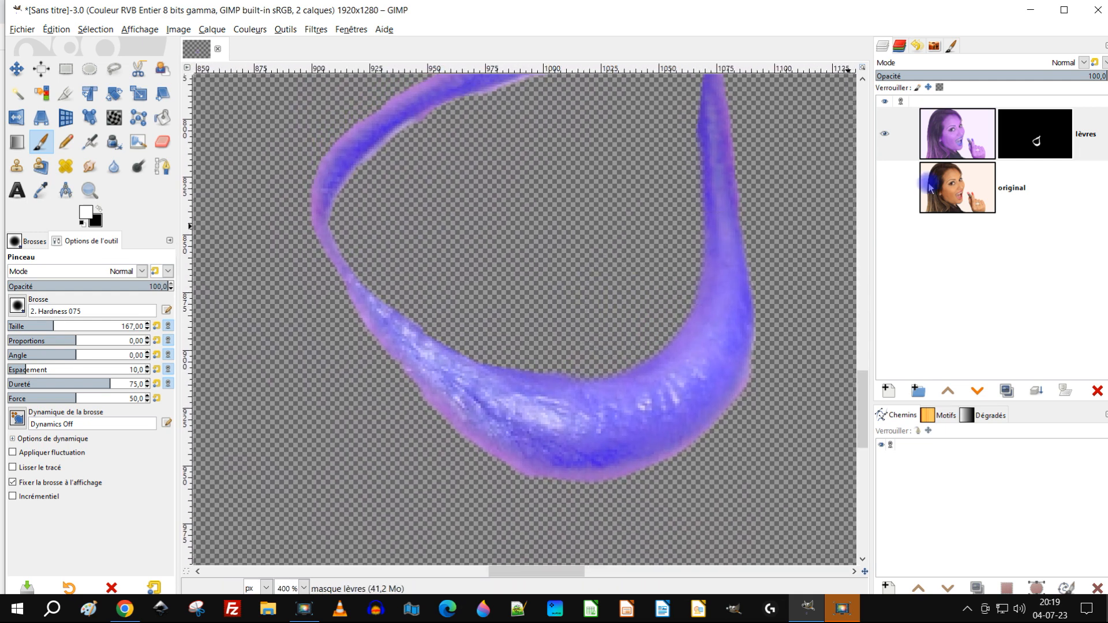
pyautogui.click(887, 188)
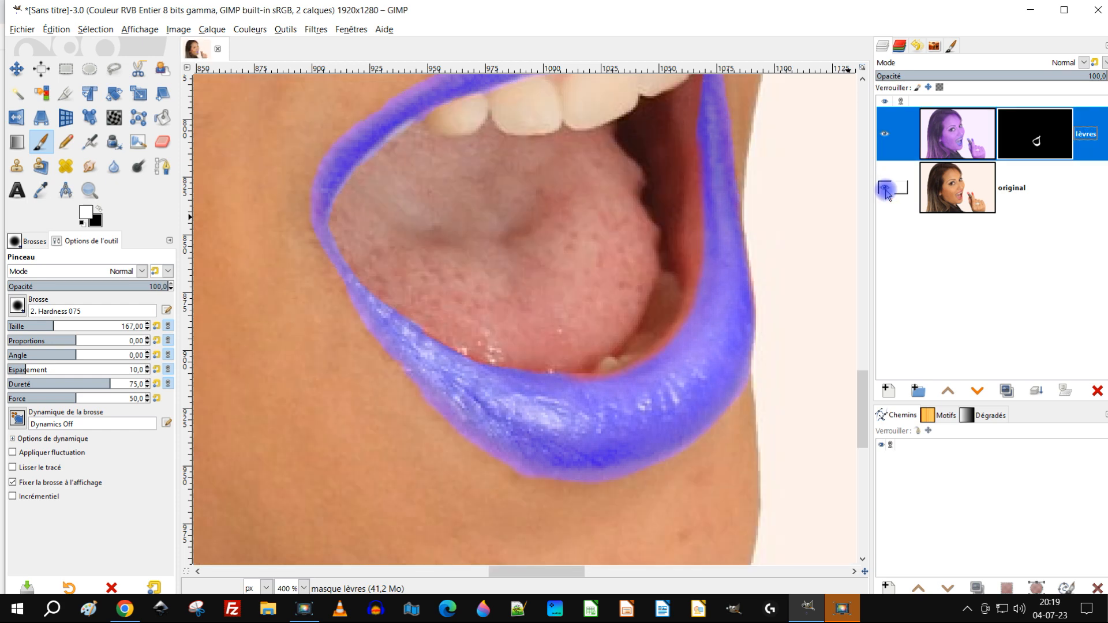
# Target the image of the lèvres layer instead of its mask and apply Hue-Saturation with a hue of 52.5
pyautogui.scroll(-4, 636, 344)
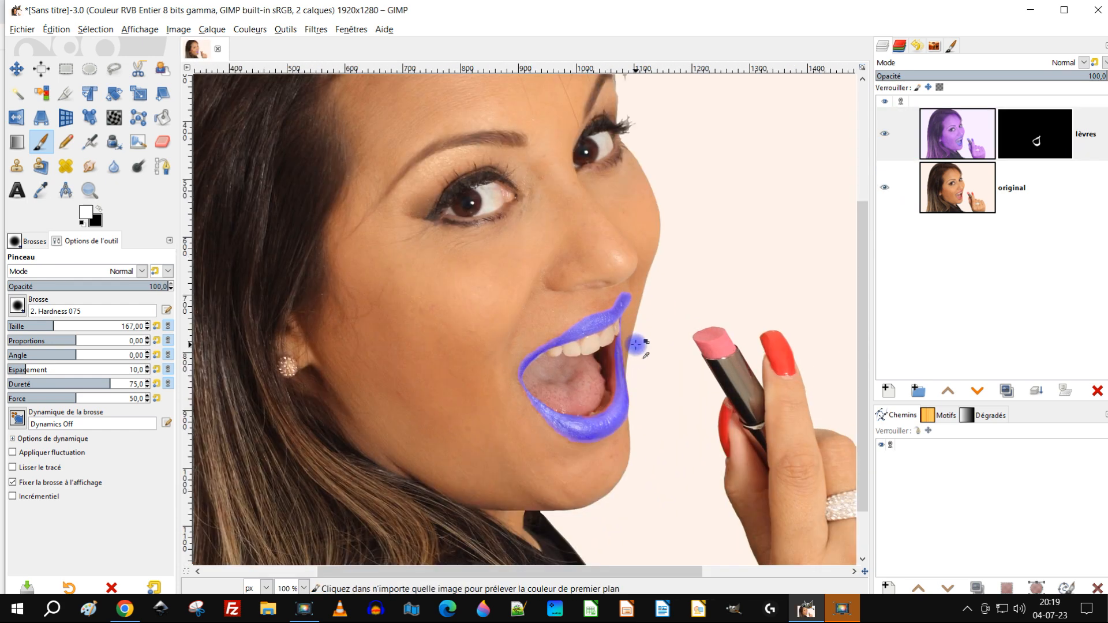
pyautogui.scroll(1, 637, 345)
pyautogui.click(949, 139)
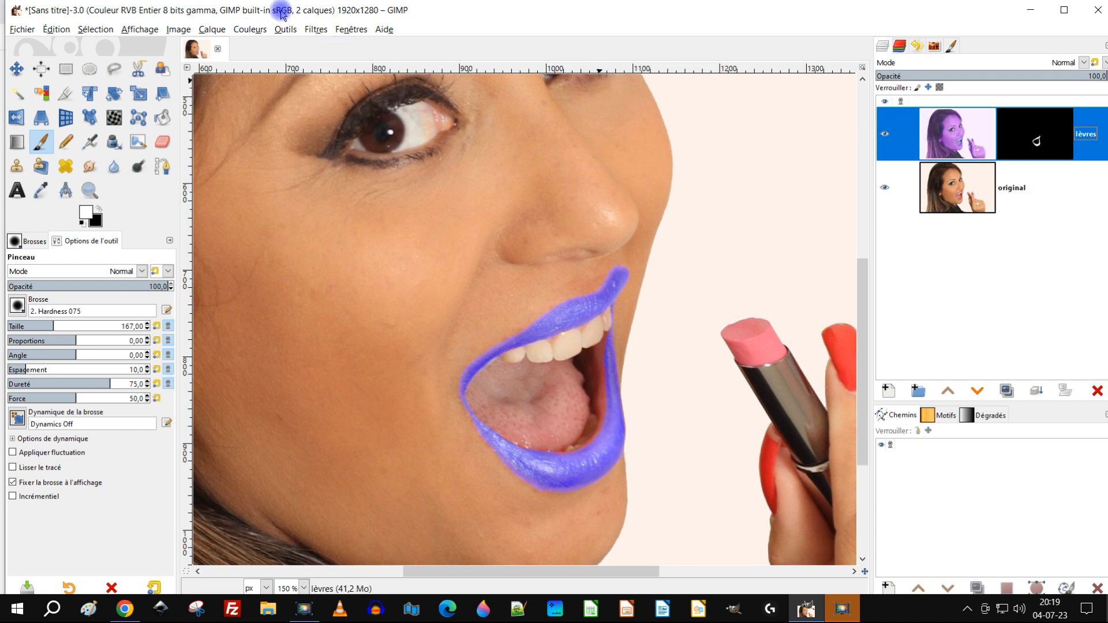
pyautogui.click(250, 30)
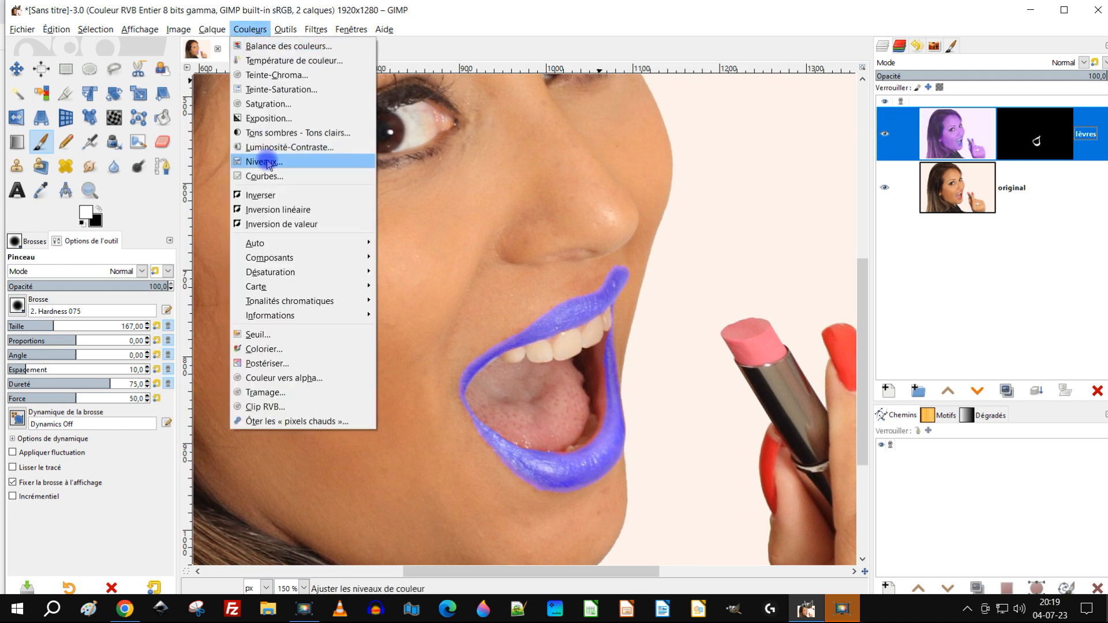
pyautogui.click(292, 89)
pyautogui.moveTo(958, 405); pyautogui.dragTo(991, 403)
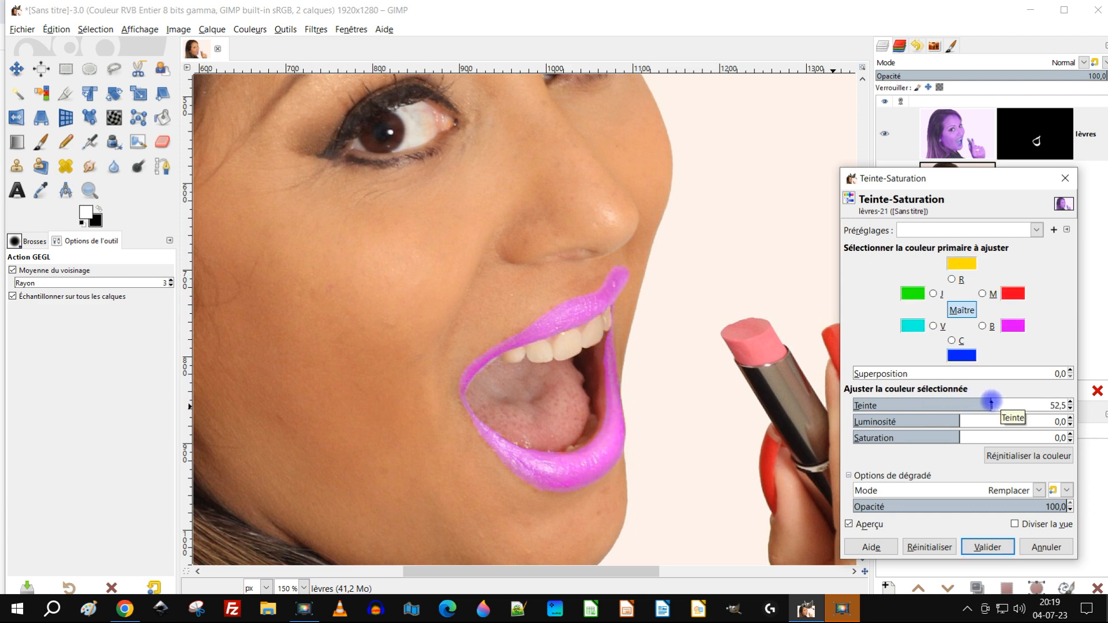
# Darken and mute the lip color by setting the lightness to -22.2 and the saturation to -18.4
pyautogui.scroll(-1, 656, 465)
pyautogui.moveTo(653, 461); pyautogui.dragTo(521, 425)
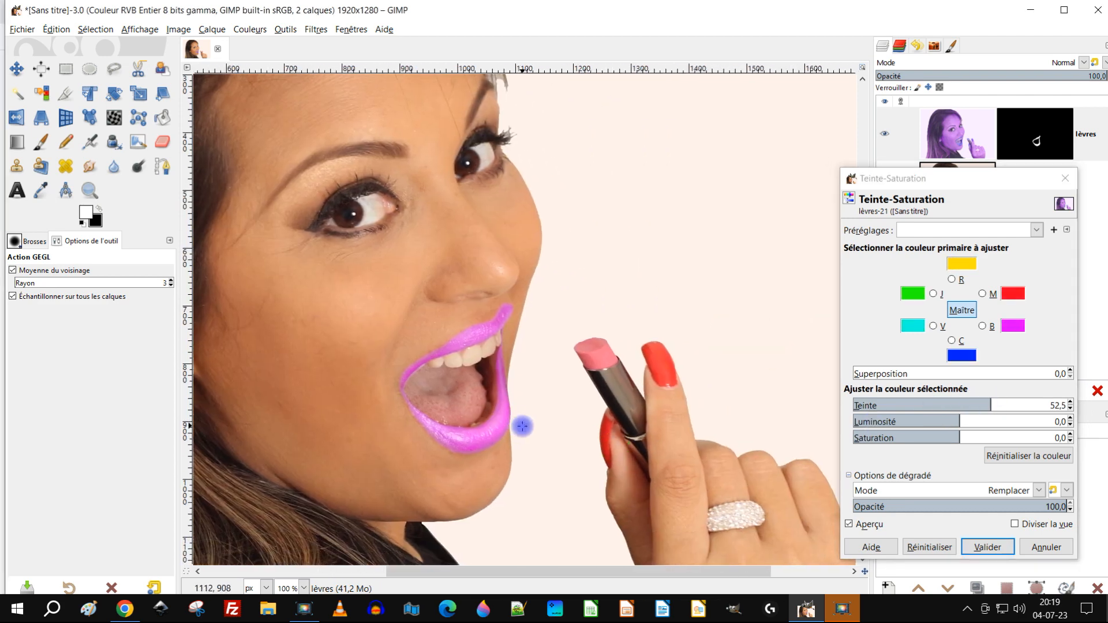
pyautogui.scroll(1, 518, 426)
pyautogui.moveTo(960, 420); pyautogui.dragTo(936, 417)
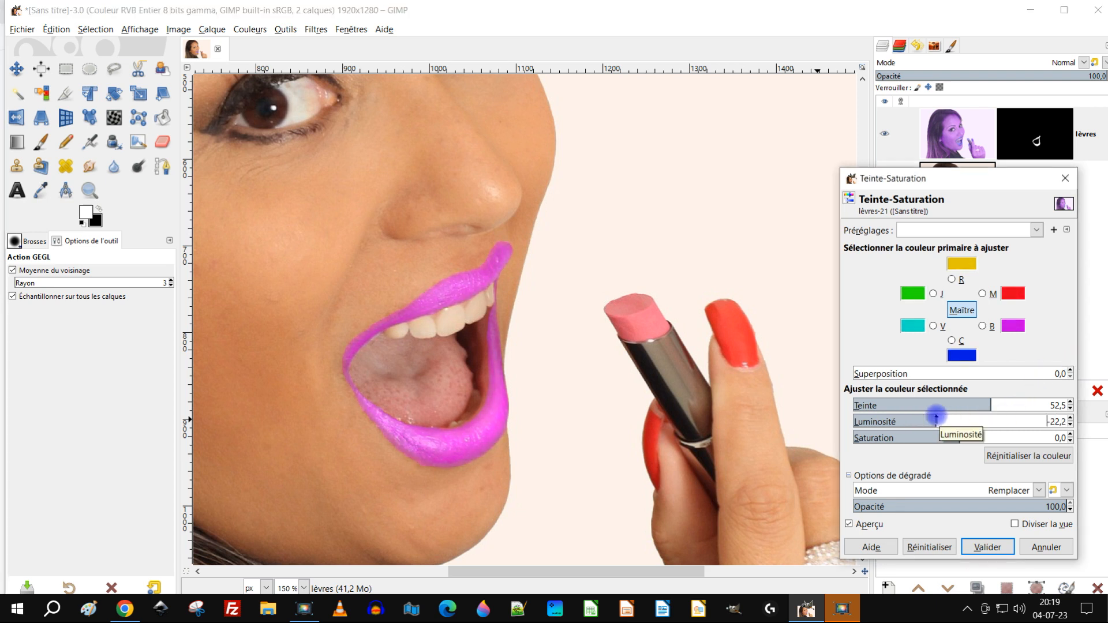
pyautogui.moveTo(949, 437); pyautogui.dragTo(940, 443)
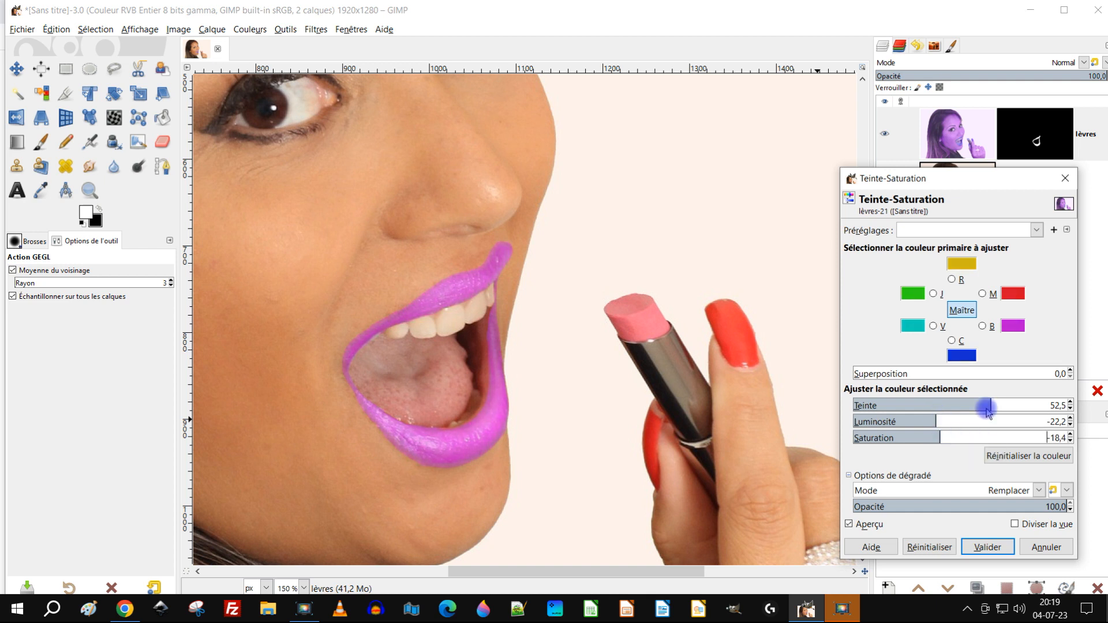
# Shift the lip color to a deep pink by setting the hue to 89.5
pyautogui.moveTo(989, 401); pyautogui.dragTo(1013, 403)
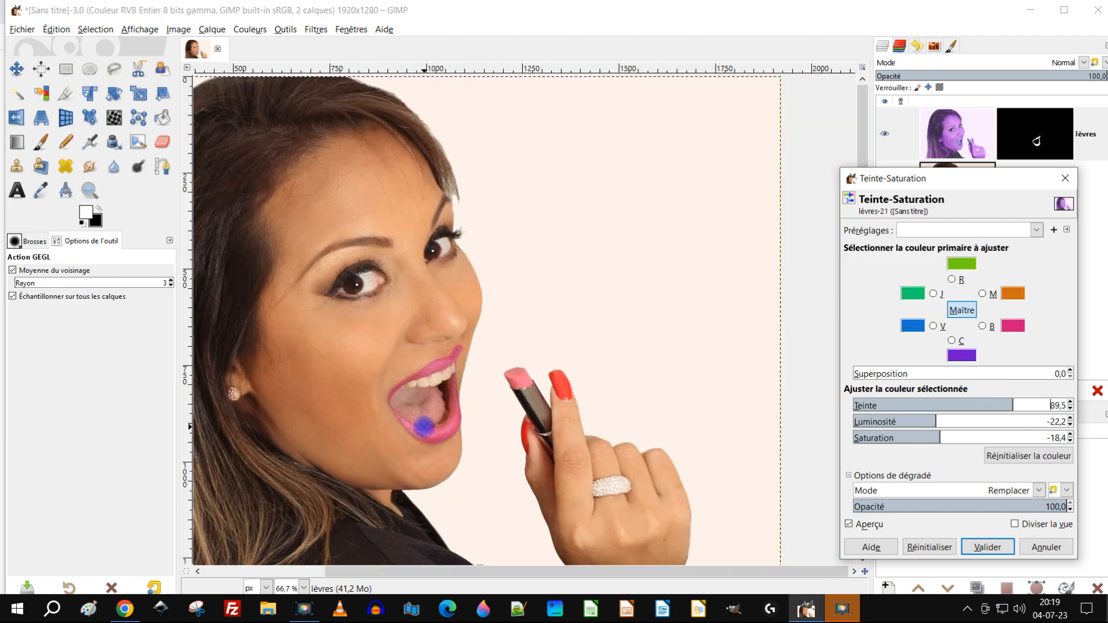
pyautogui.scroll(-2, 427, 428)
pyautogui.scroll(2, 428, 428)
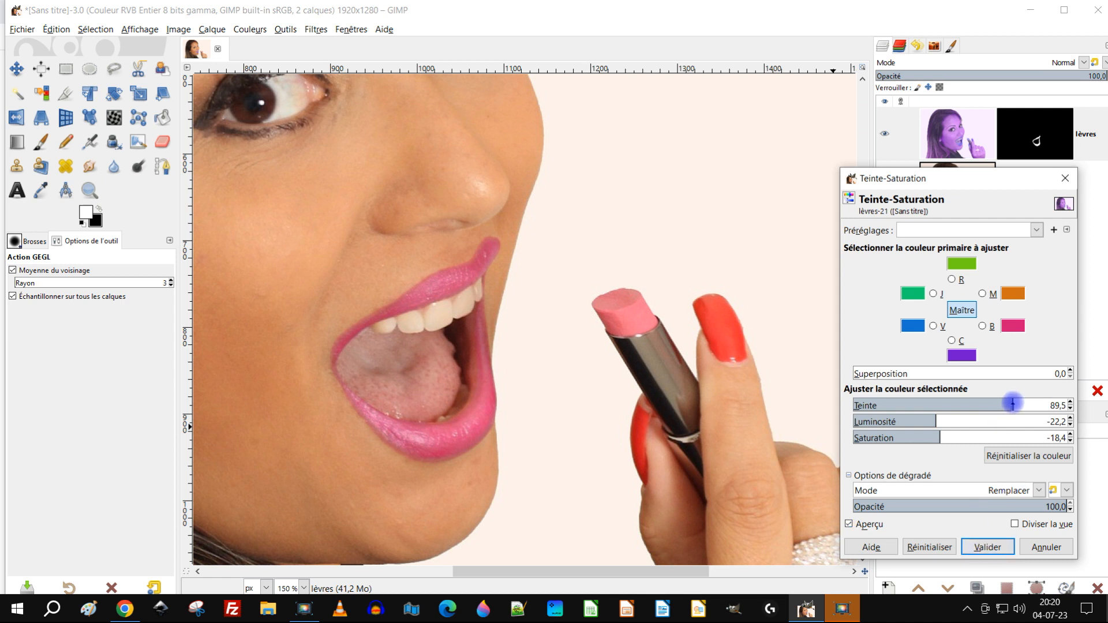
# Fine-tune the lip color with hue 99.2, lightness -44.9 and saturation -21.1, and apply the Hue-Saturation adjustment
pyautogui.moveTo(1017, 402); pyautogui.dragTo(1021, 402)
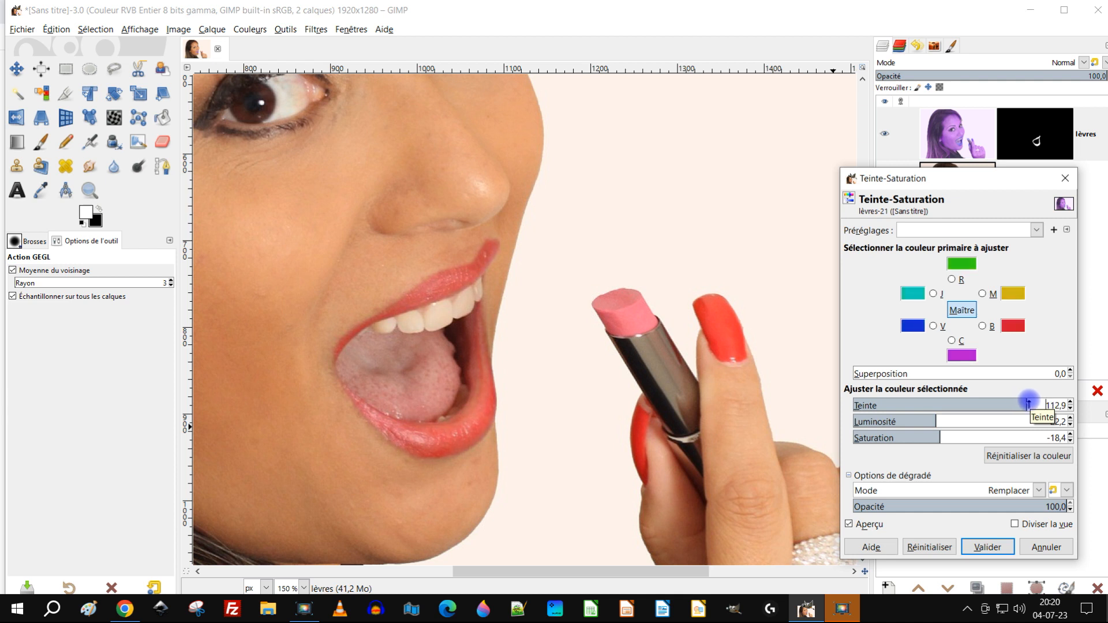
pyautogui.moveTo(1025, 403); pyautogui.dragTo(1021, 402)
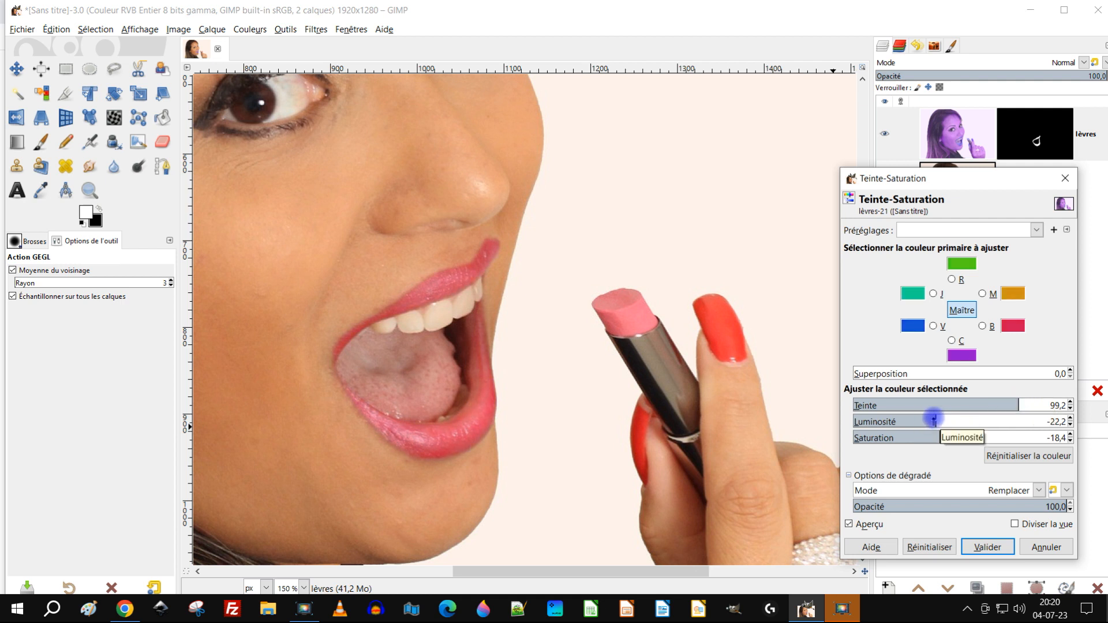
pyautogui.moveTo(935, 419); pyautogui.dragTo(931, 419)
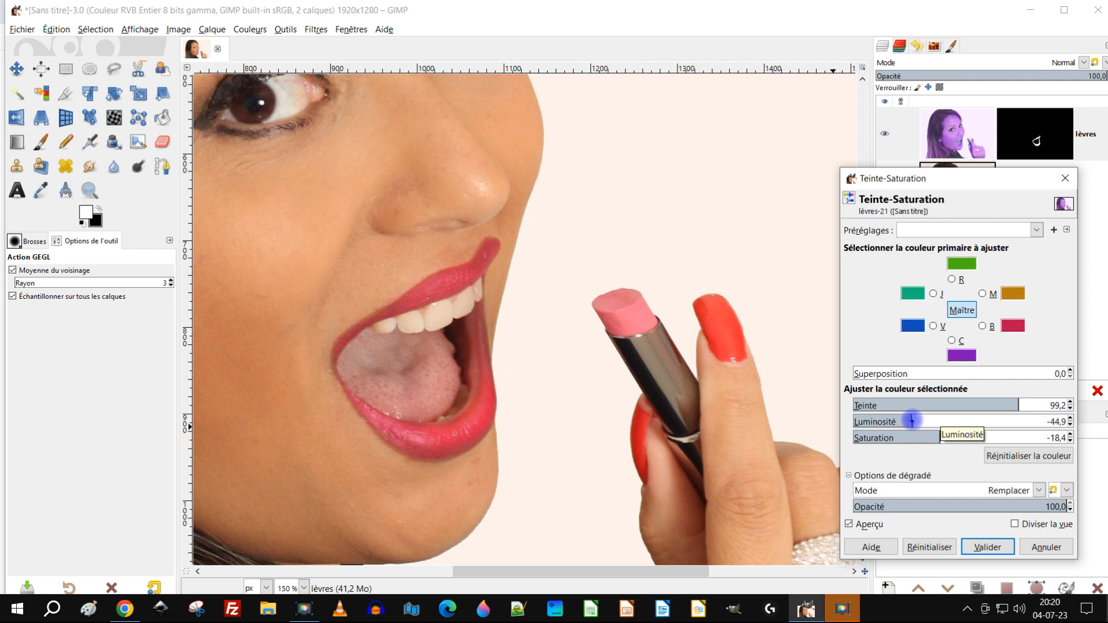
pyautogui.moveTo(935, 434); pyautogui.dragTo(928, 434)
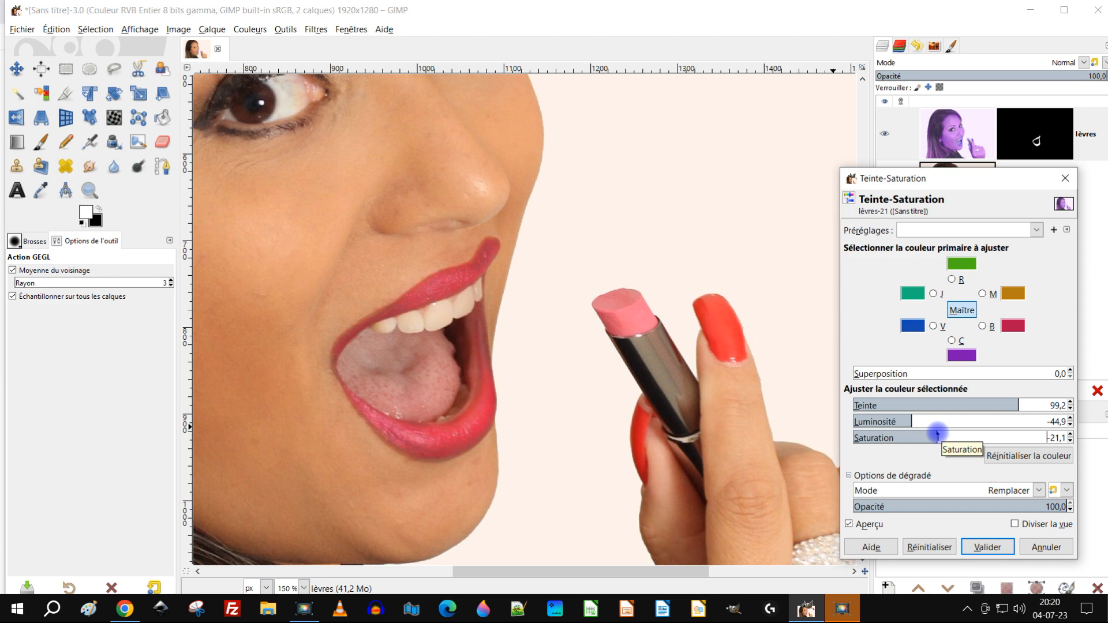
pyautogui.scroll(-2, 544, 441)
pyautogui.scroll(2, 474, 432)
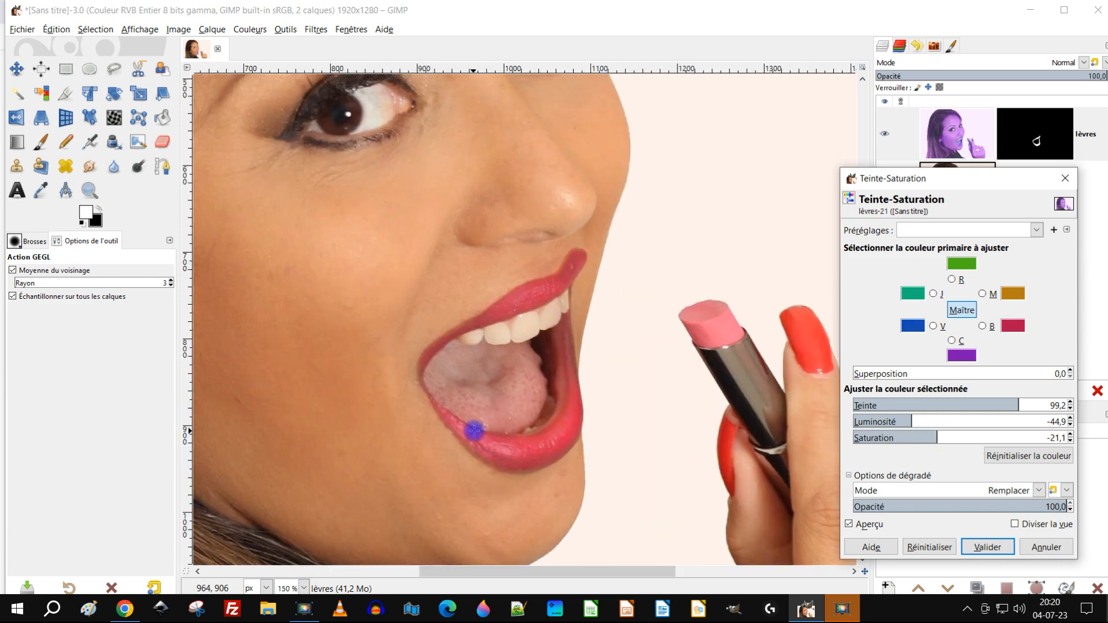
pyautogui.click(993, 547)
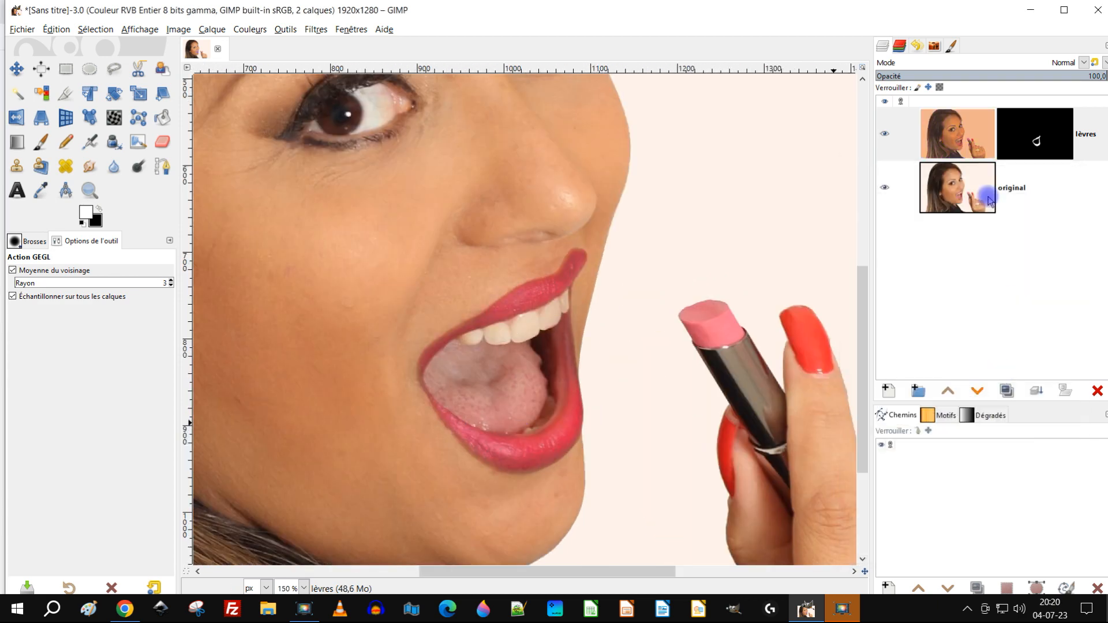
# Hide and show the lèvres layer to compare the lip color before and after, and look over the face and hand
pyautogui.click(891, 142)
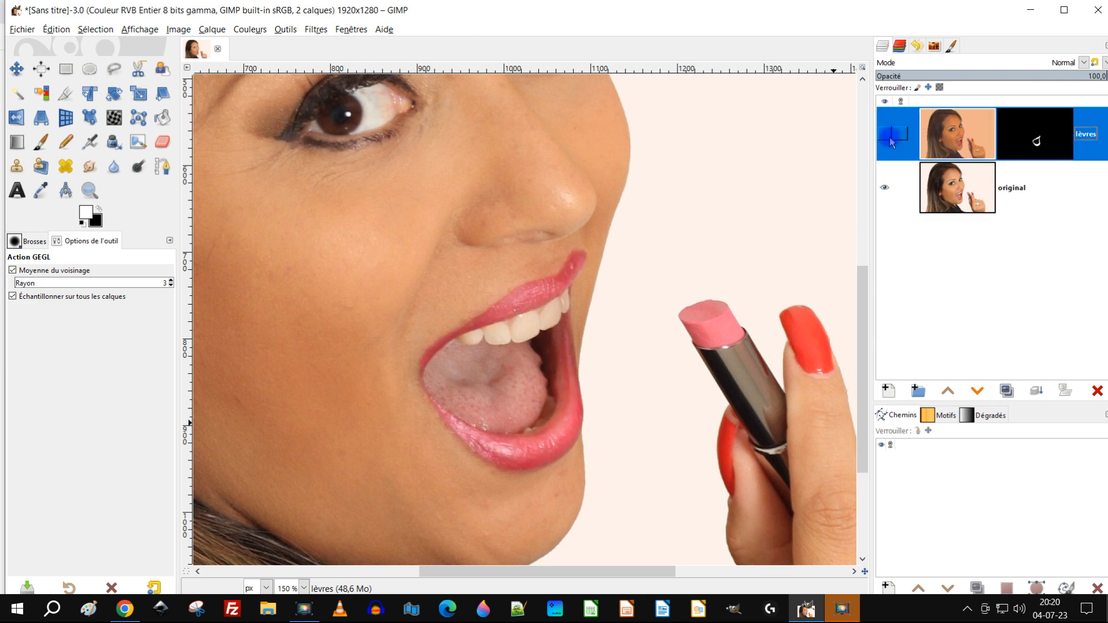
pyautogui.click(892, 141)
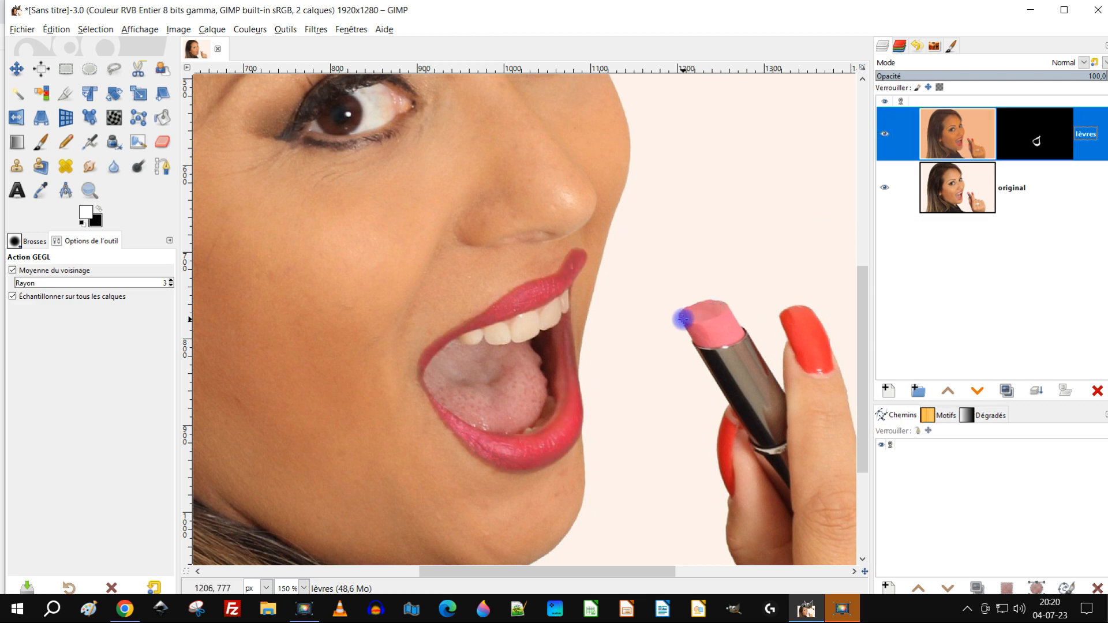
pyautogui.scroll(-2, 716, 320)
pyautogui.scroll(3, 589, 312)
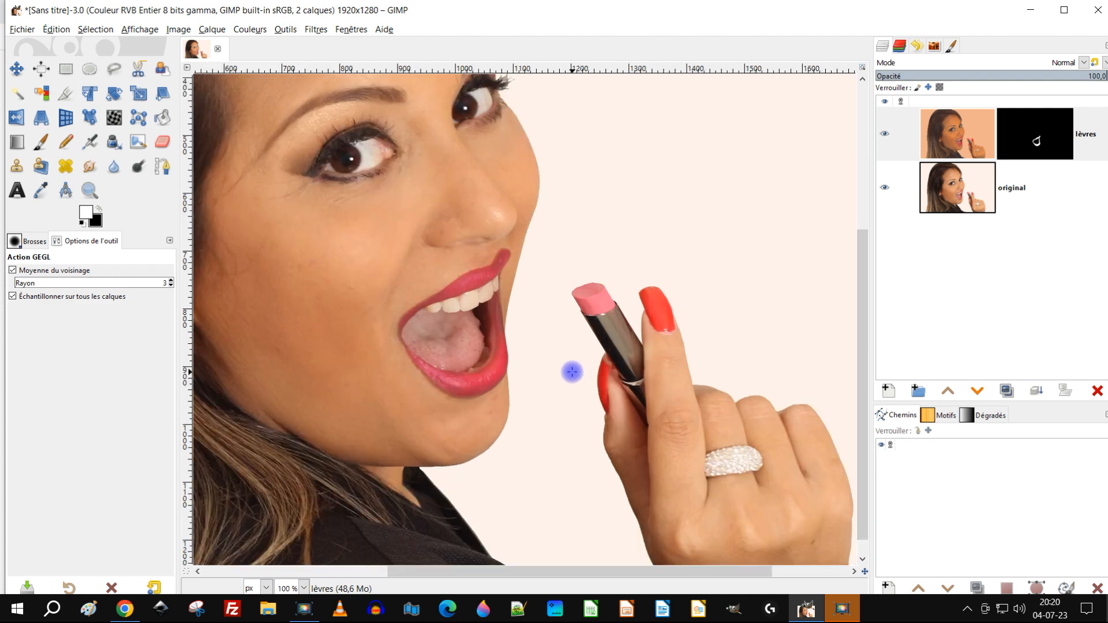
pyautogui.scroll(1, 502, 302)
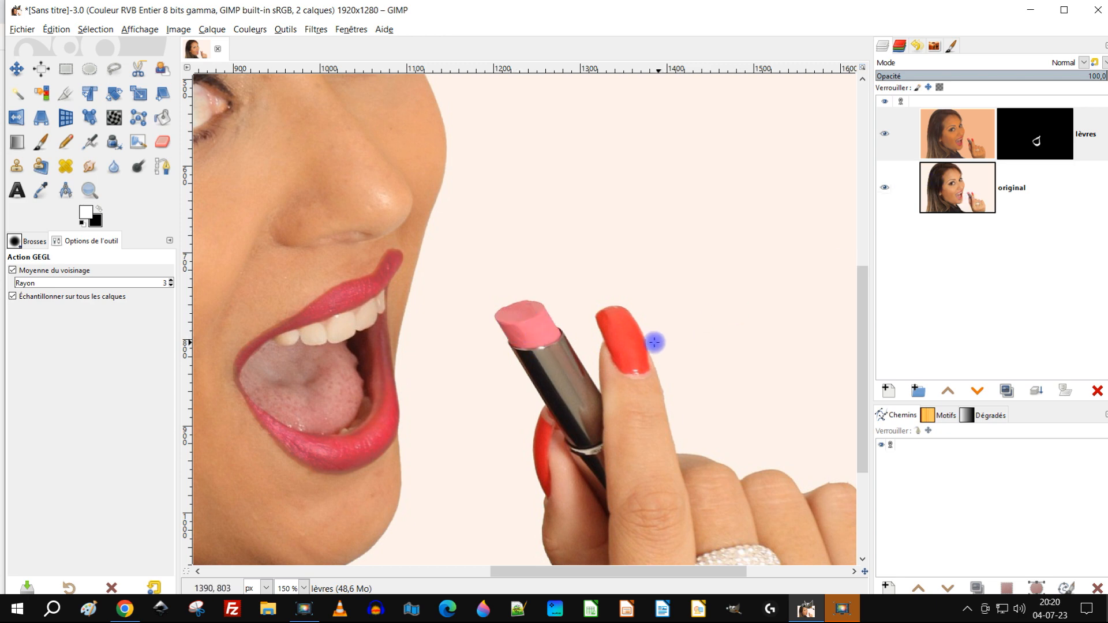
pyautogui.scroll(-1, 670, 346)
pyautogui.scroll(1, 646, 381)
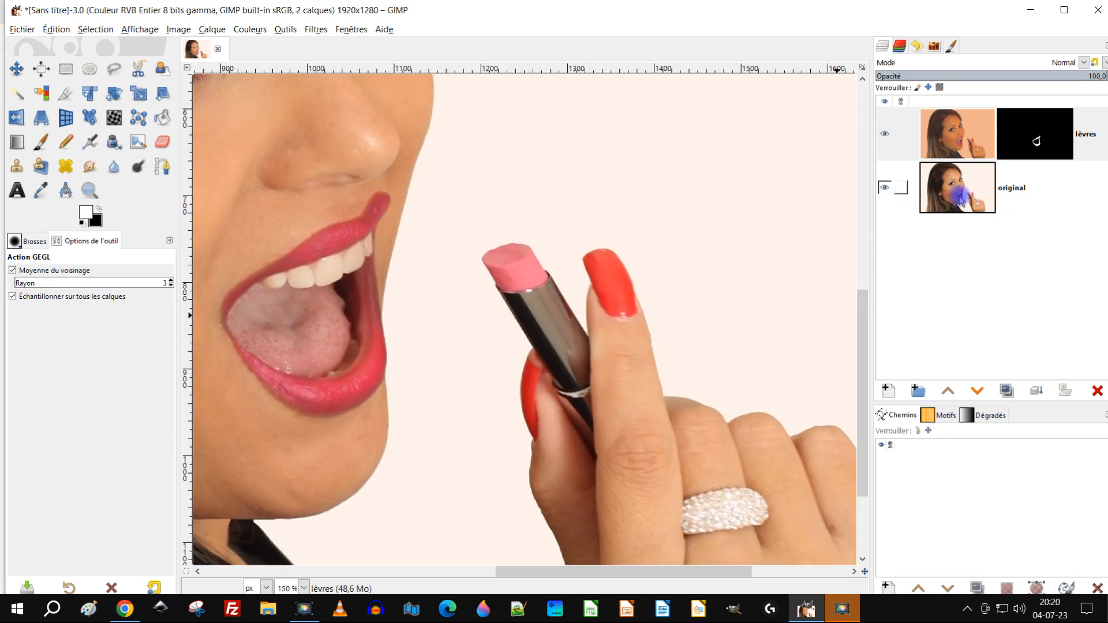
# Duplicate the original layer and rename the copy ongles
pyautogui.click(958, 190)
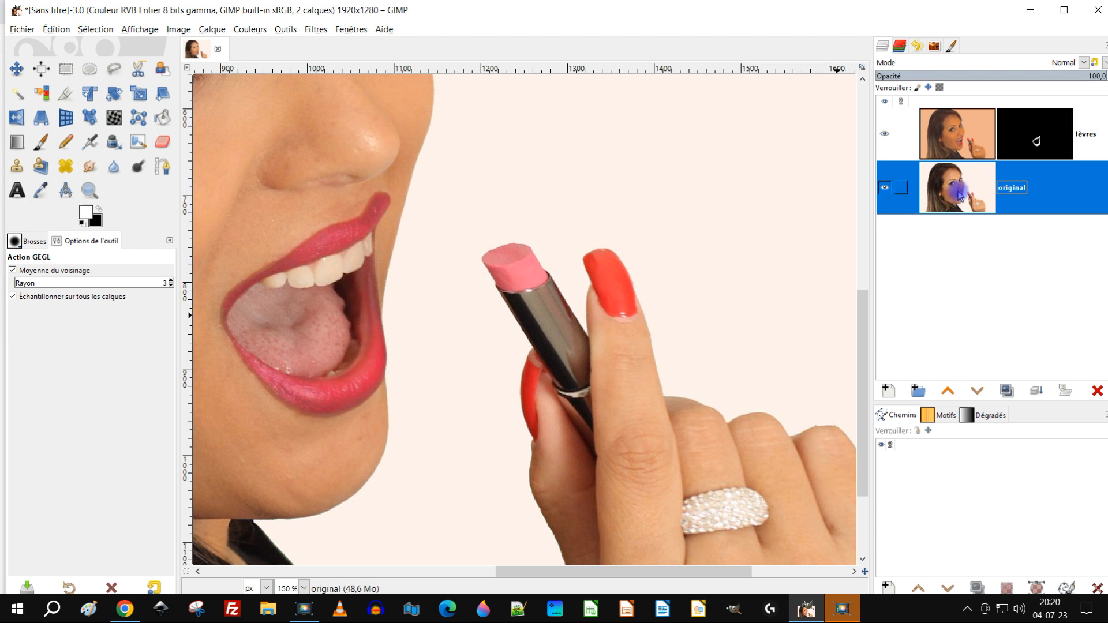
pyautogui.click(1007, 392)
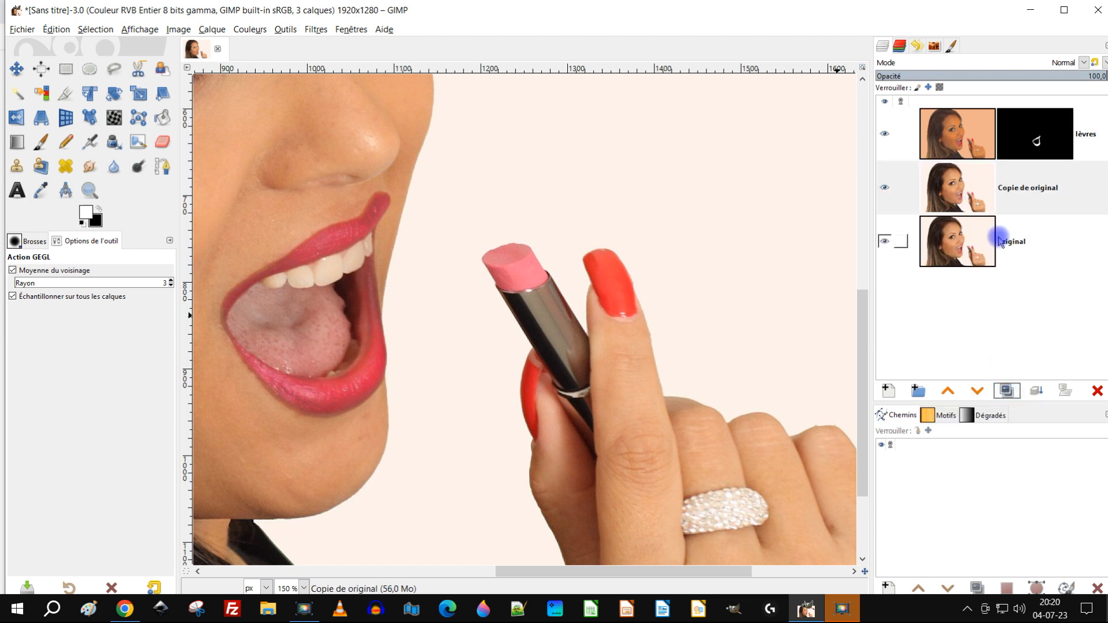
pyautogui.doubleClick(1015, 188)
pyautogui.write('on')
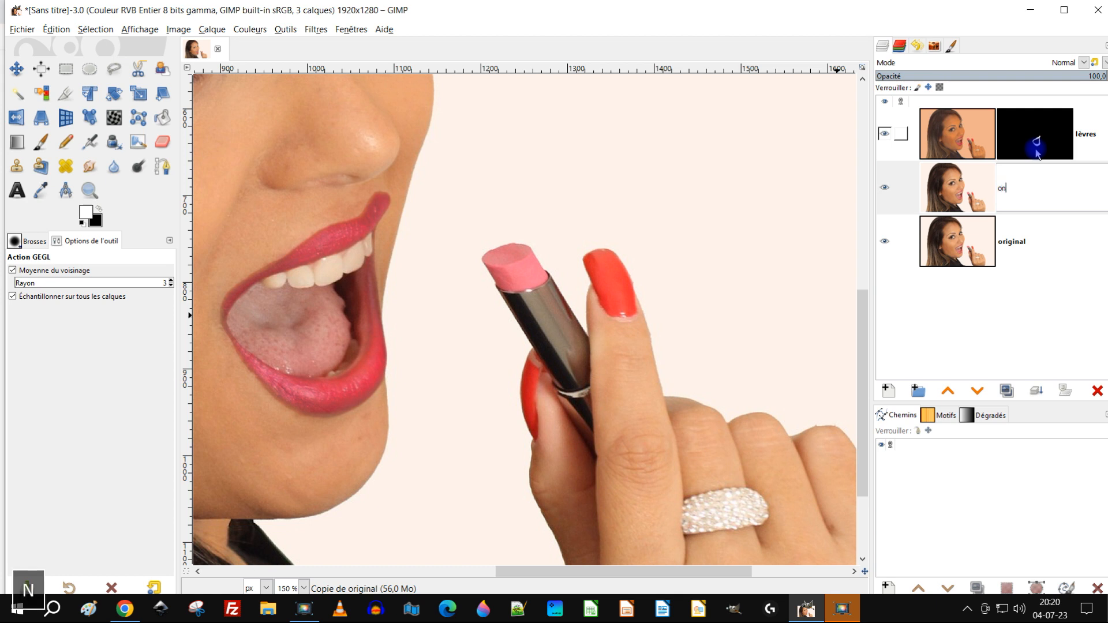
pyautogui.write('gles')
pyautogui.press('Return')
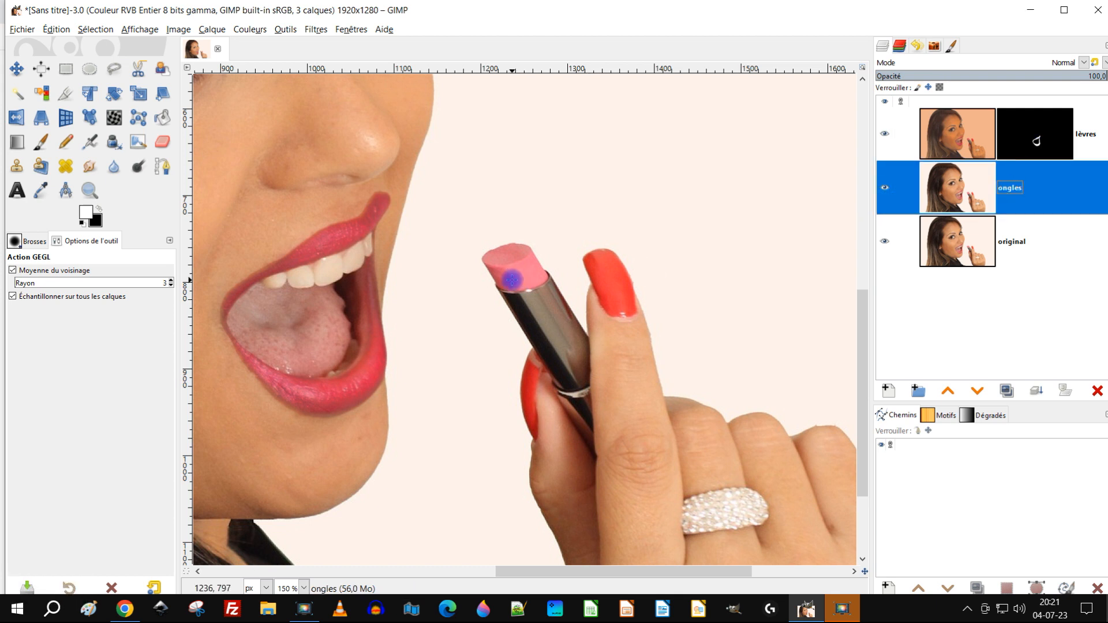
# Select the red index fingernail with Fuzzy Select and replace that selection with the red thumbnail
pyautogui.scroll(2, 539, 398)
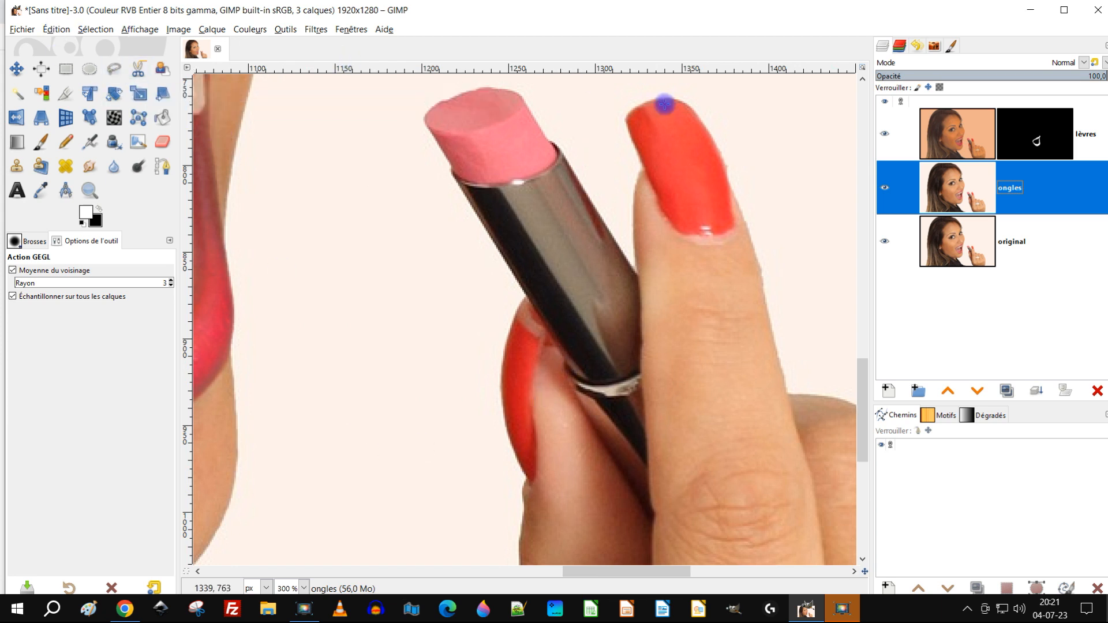
pyautogui.click(16, 100)
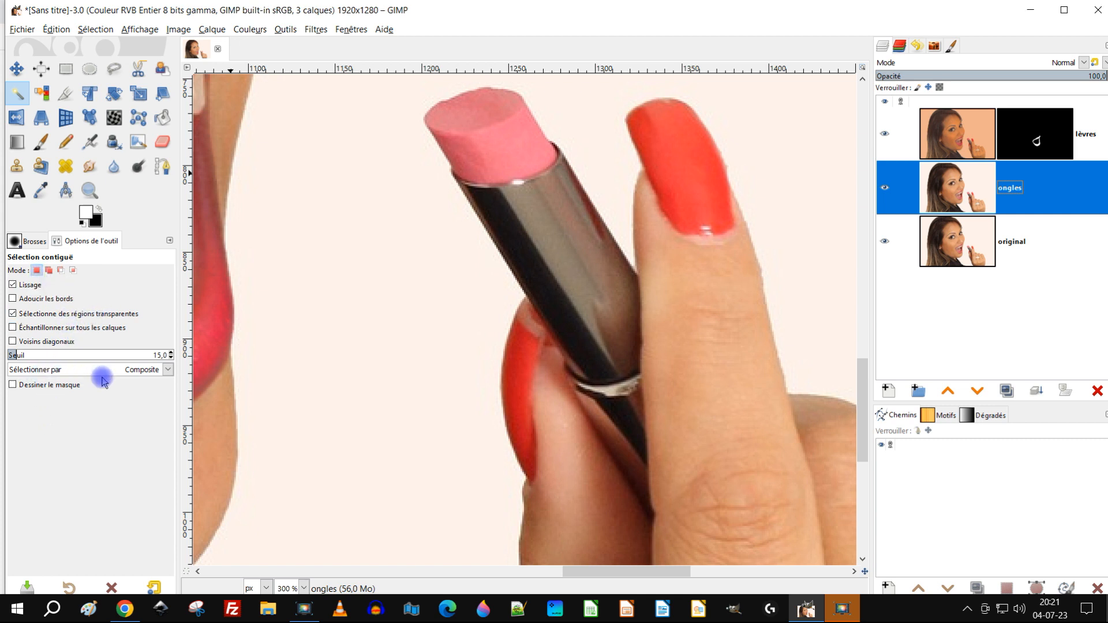
pyautogui.moveTo(700, 150); pyautogui.dragTo(729, 230)
pyautogui.scroll(-3, 693, 212)
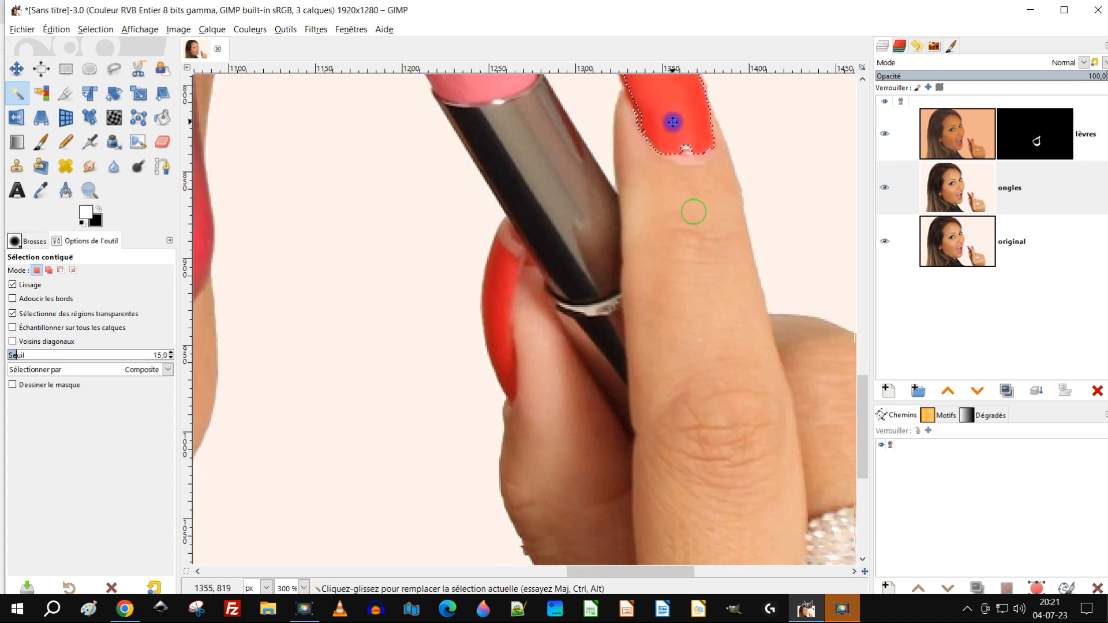
pyautogui.moveTo(497, 262); pyautogui.dragTo(541, 324)
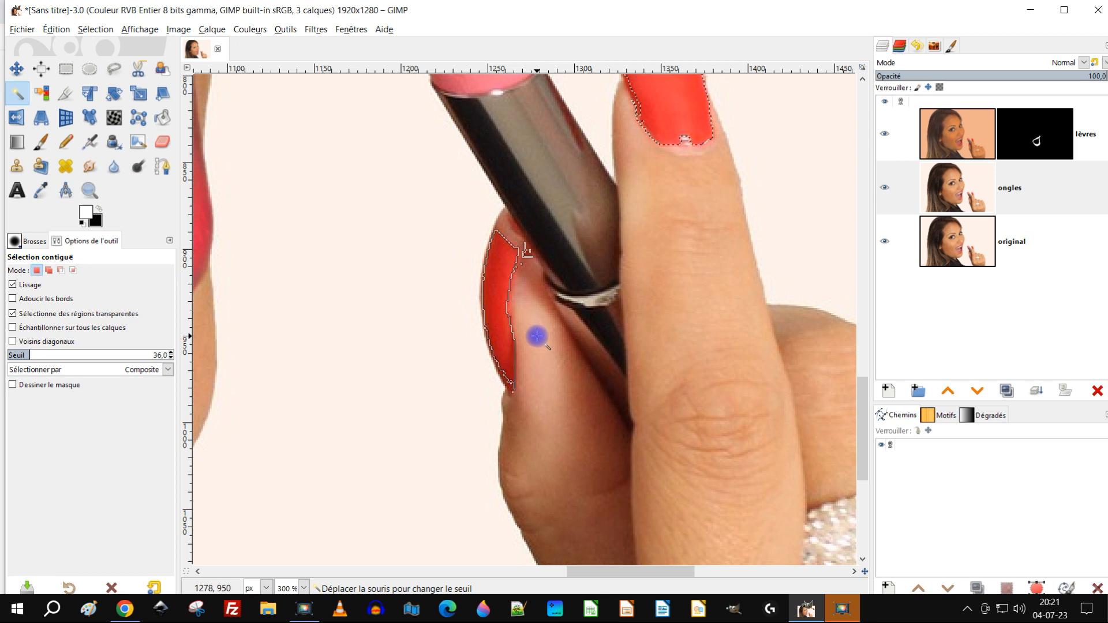
pyautogui.moveTo(513, 310); pyautogui.dragTo(522, 274)
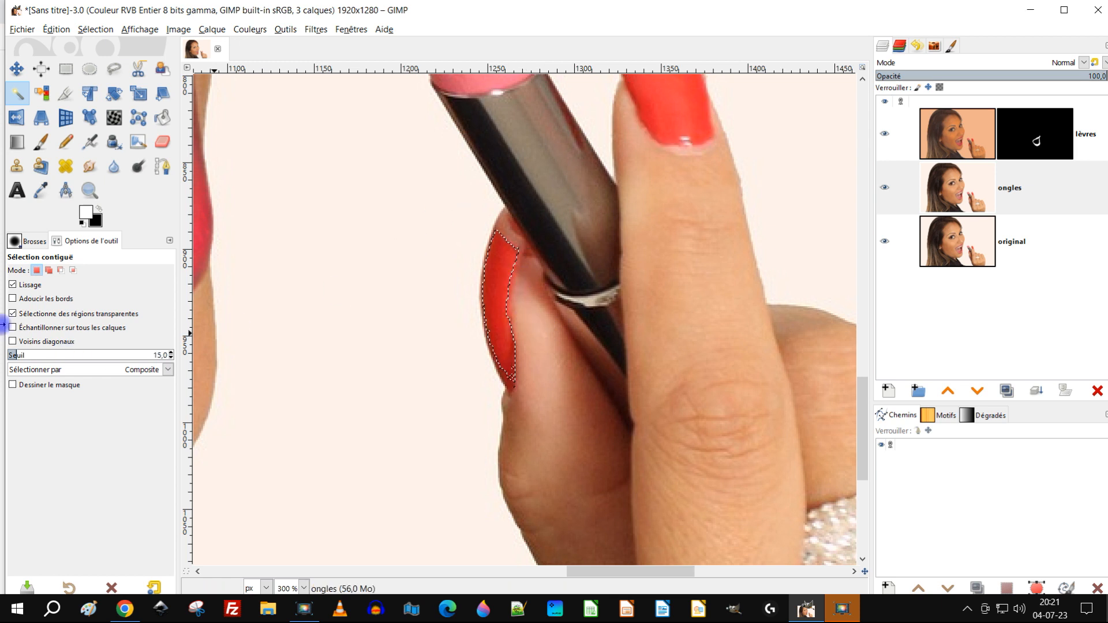
# Switch Fuzzy Select to add mode and extend the thumbnail selection toward its upper and lower tips
pyautogui.click(51, 271)
pyautogui.scroll(2, 692, 173)
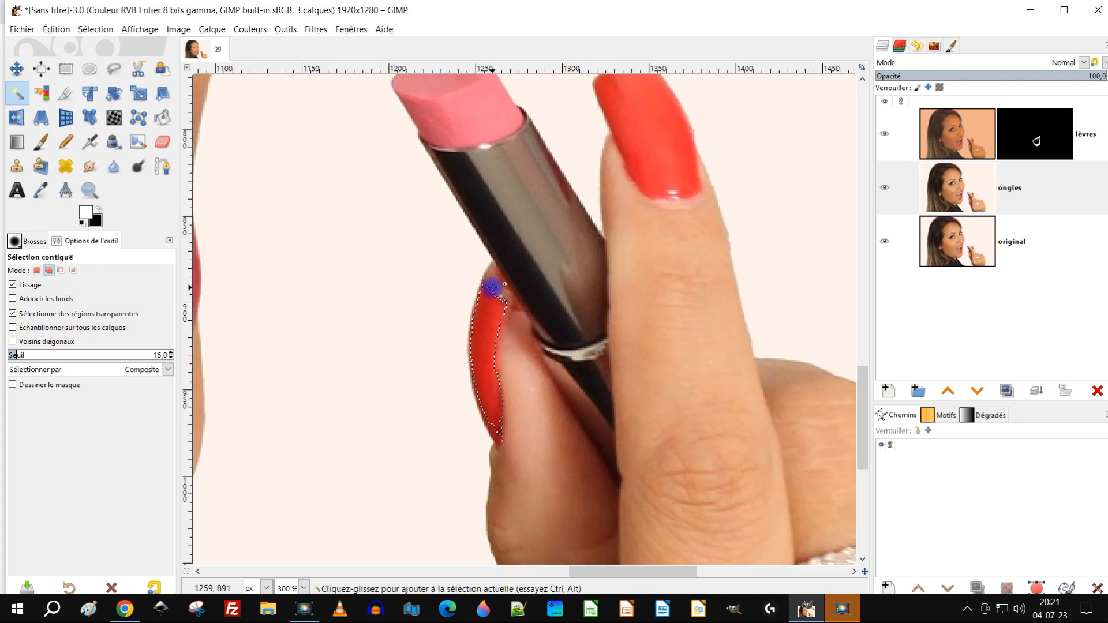
pyautogui.moveTo(492, 288)
pyautogui.mouseDown()
pyautogui.moveTo(501, 299)
pyautogui.moveTo(469, 258)
pyautogui.moveTo(480, 306)
pyautogui.mouseUp()
pyautogui.moveTo(491, 392); pyautogui.dragTo(497, 439)
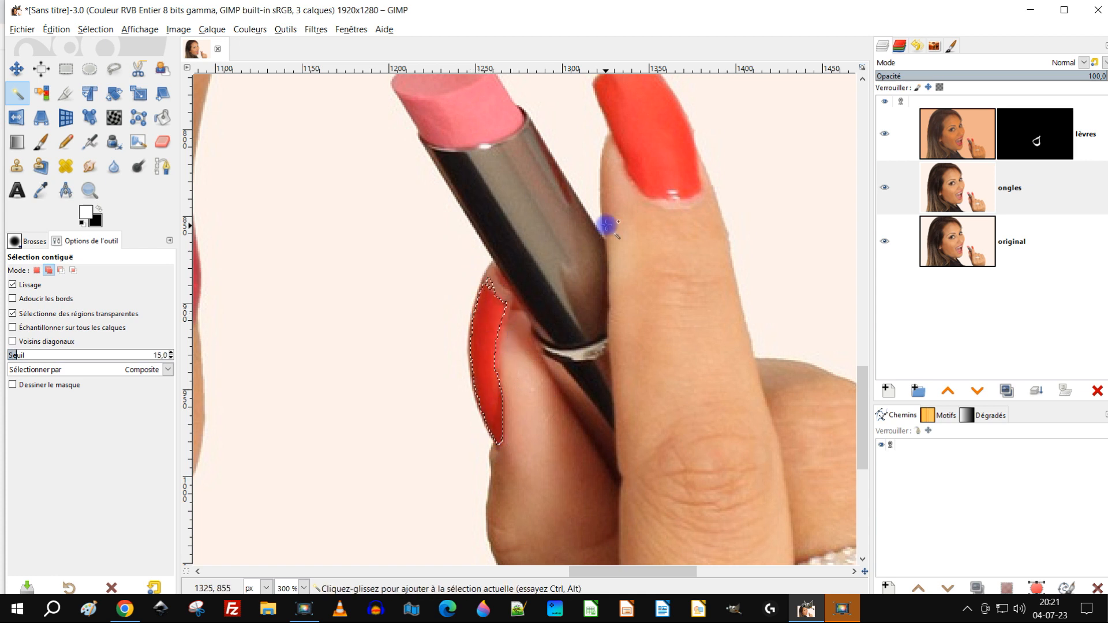
# Add the red index fingernail to the selection, including the missing area along its left edge
pyautogui.moveTo(660, 135); pyautogui.dragTo(662, 262)
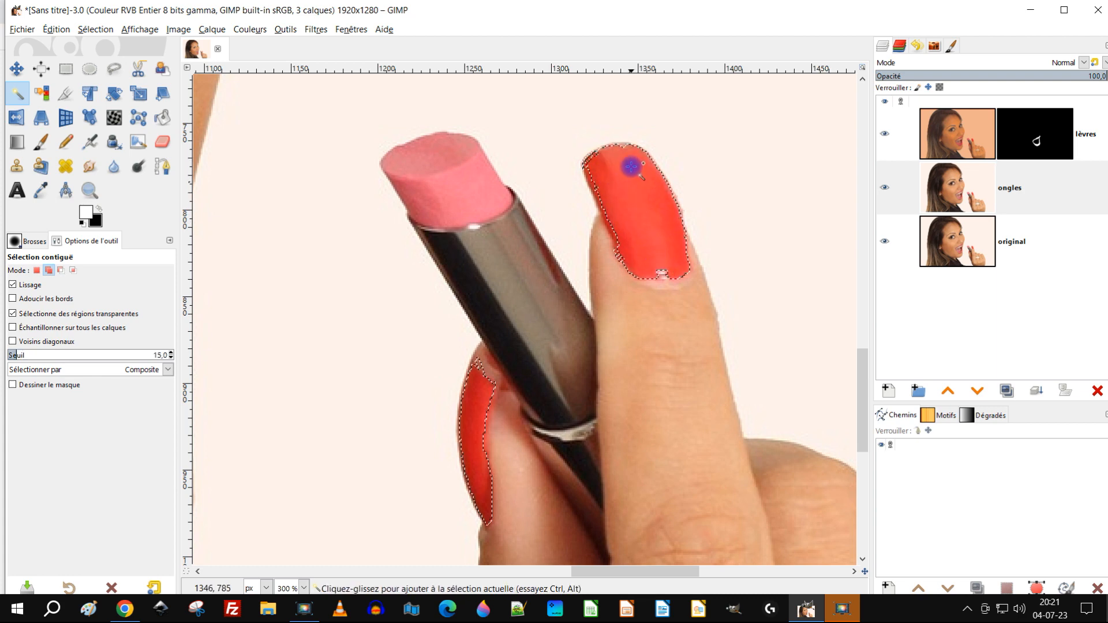
pyautogui.scroll(2, 596, 173)
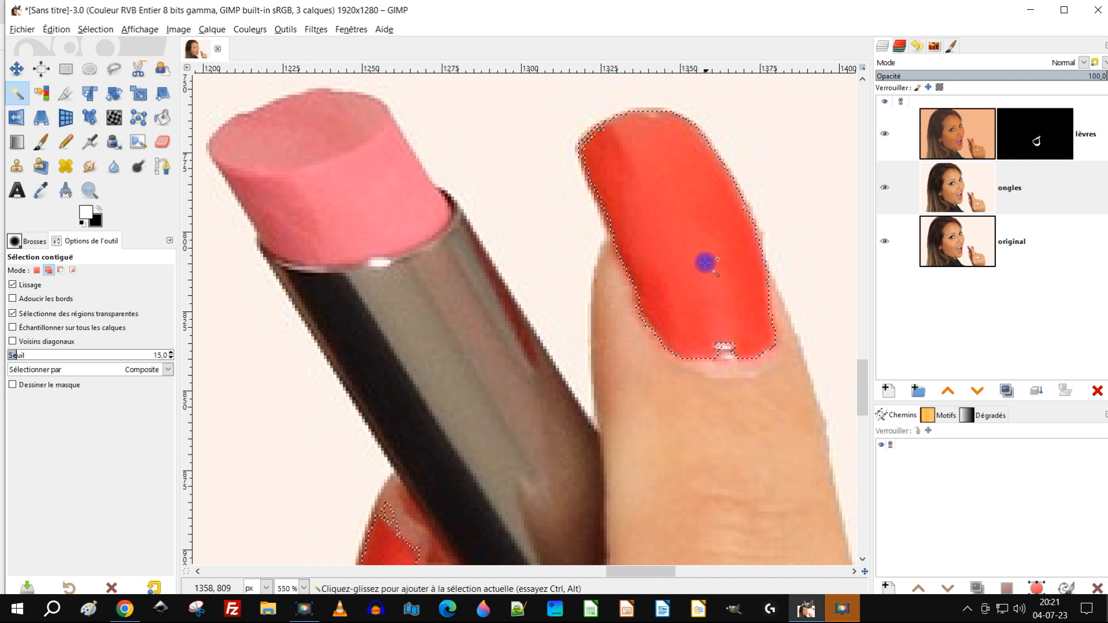
pyautogui.click(643, 277)
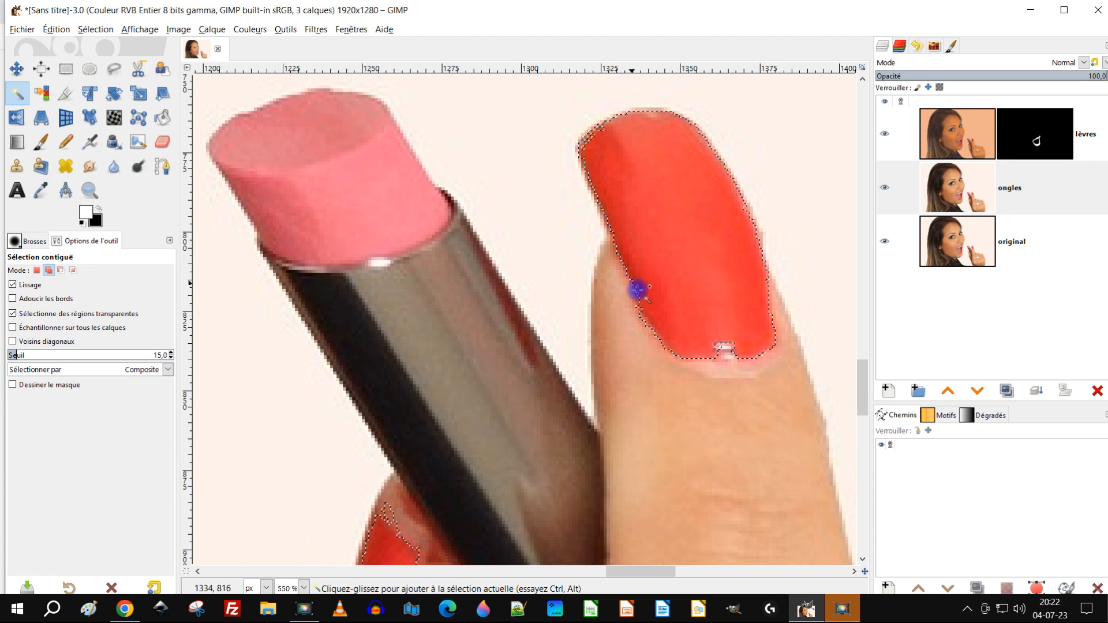
# Add the paler upper end of the thumbnail, beside the lipstick tube, to the selection with Fuzzy Select
pyautogui.scroll(-5, 680, 265)
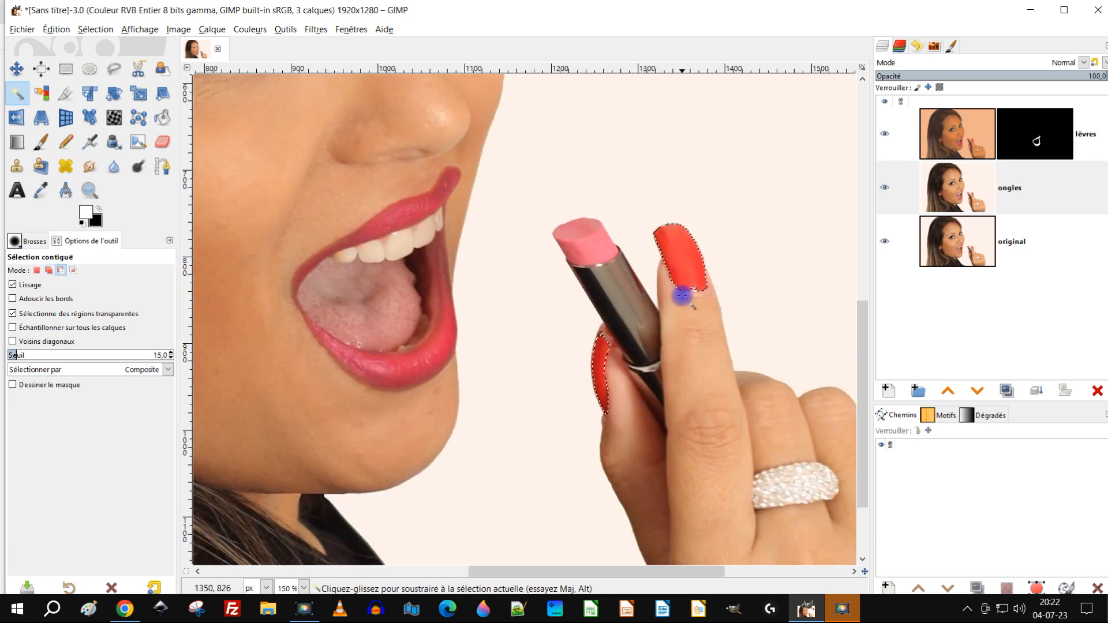
pyautogui.scroll(1, 673, 292)
pyautogui.scroll(3, 649, 287)
pyautogui.moveTo(616, 212)
pyautogui.mouseDown()
pyautogui.moveTo(618, 235)
pyautogui.moveTo(612, 201)
pyautogui.moveTo(604, 226)
pyautogui.mouseUp()
pyautogui.scroll(3, 628, 184)
pyautogui.click(630, 180)
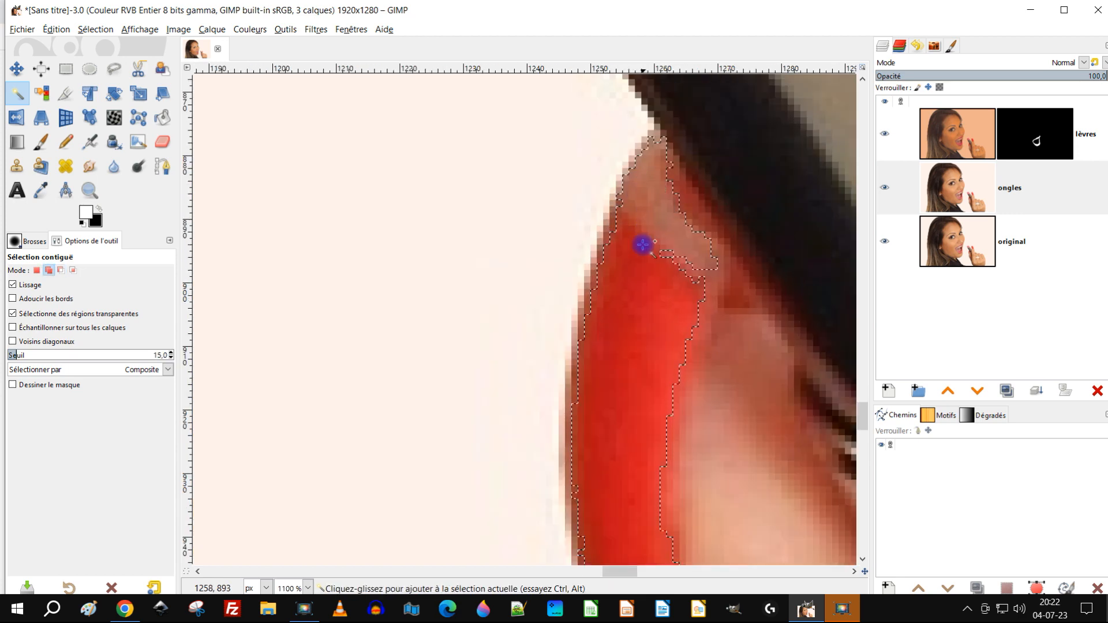
pyautogui.click(709, 265)
pyautogui.moveTo(662, 252); pyautogui.dragTo(663, 252)
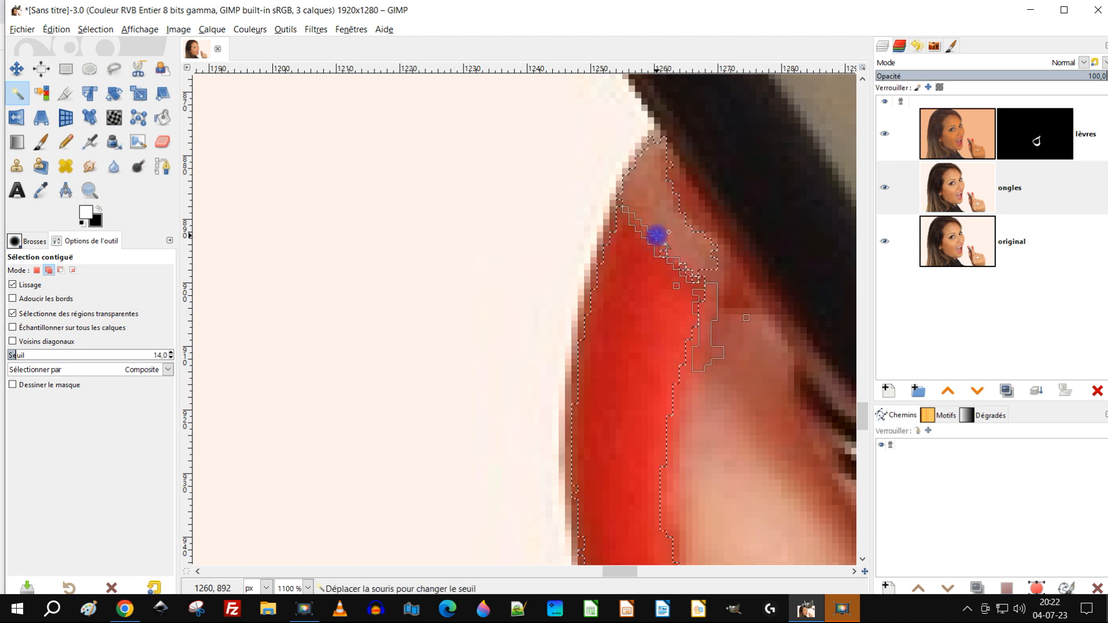
pyautogui.moveTo(649, 222); pyautogui.dragTo(650, 221)
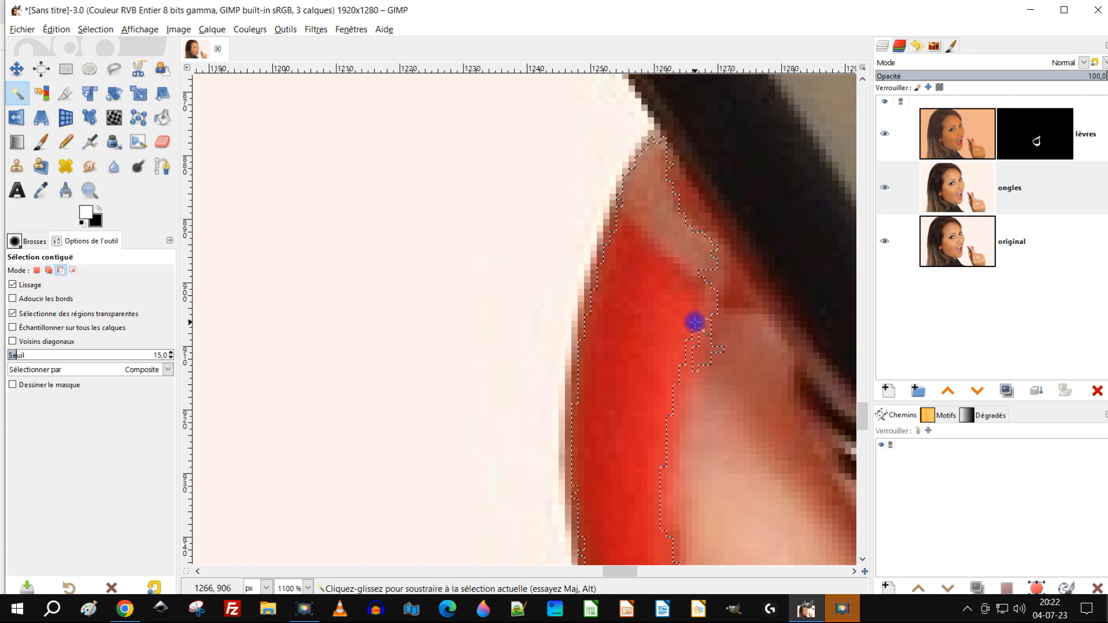
# Subtract the excess skin area beside the thumbnail's right edge from the selection
pyautogui.scroll(-3, 695, 322)
pyautogui.moveTo(694, 378); pyautogui.dragTo(676, 272)
pyautogui.scroll(3, 676, 270)
pyautogui.moveTo(666, 190); pyautogui.dragTo(669, 200)
pyautogui.scroll(-3, 672, 154)
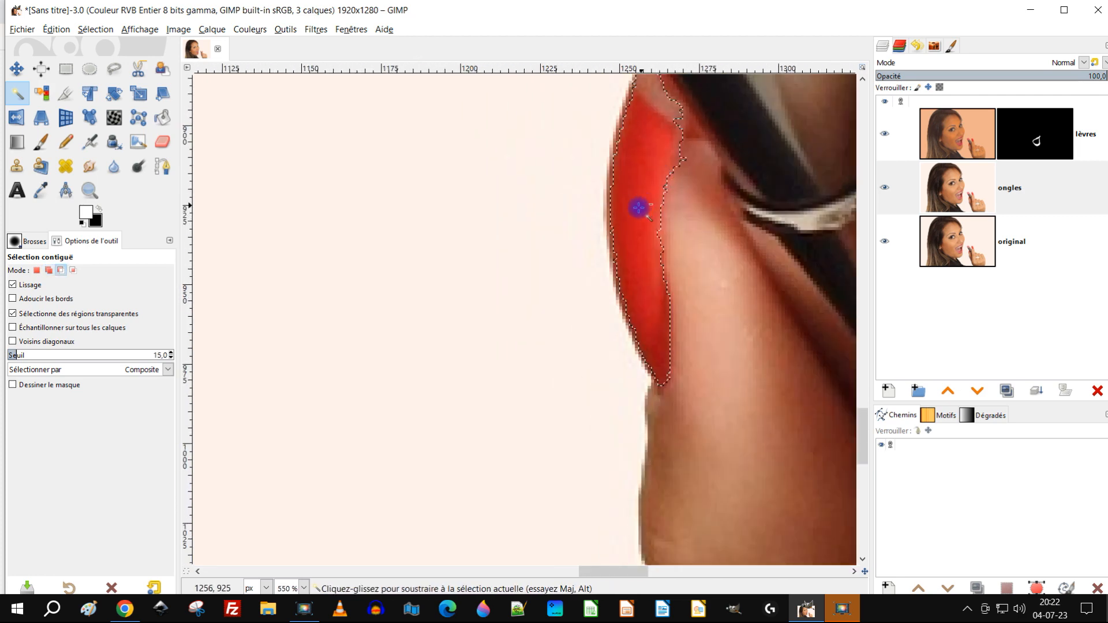
# Extend the selection along the outer left edge of the thumbnail with Fuzzy Select
pyautogui.scroll(3, 647, 203)
pyautogui.moveTo(606, 297); pyautogui.dragTo(640, 319)
pyautogui.moveTo(601, 259); pyautogui.dragTo(625, 284)
pyautogui.moveTo(599, 166); pyautogui.dragTo(639, 165)
pyautogui.scroll(-5, 640, 173)
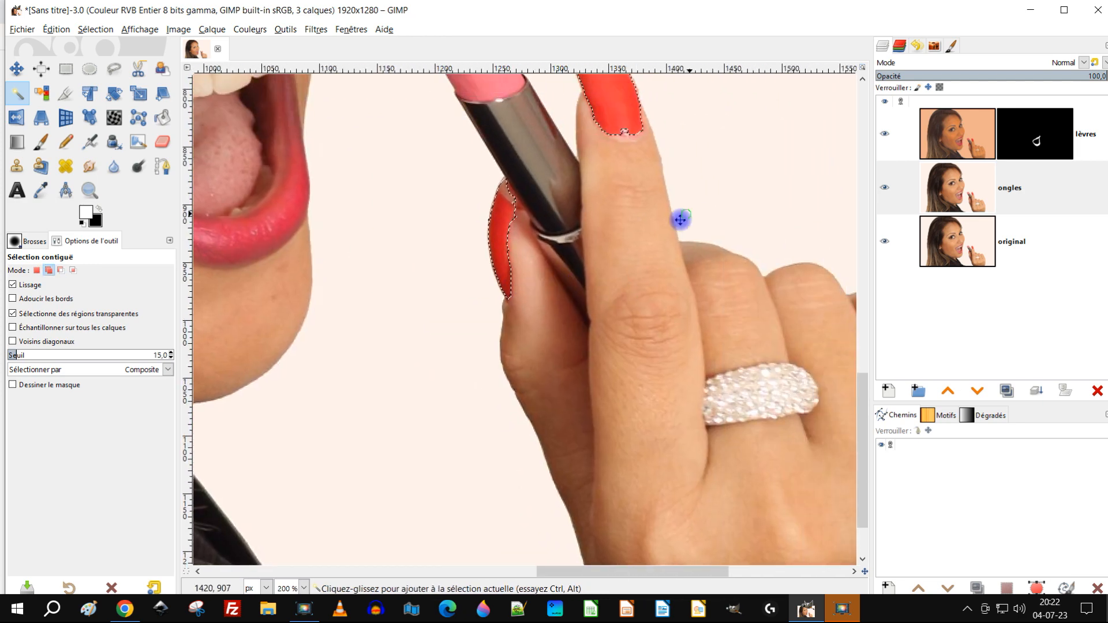
# Check the selection outlines around both nails and review the available selection commands
pyautogui.moveTo(681, 219); pyautogui.dragTo(649, 348)
pyautogui.scroll(1, 569, 190)
pyautogui.moveTo(531, 231); pyautogui.dragTo(652, 180)
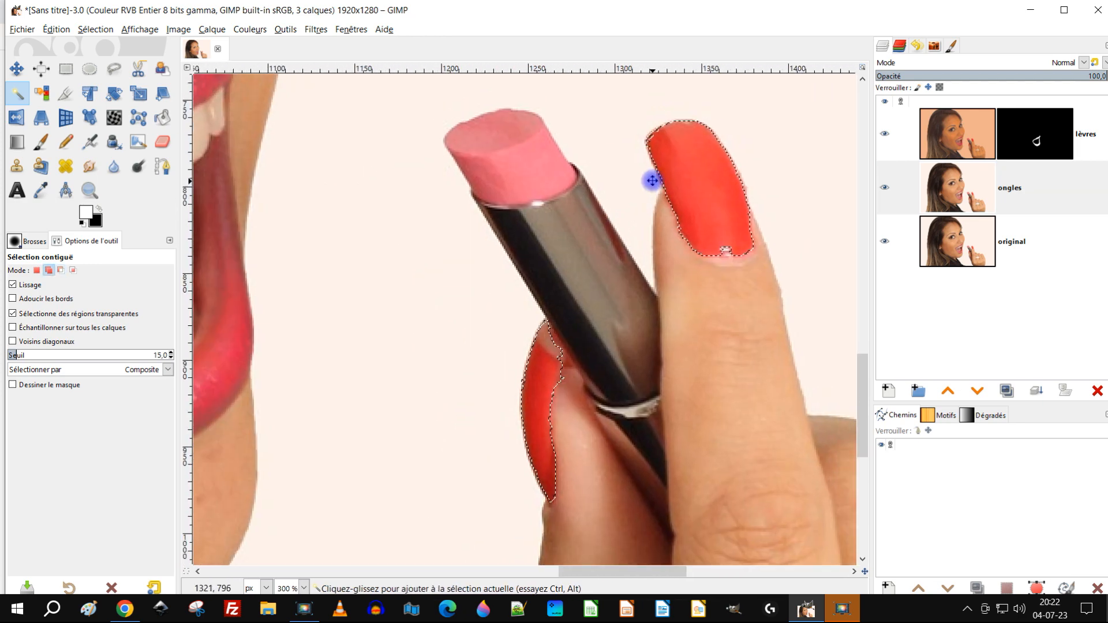
pyautogui.scroll(-3, 658, 179)
pyautogui.scroll(3, 674, 178)
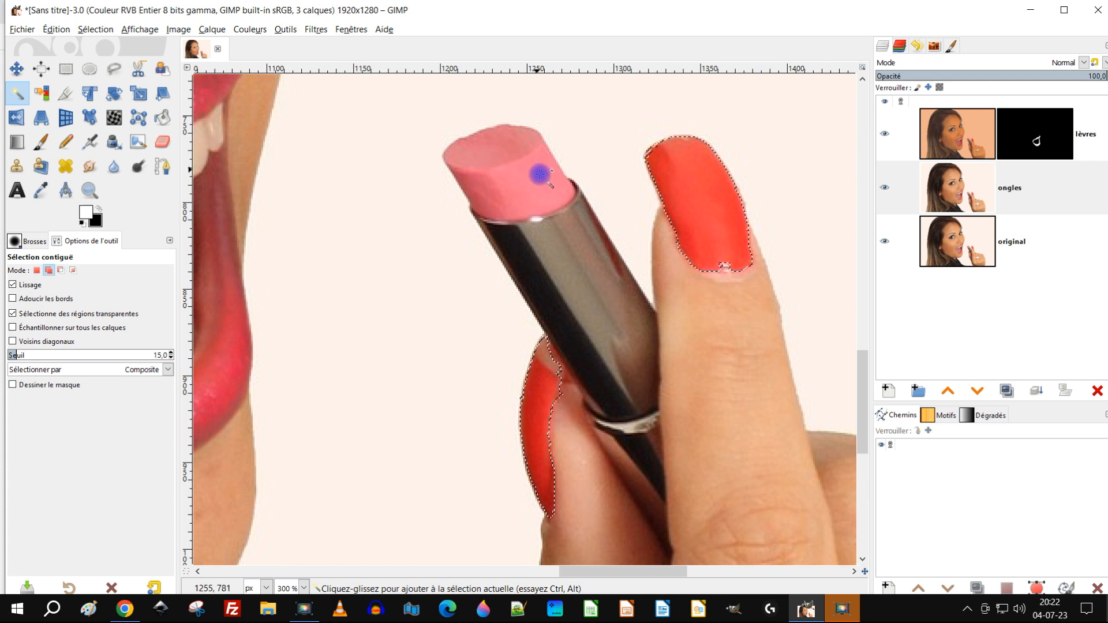
pyautogui.click(86, 31)
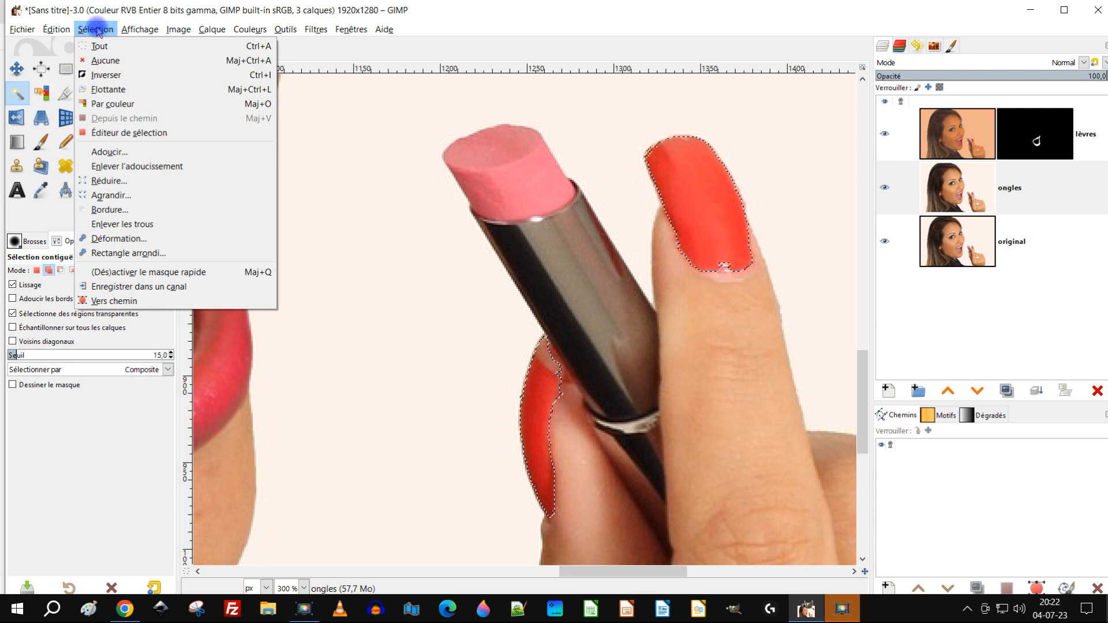
pyautogui.click(661, 28)
# Add a layer mask initialized from the selection to the ongles layer and clear the selection
pyautogui.rightClick(972, 184)
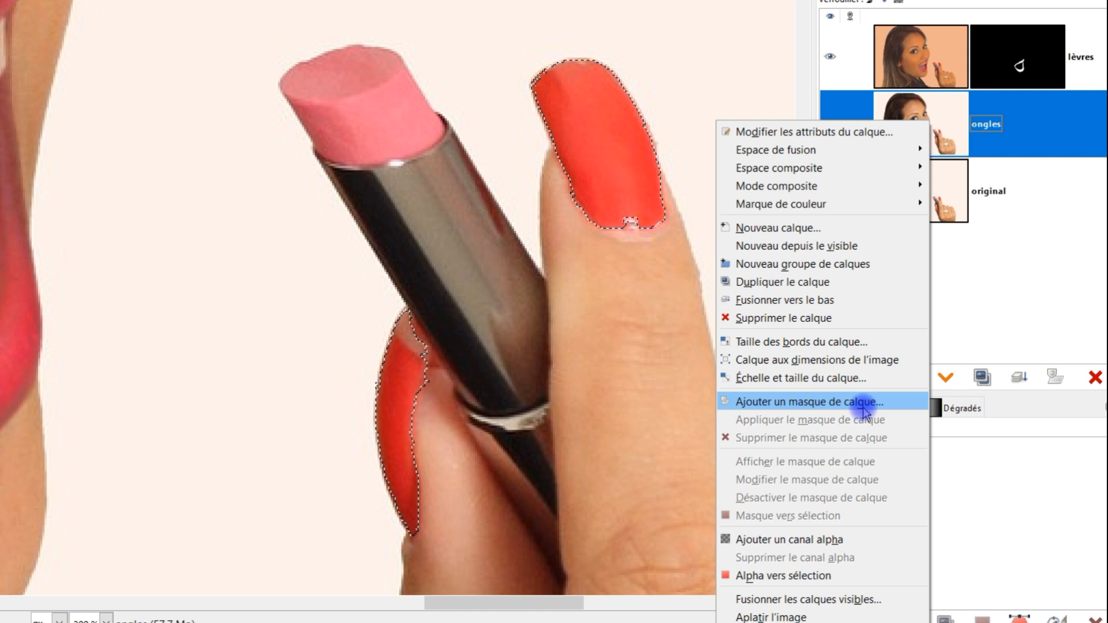
pyautogui.click(864, 410)
pyautogui.click(803, 434)
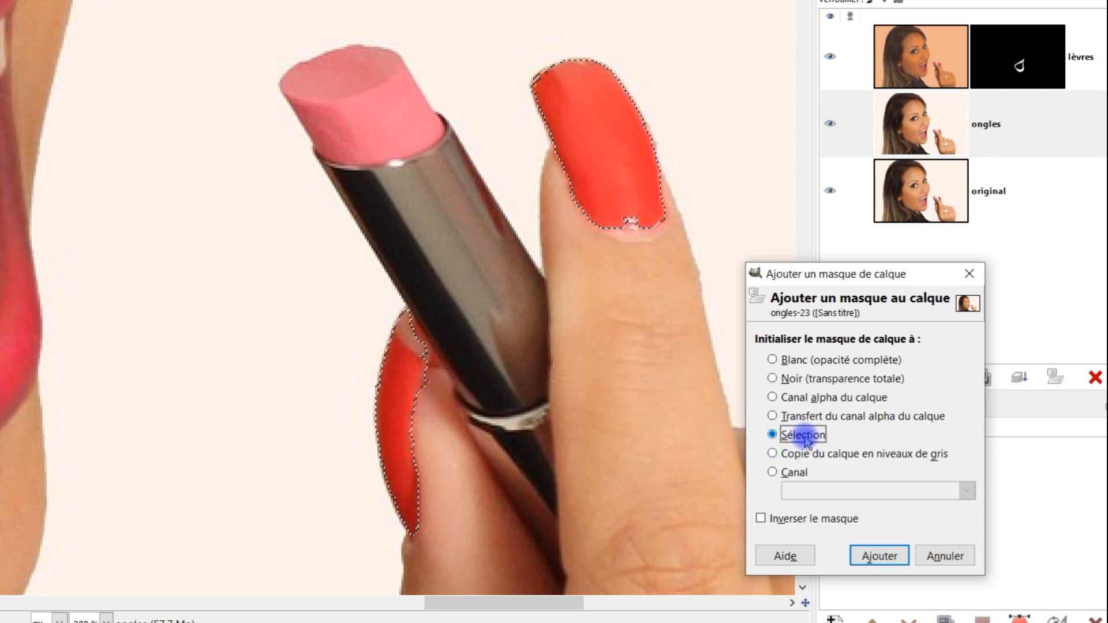
pyautogui.click(880, 556)
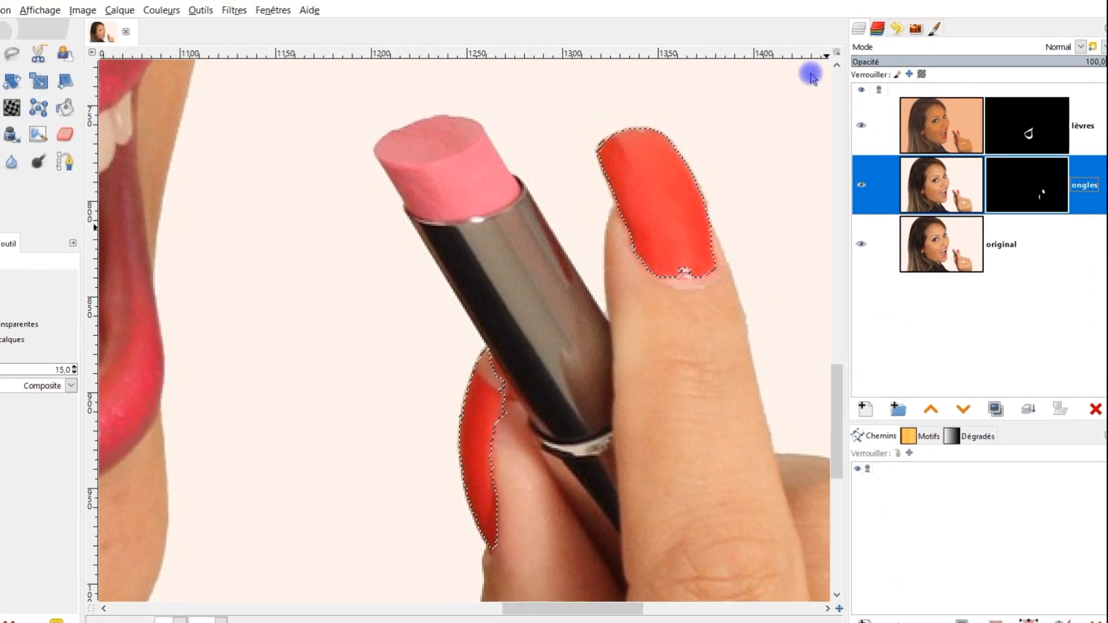
pyautogui.click(3, 8)
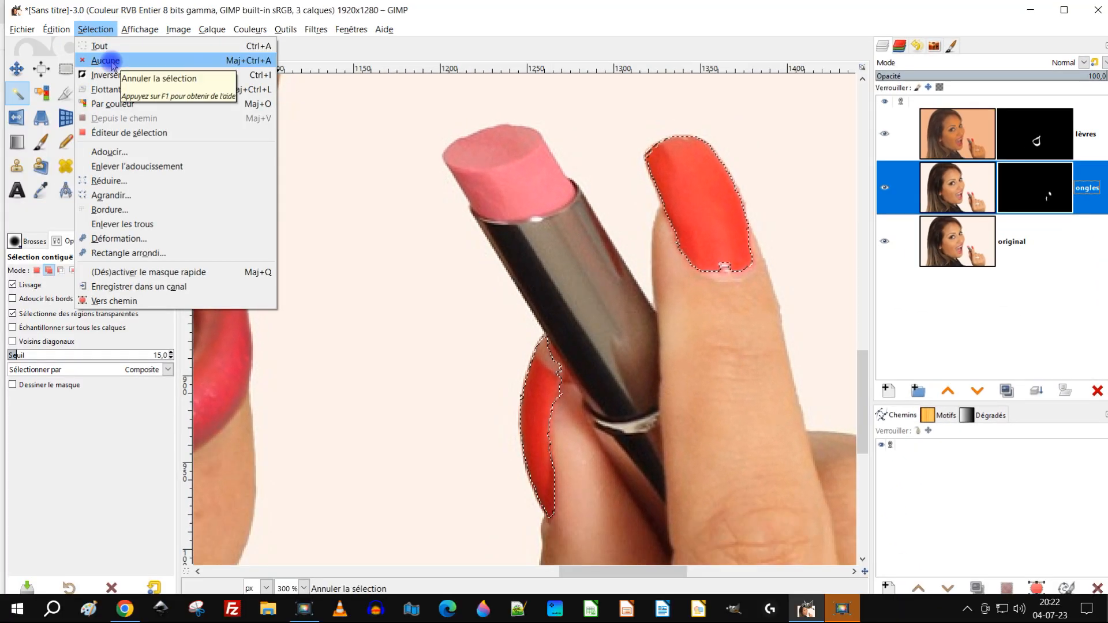
pyautogui.click(42, 66)
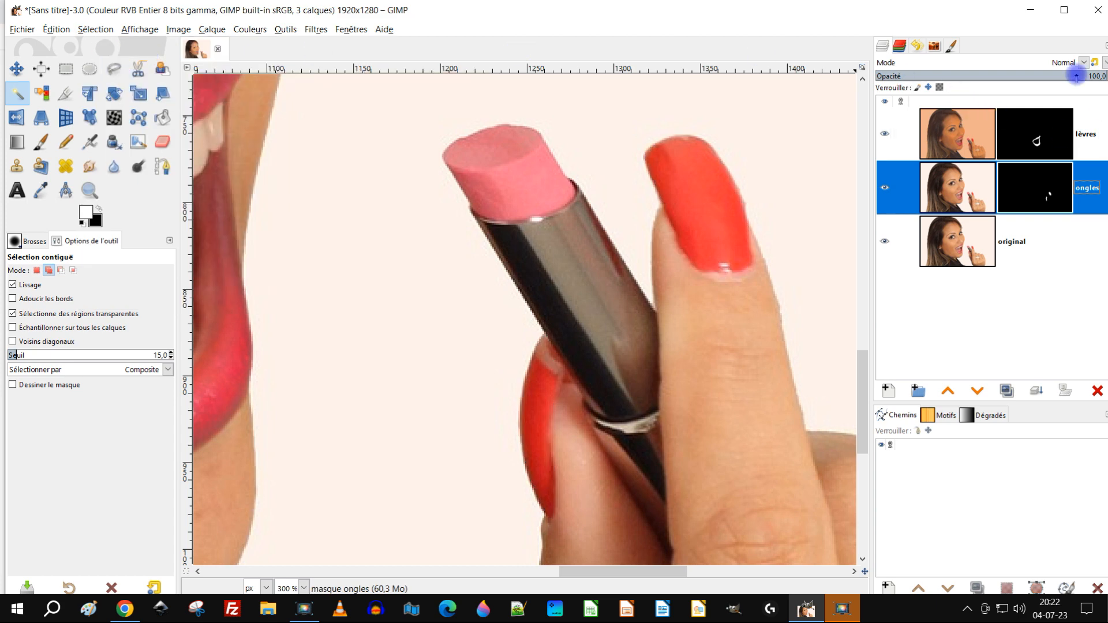
# Temporarily hide the lèvres and original layers to inspect the masked nails on their own, and show both layers again
pyautogui.scroll(-2, 700, 254)
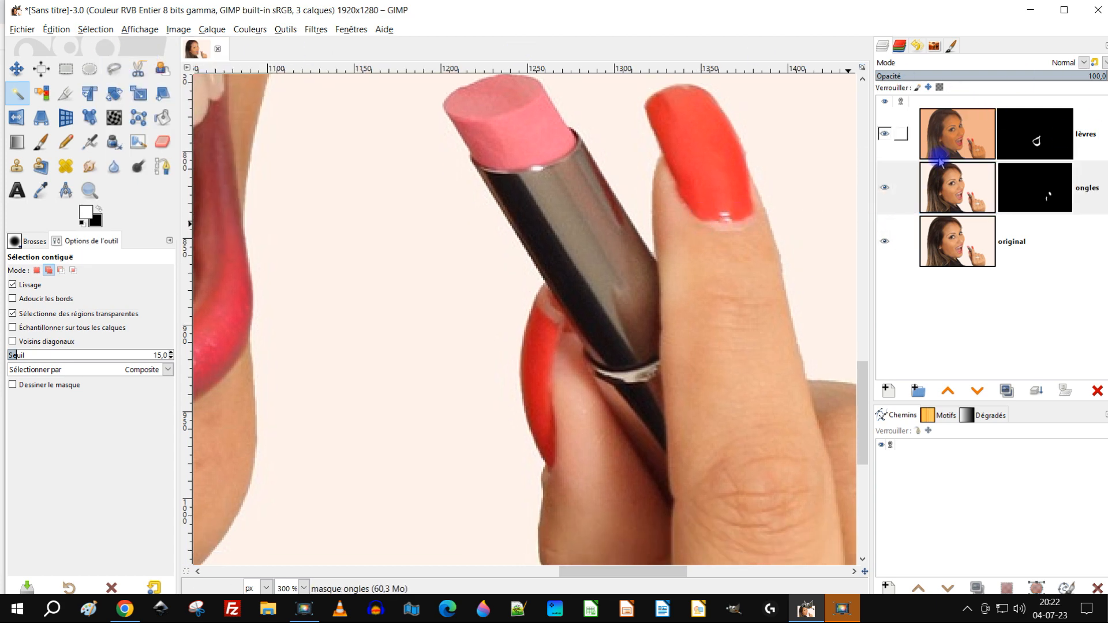
pyautogui.click(887, 135)
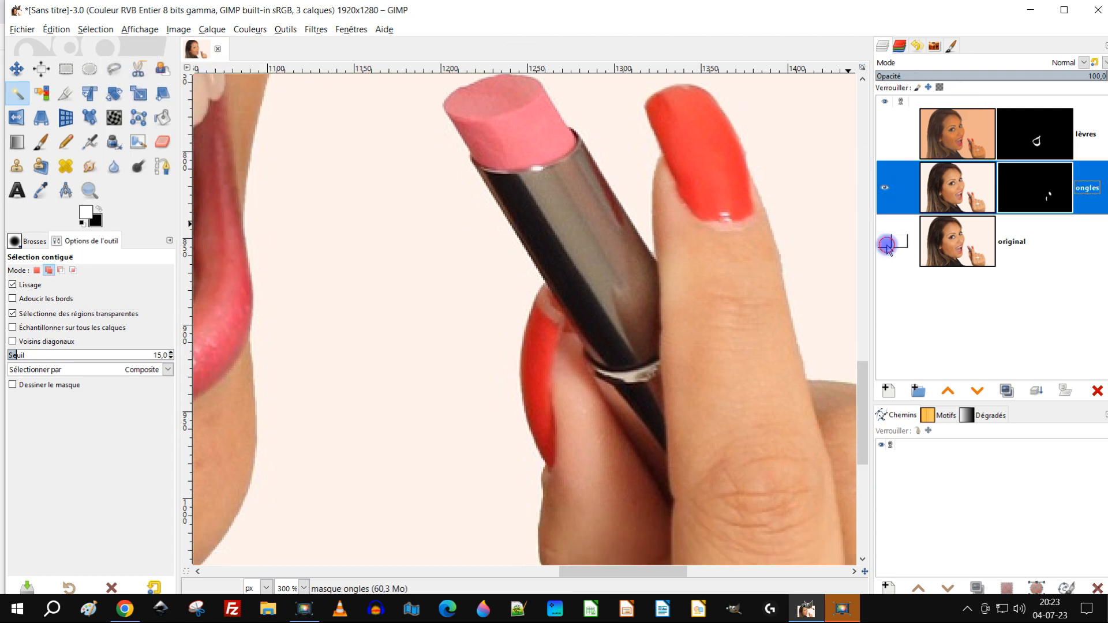
pyautogui.click(886, 244)
pyautogui.press('1')
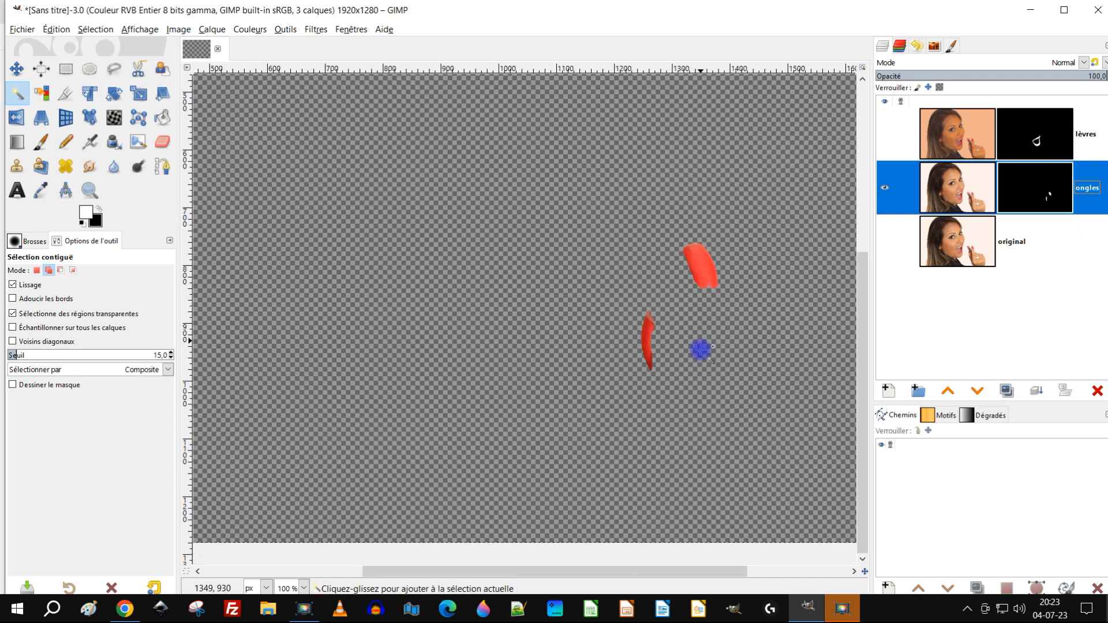
pyautogui.press('2')
pyautogui.click(895, 246)
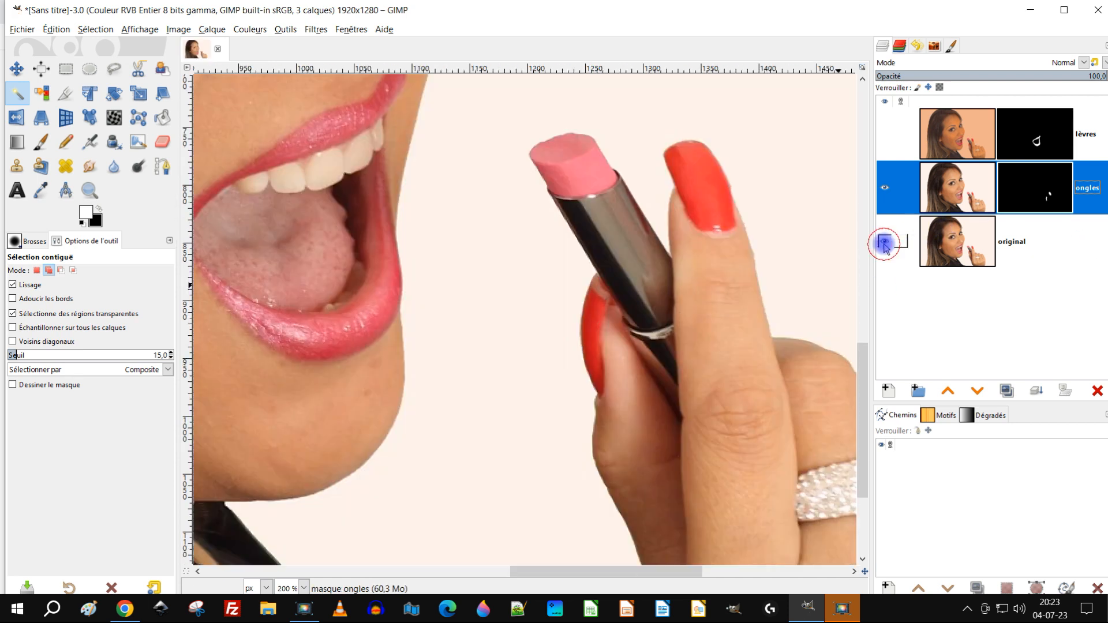
pyautogui.click(885, 135)
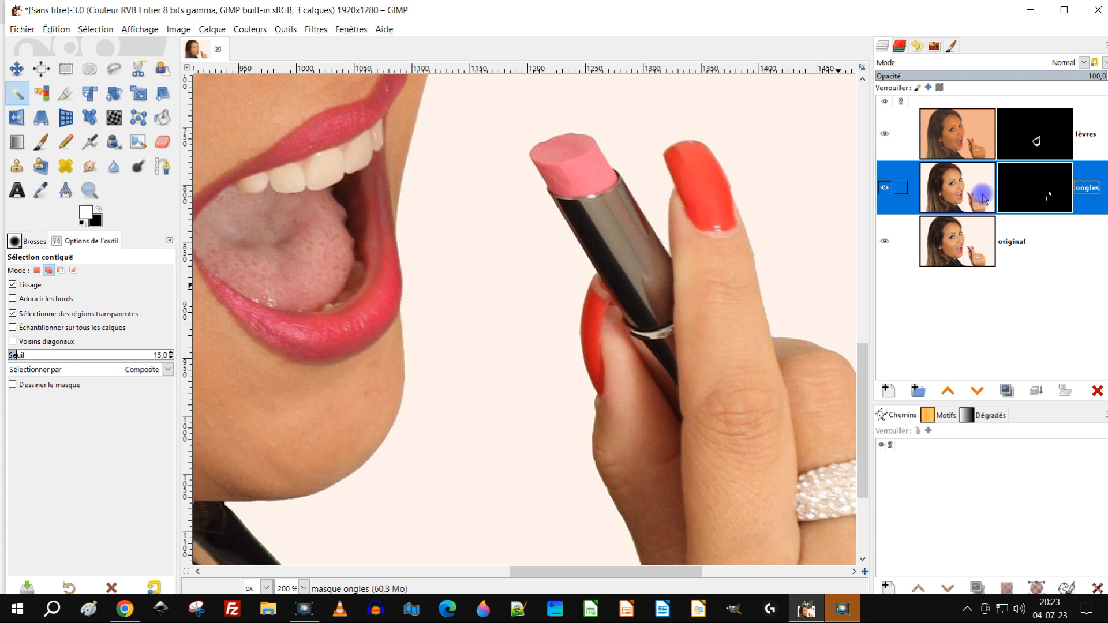
# Make the image of the ongles layer active instead of its mask and open the Hue-Saturation adjustment
pyautogui.click(955, 198)
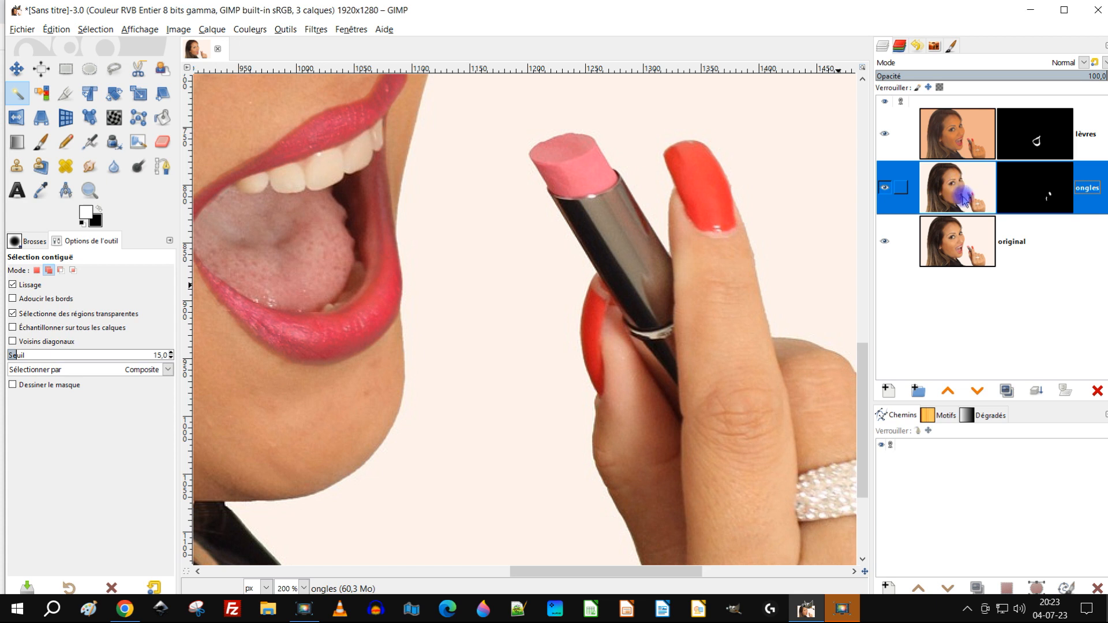
pyautogui.click(1021, 196)
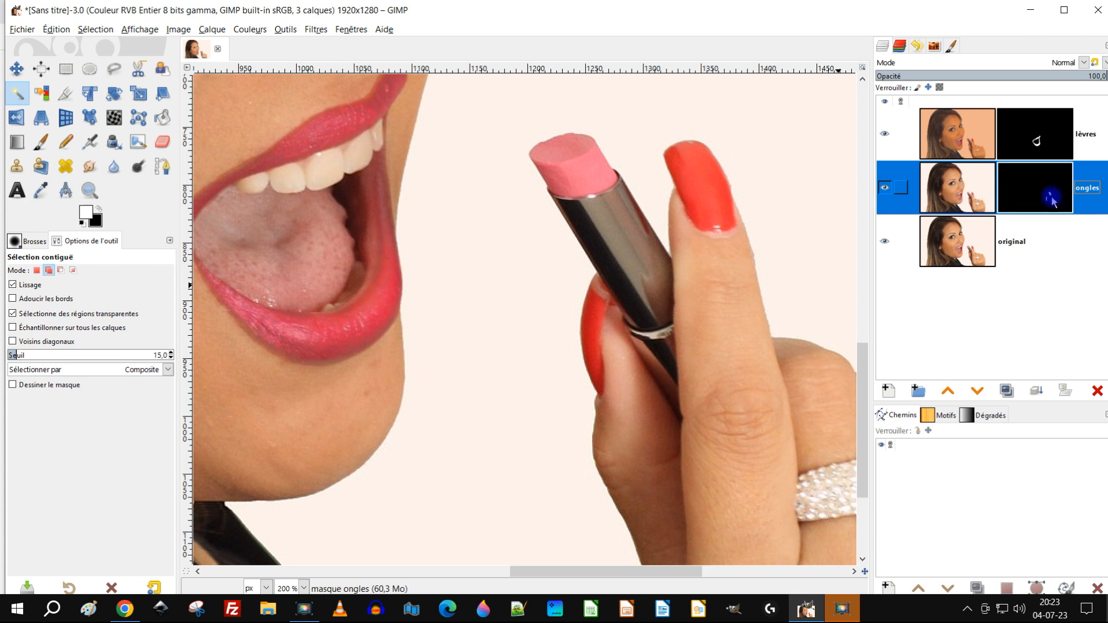
pyautogui.click(975, 196)
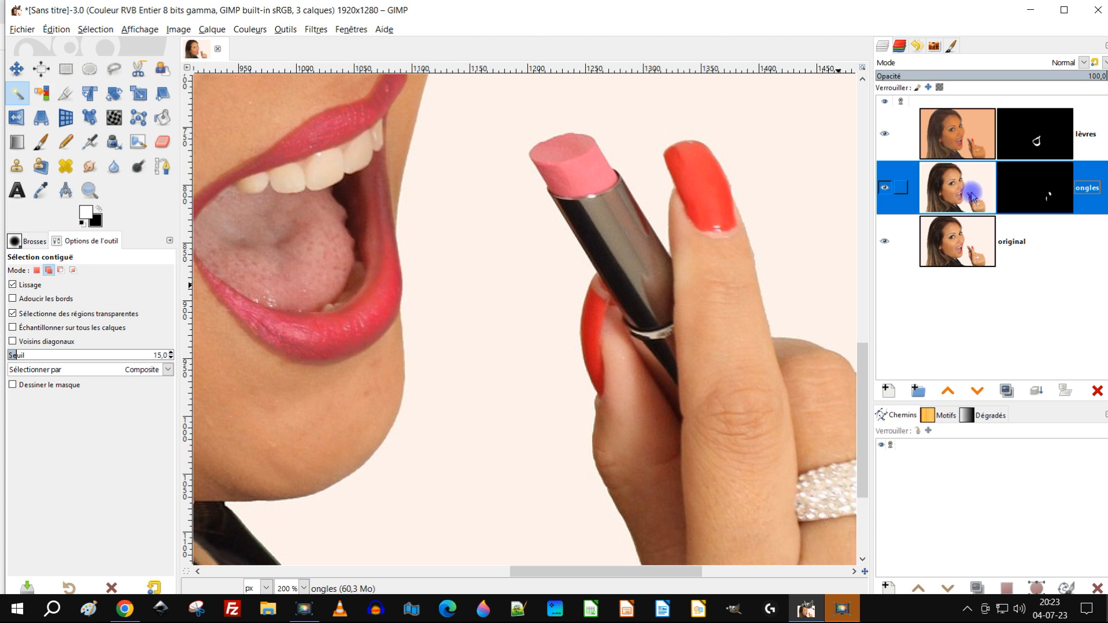
pyautogui.scroll(-2, 798, 248)
pyautogui.scroll(2, 600, 254)
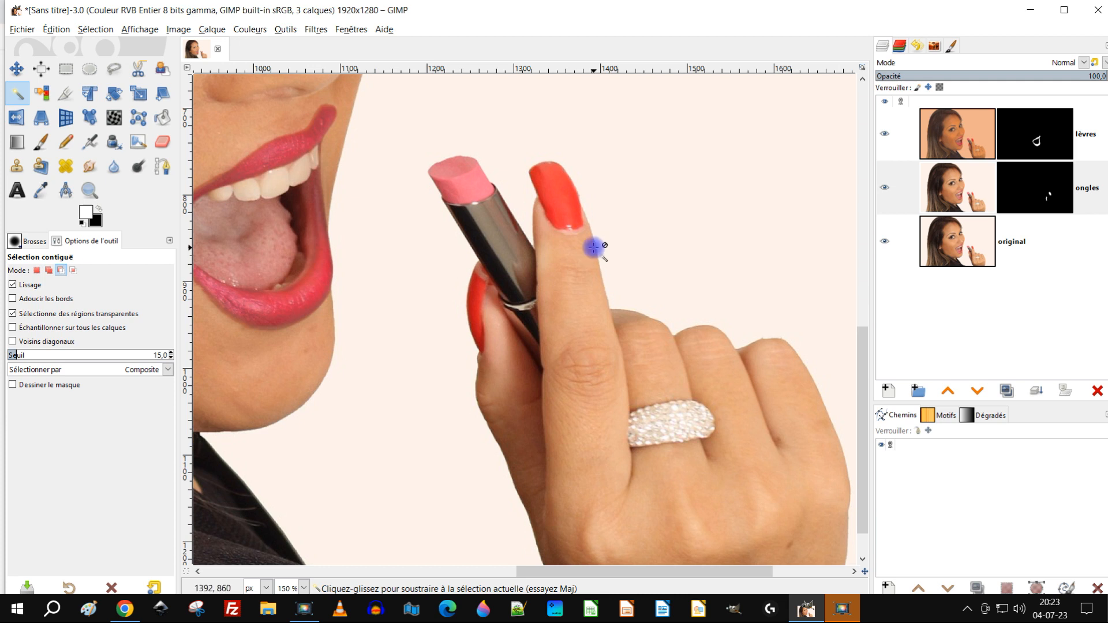
pyautogui.scroll(1, 593, 246)
pyautogui.click(955, 187)
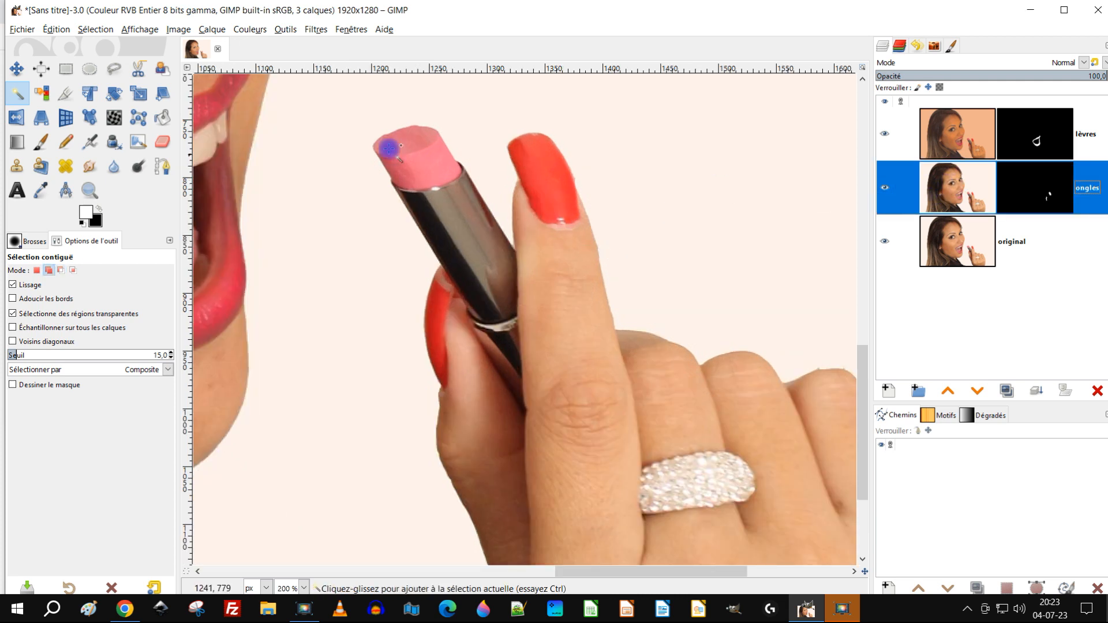
pyautogui.click(250, 30)
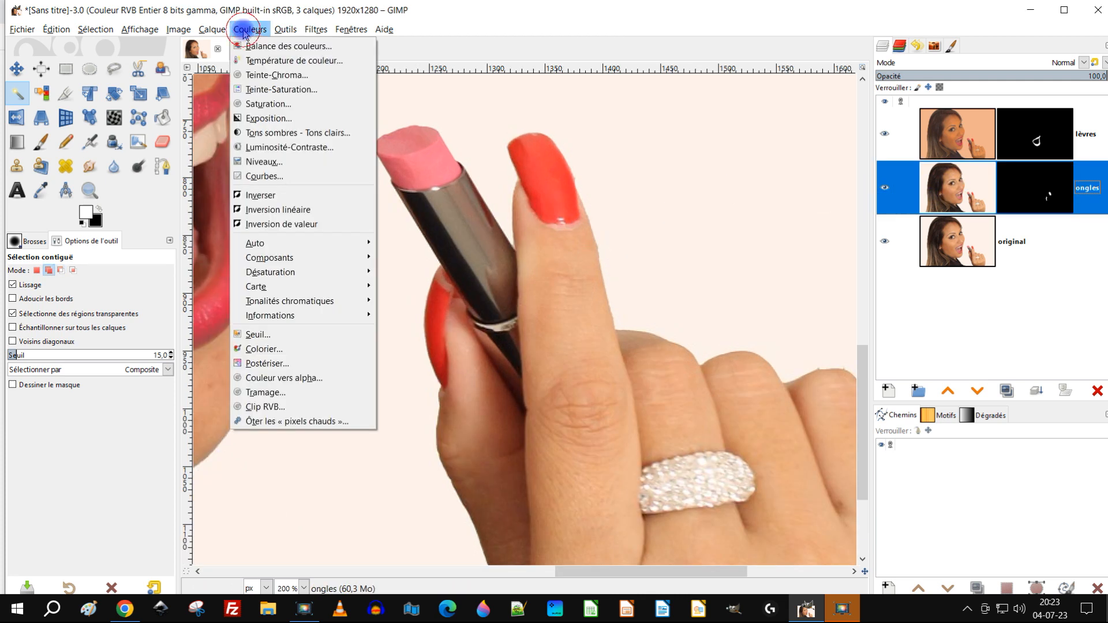
pyautogui.click(285, 94)
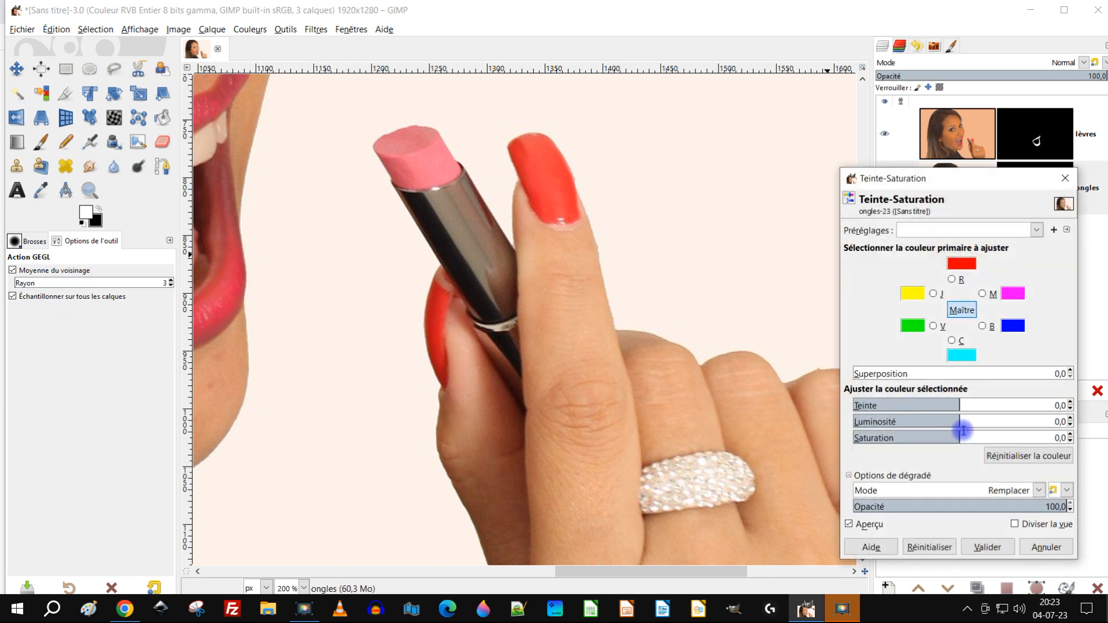
# Try shifting the nails' hue to -42.8 and check the pink tone against the lips
pyautogui.moveTo(959, 404); pyautogui.dragTo(936, 404)
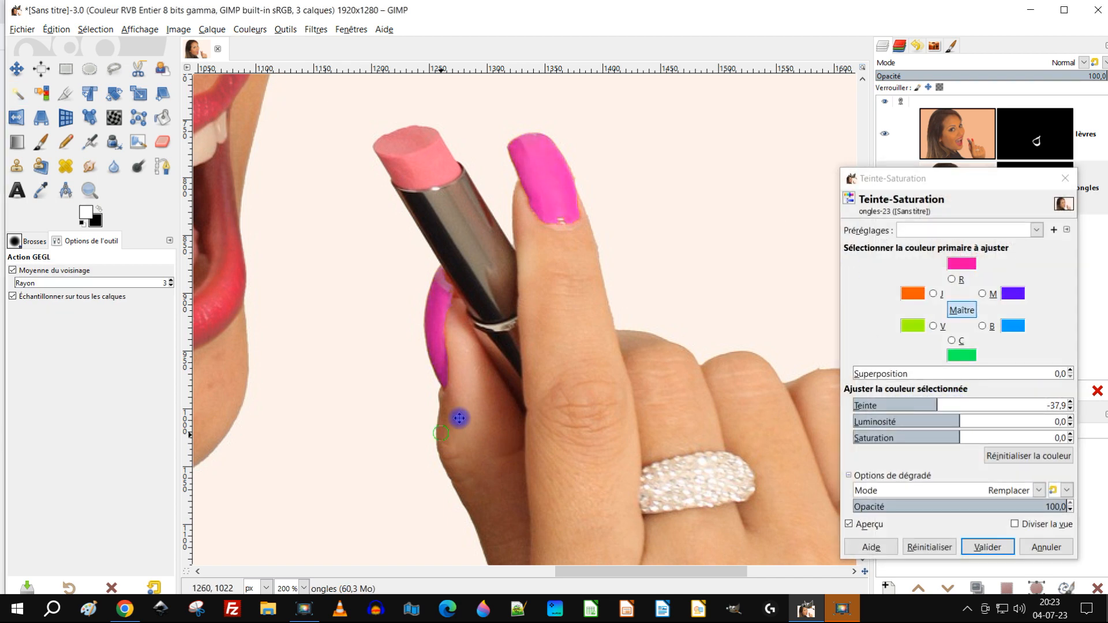
pyautogui.scroll(-1, 594, 438)
pyautogui.scroll(-1, 592, 410)
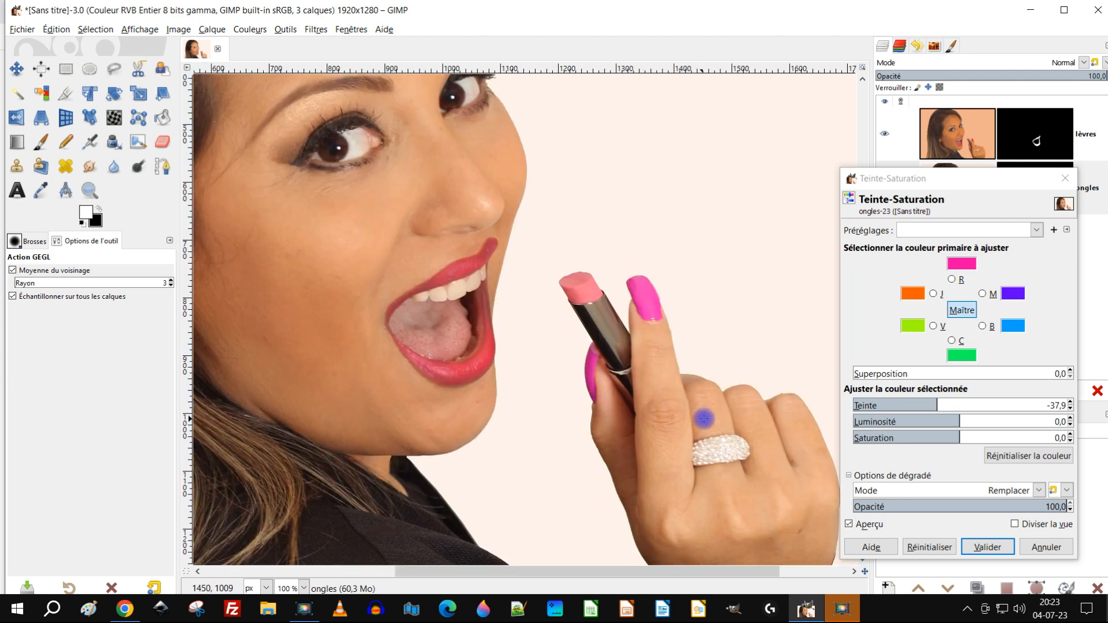
pyautogui.moveTo(704, 417); pyautogui.dragTo(630, 416)
pyautogui.moveTo(935, 403); pyautogui.dragTo(933, 404)
# Try several previously used Hue-Saturation presets on the nails
pyautogui.click(980, 229)
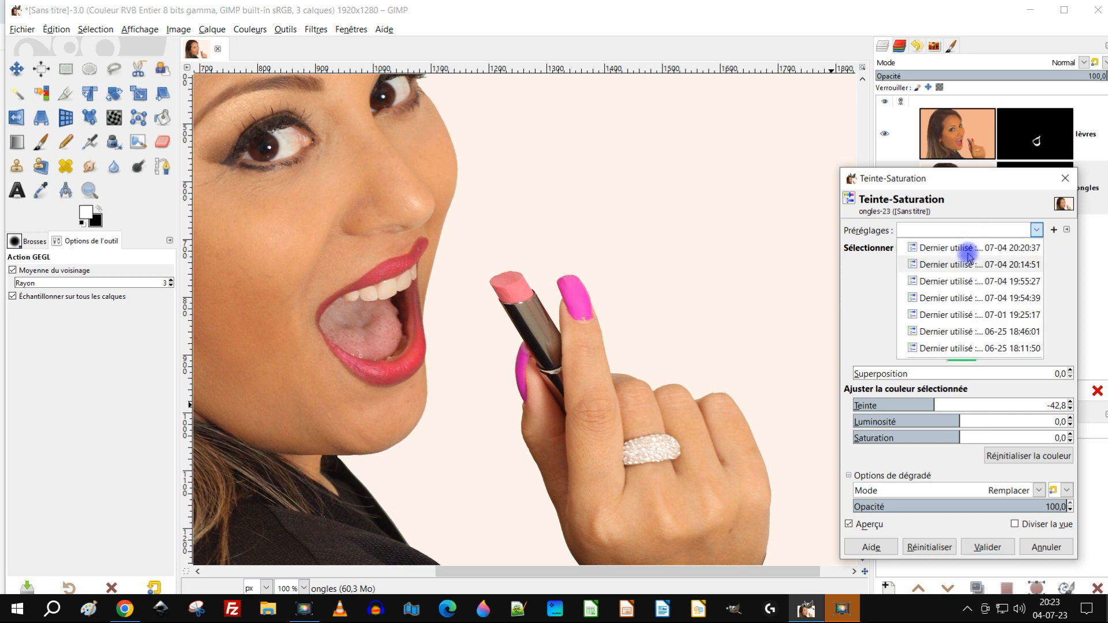
pyautogui.click(968, 252)
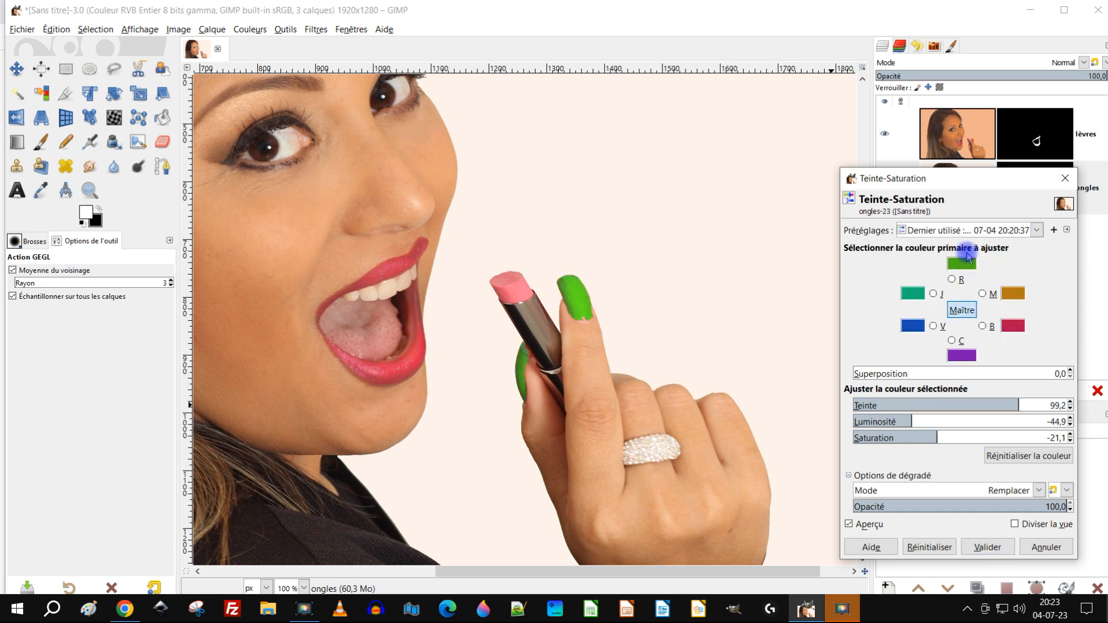
pyautogui.press('Down')
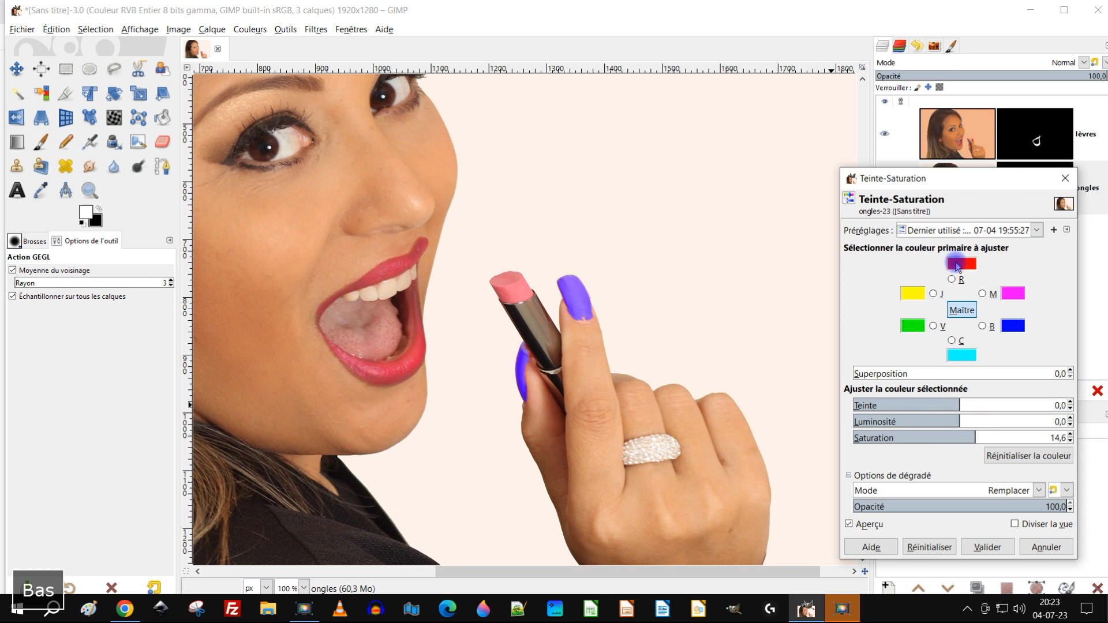
pyautogui.press('Down')
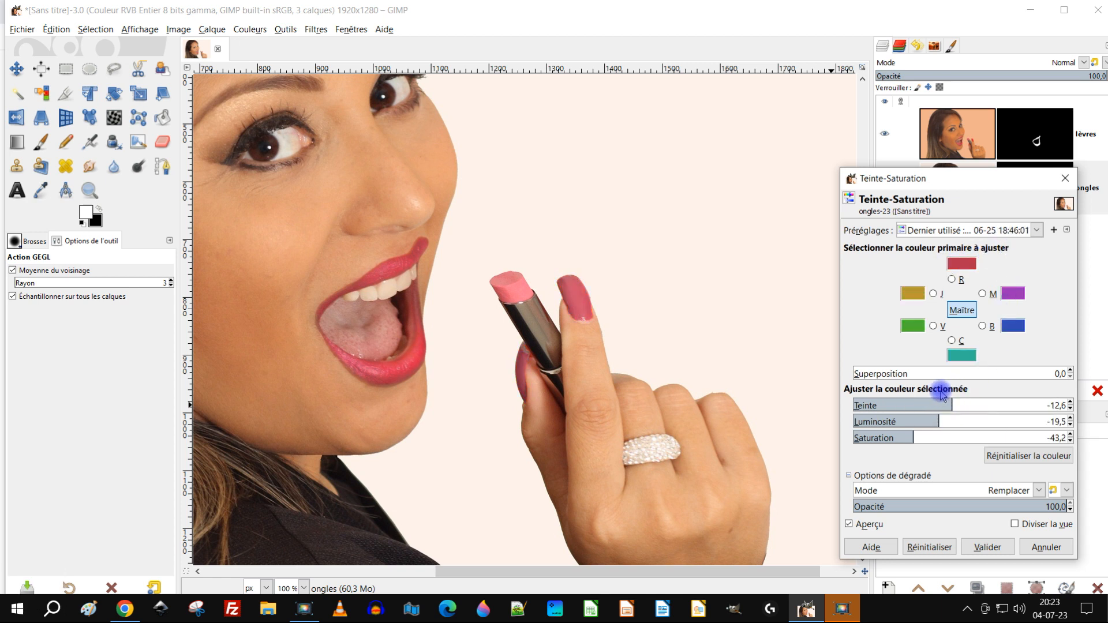
# Reset the color adjustment, set the nails' hue to -56.4 and apply it
pyautogui.click(1018, 455)
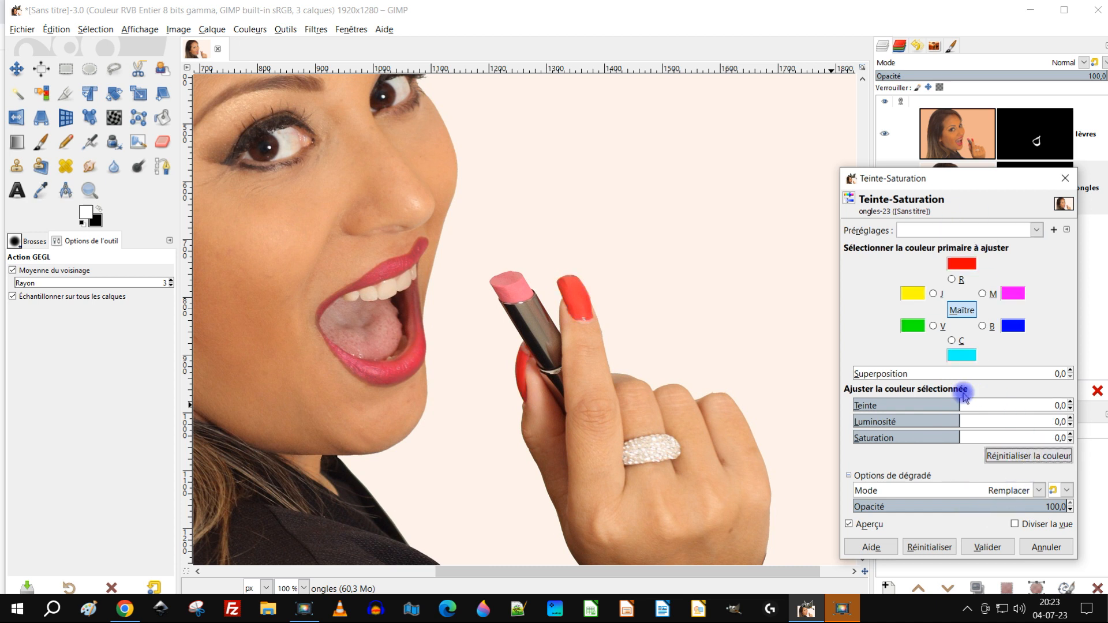
pyautogui.moveTo(960, 404); pyautogui.dragTo(926, 409)
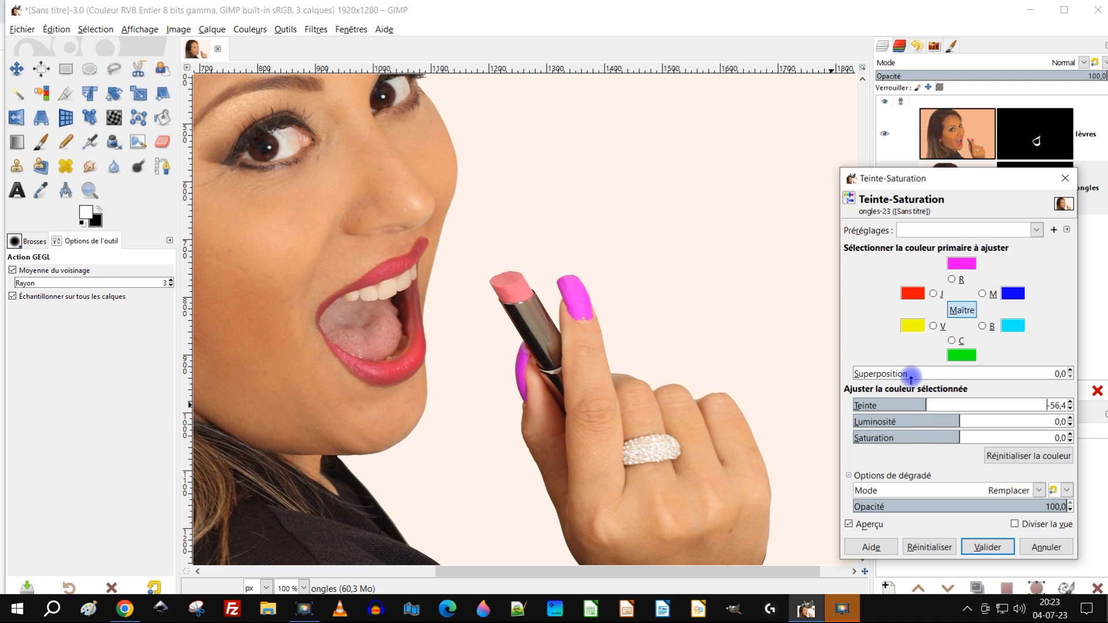
pyautogui.click(987, 546)
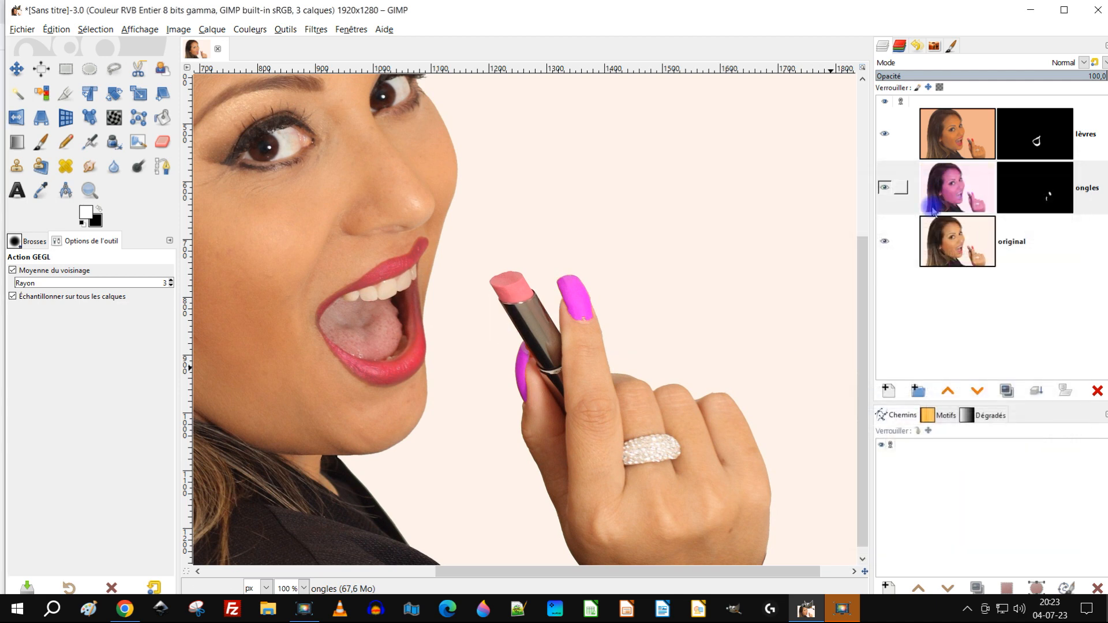
# Paint white on the ongles layer mask with the Paintbrush along the index fingernail's right edge and base
pyautogui.moveTo(628, 322); pyautogui.dragTo(693, 344)
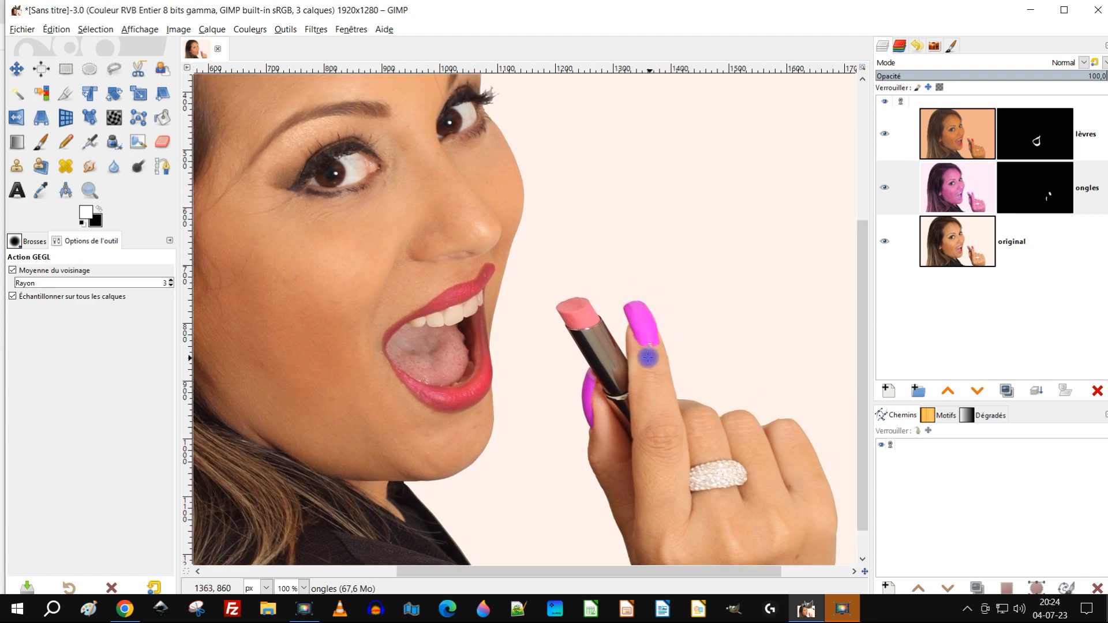
pyautogui.keyDown('ctrl'); pyautogui.scroll(5, 649, 358); pyautogui.keyUp('ctrl')
pyautogui.moveTo(683, 279); pyautogui.dragTo(651, 329)
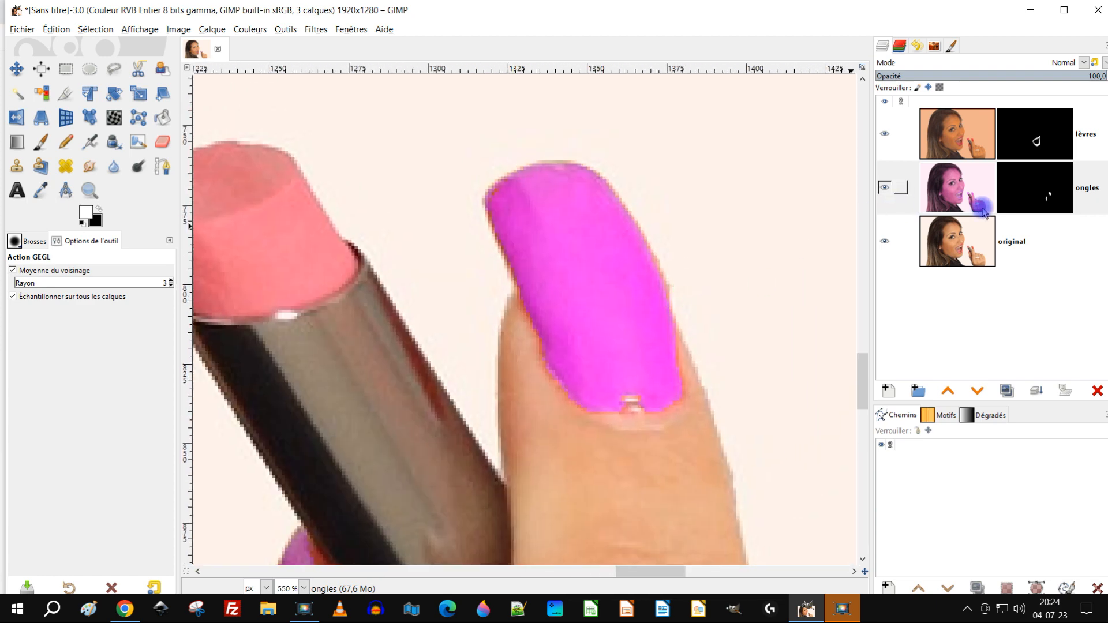
pyautogui.click(1033, 198)
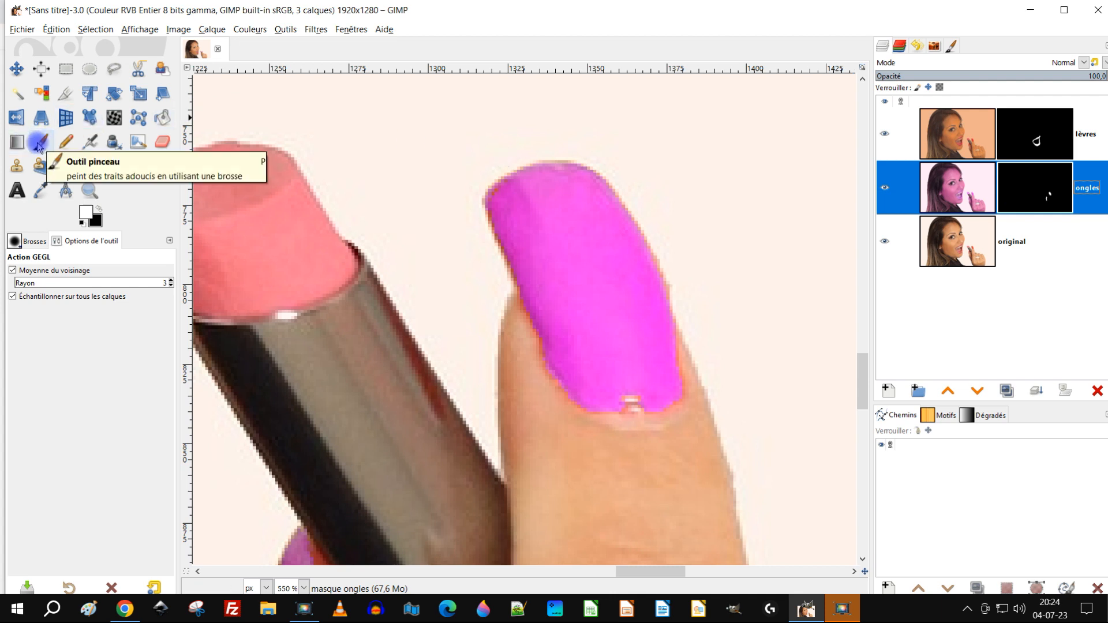
pyautogui.click(38, 144)
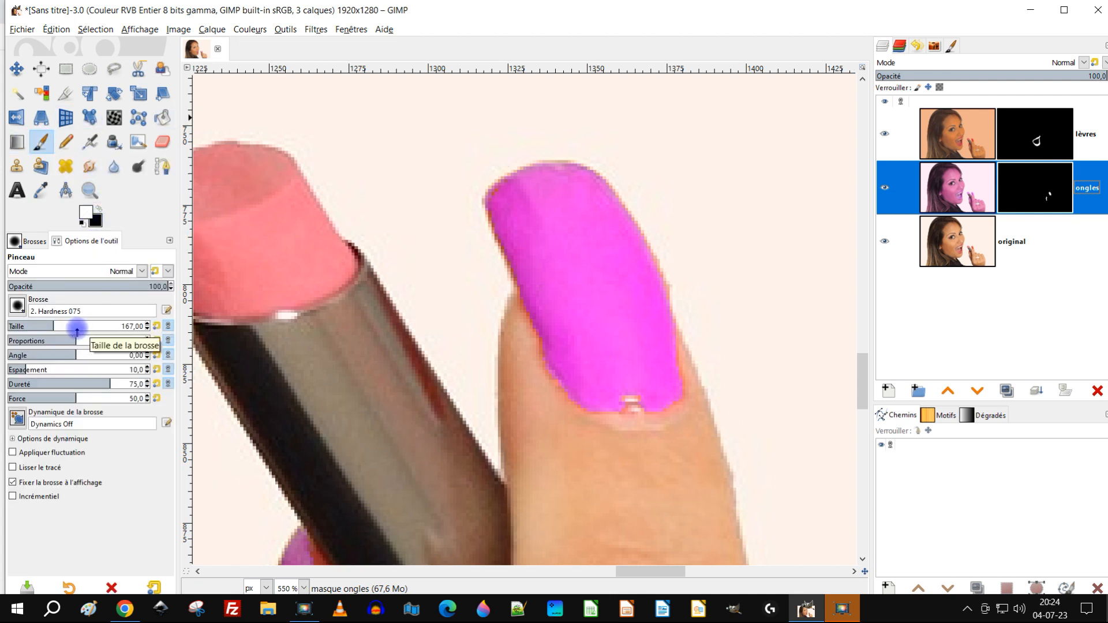
pyautogui.scroll(1, 763, 326)
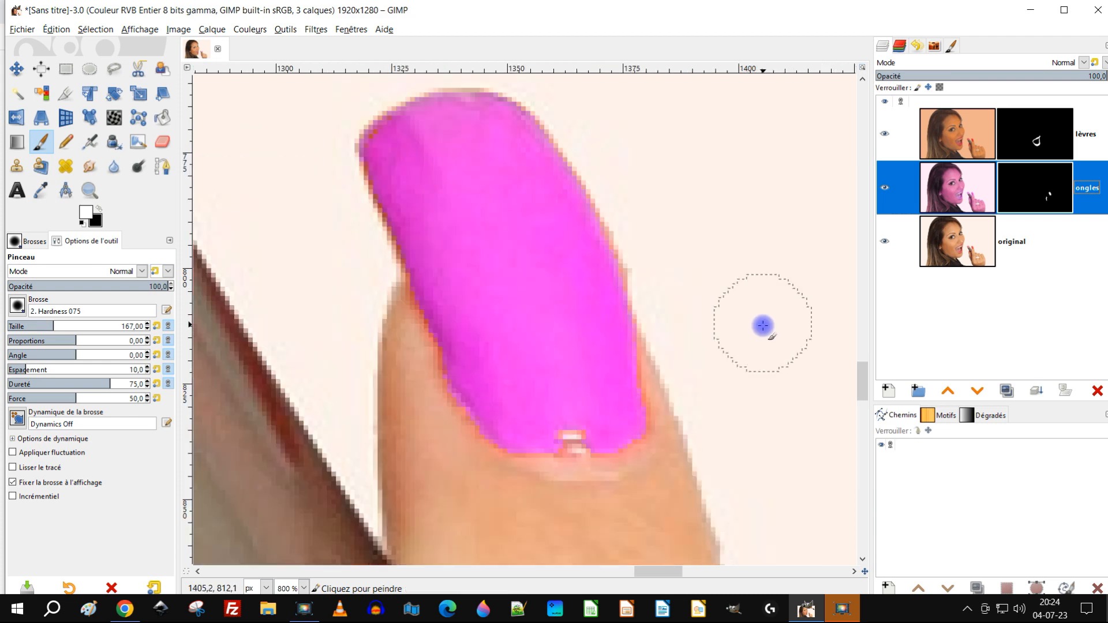
pyautogui.scroll(1, 594, 388)
pyautogui.click(603, 363)
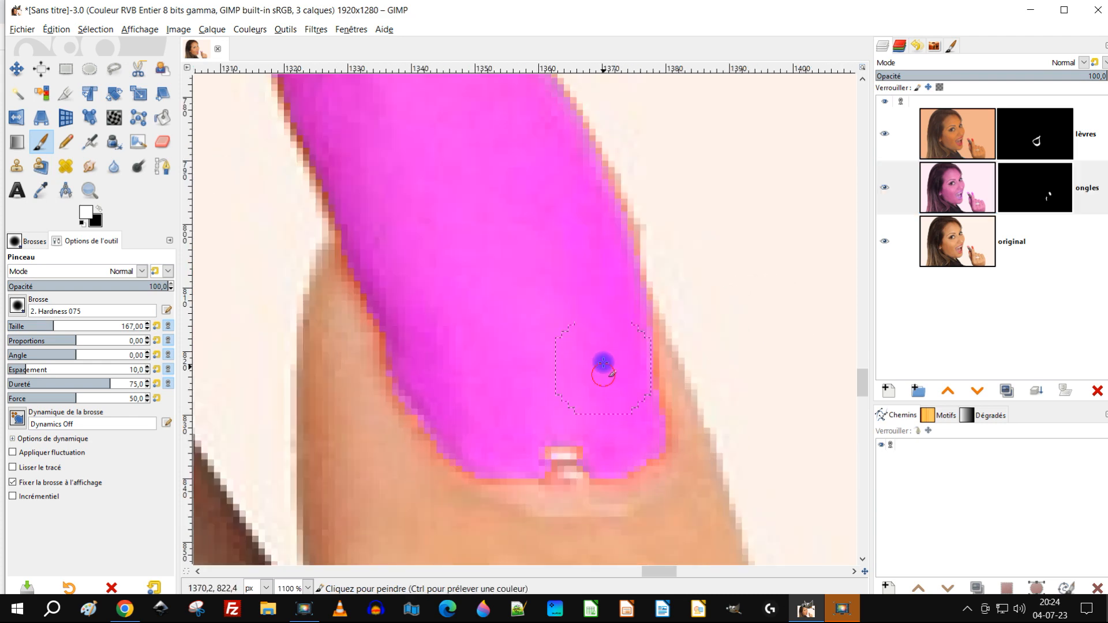
pyautogui.click(583, 179)
pyautogui.moveTo(570, 391)
pyautogui.mouseDown()
pyautogui.moveTo(561, 433)
pyautogui.moveTo(514, 427)
pyautogui.mouseUp()
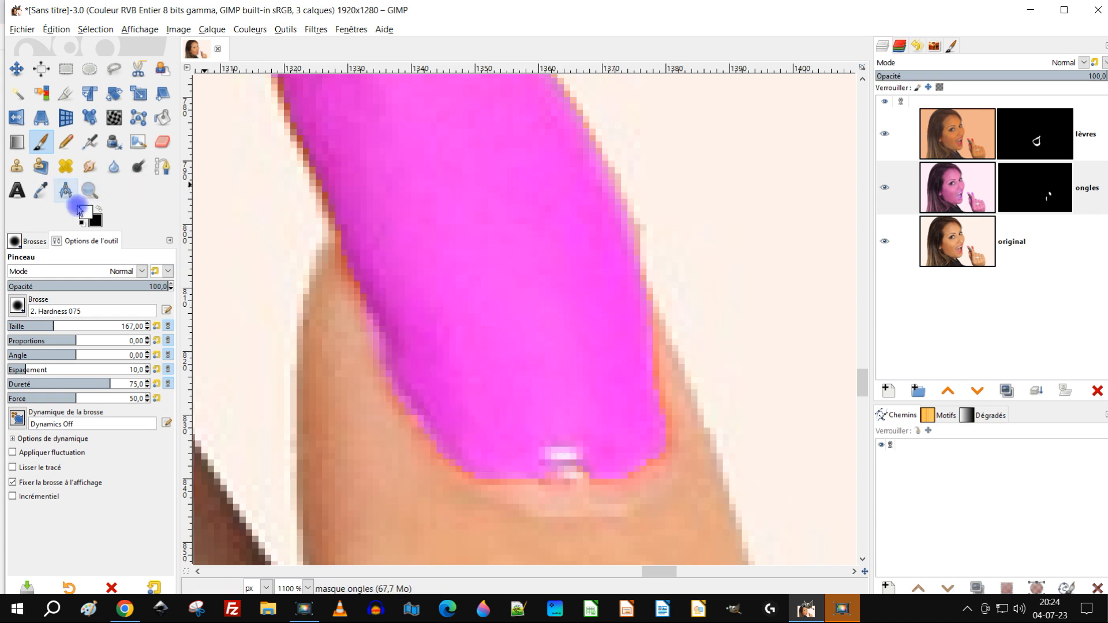
# Paint white on the ongles layer mask along the left edge of the index fingernail
pyautogui.click(1019, 196)
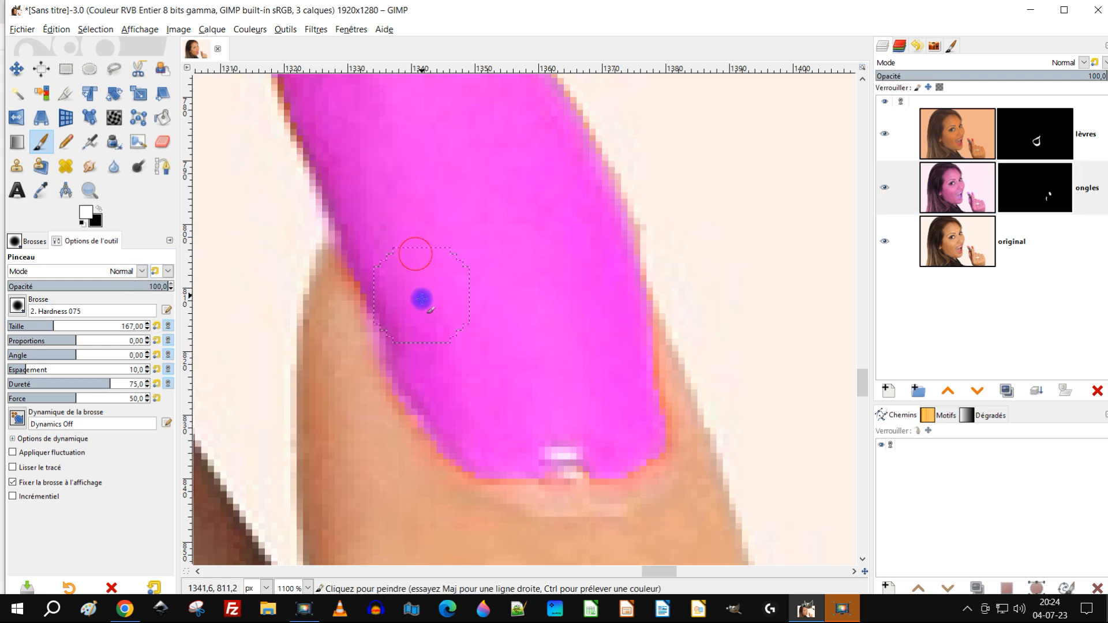
pyautogui.moveTo(491, 449)
pyautogui.mouseDown()
pyautogui.moveTo(621, 454)
pyautogui.moveTo(633, 445)
pyautogui.moveTo(611, 293)
pyautogui.mouseUp()
pyautogui.moveTo(426, 156)
pyautogui.mouseDown()
pyautogui.moveTo(495, 297)
pyautogui.moveTo(598, 406)
pyautogui.mouseUp()
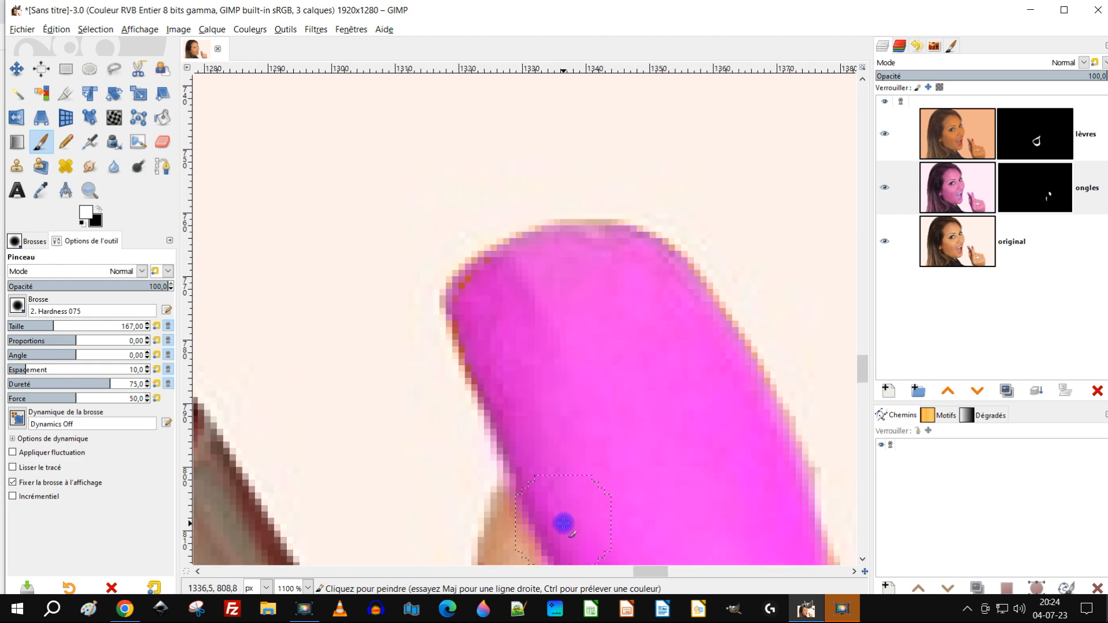
pyautogui.scroll(-7, 652, 339)
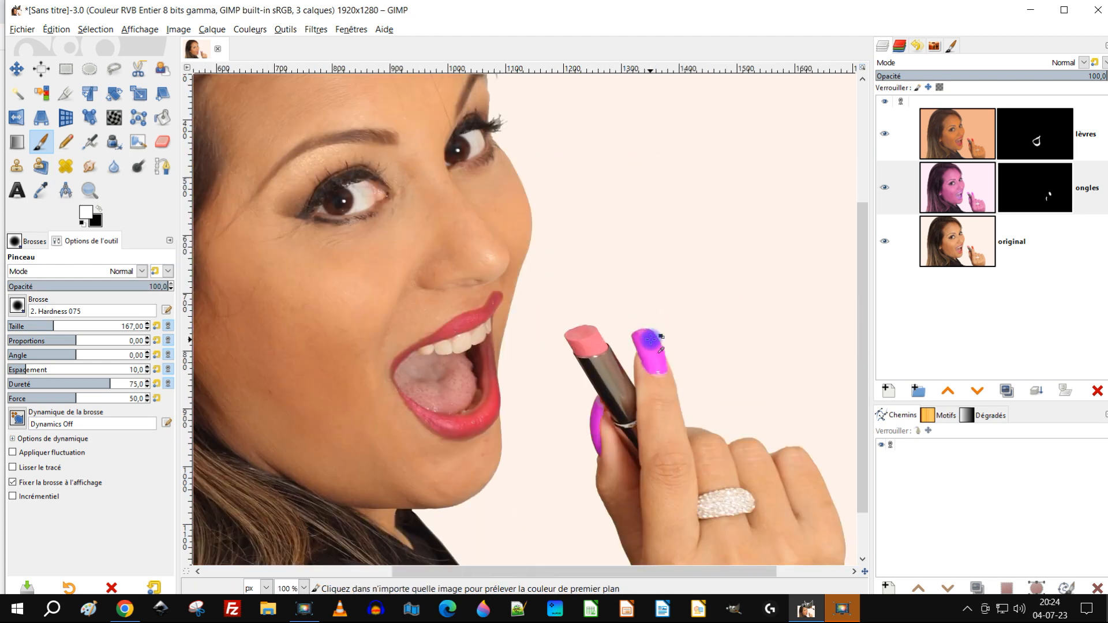
# Examine the thumbnail's edges up close and the recolored nails as a whole against the lips
pyautogui.scroll(6, 606, 438)
pyautogui.moveTo(509, 267)
pyautogui.mouseDown()
pyautogui.moveTo(486, 239)
pyautogui.moveTo(469, 427)
pyautogui.mouseUp()
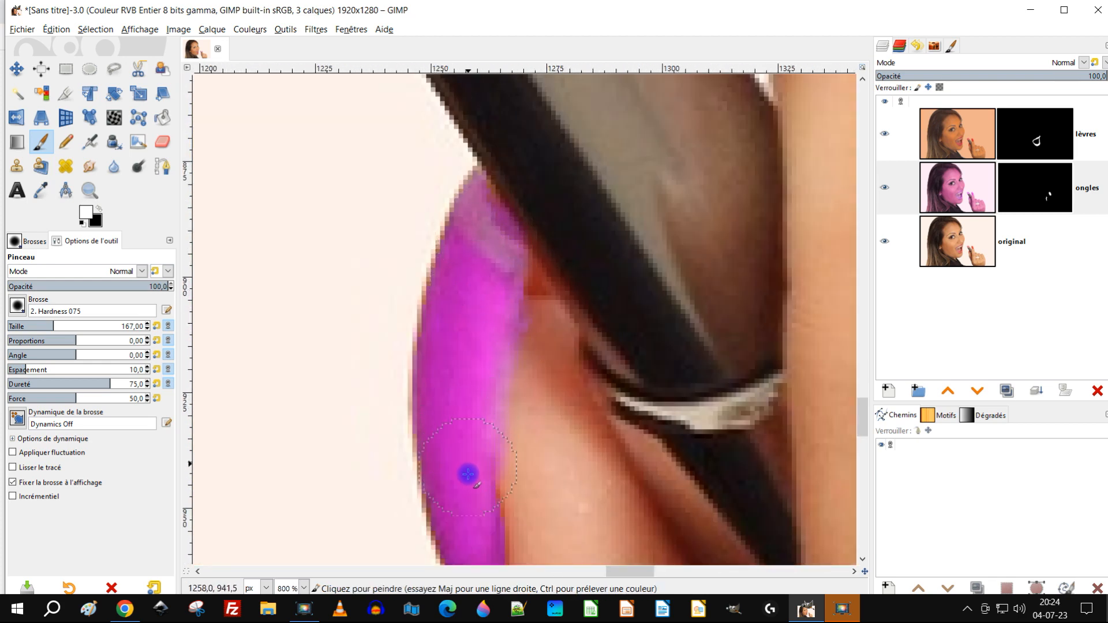
pyautogui.scroll(-4, 555, 429)
pyautogui.moveTo(587, 434); pyautogui.dragTo(564, 359)
pyautogui.scroll(-2, 529, 294)
pyautogui.scroll(2, 531, 250)
pyautogui.scroll(-3, 524, 262)
pyautogui.scroll(1, 513, 278)
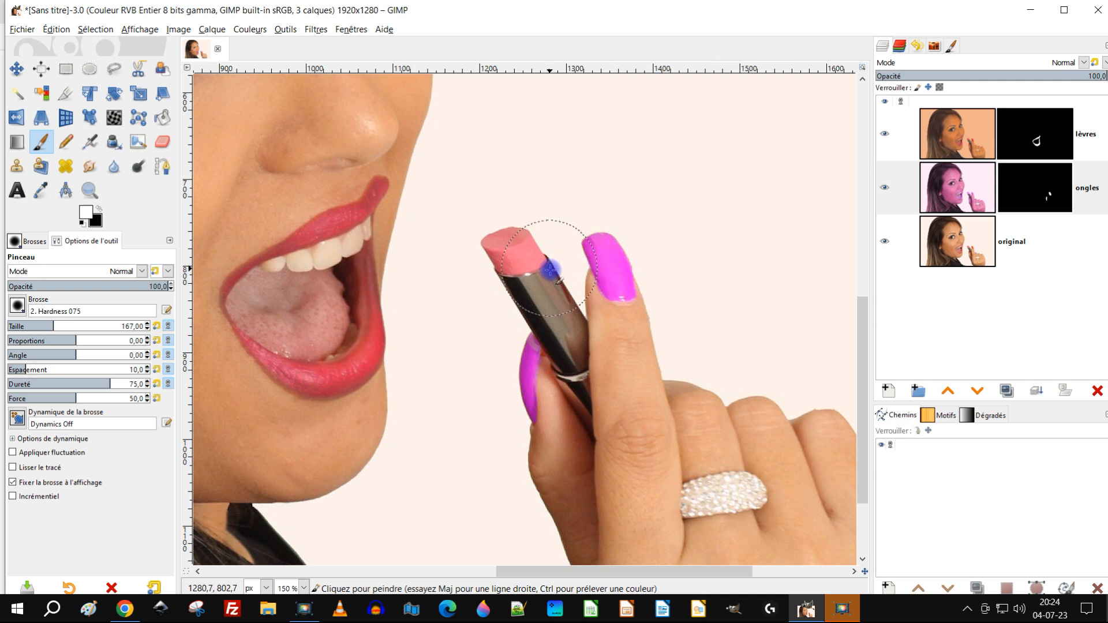
pyautogui.scroll(1, 552, 270)
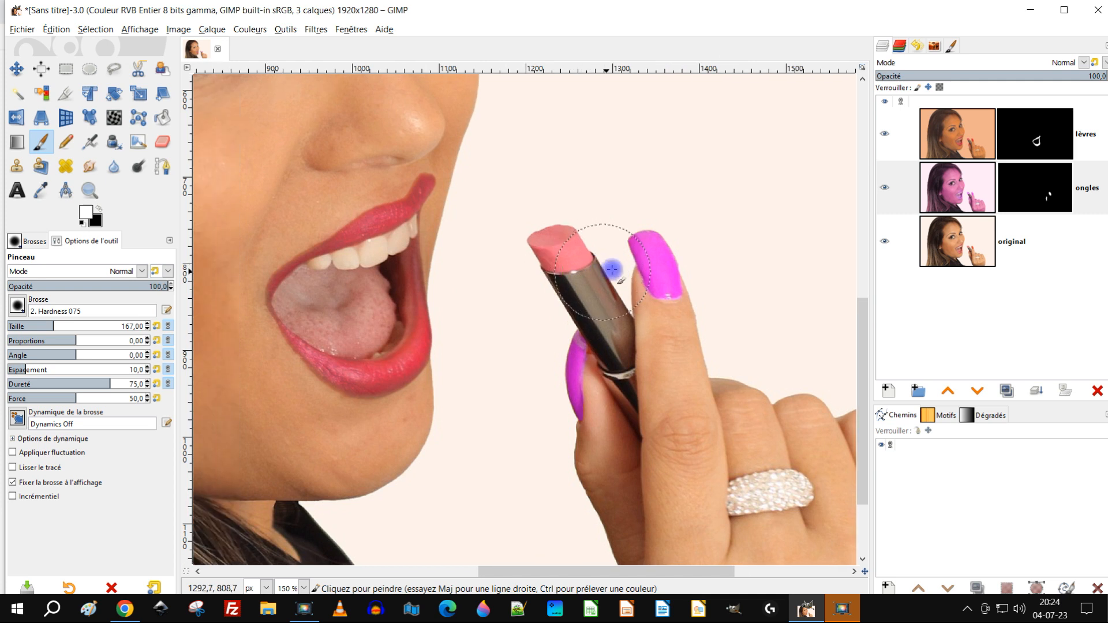
# Duplicate the original layer and rename the copy "rouge à lèvrre"
pyautogui.click(956, 255)
pyautogui.click(1007, 391)
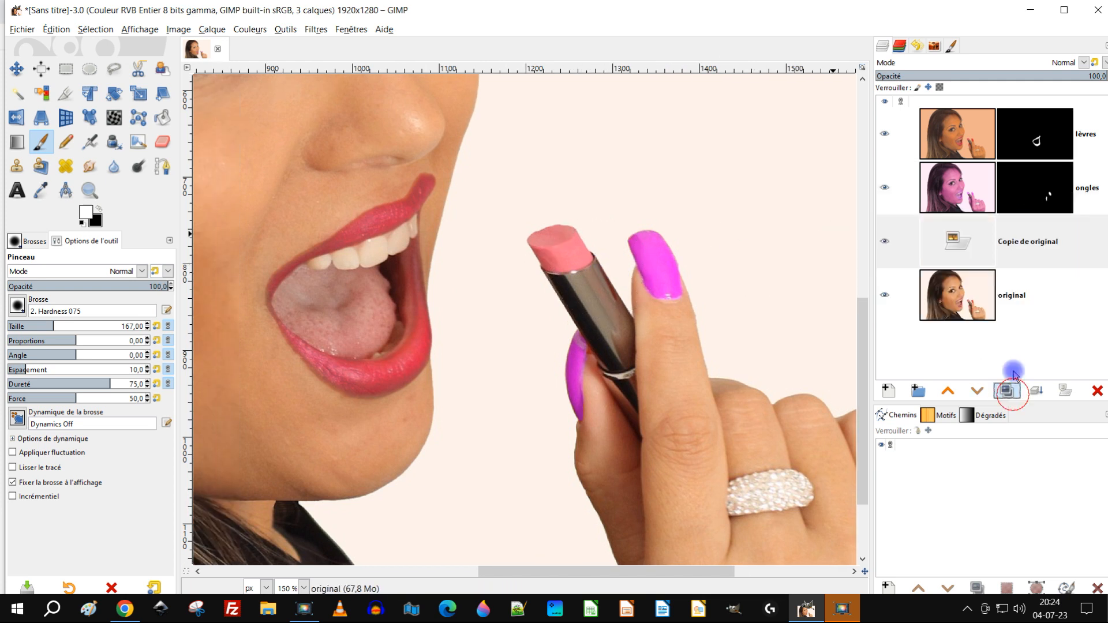
pyautogui.rightClick(967, 246)
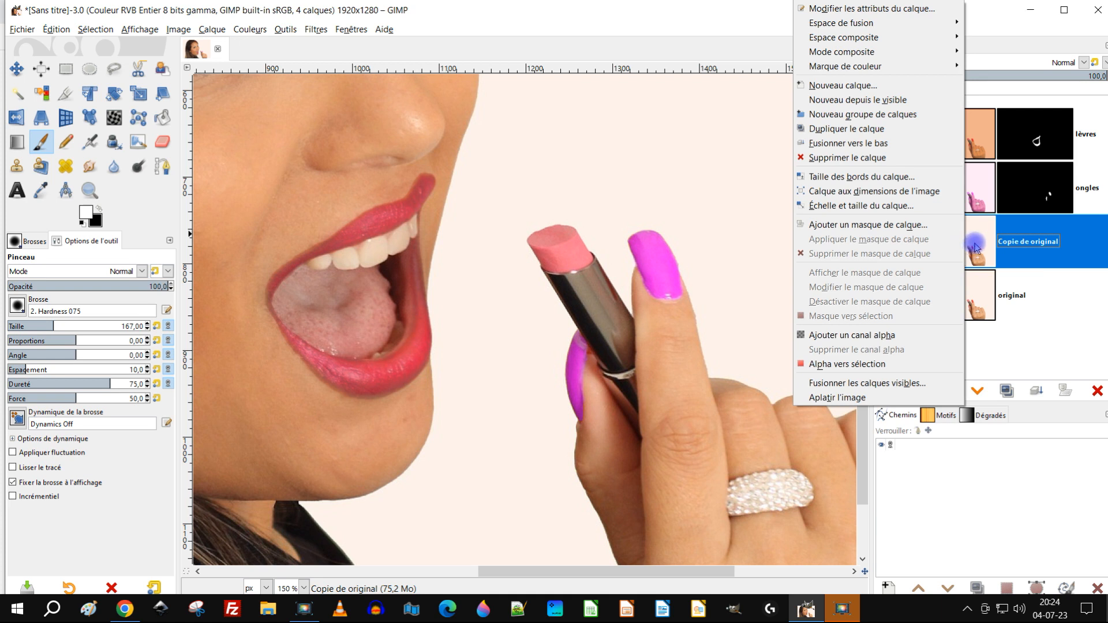
pyautogui.click(1002, 249)
pyautogui.doubleClick(1015, 242)
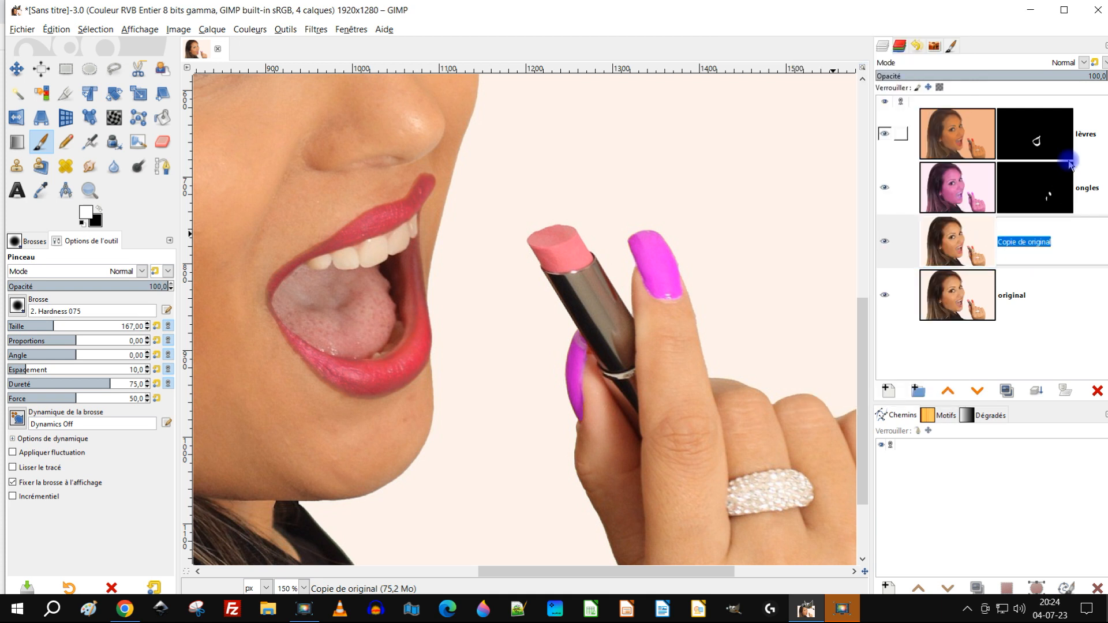
pyautogui.write('rouge à l')
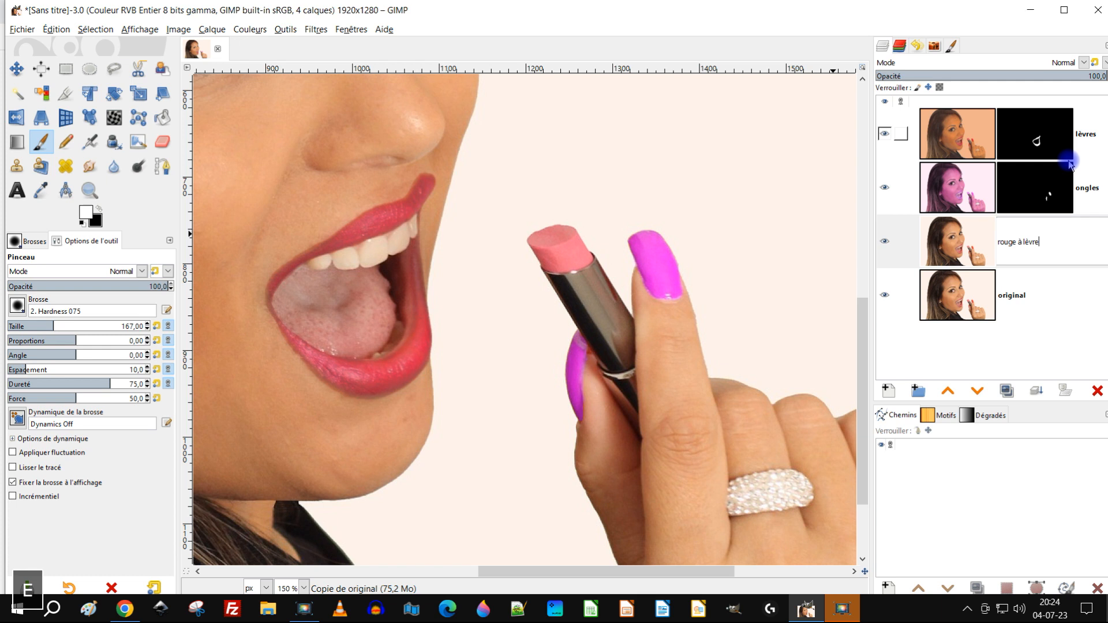
pyautogui.write('èvre')
pyautogui.press('BackSpace')
pyautogui.write('e')
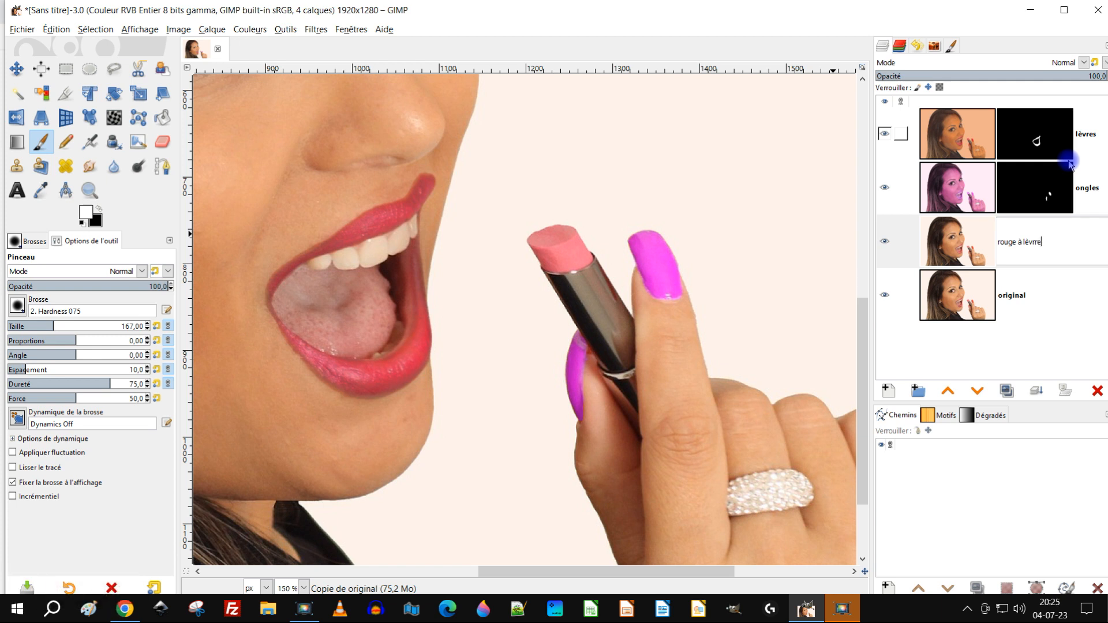
pyautogui.press('Return')
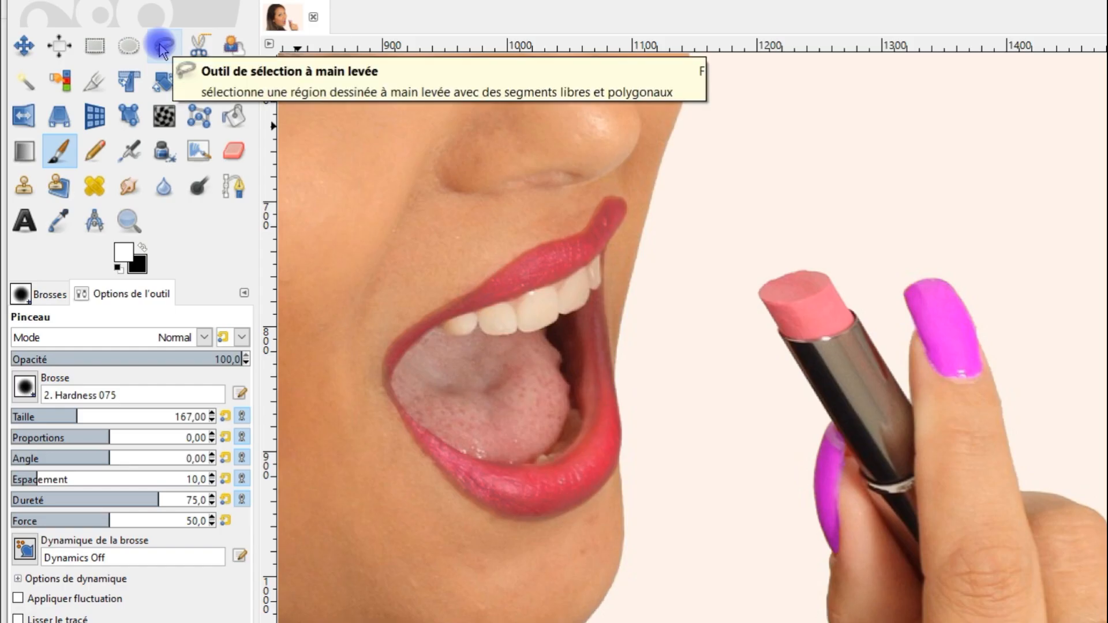
# Begin a Scissors Select contour around the pink lipstick tip, tracing its upper rim and right side down to the tube
pyautogui.click(161, 48)
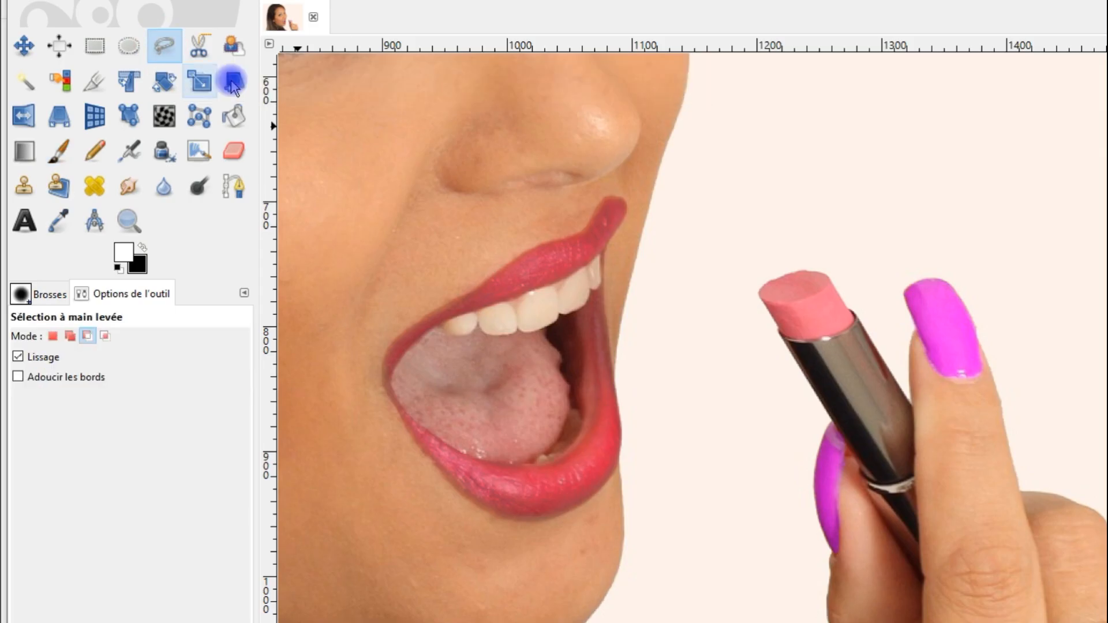
pyautogui.click(201, 50)
pyautogui.scroll(5, 772, 255)
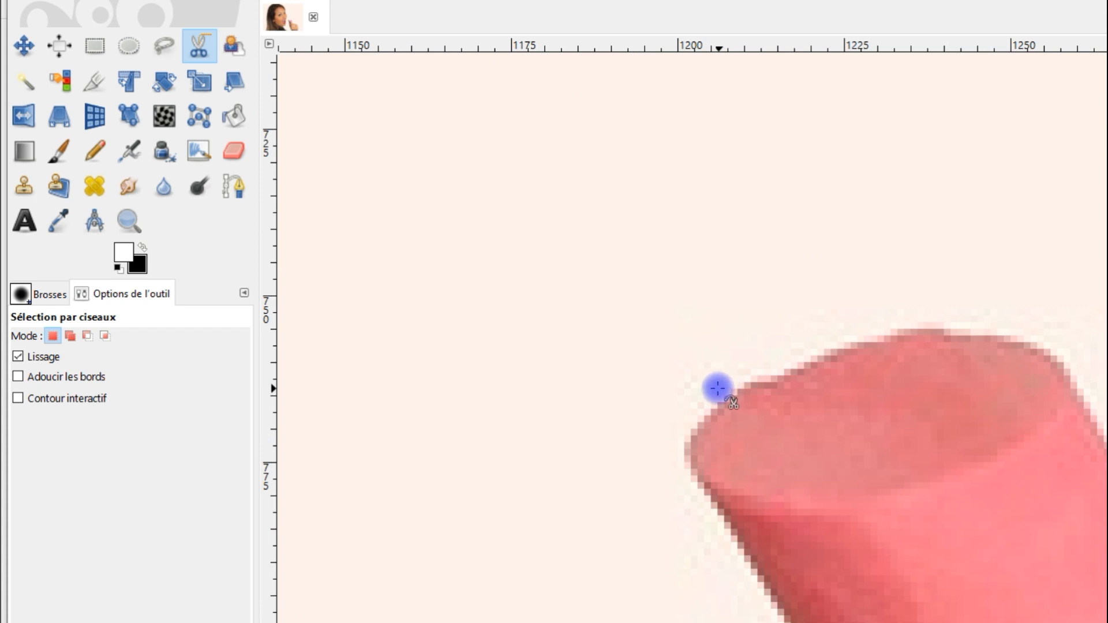
pyautogui.click(717, 389)
pyautogui.click(902, 315)
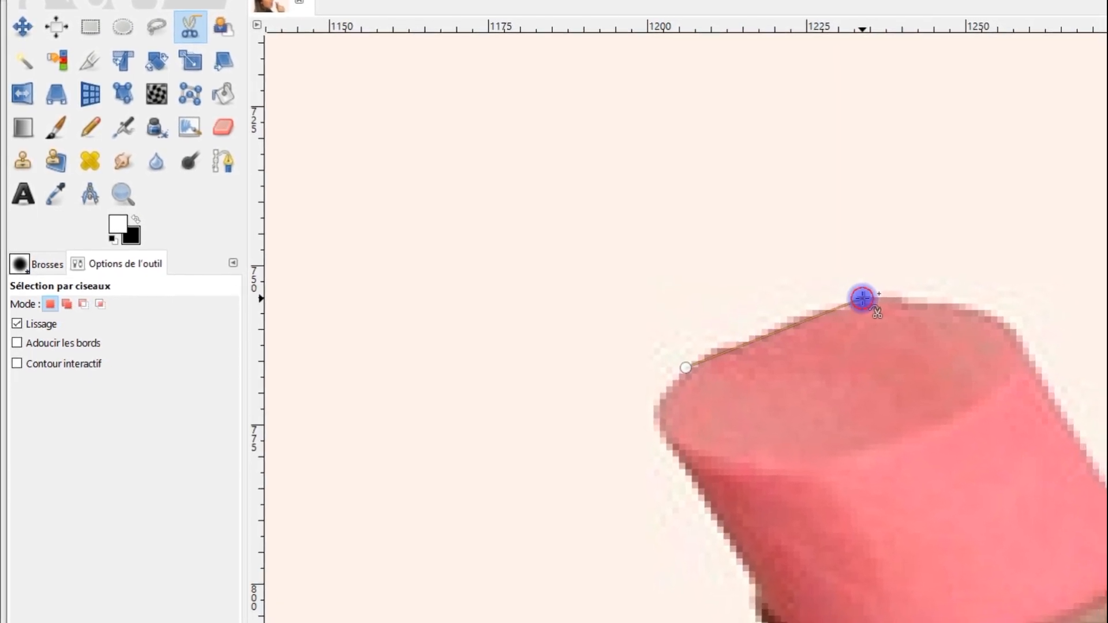
pyautogui.click(982, 322)
pyautogui.click(1027, 341)
pyautogui.click(1064, 434)
pyautogui.click(821, 413)
pyautogui.moveTo(822, 428); pyautogui.dragTo(797, 320)
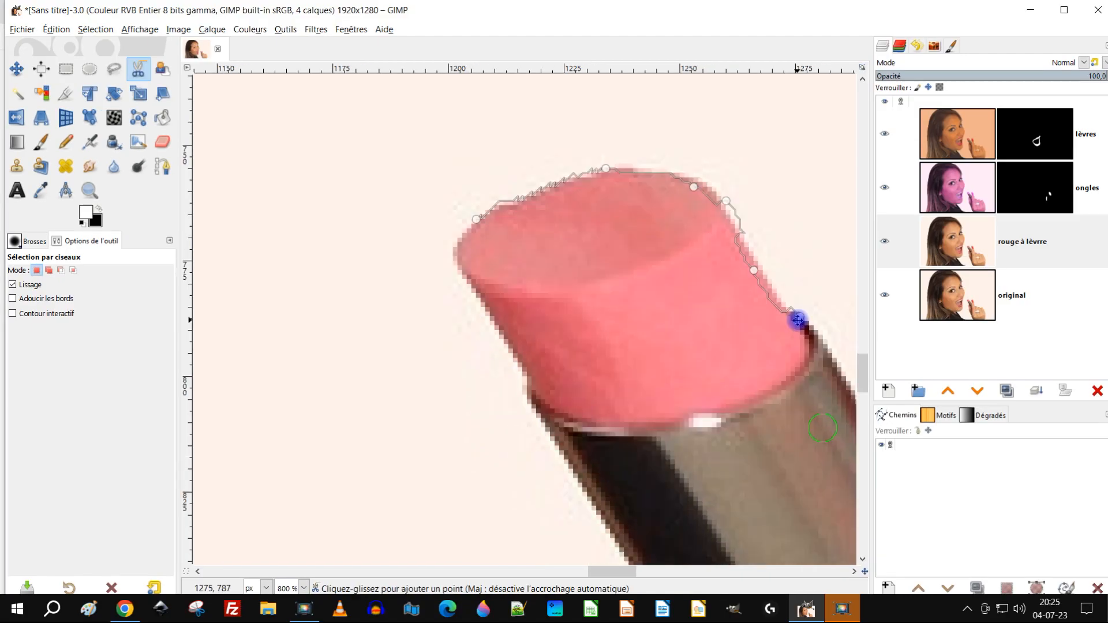
# Continue the scissors contour along the lipstick's base and left side, close it, and convert it to a selection
pyautogui.click(803, 345)
pyautogui.click(742, 396)
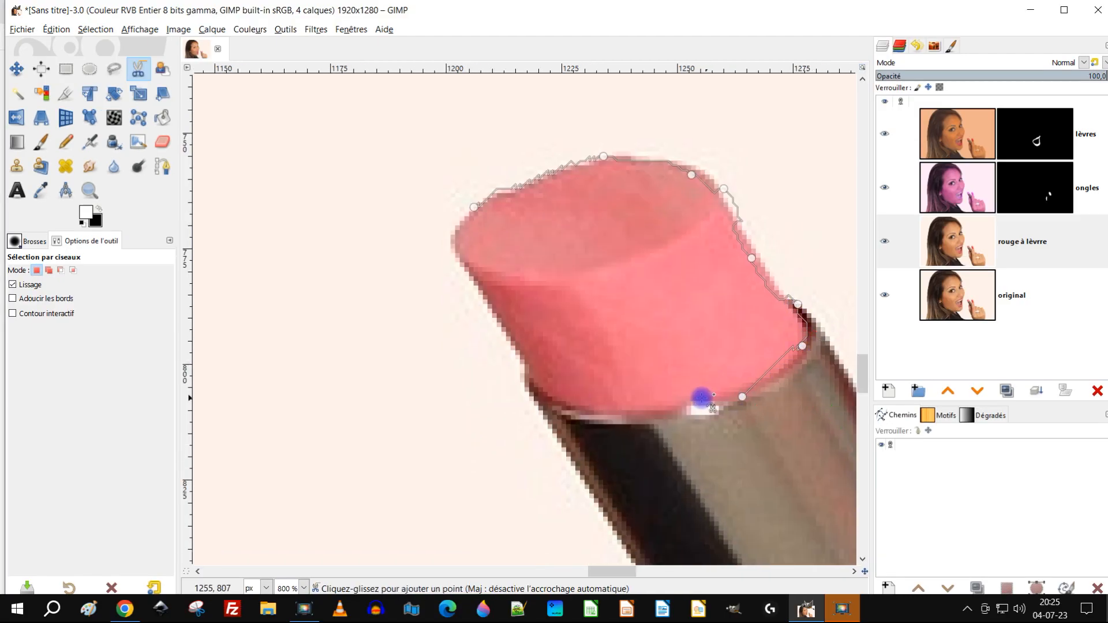
pyautogui.click(695, 400)
pyautogui.click(627, 410)
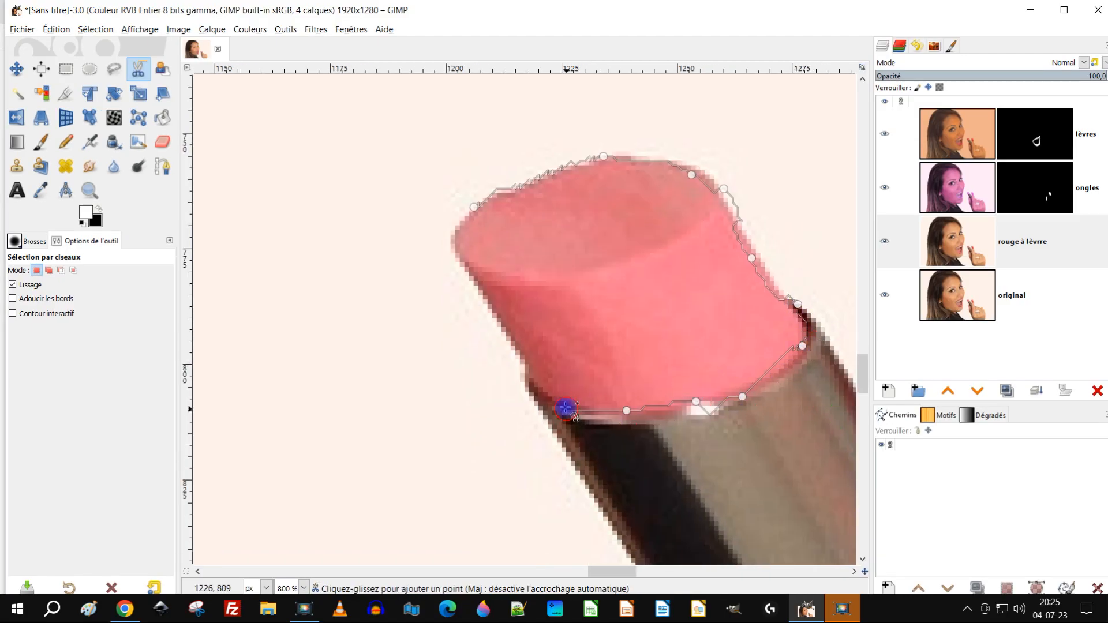
pyautogui.click(529, 382)
pyautogui.click(515, 355)
pyautogui.click(450, 249)
pyautogui.click(465, 216)
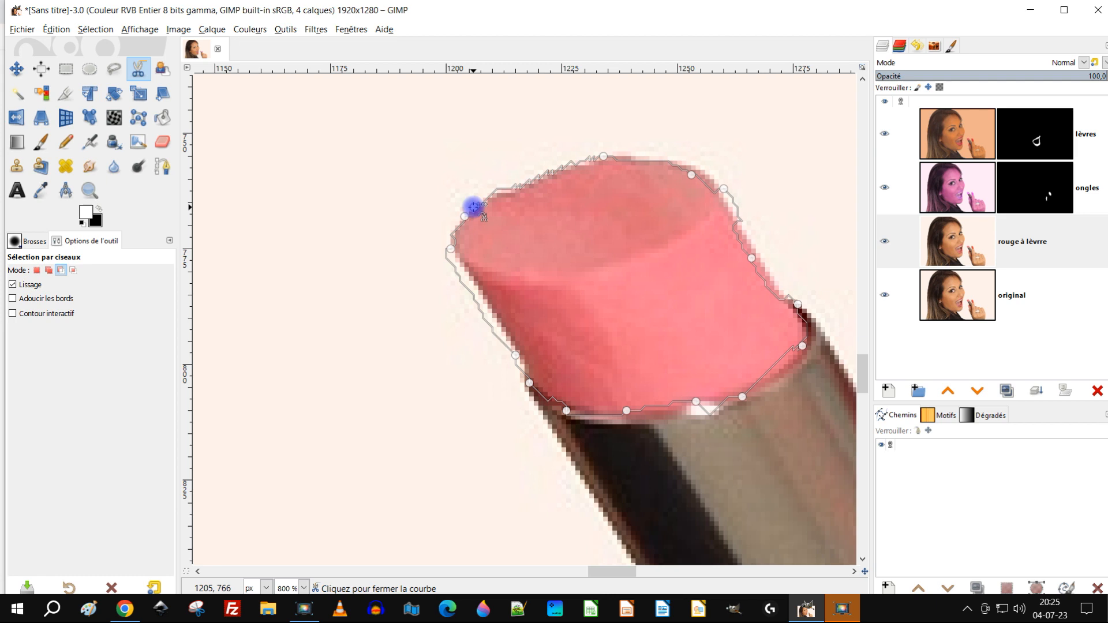
pyautogui.click(473, 206)
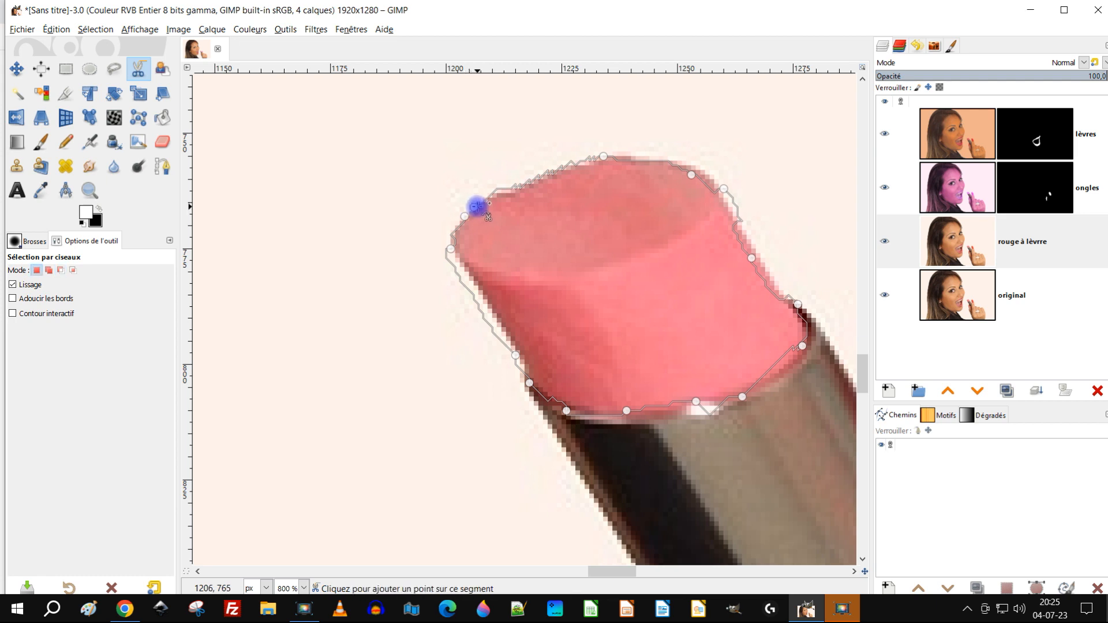
pyautogui.hotkey('ctrl', 'z')
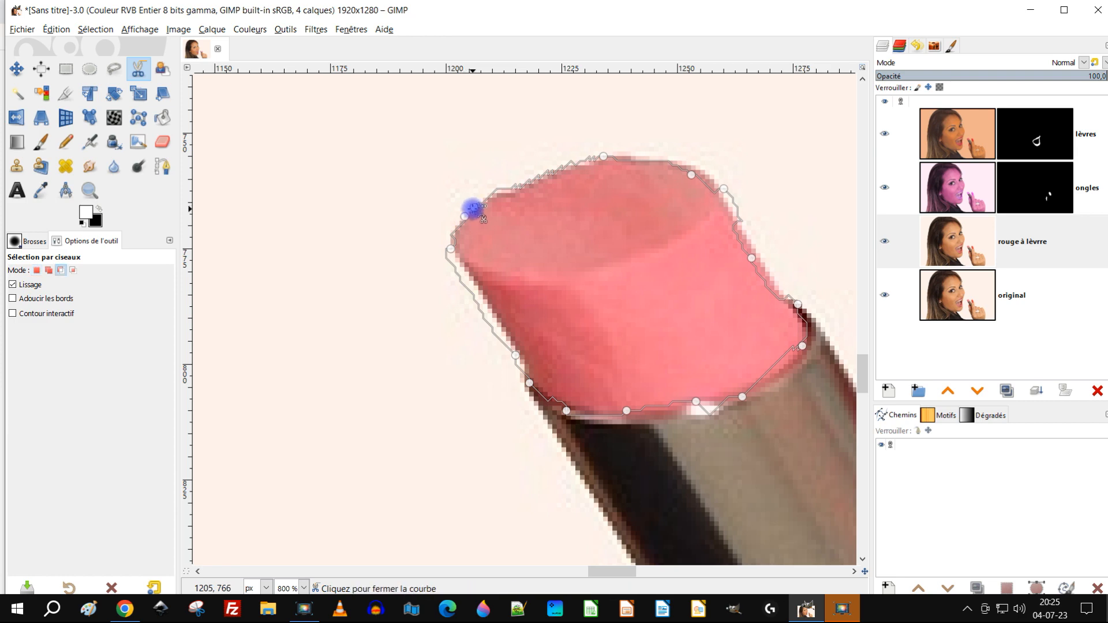
pyautogui.hotkey('ctrl', 'y')
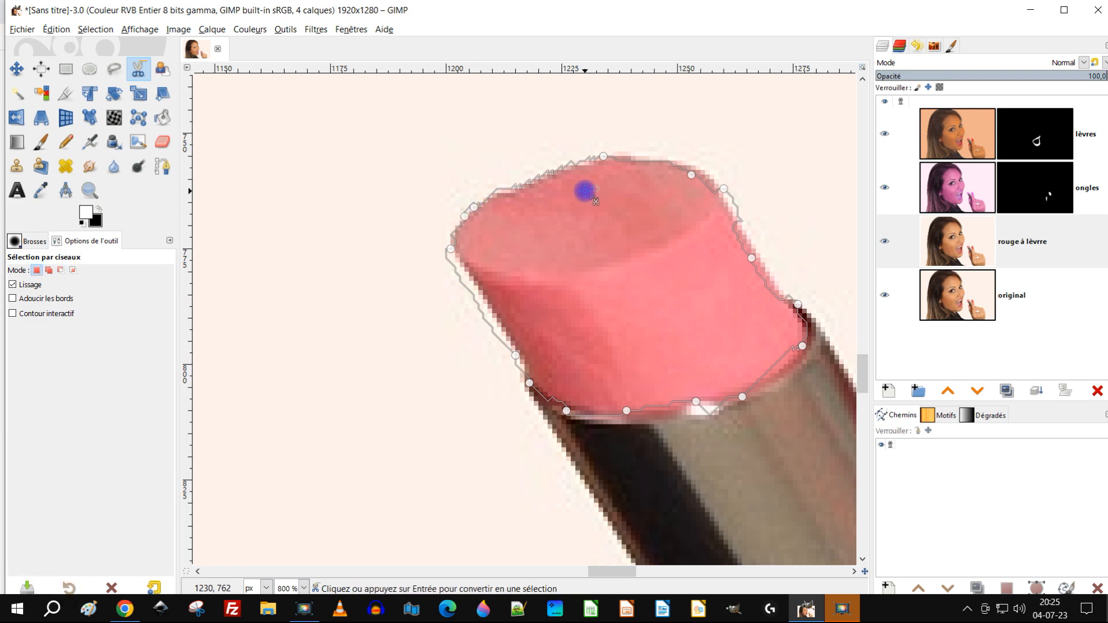
pyautogui.press('Return')
# Subtract the excess background along the lipstick's left side from the selection with Free Select
pyautogui.scroll(-2, 680, 235)
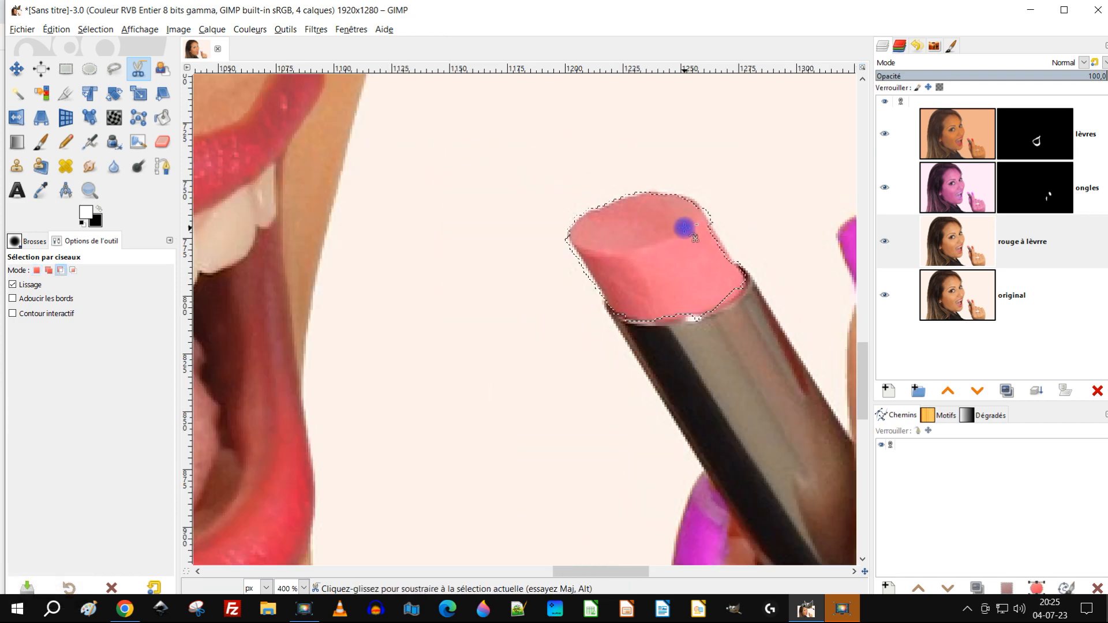
pyautogui.scroll(3, 695, 241)
pyautogui.scroll(-2, 696, 242)
pyautogui.scroll(3, 698, 225)
pyautogui.scroll(-2, 697, 225)
pyautogui.click(114, 68)
pyautogui.scroll(3, 321, 198)
pyautogui.scroll(-2, 321, 197)
pyautogui.scroll(3, 246, 202)
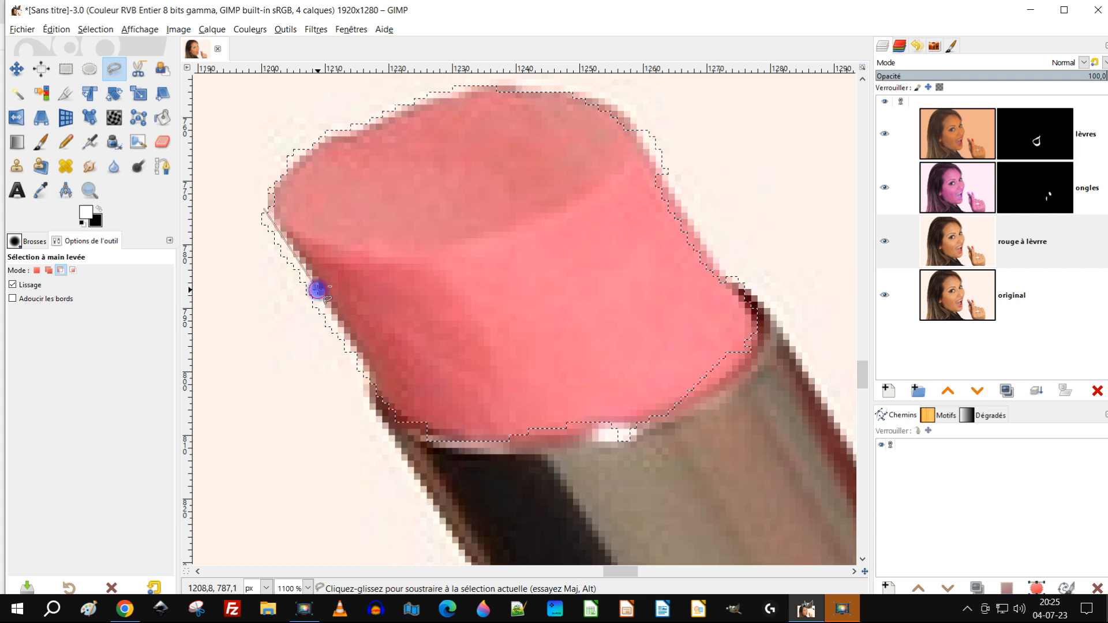
pyautogui.click(211, 291)
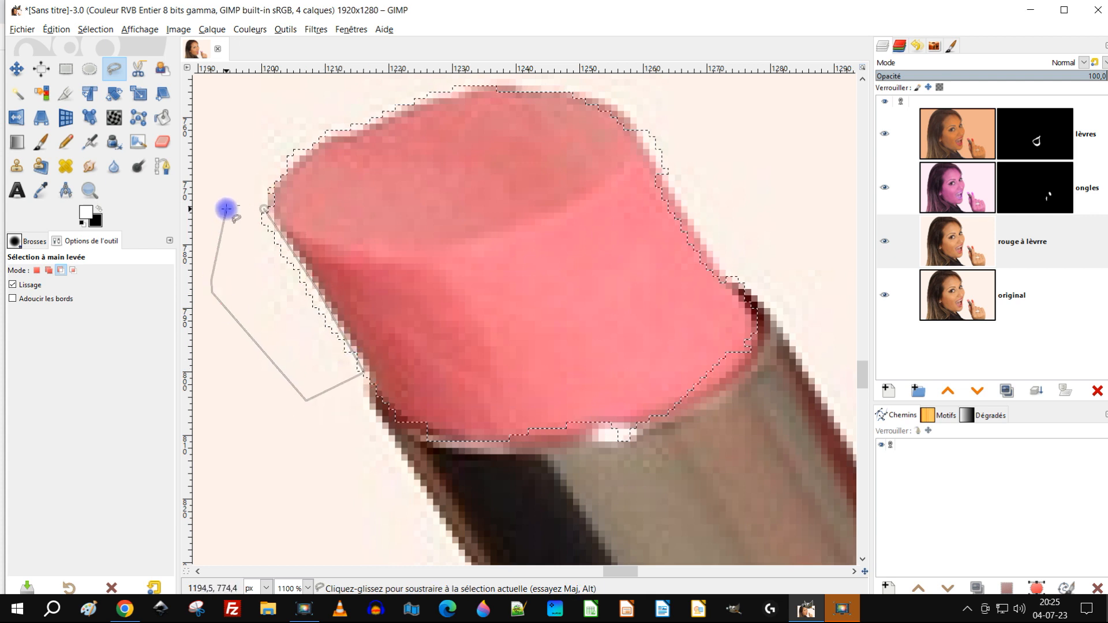
pyautogui.click(266, 211)
pyautogui.press('Return')
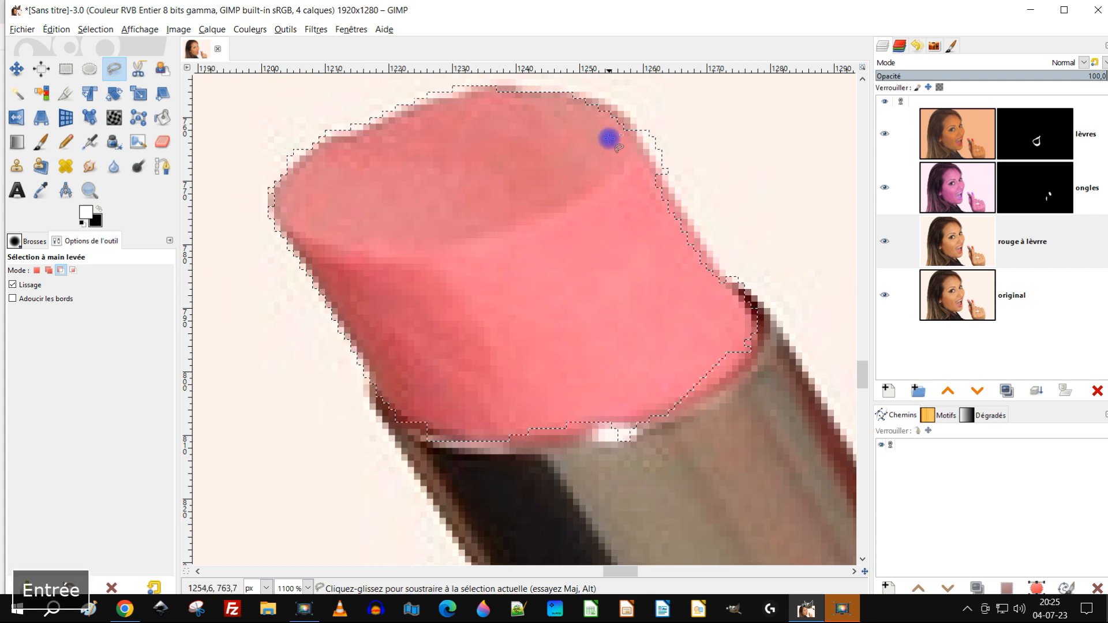
# Subtract the excess background beside the lipstick's upper right edge from the selection
pyautogui.click(634, 120)
pyautogui.click(663, 177)
pyautogui.click(734, 162)
pyautogui.click(680, 79)
pyautogui.press('Return')
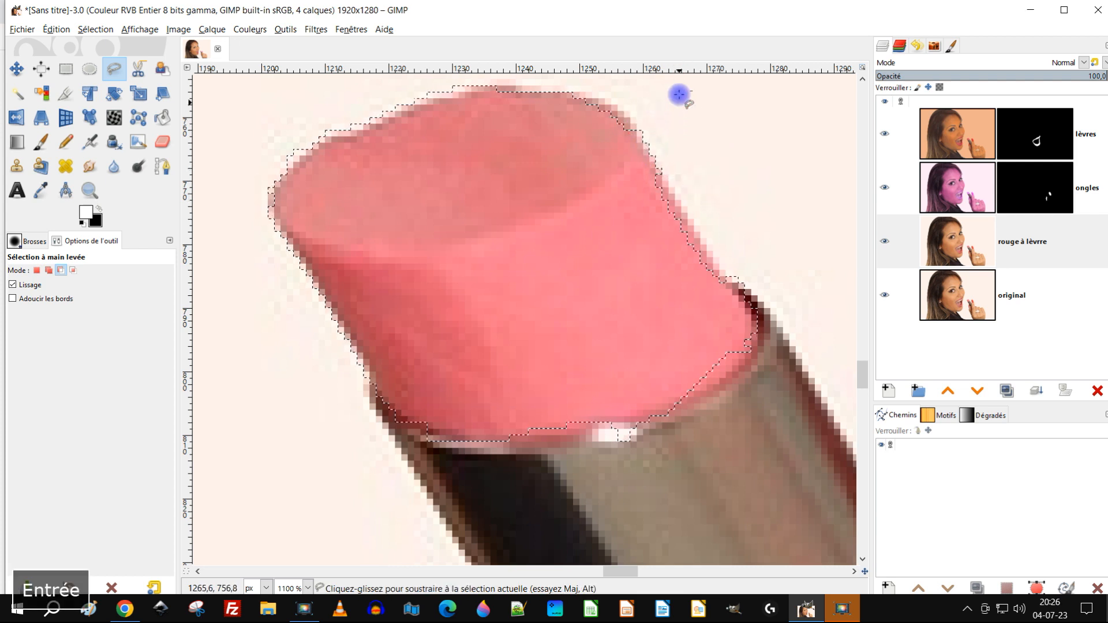
# Switch Free Select to add mode and add the missing strip along the lipstick's upper left rim to the selection
pyautogui.scroll(1, 764, 201)
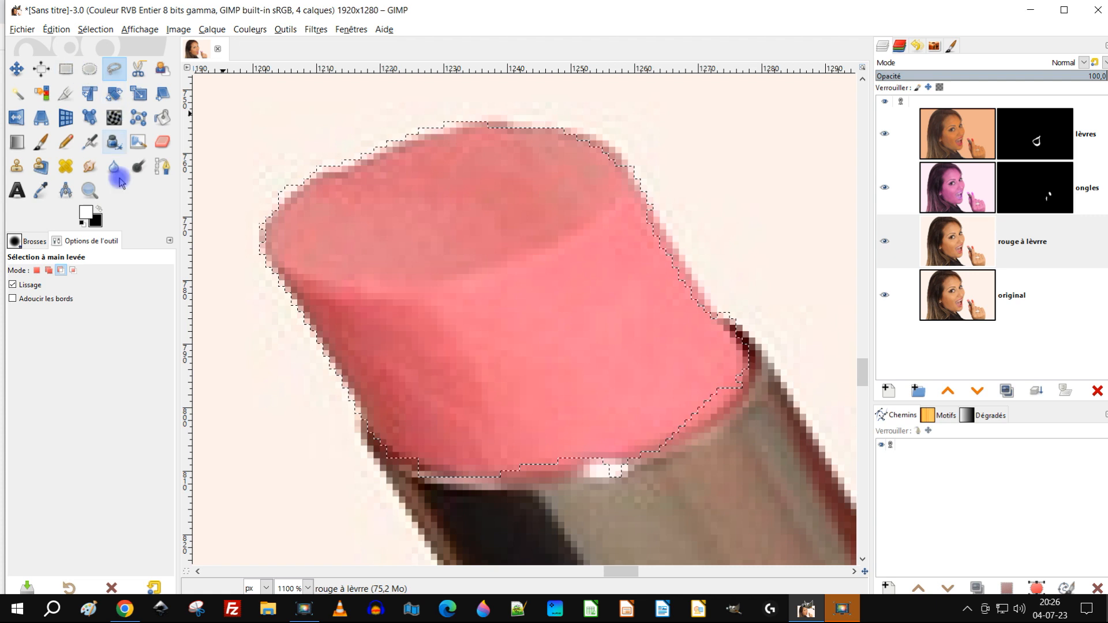
pyautogui.click(49, 270)
pyautogui.click(623, 121)
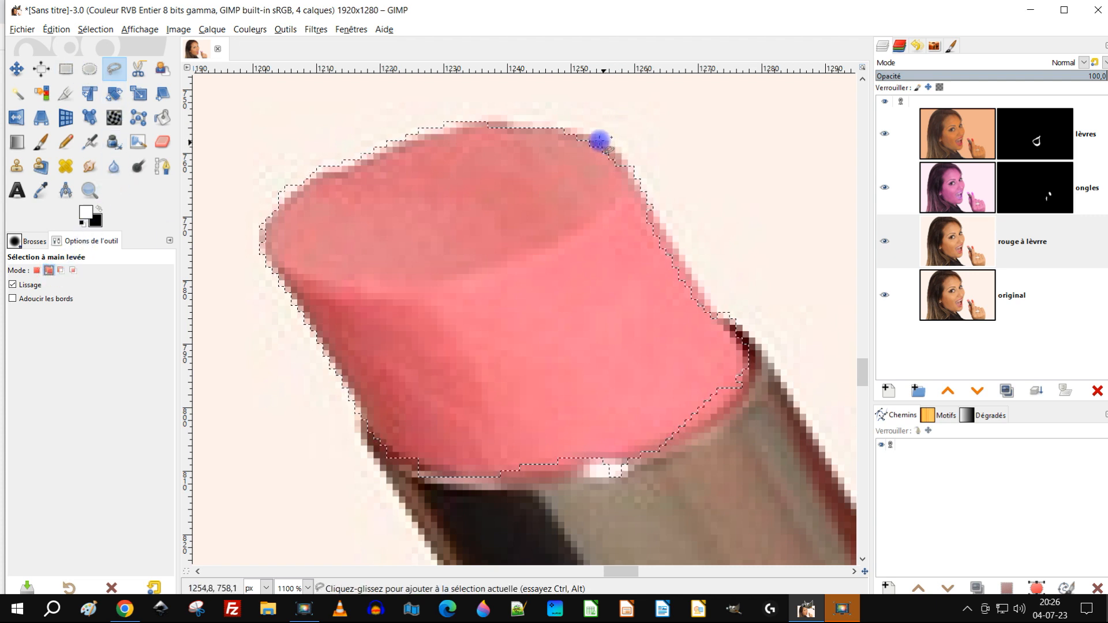
pyautogui.click(512, 125)
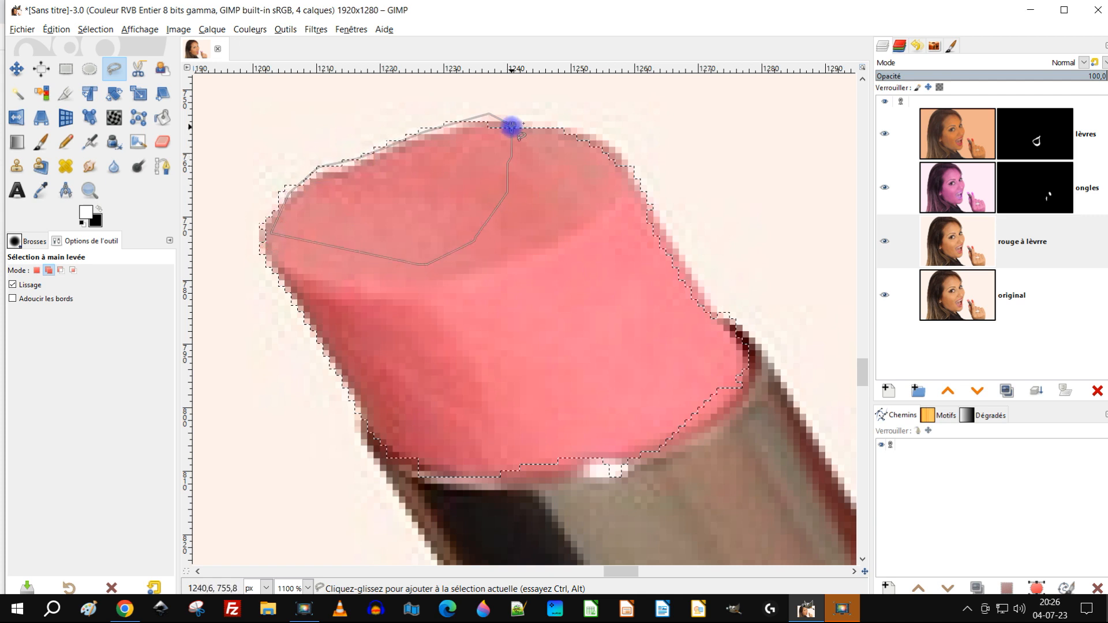
pyautogui.press('Return')
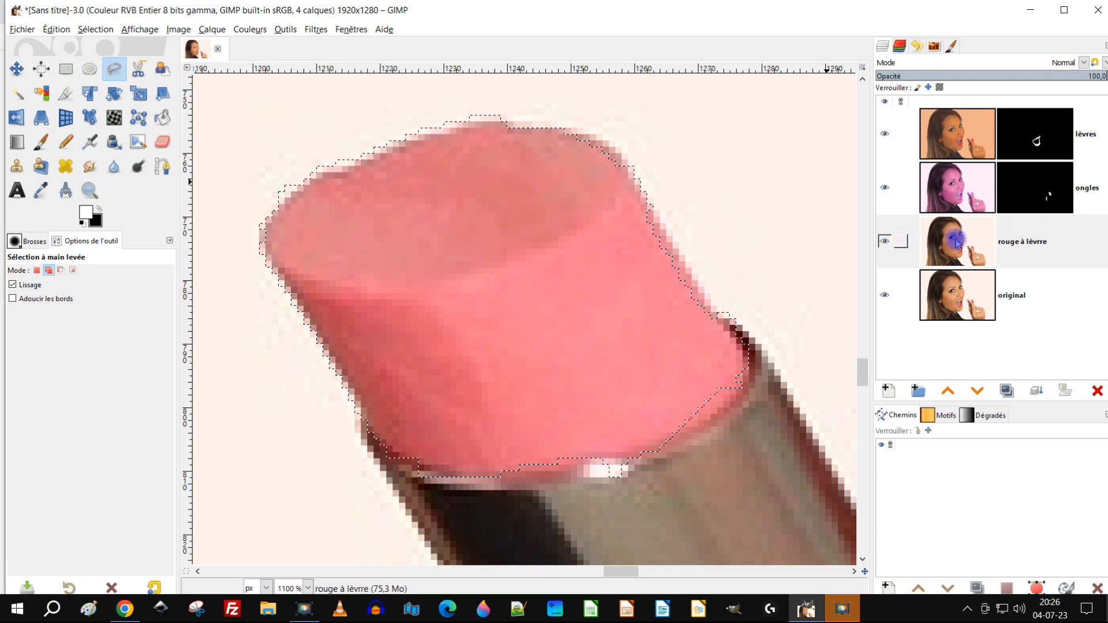
# Add a layer mask initialized from the selection to the rouge à lèvrre layer and display that layer alone
pyautogui.rightClick(955, 242)
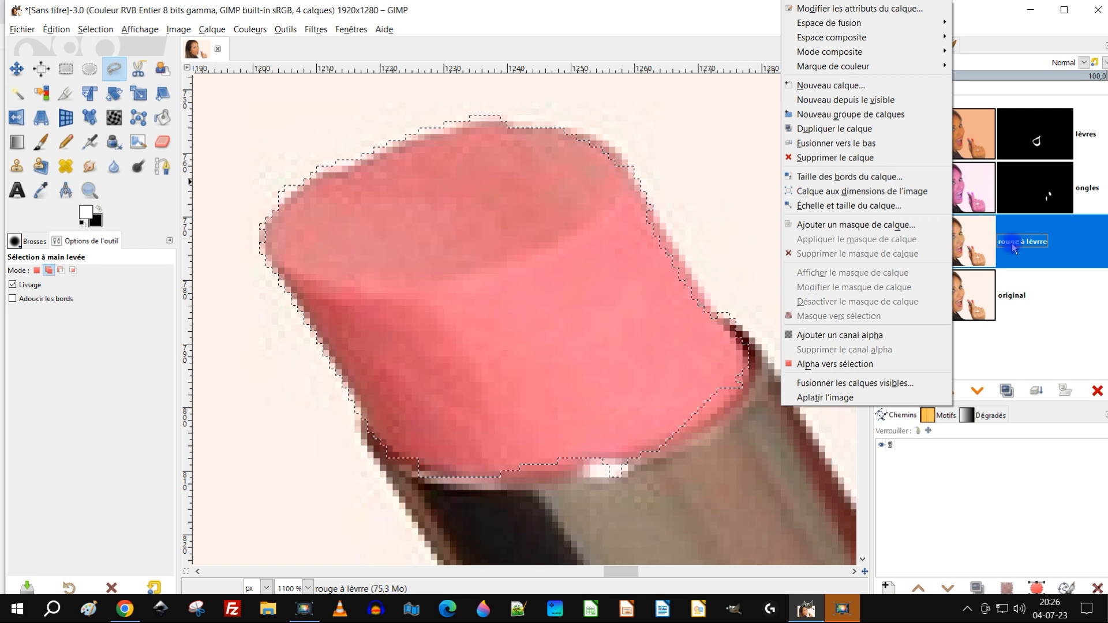
pyautogui.click(888, 229)
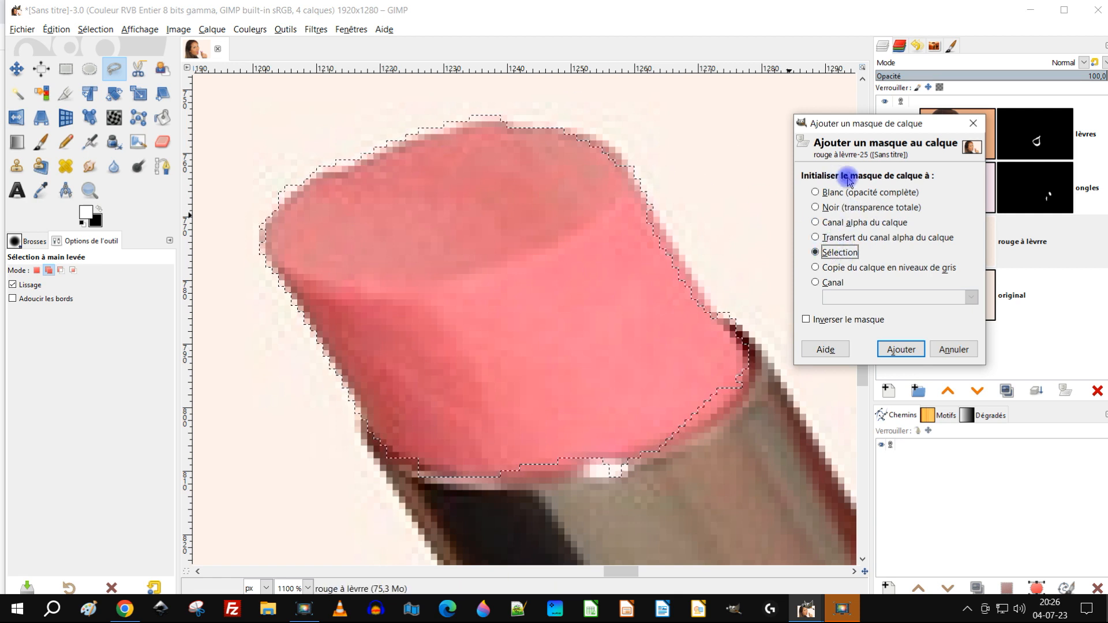
pyautogui.click(898, 349)
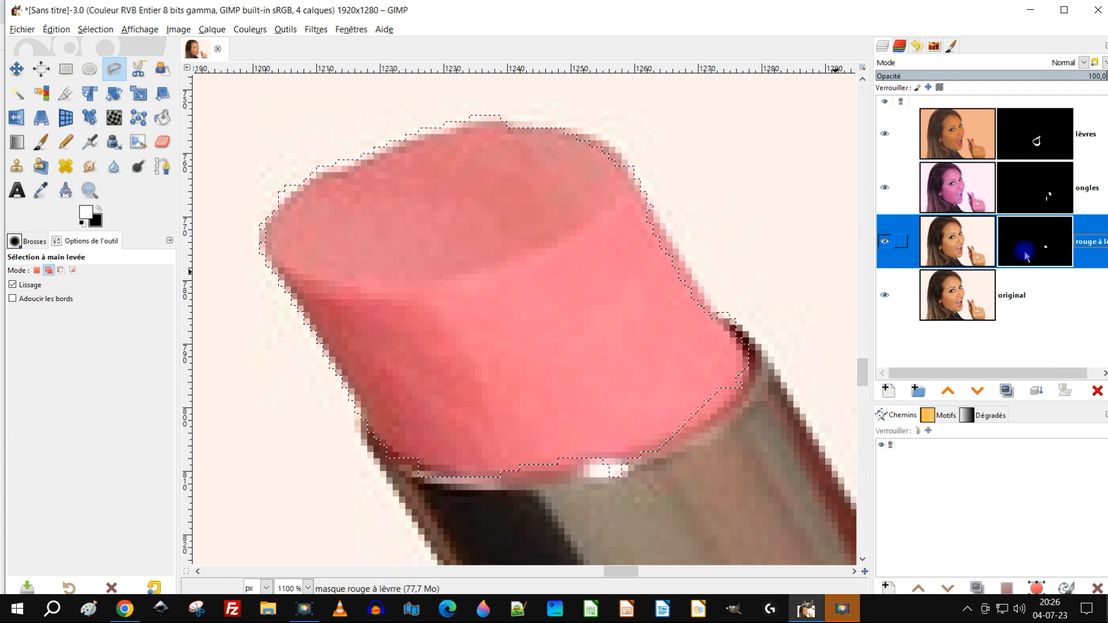
pyautogui.keyDown('shift'); pyautogui.click(885, 241); pyautogui.keyUp('shift')
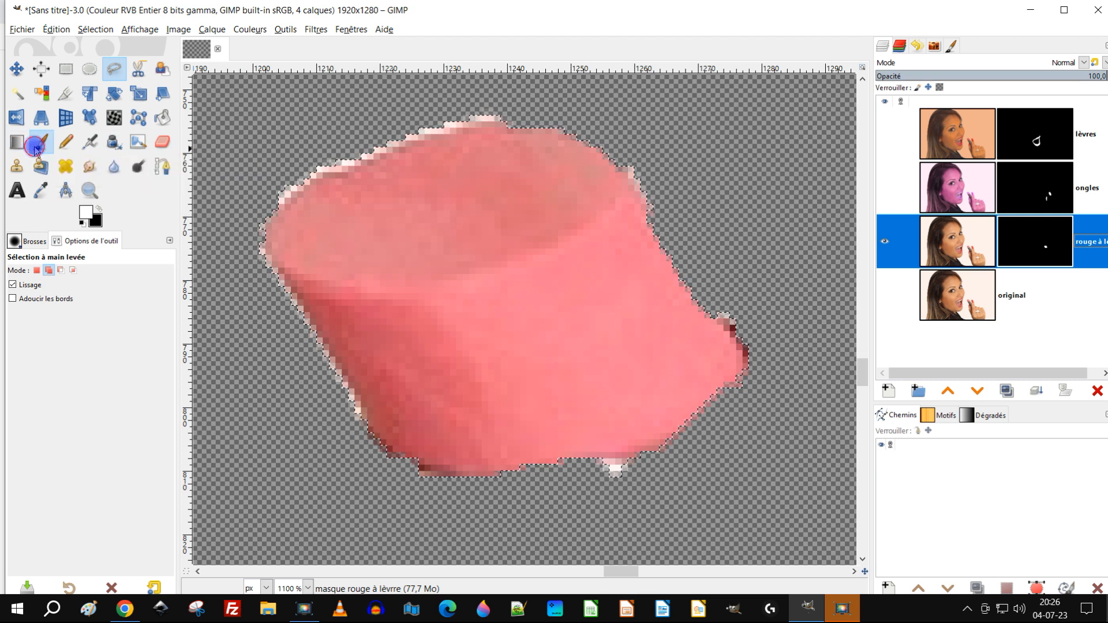
# Clear the selection and paint black on the rouge à lèvrre mask to remove the pale fringe along the lipstick's upper left rim
pyautogui.click(38, 144)
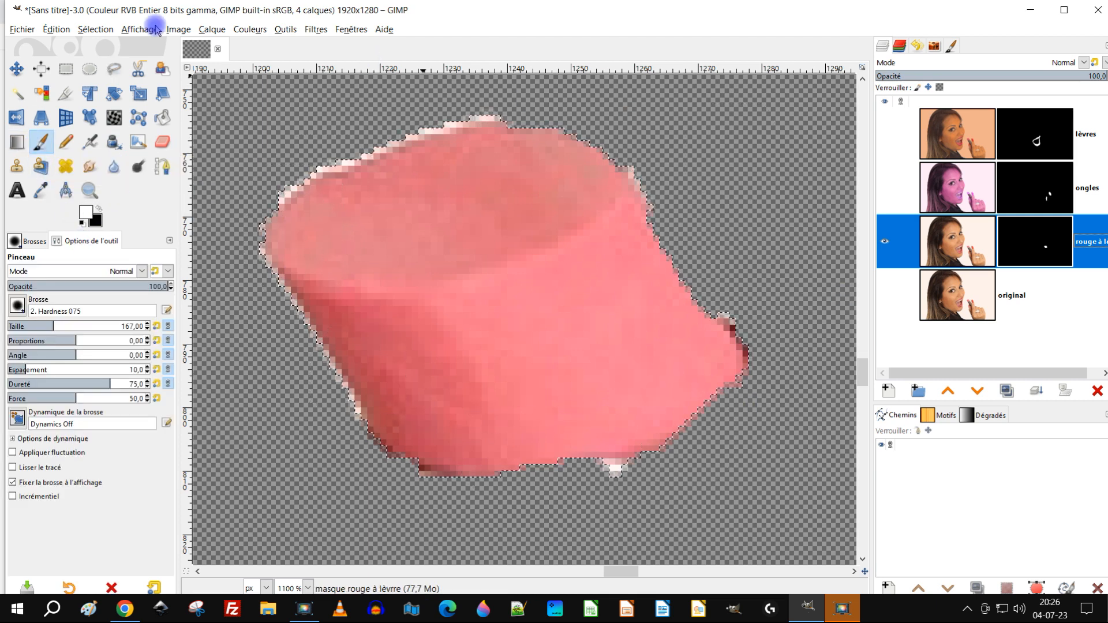
pyautogui.click(97, 29)
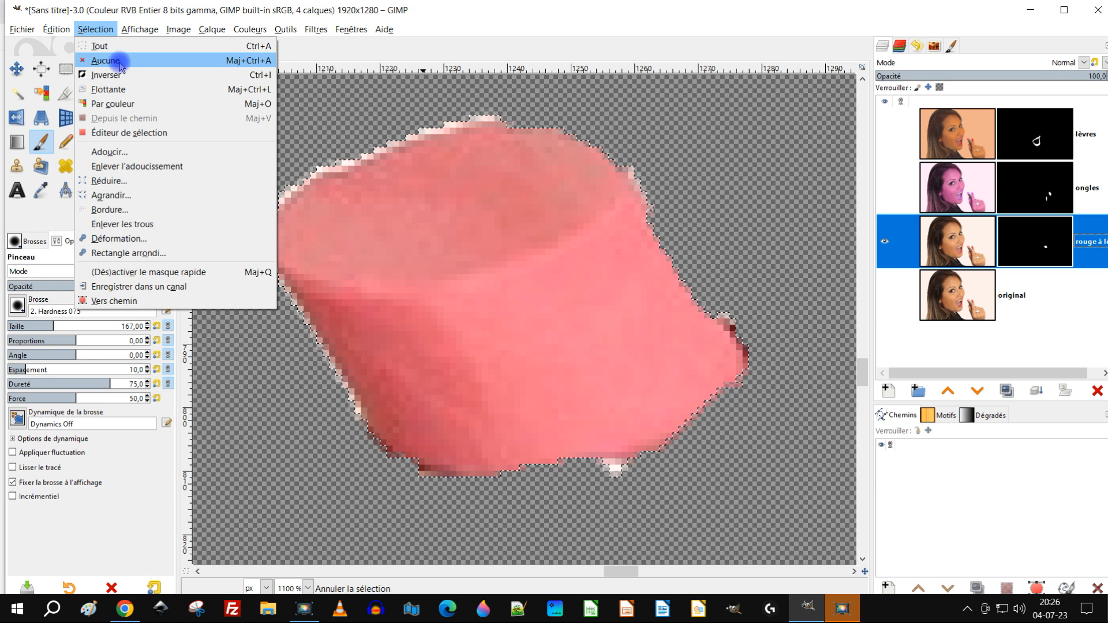
pyautogui.click(120, 61)
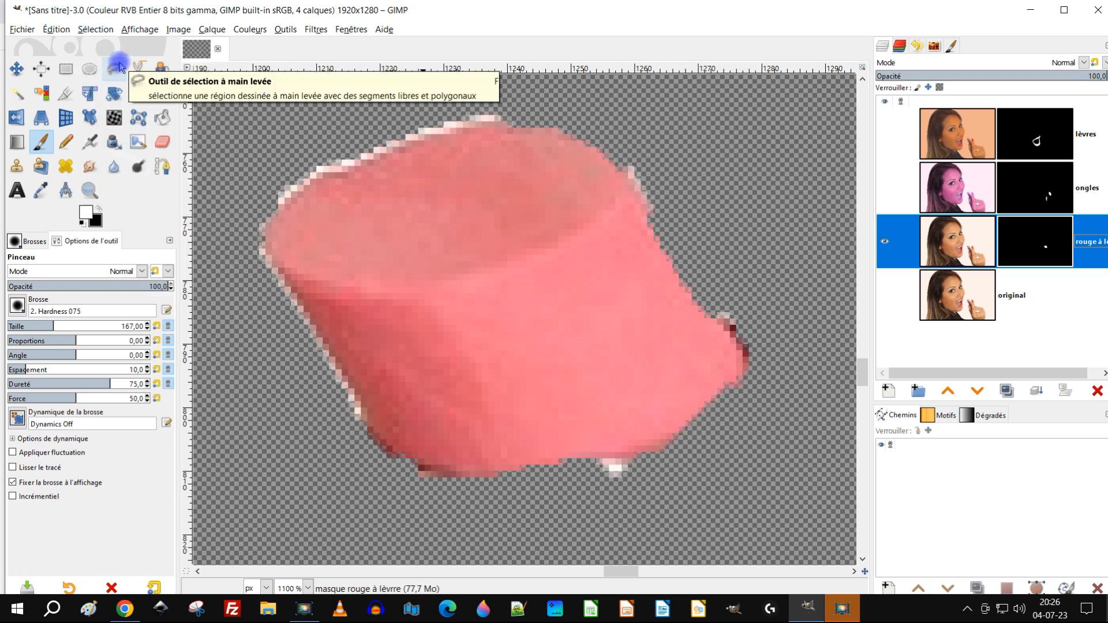
pyautogui.scroll(2, 255, 148)
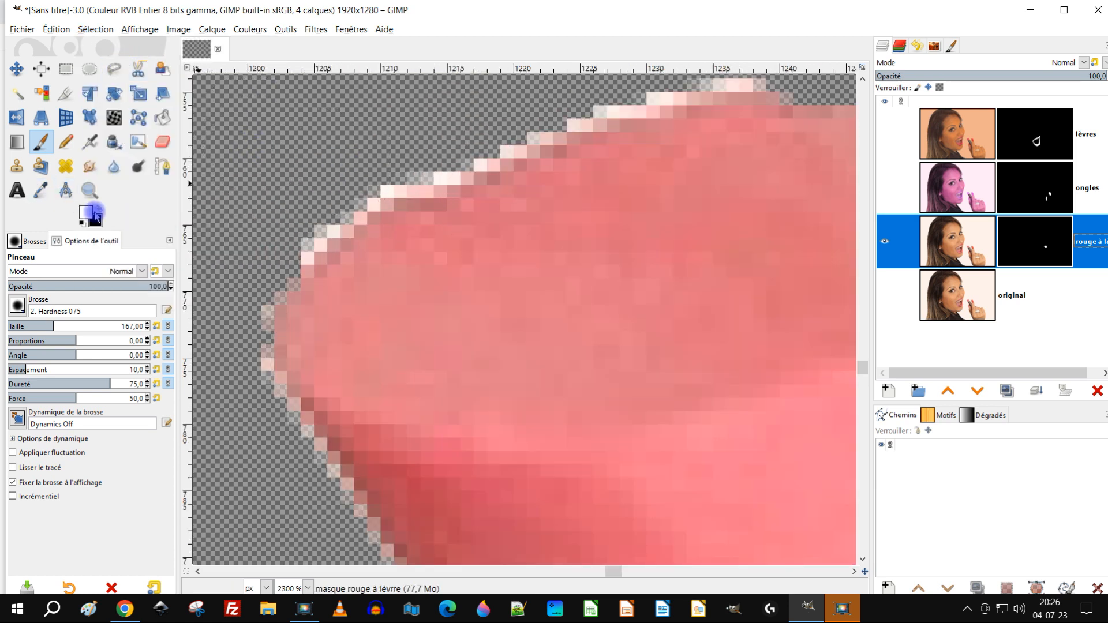
pyautogui.click(82, 223)
pyautogui.scroll(3, 528, 288)
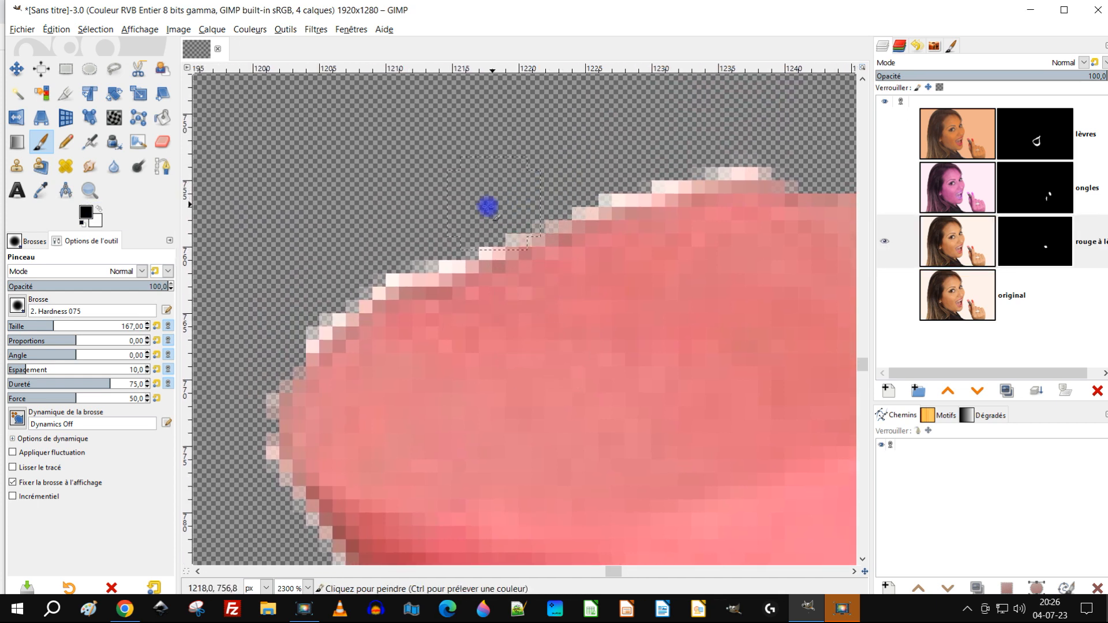
pyautogui.moveTo(493, 196)
pyautogui.mouseDown()
pyautogui.moveTo(633, 150)
pyautogui.moveTo(762, 141)
pyautogui.moveTo(658, 150)
pyautogui.moveTo(539, 183)
pyautogui.moveTo(399, 243)
pyautogui.moveTo(364, 240)
pyautogui.moveTo(292, 312)
pyautogui.moveTo(355, 261)
pyautogui.moveTo(319, 272)
pyautogui.moveTo(369, 242)
pyautogui.moveTo(287, 300)
pyautogui.mouseUp()
pyautogui.moveTo(410, 223)
pyautogui.mouseDown()
pyautogui.moveTo(677, 157)
pyautogui.moveTo(794, 149)
pyautogui.mouseUp()
# Paint black on the mask along the lipstick's left side and over the white spot at its lower edge
pyautogui.scroll(-5, 582, 304)
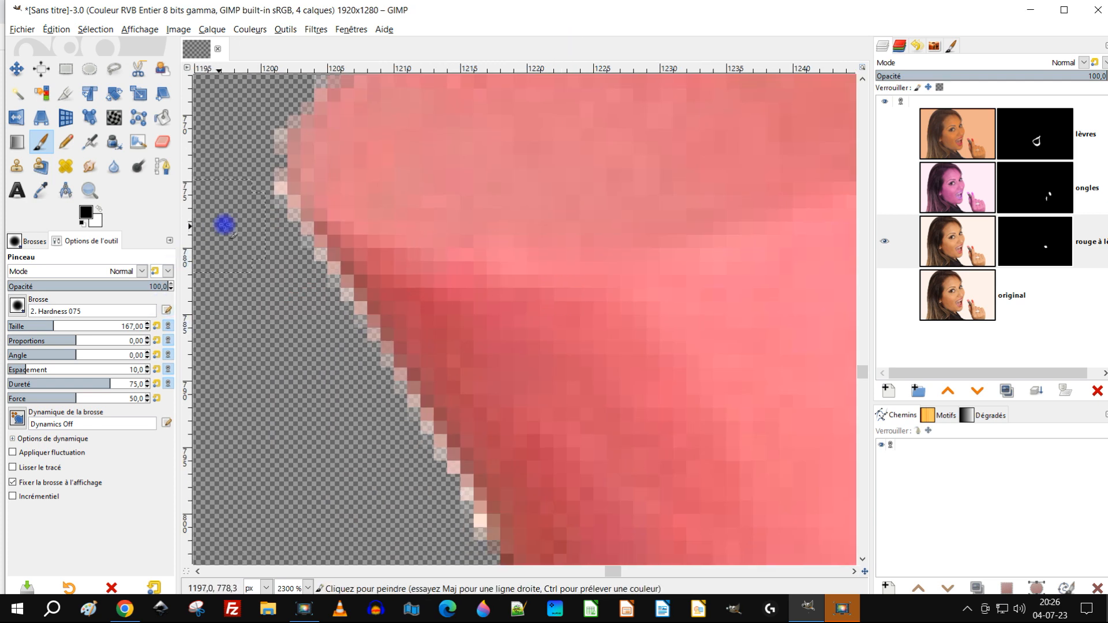
pyautogui.moveTo(305, 300)
pyautogui.mouseDown()
pyautogui.moveTo(448, 553)
pyautogui.moveTo(456, 545)
pyautogui.moveTo(443, 506)
pyautogui.moveTo(390, 415)
pyautogui.moveTo(235, 179)
pyautogui.mouseUp()
pyautogui.scroll(-6, 389, 228)
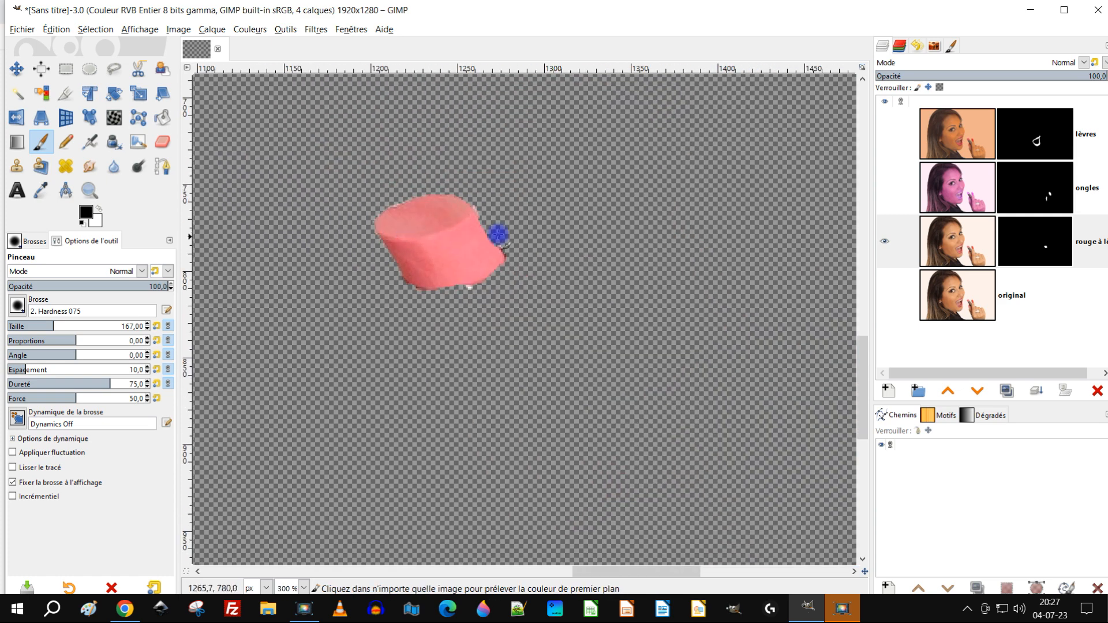
pyautogui.scroll(6, 494, 240)
pyautogui.moveTo(383, 521); pyautogui.dragTo(444, 353)
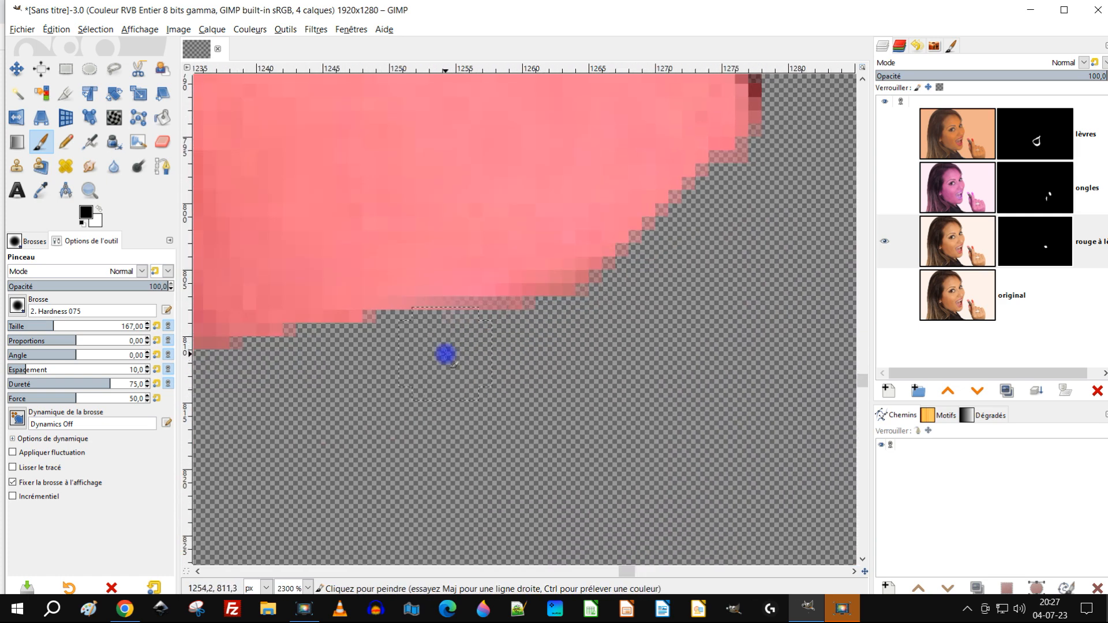
# Paint out the leftover background pixels along the lipstick's right edge and touch up its upper rim on the mask
pyautogui.scroll(10, 623, 559)
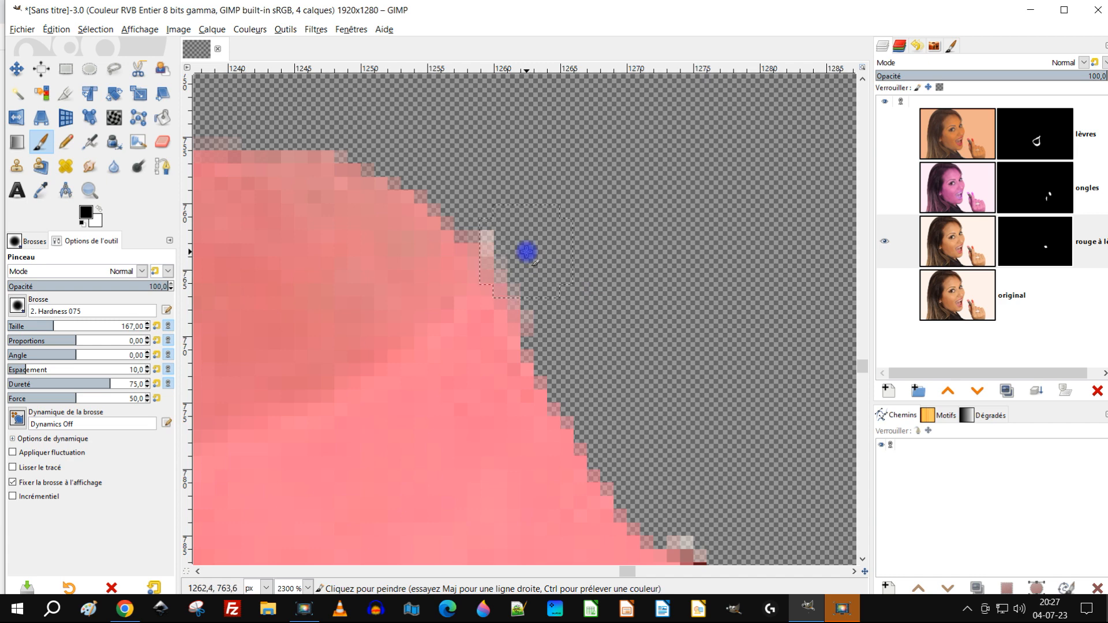
pyautogui.scroll(-3, 485, 129)
pyautogui.hscroll(2, 485, 129)
pyautogui.moveTo(574, 302); pyautogui.dragTo(613, 356)
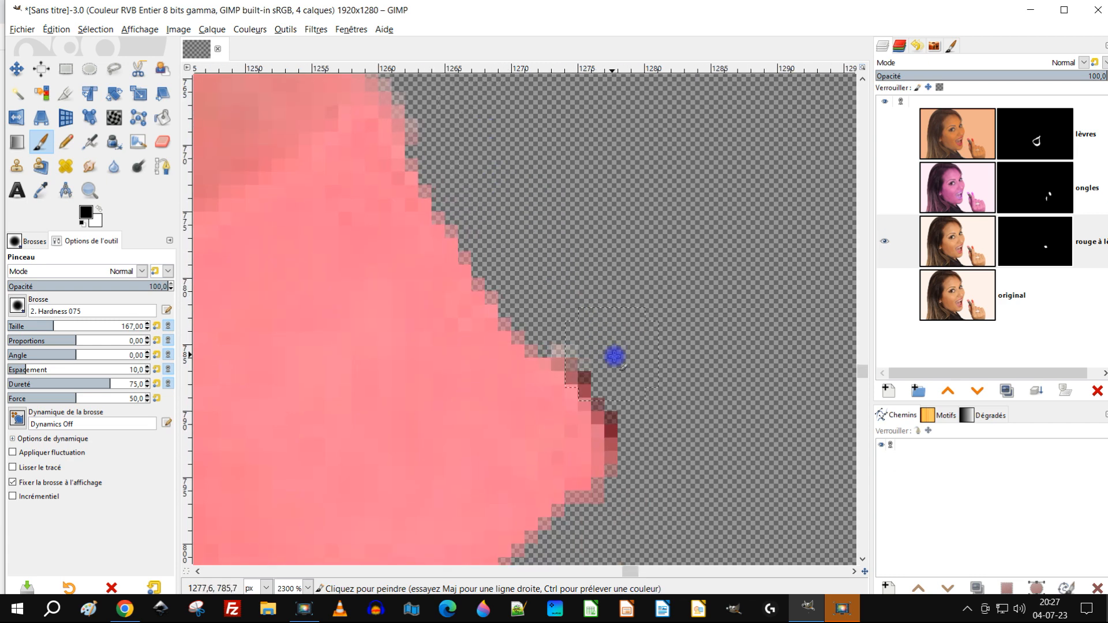
pyautogui.scroll(-5, 638, 316)
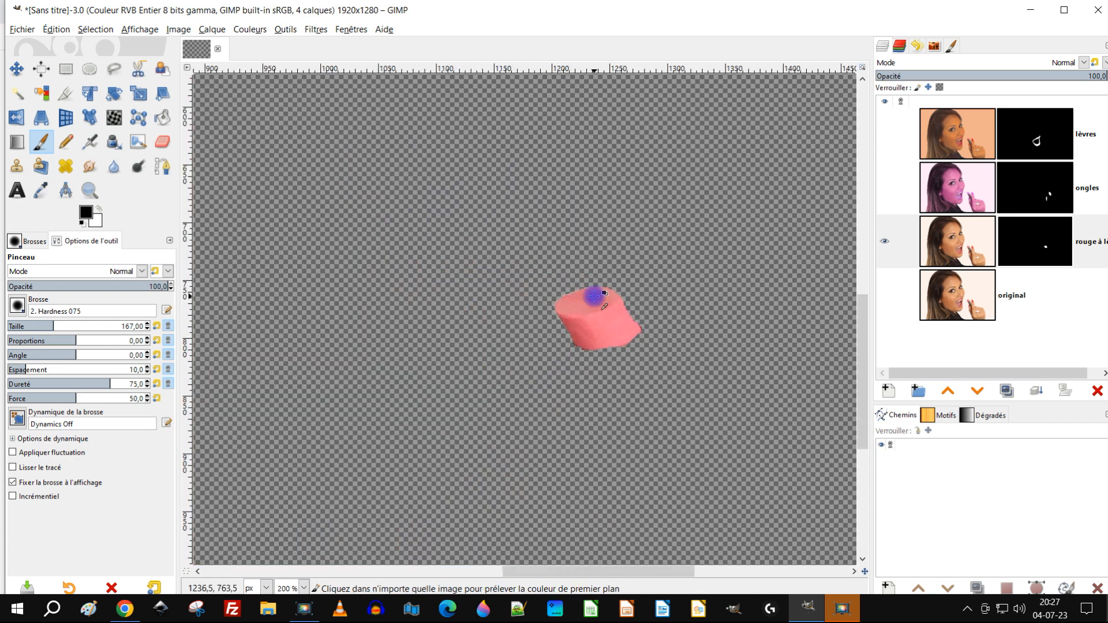
pyautogui.scroll(4, 593, 297)
pyautogui.moveTo(480, 180); pyautogui.dragTo(471, 189)
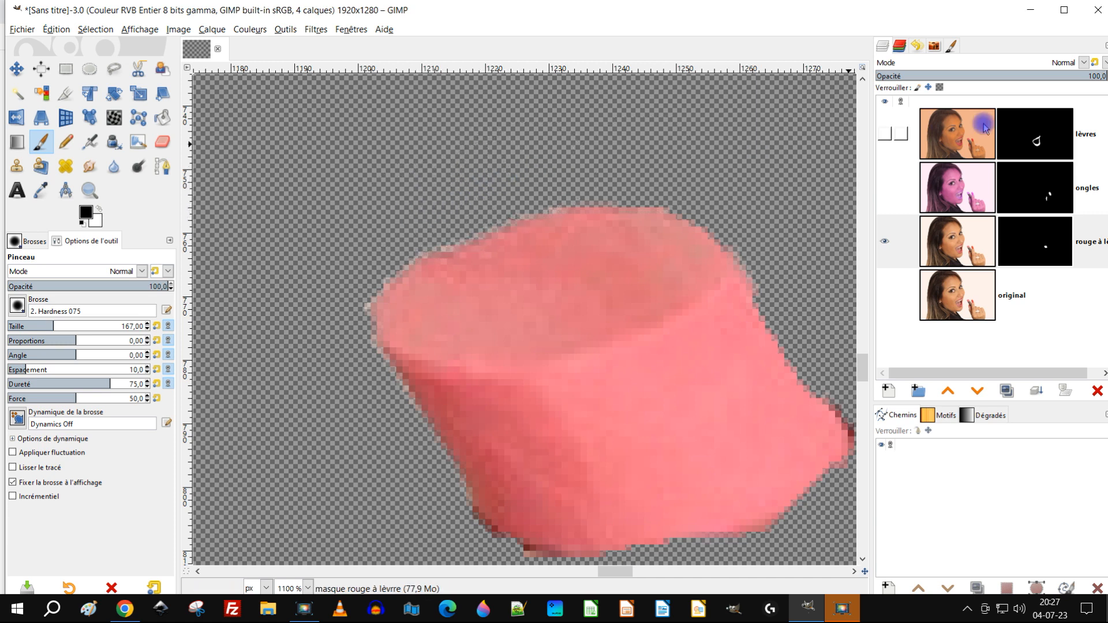
# Show all layers again and shift the hue of the rouge à lèvrre layer's image to -47.7 with Hue-Saturation
pyautogui.keyDown('shift'); pyautogui.click(886, 242); pyautogui.keyUp('shift')
pyautogui.scroll(-3, 740, 329)
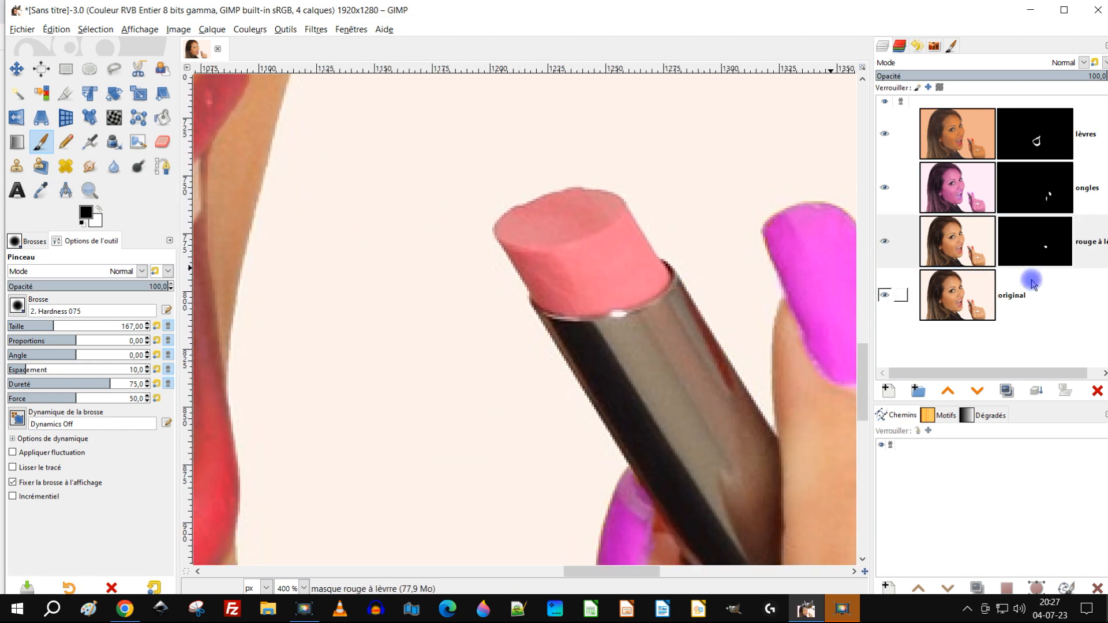
pyautogui.click(974, 241)
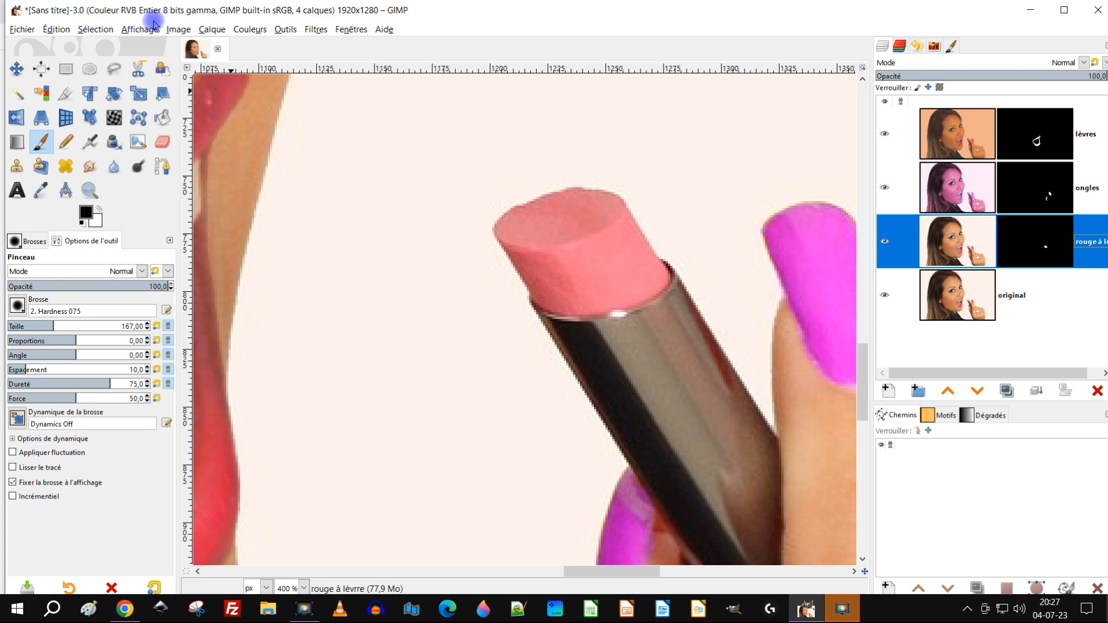
pyautogui.click(236, 29)
pyautogui.click(280, 88)
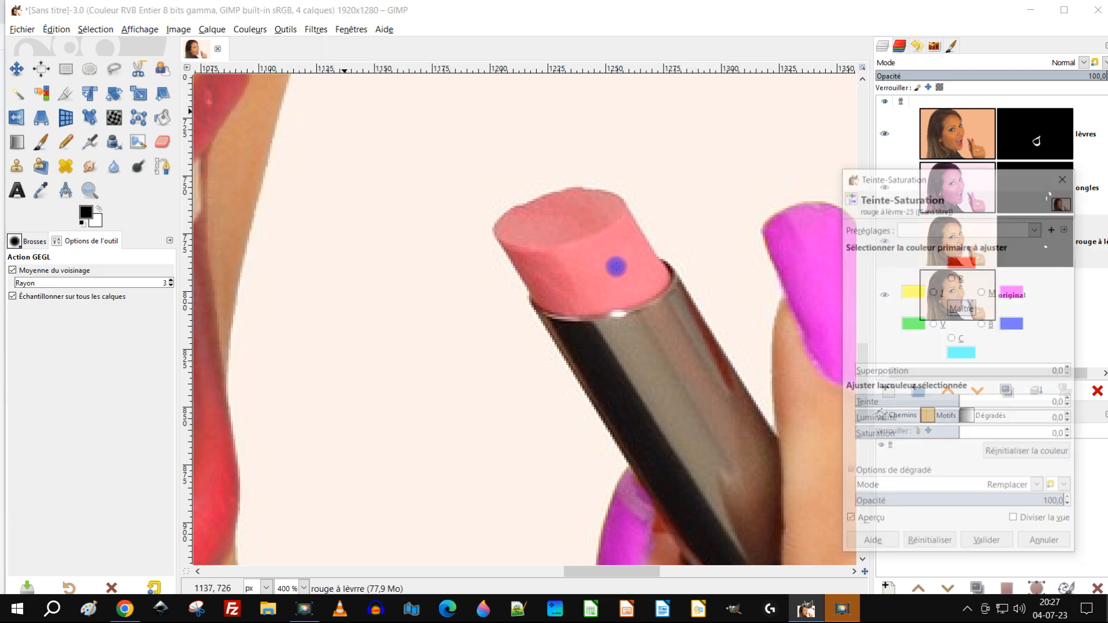
pyautogui.moveTo(958, 404); pyautogui.dragTo(934, 407)
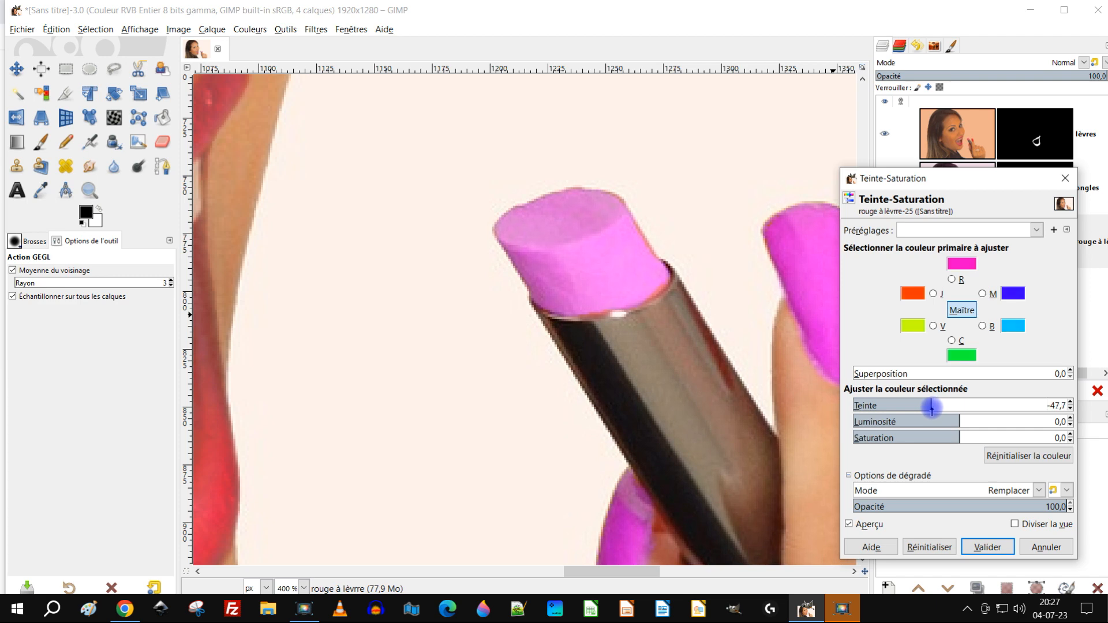
pyautogui.click(987, 546)
pyautogui.press('1')
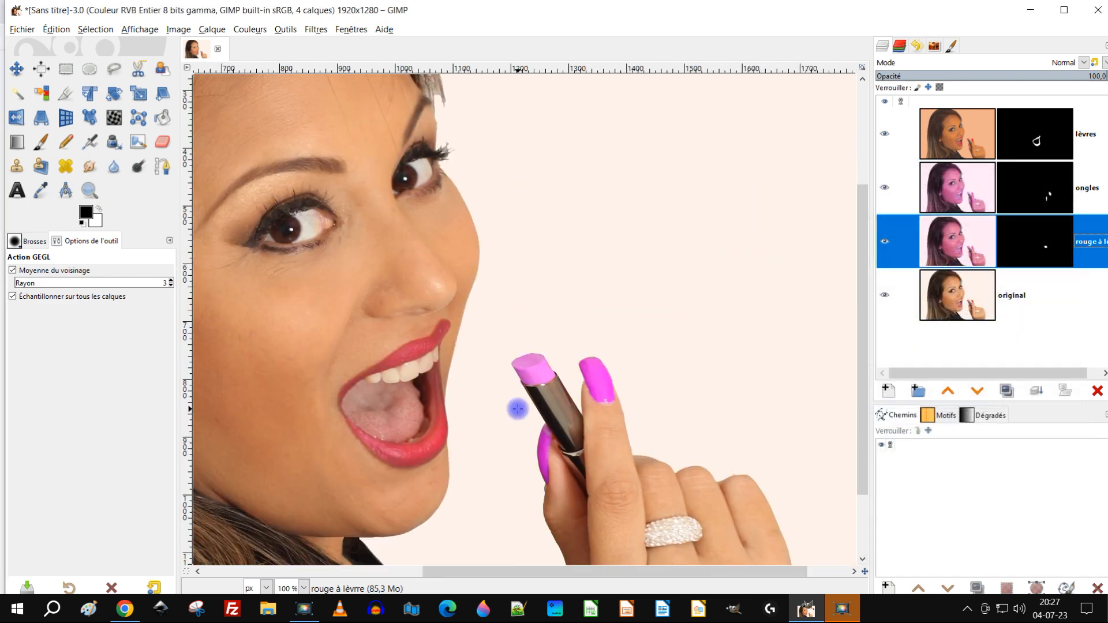
# Shift the hue of the lèvres layer's image to -43.8 with Hue-Saturation to match the nails and lipstick
pyautogui.scroll(3, 518, 408)
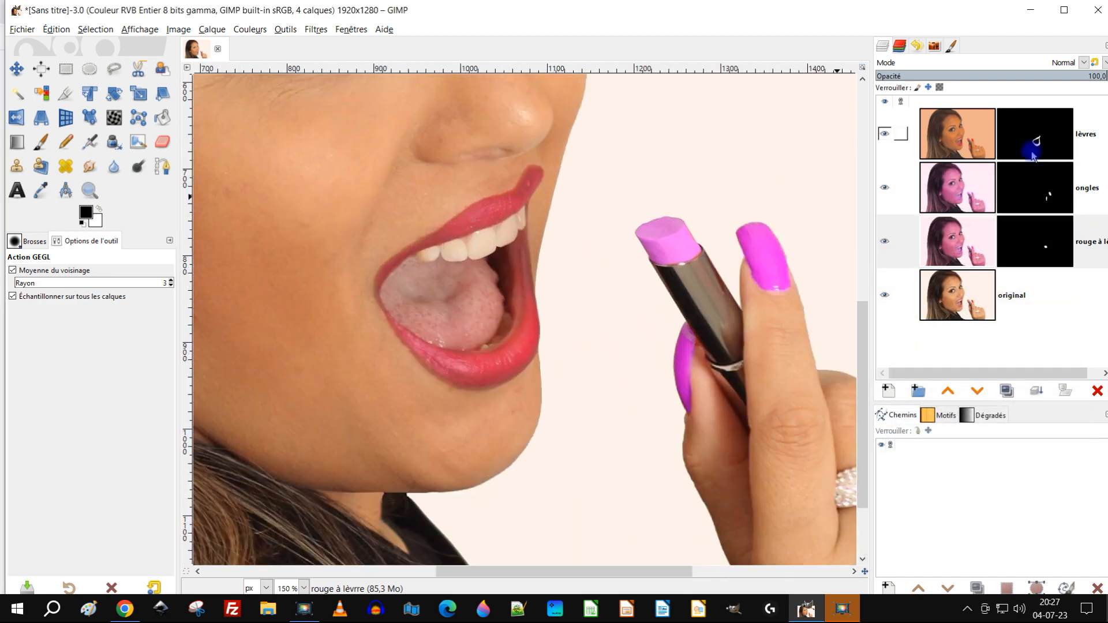
pyautogui.click(948, 132)
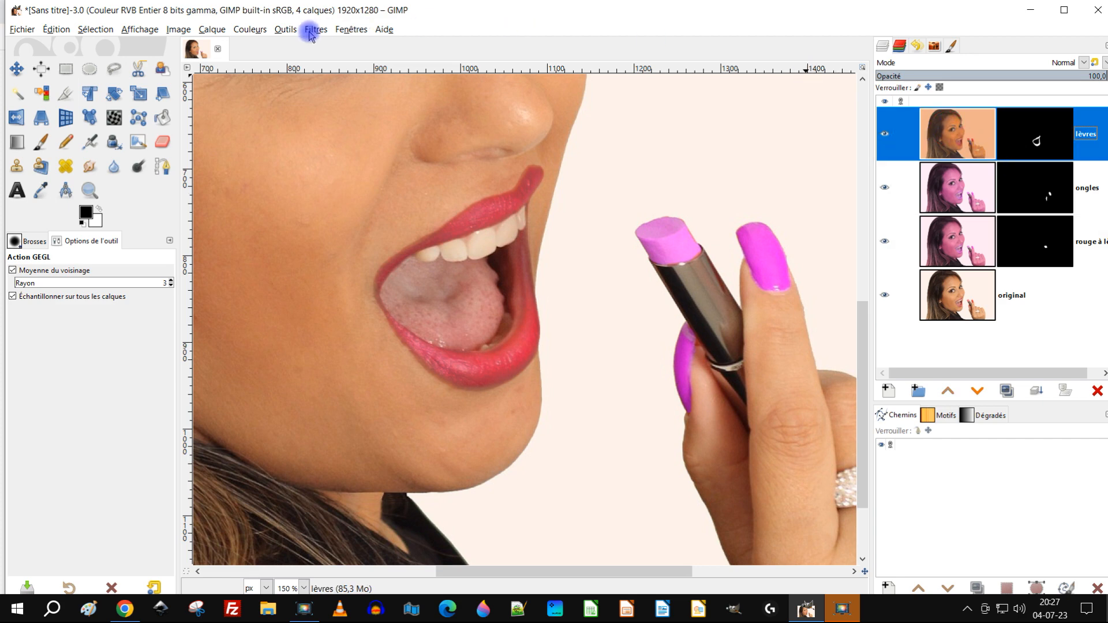
pyautogui.click(247, 32)
pyautogui.click(314, 90)
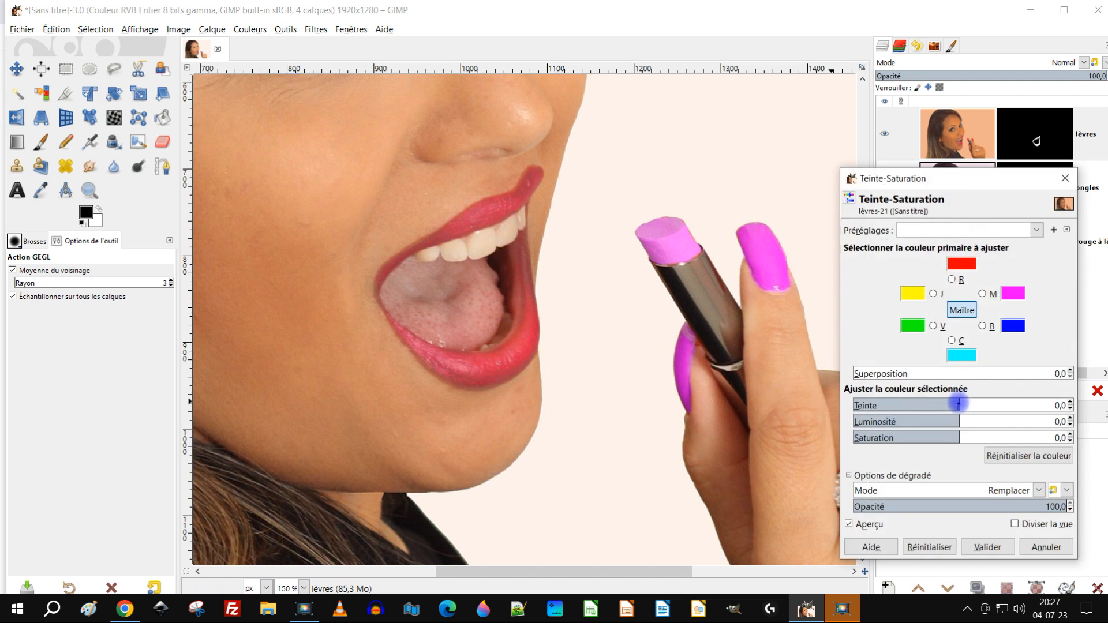
pyautogui.moveTo(958, 403); pyautogui.dragTo(938, 405)
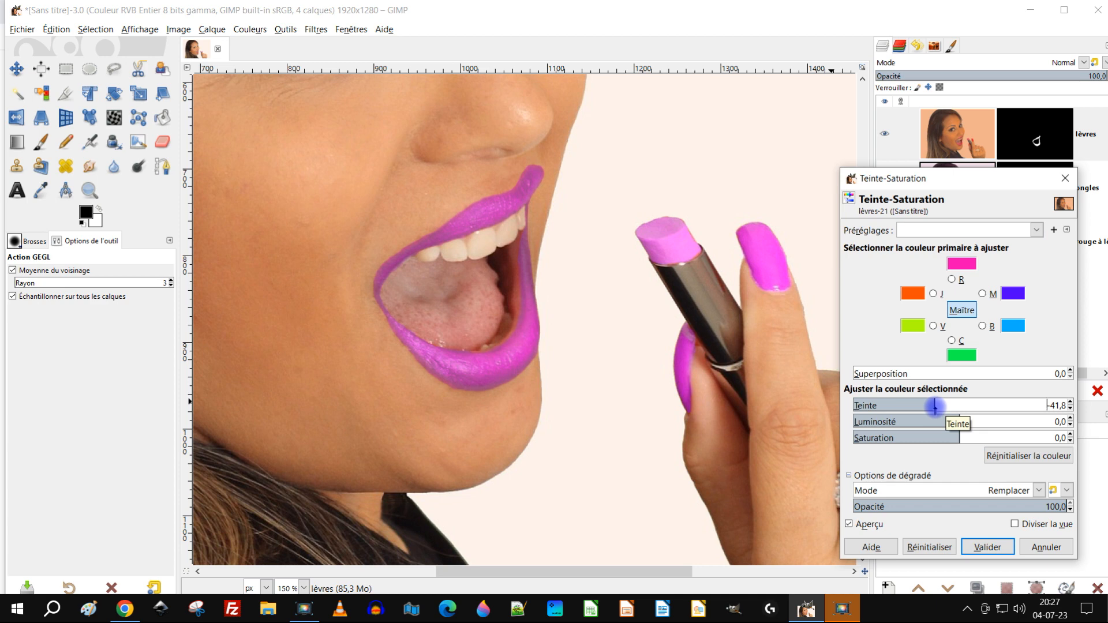
pyautogui.scroll(-2, 634, 363)
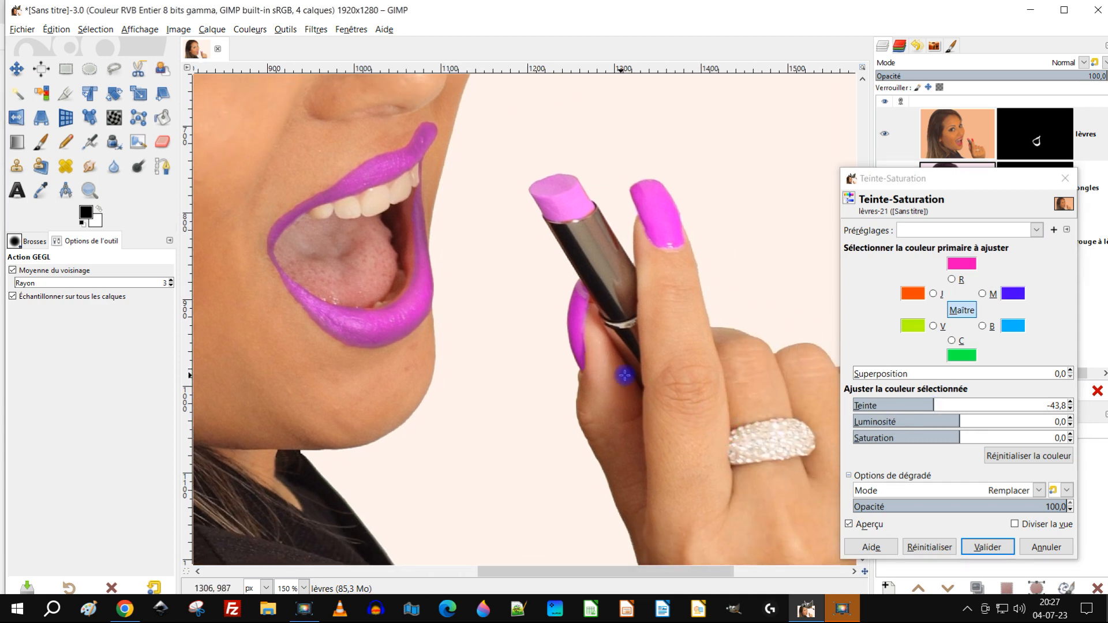
pyautogui.click(987, 547)
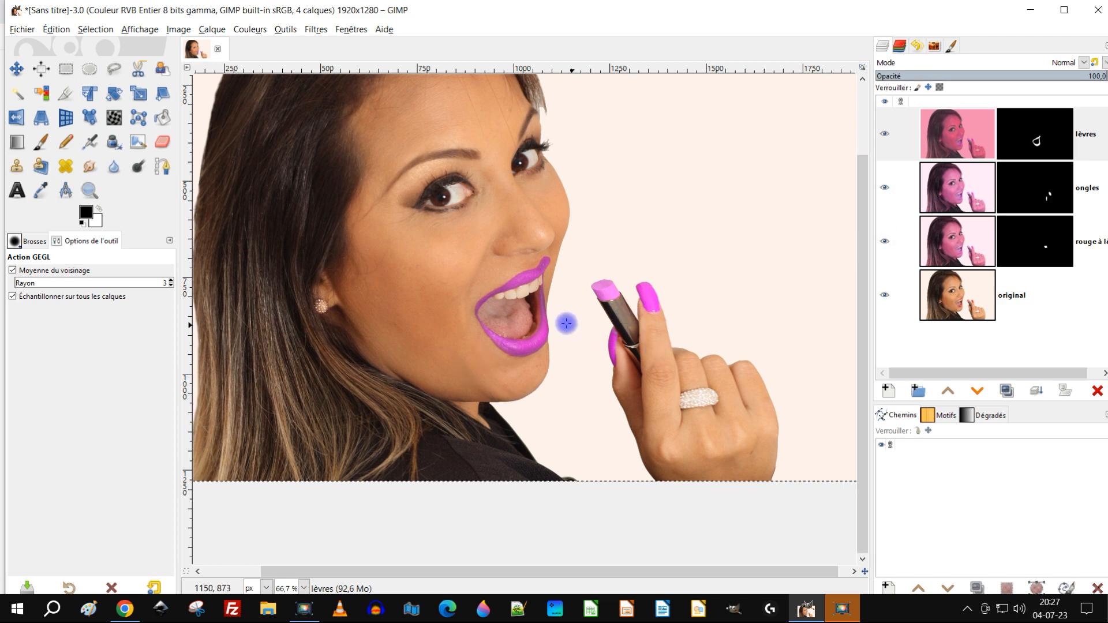
# Start exporting the image and name the file test-couleur rouge à lèvre.jpg
pyautogui.scroll(-2, 527, 300)
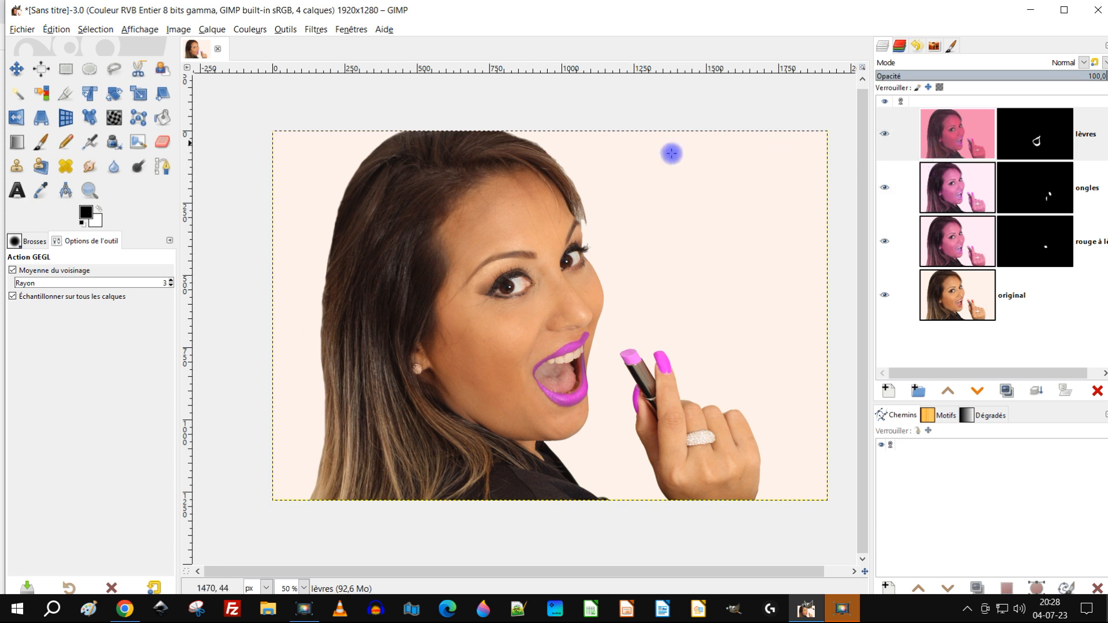
pyautogui.click(23, 29)
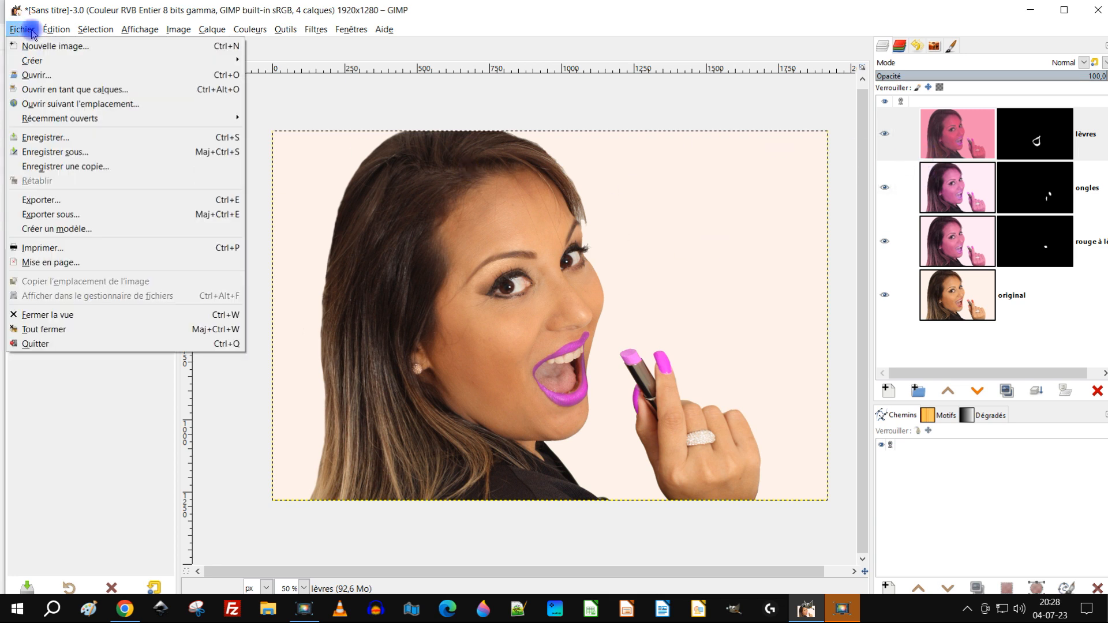
pyautogui.click(67, 202)
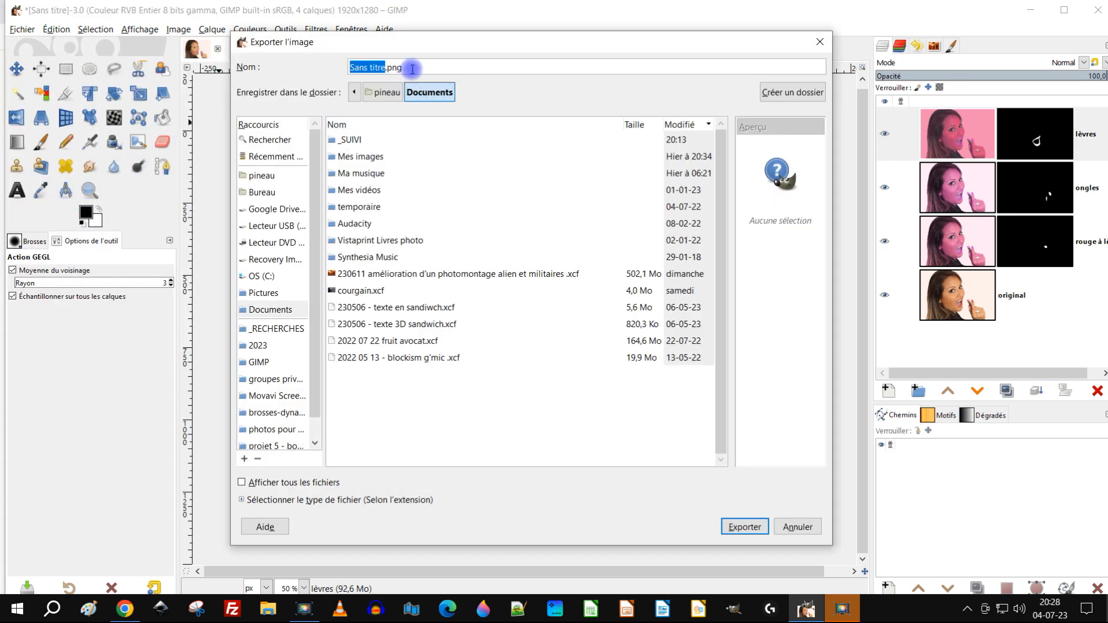
pyautogui.click(412, 69)
pyautogui.moveTo(440, 67); pyautogui.dragTo(354, 79)
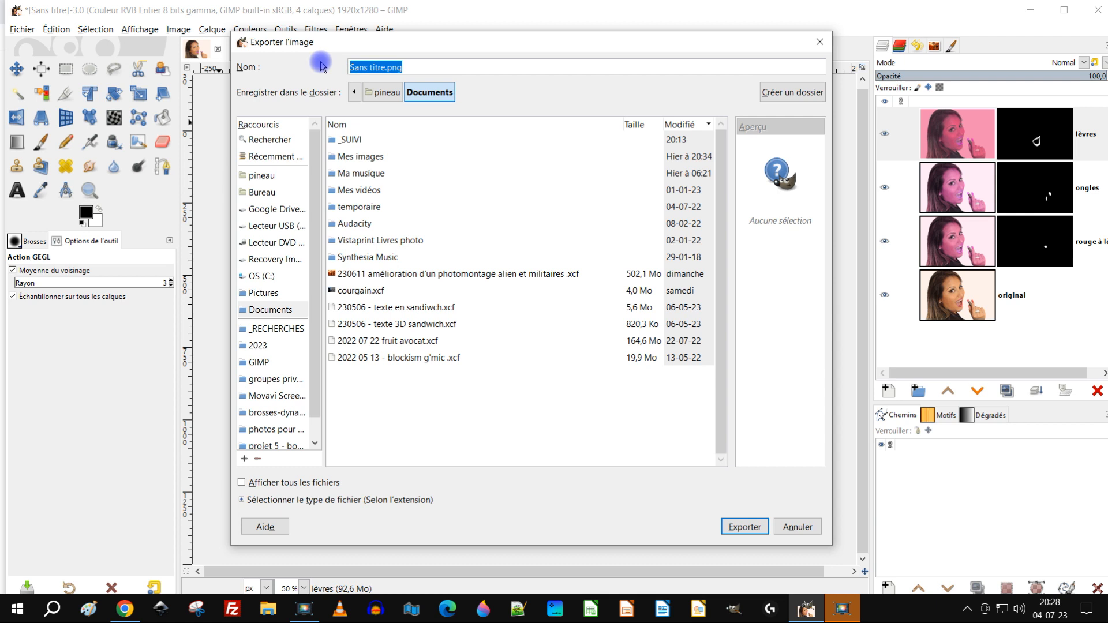
pyautogui.write('test')
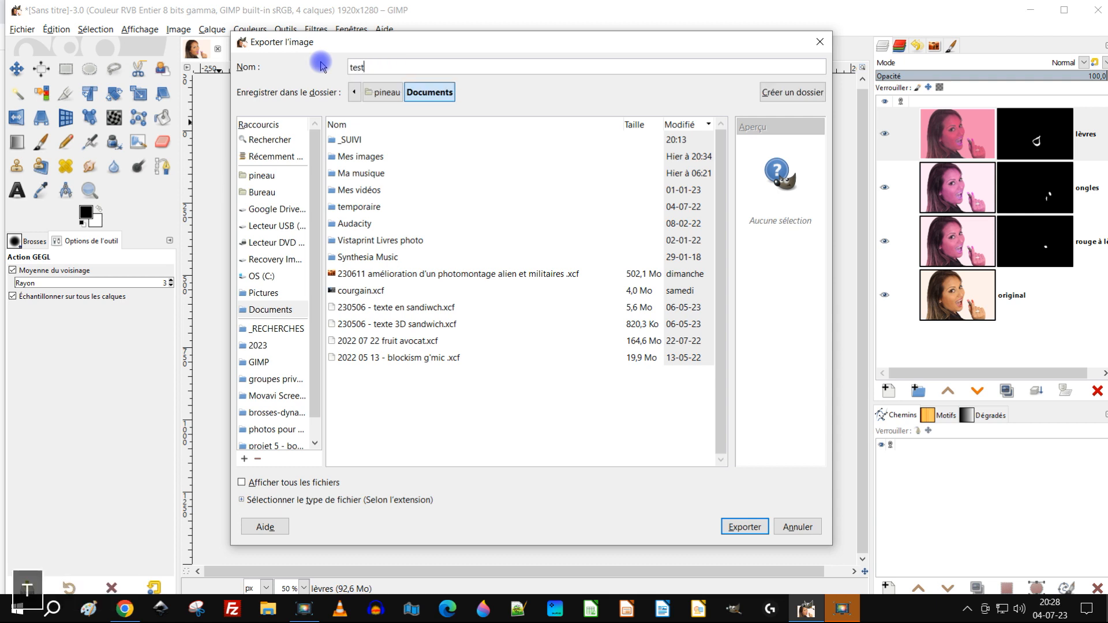
pyautogui.write('-couleur rouge à lèvre')
pyautogui.press('BackSpace')
pyautogui.write('re')
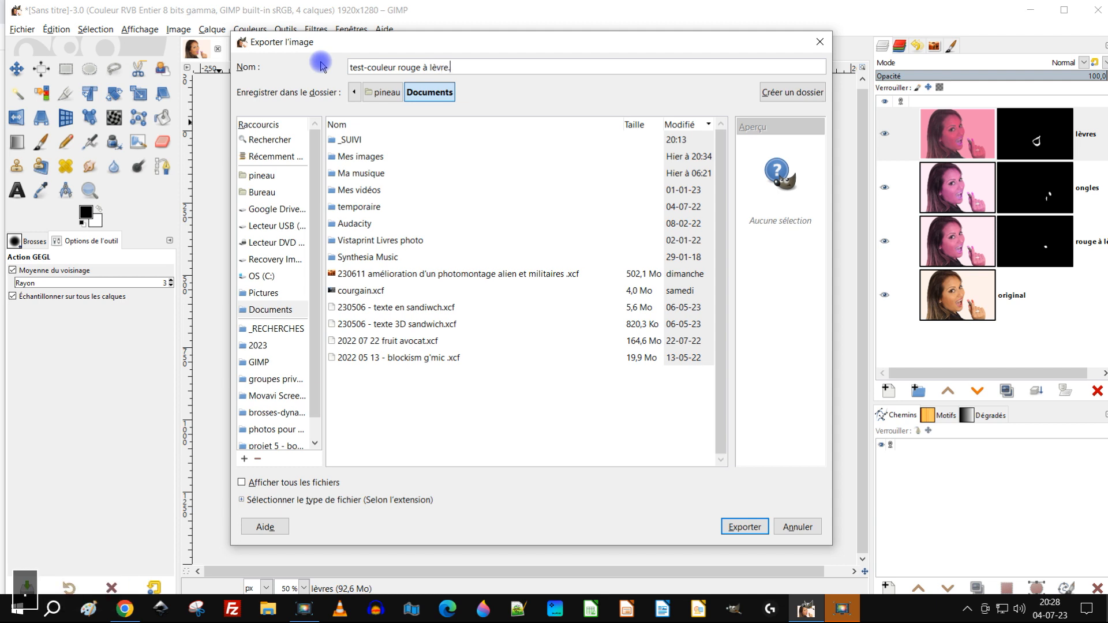
pyautogui.write('.jpg')
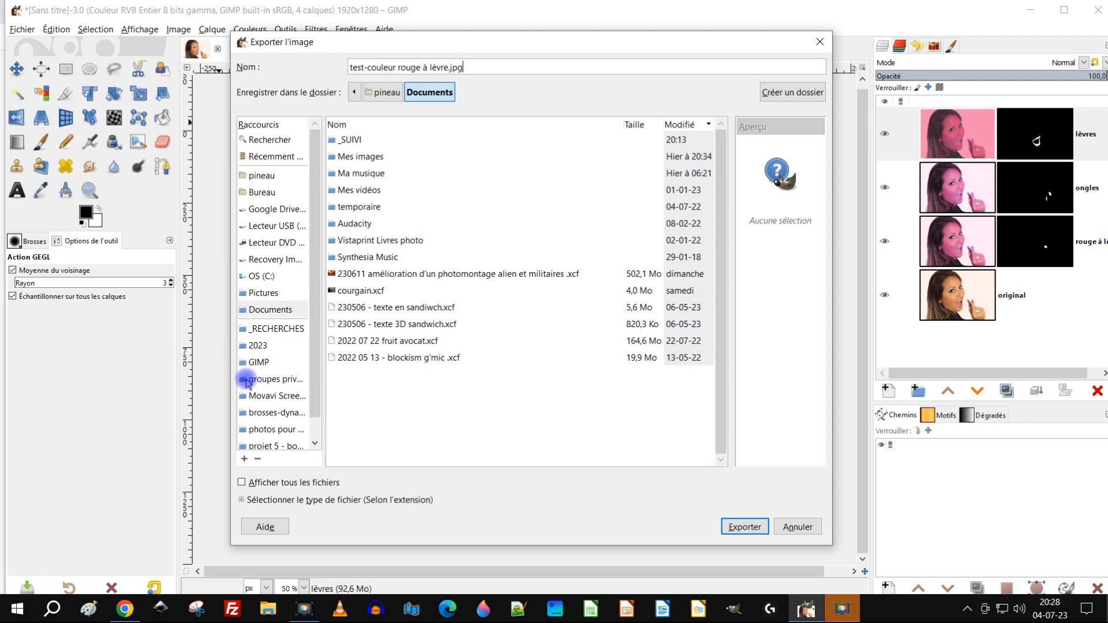
# Choose the 7-juillet folder inside 2023 as destination and export the JPEG at quality 90
pyautogui.click(259, 345)
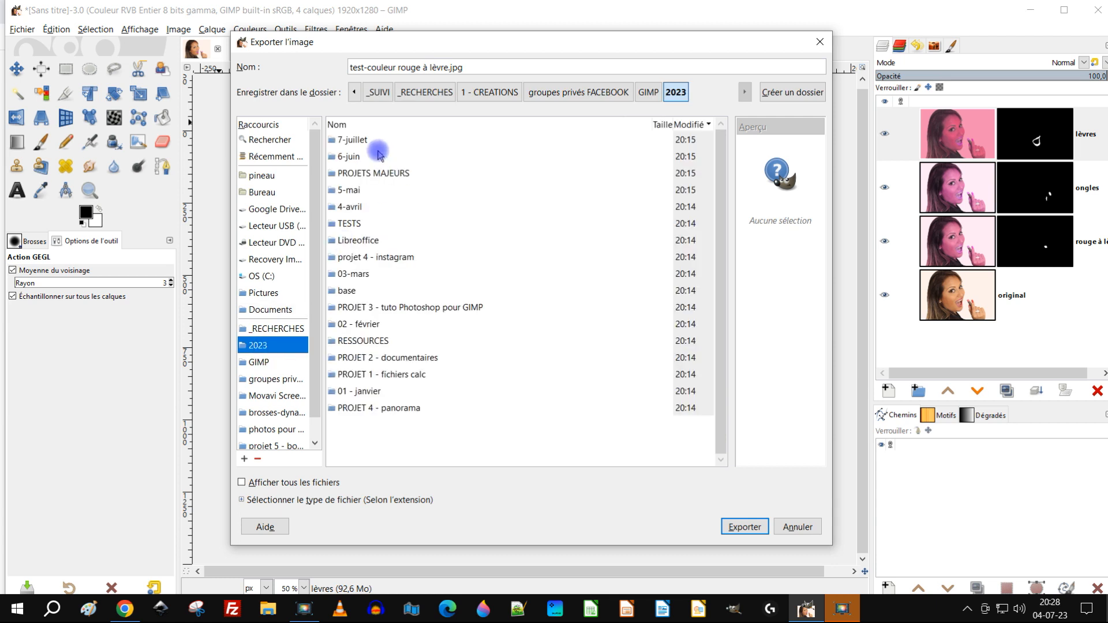
pyautogui.doubleClick(369, 144)
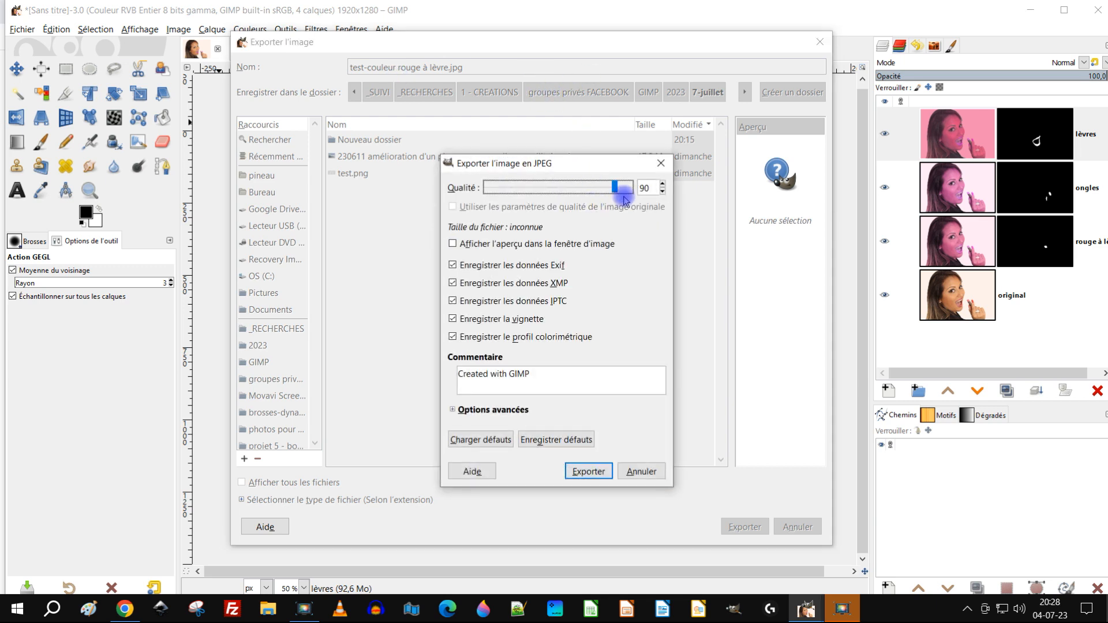
pyautogui.click(603, 469)
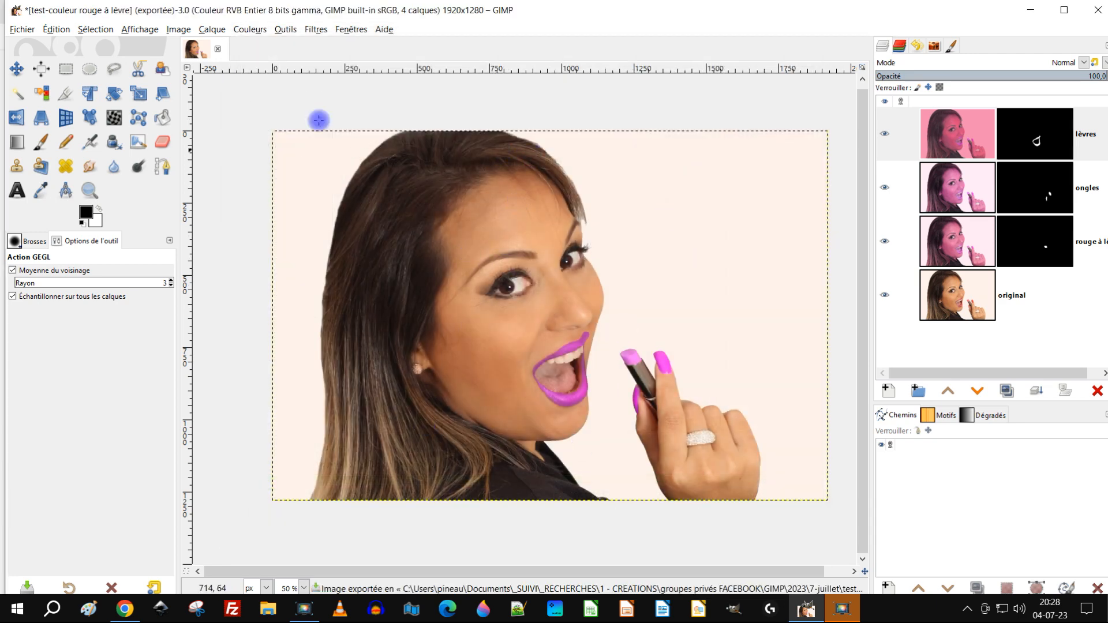
# Open the exported test-couleur rouge à lèvre.jpg from the 7-juillet folder inside 2023 to check it, and close it again
pyautogui.click(23, 29)
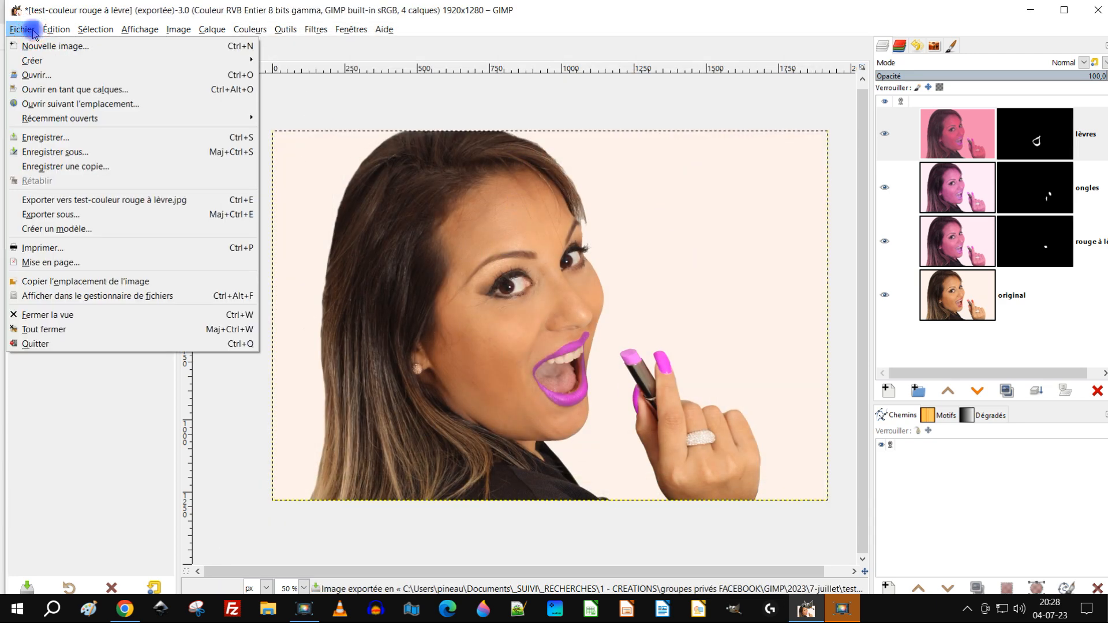
pyautogui.click(60, 75)
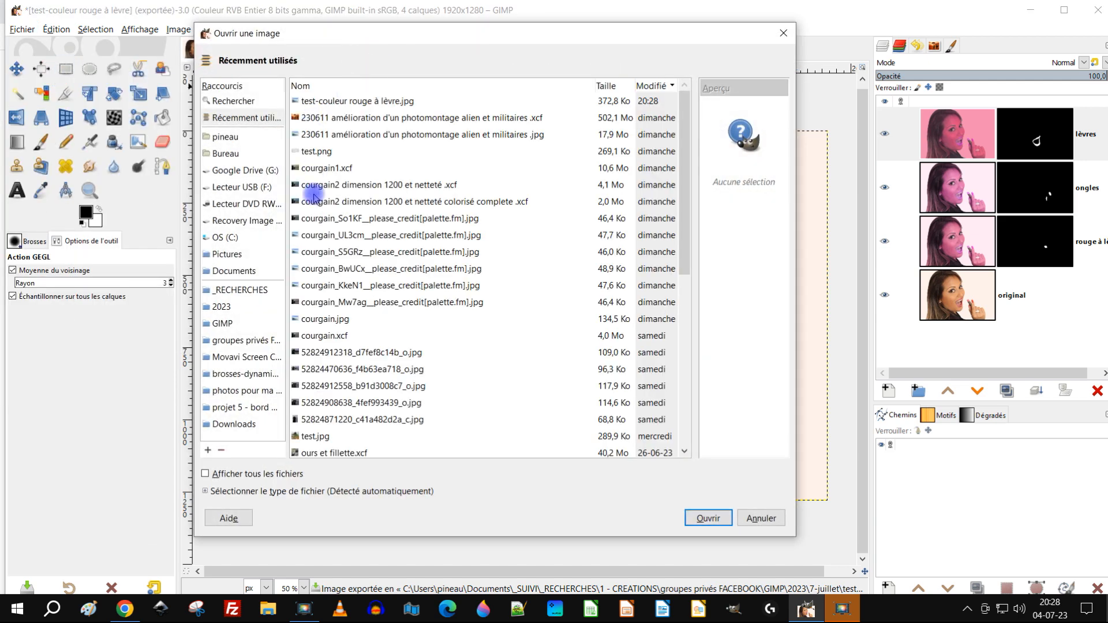
pyautogui.click(258, 307)
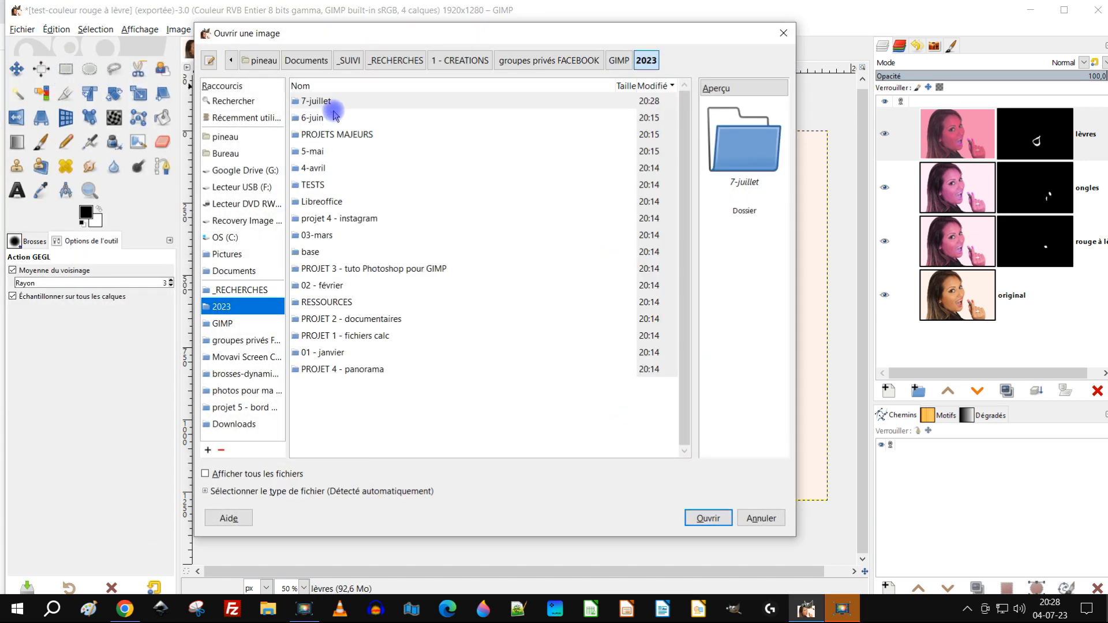
pyautogui.doubleClick(333, 101)
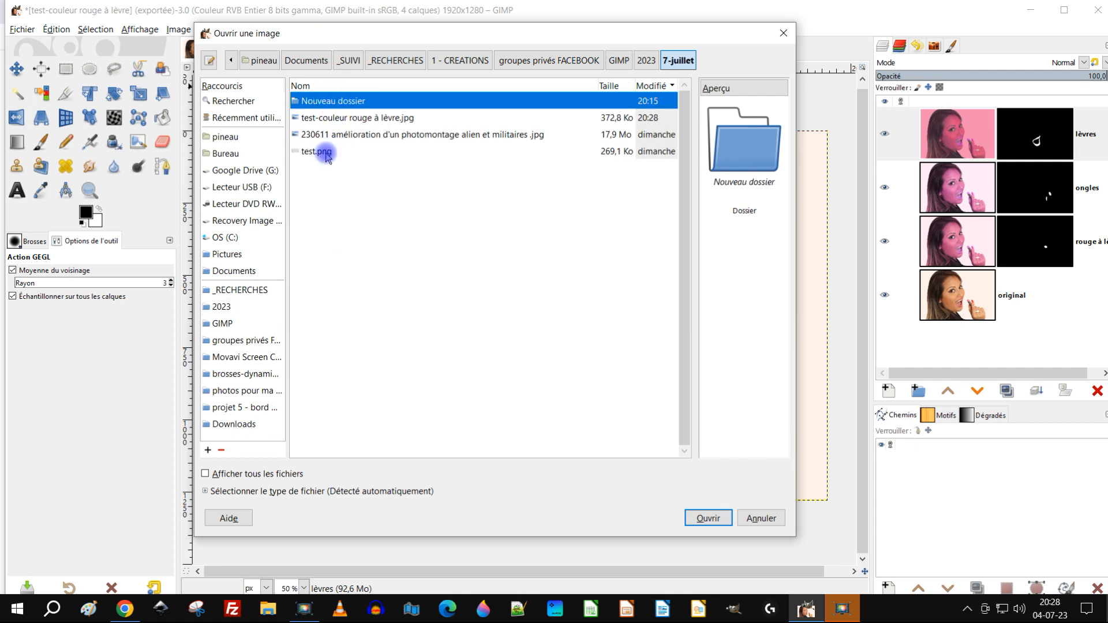
pyautogui.click(364, 119)
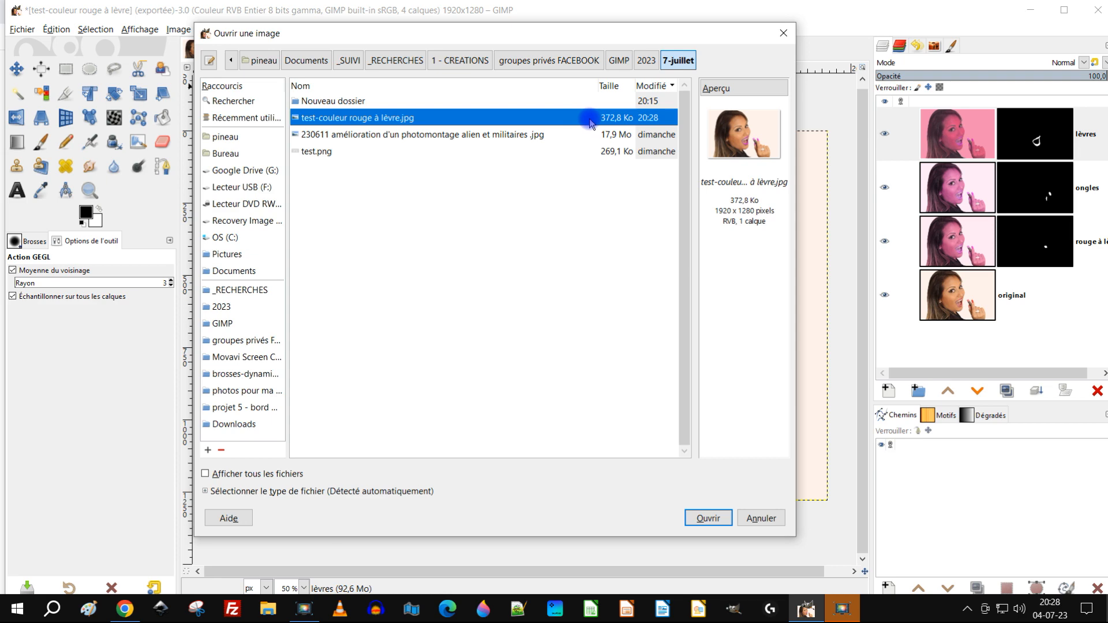
pyautogui.doubleClick(559, 118)
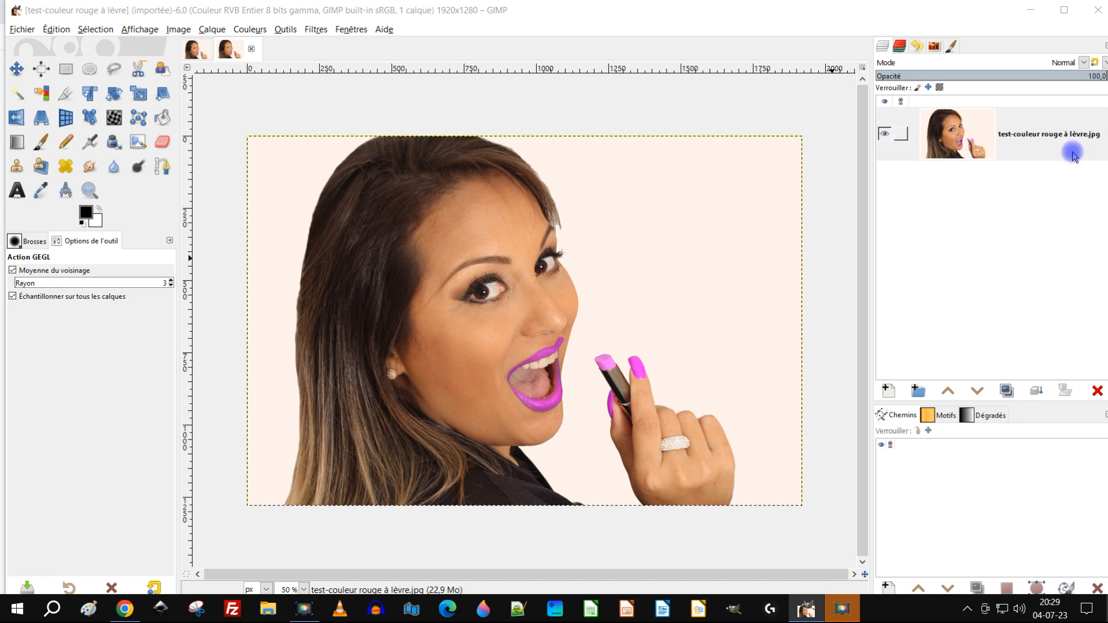
pyautogui.click(252, 50)
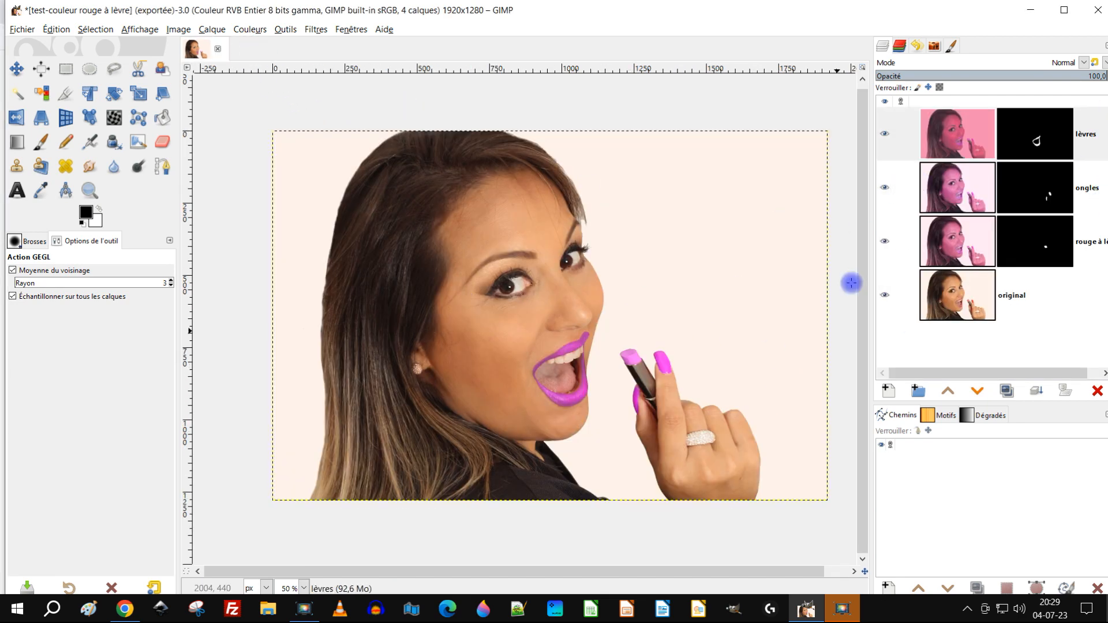
# Create a new layer from the visible image above the lèvres layer and hide all the other layers
pyautogui.rightClick(958, 133)
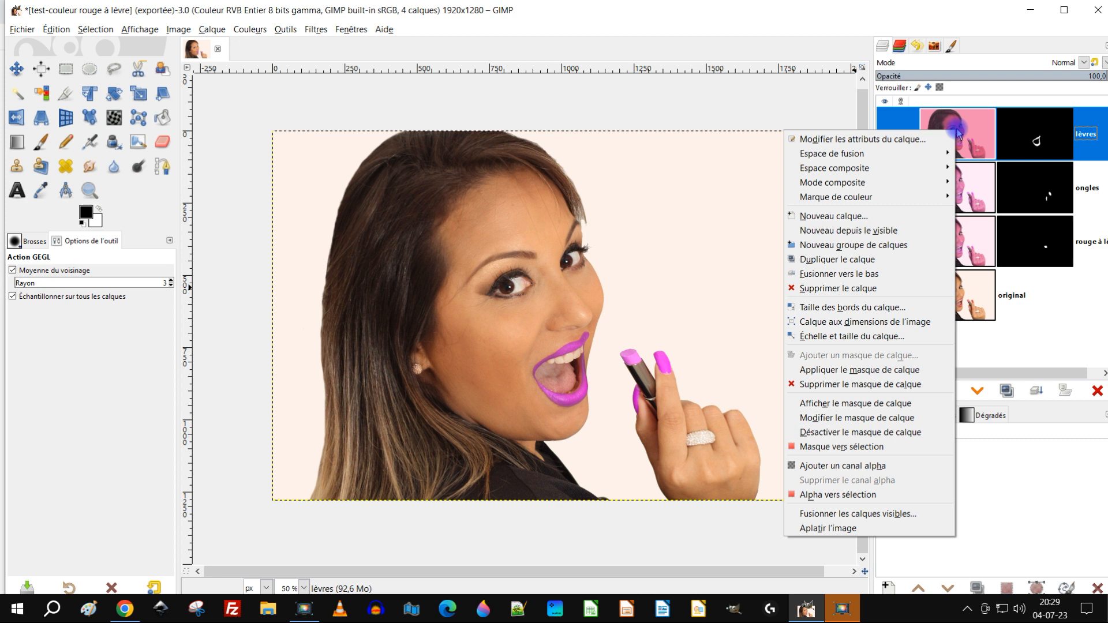
pyautogui.click(893, 231)
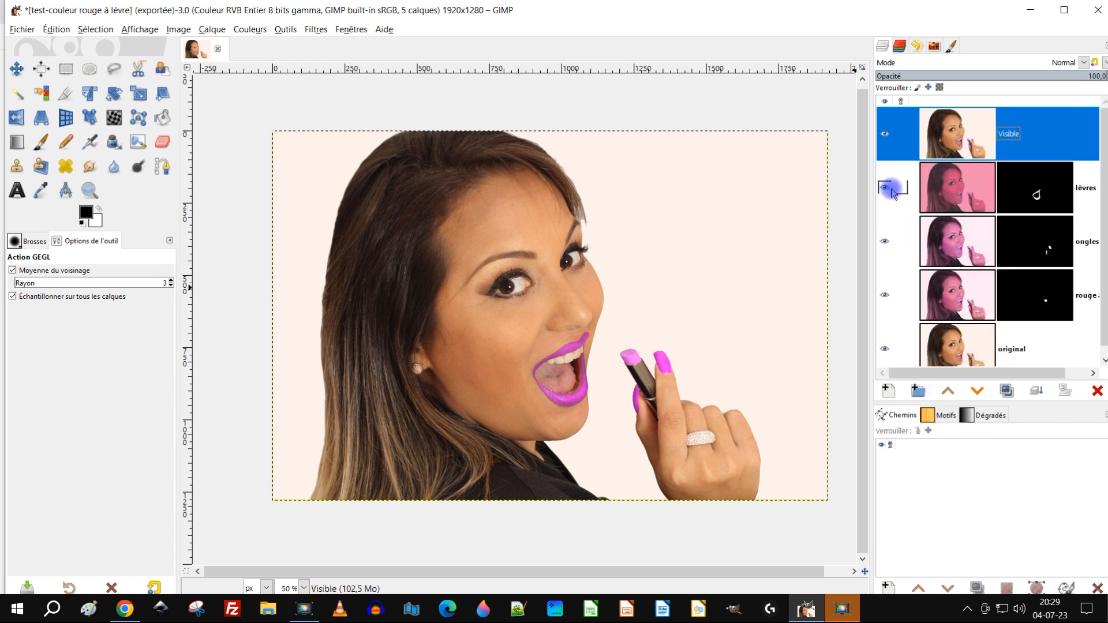
pyautogui.keyDown('shift'); pyautogui.click(886, 134); pyautogui.keyUp('shift')
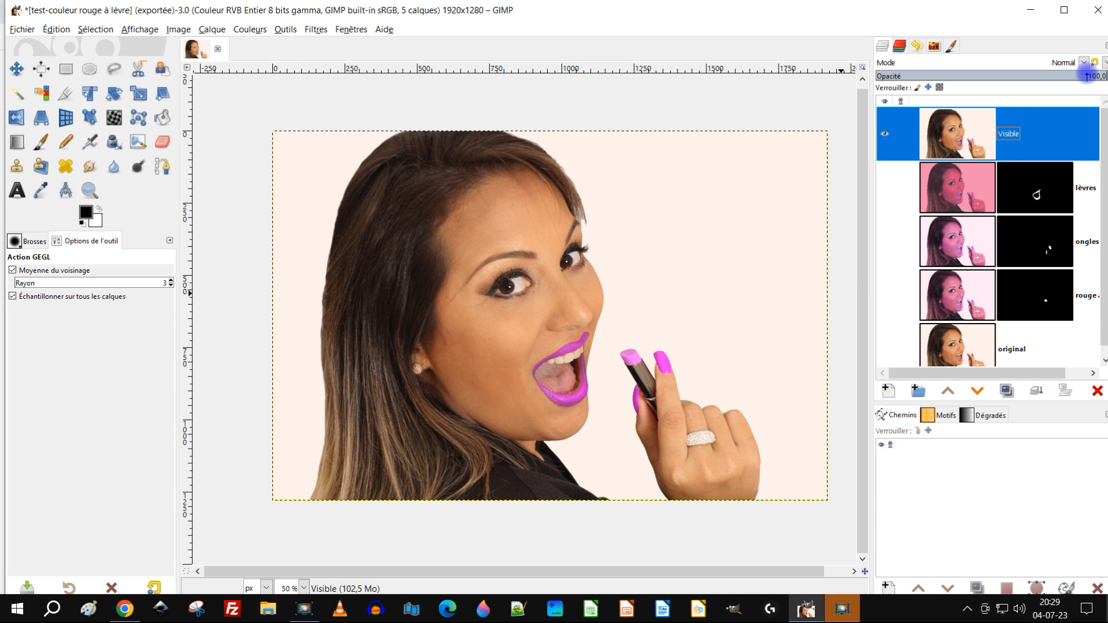
pyautogui.doubleClick(1005, 135)
pyautogui.click(1027, 135)
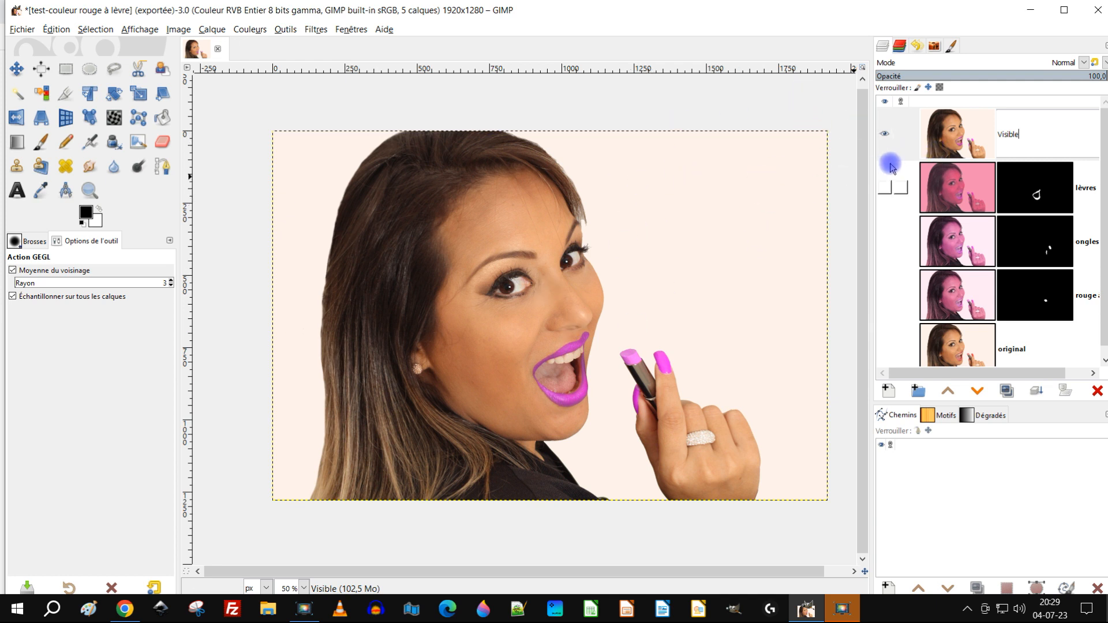
# Select the plain background on both sides of the woman with Fuzzy Select at threshold 15 and delete it from the Visible layer
pyautogui.click(21, 97)
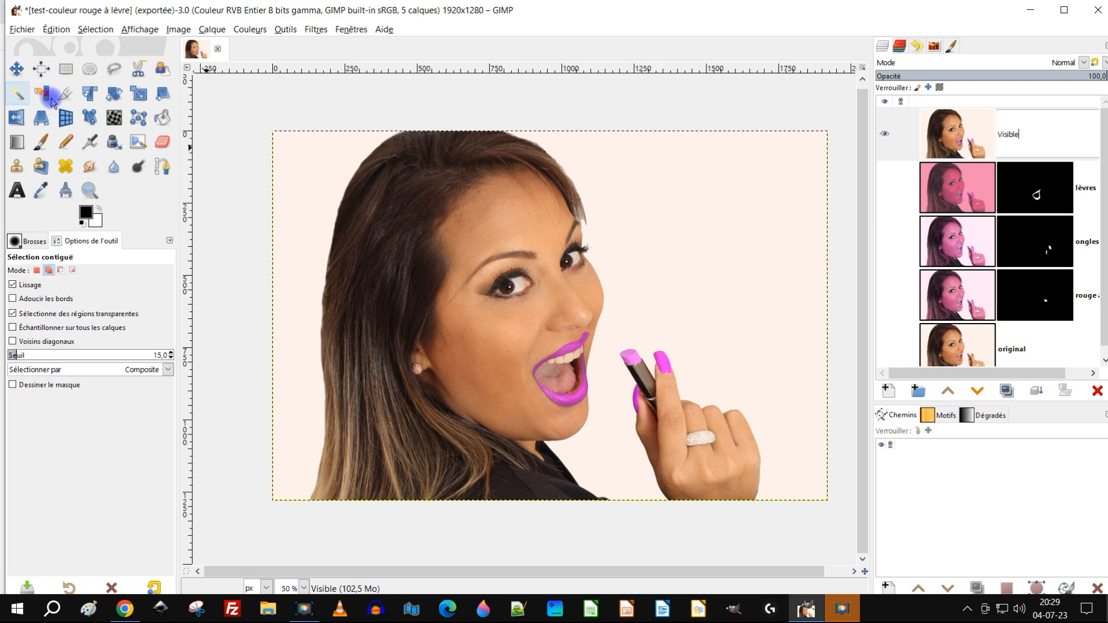
pyautogui.click(796, 198)
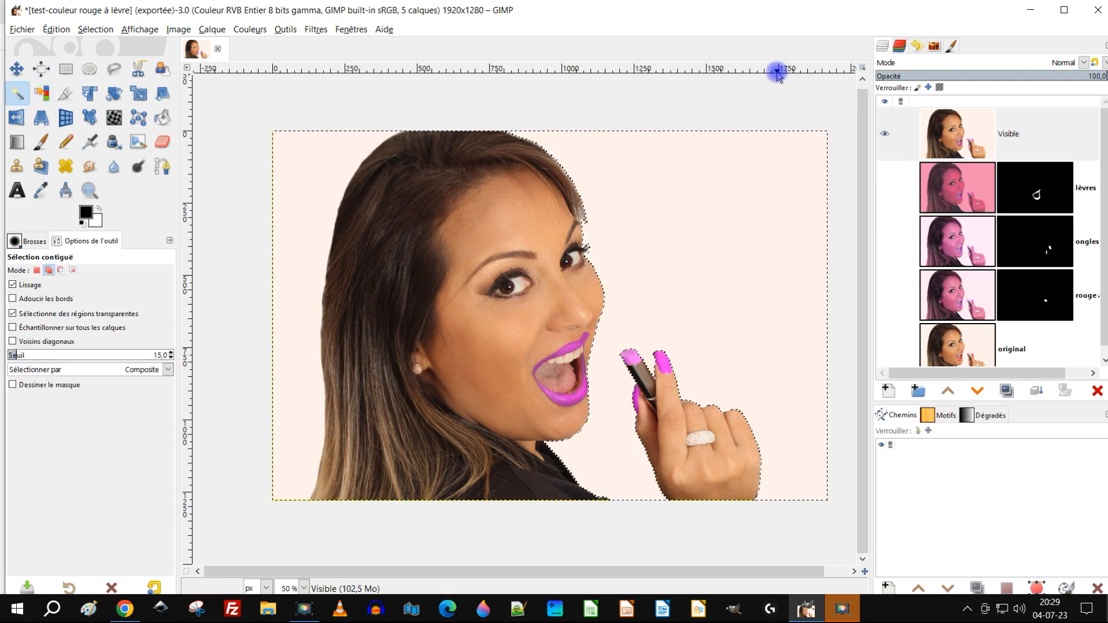
pyautogui.press('Delete')
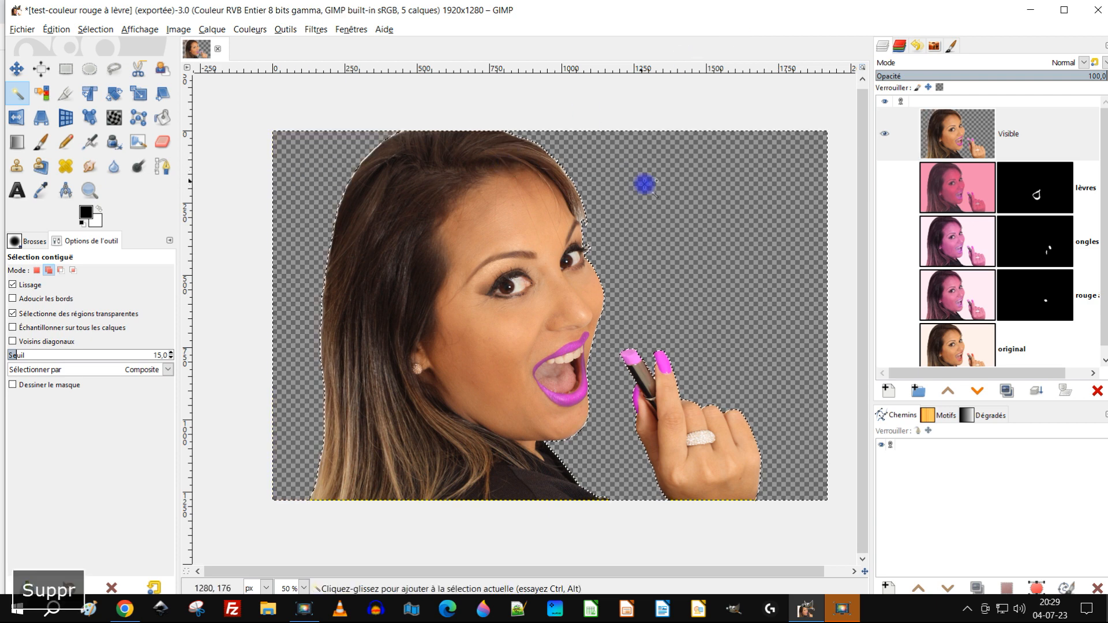
pyautogui.moveTo(294, 181); pyautogui.dragTo(311, 196)
pyautogui.press('Delete')
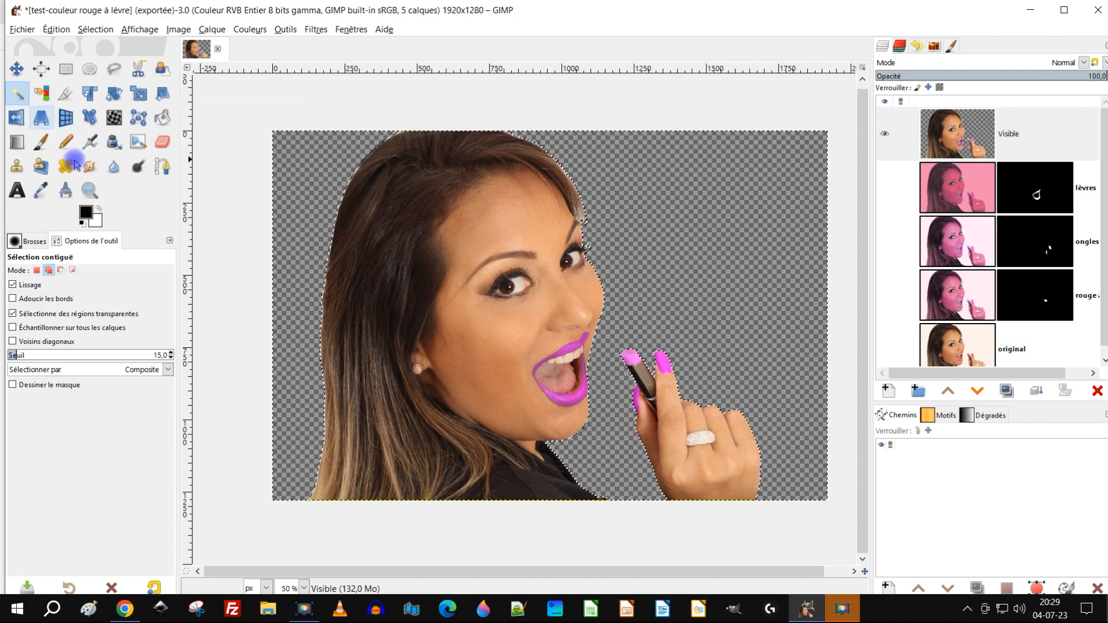
# Enable feathered edges with a radius of 1.5 for Fuzzy Select, add the background to the selection and delete again
pyautogui.click(49, 270)
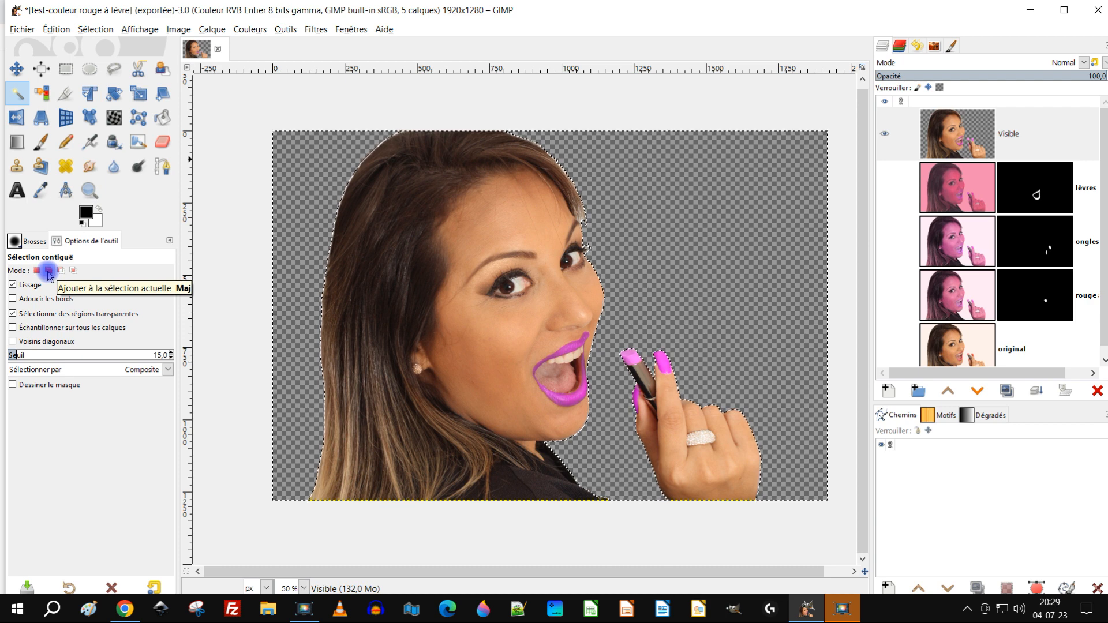
pyautogui.press('Delete')
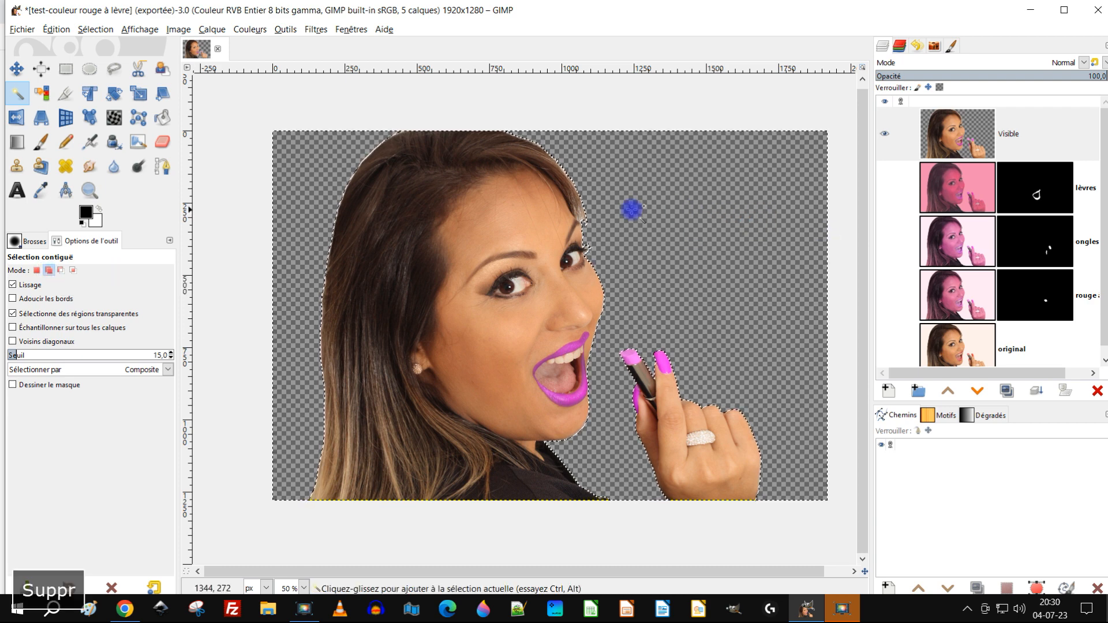
pyautogui.click(36, 300)
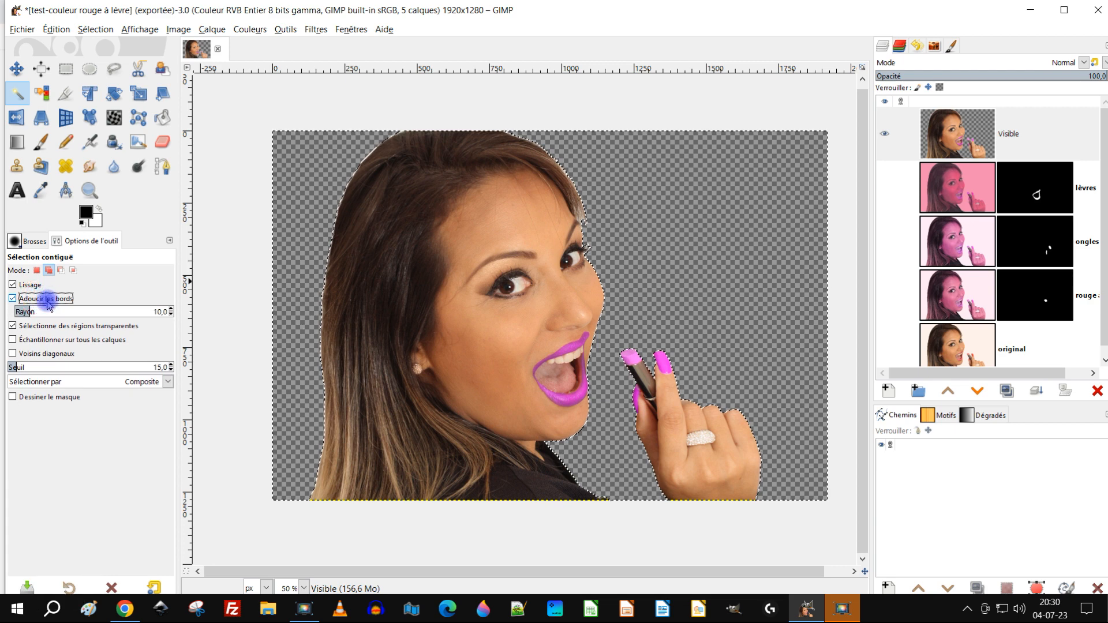
pyautogui.click(19, 311)
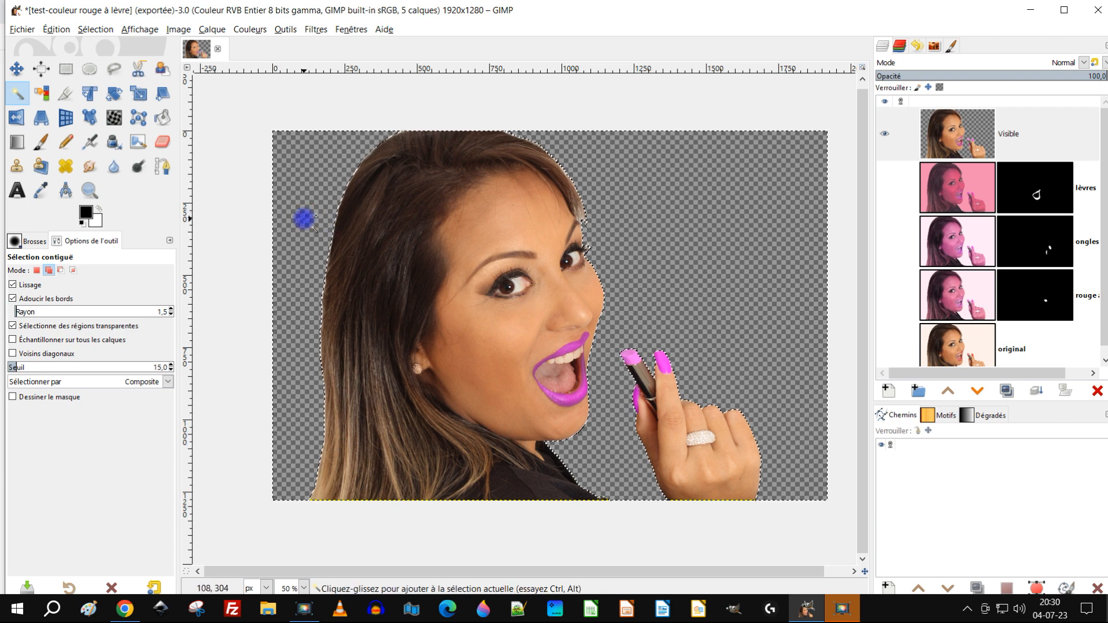
pyautogui.press('Delete')
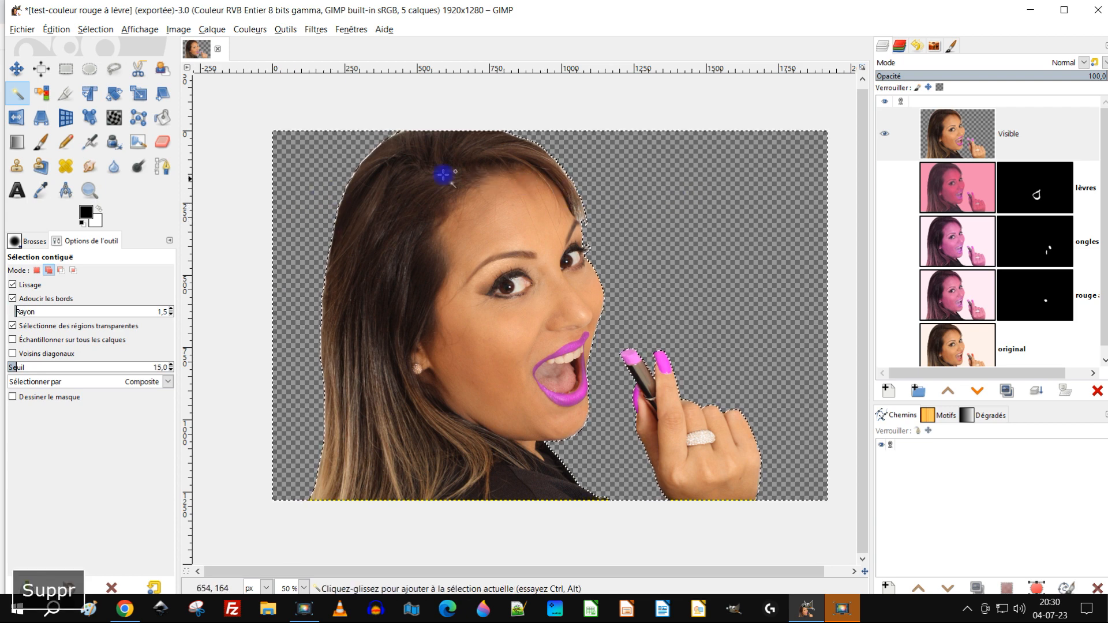
# Clear the selection, reselect the transparent area beside the hair with Fuzzy Select in replace mode, and delete to trim the light fringe
pyautogui.click(66, 68)
pyautogui.click(267, 93)
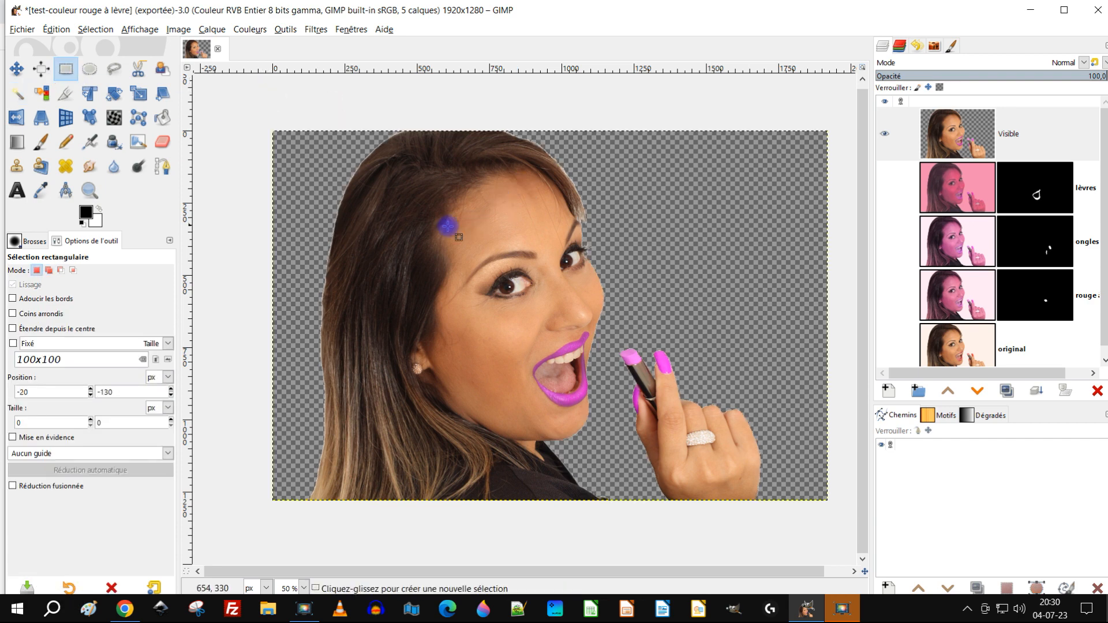
pyautogui.scroll(3, 306, 286)
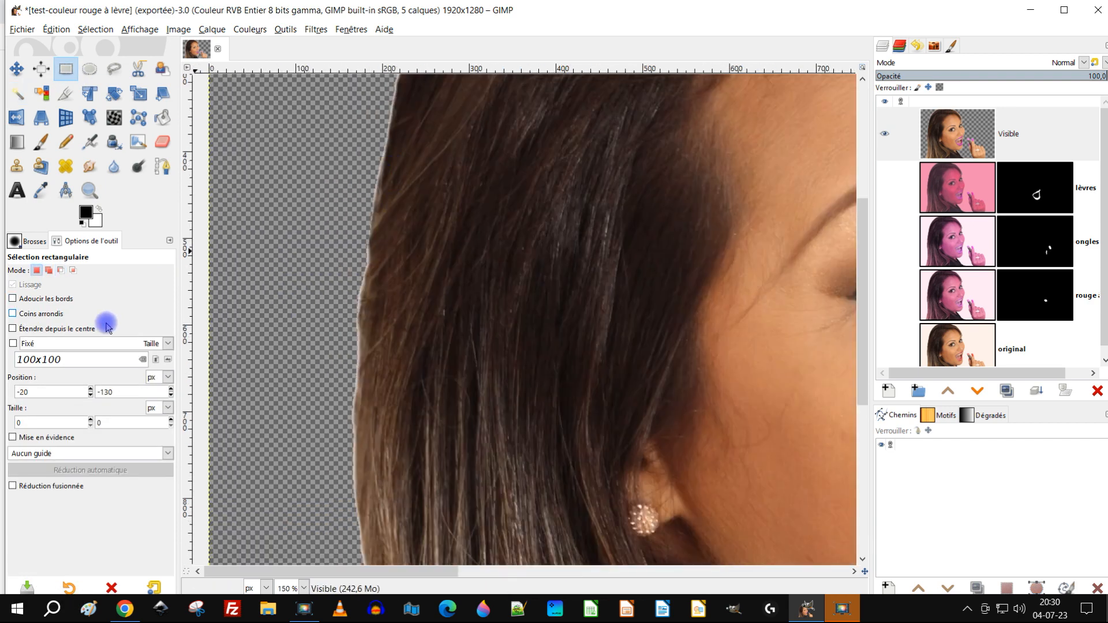
pyautogui.click(17, 93)
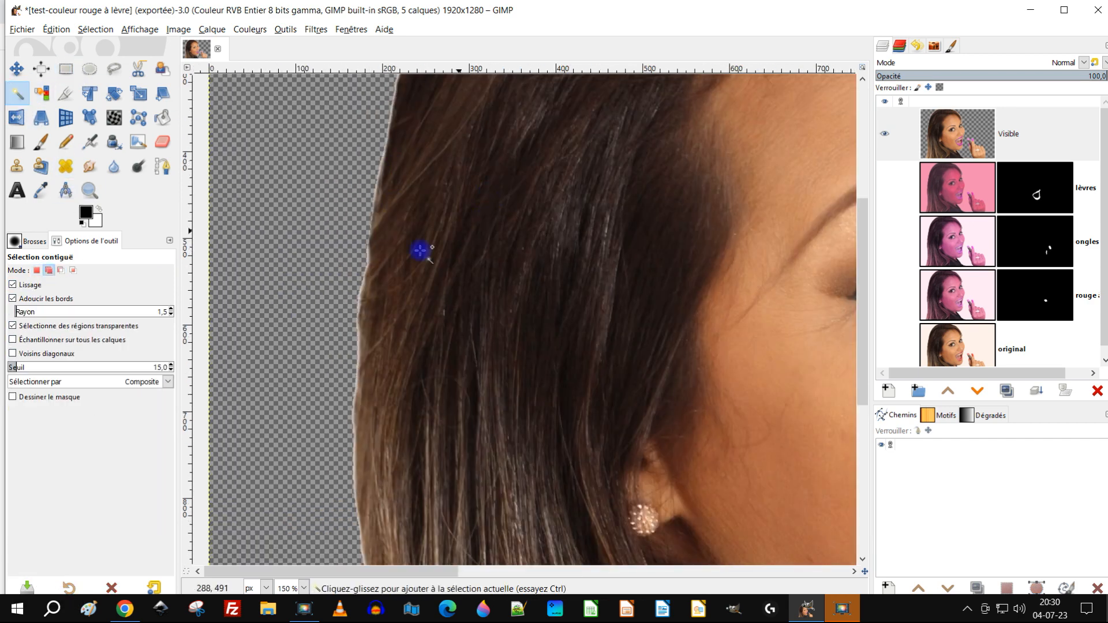
pyautogui.scroll(2, 384, 329)
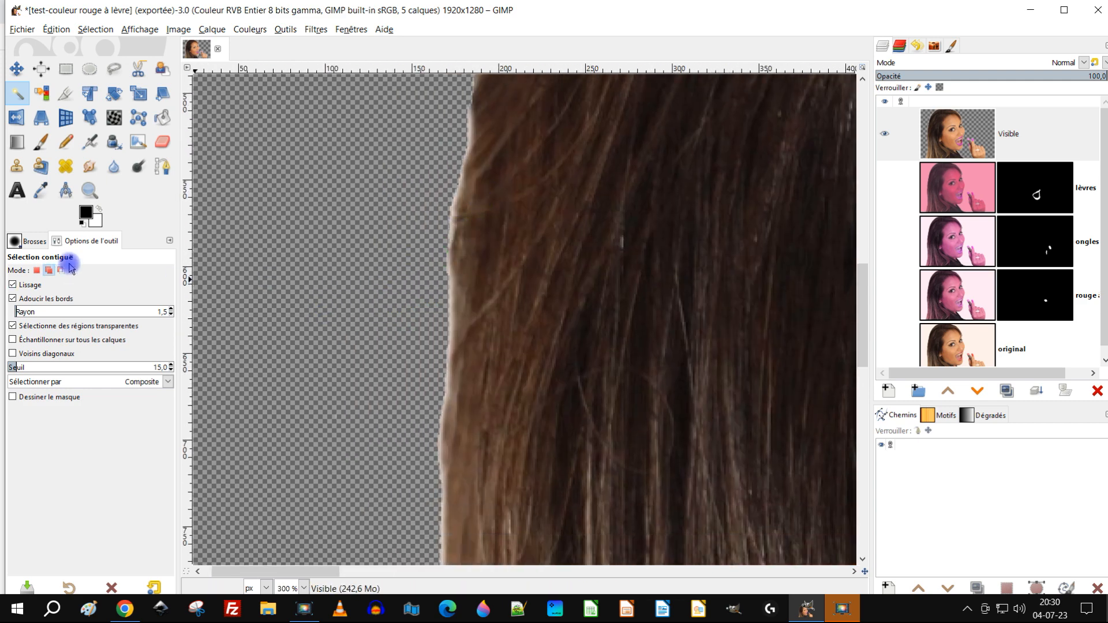
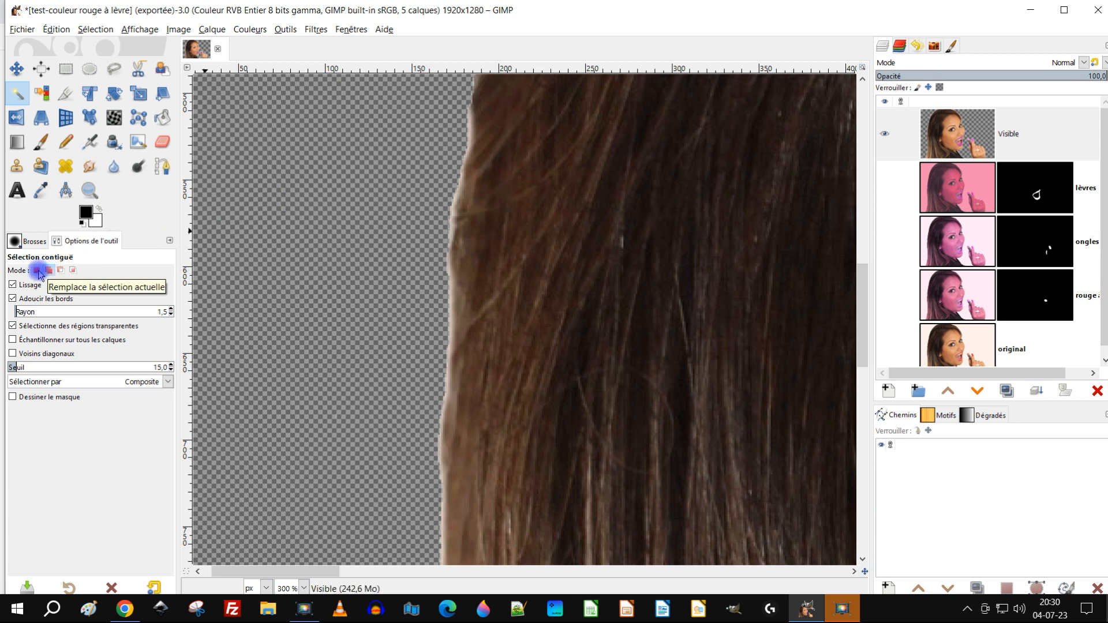
pyautogui.click(356, 263)
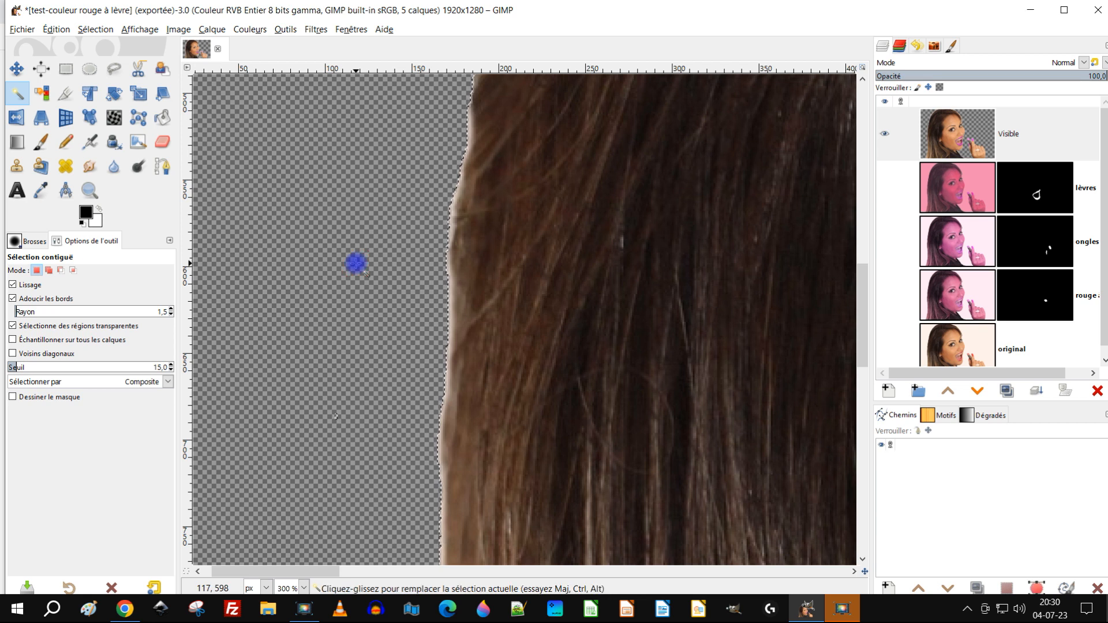
pyautogui.press('Delete')
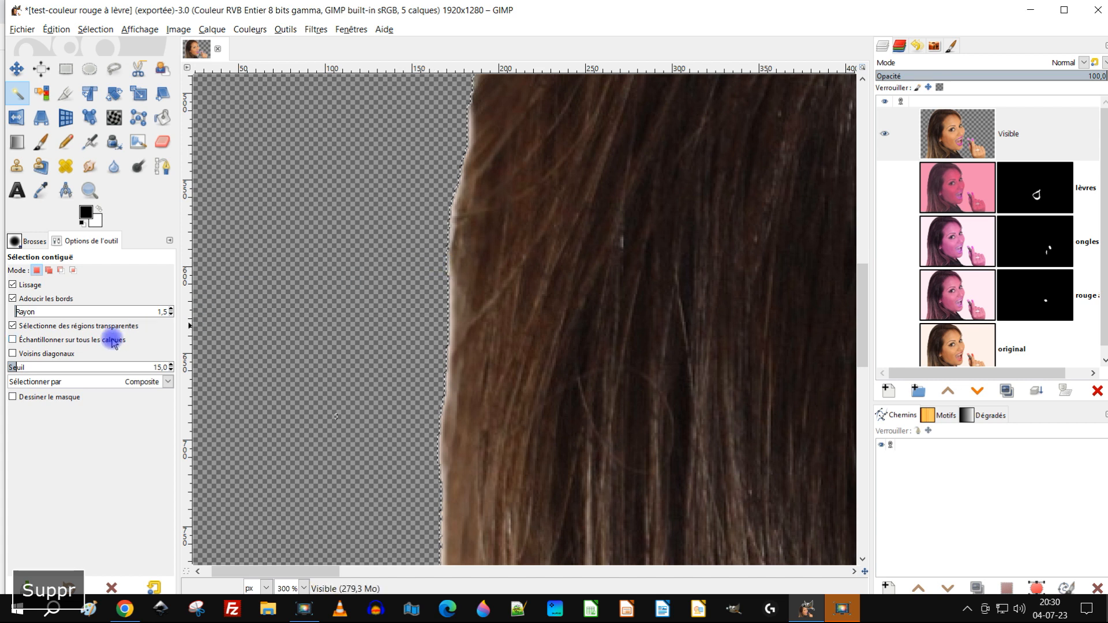
# Raise the feather radius to 3.5, reselect the transparent area beside the hair and delete to soften its edge
pyautogui.click(170, 308)
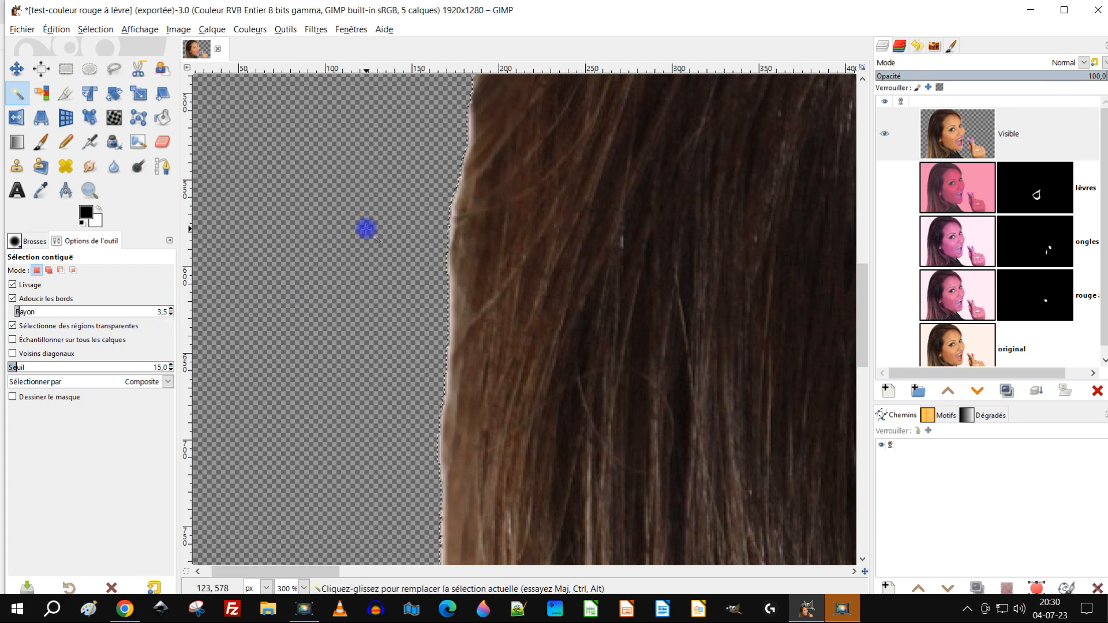
pyautogui.press('Delete')
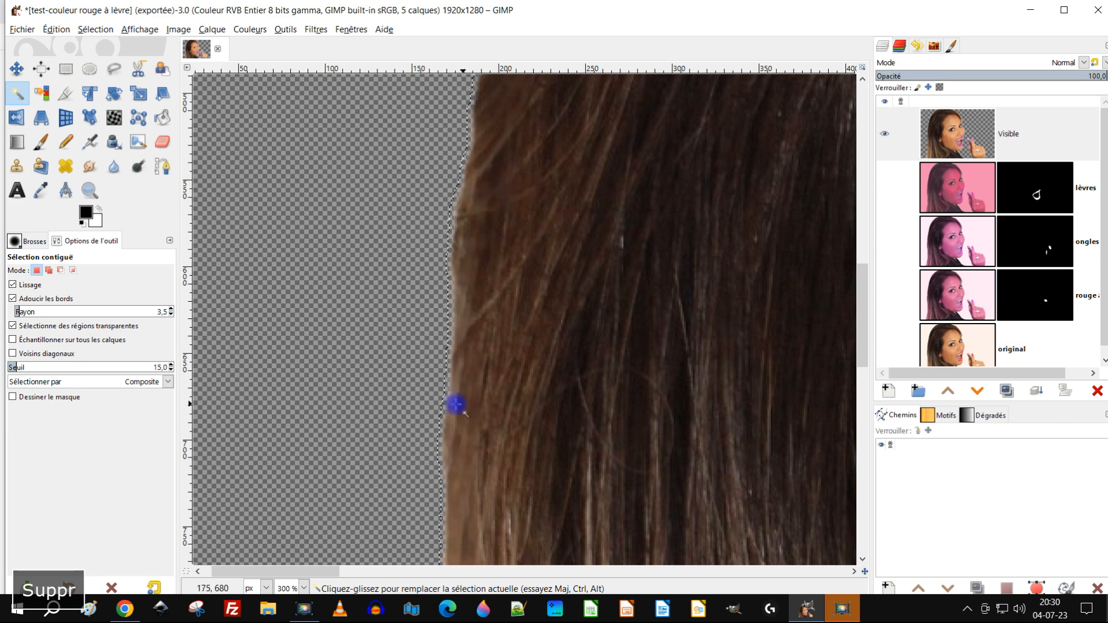
pyautogui.scroll(-7, 572, 234)
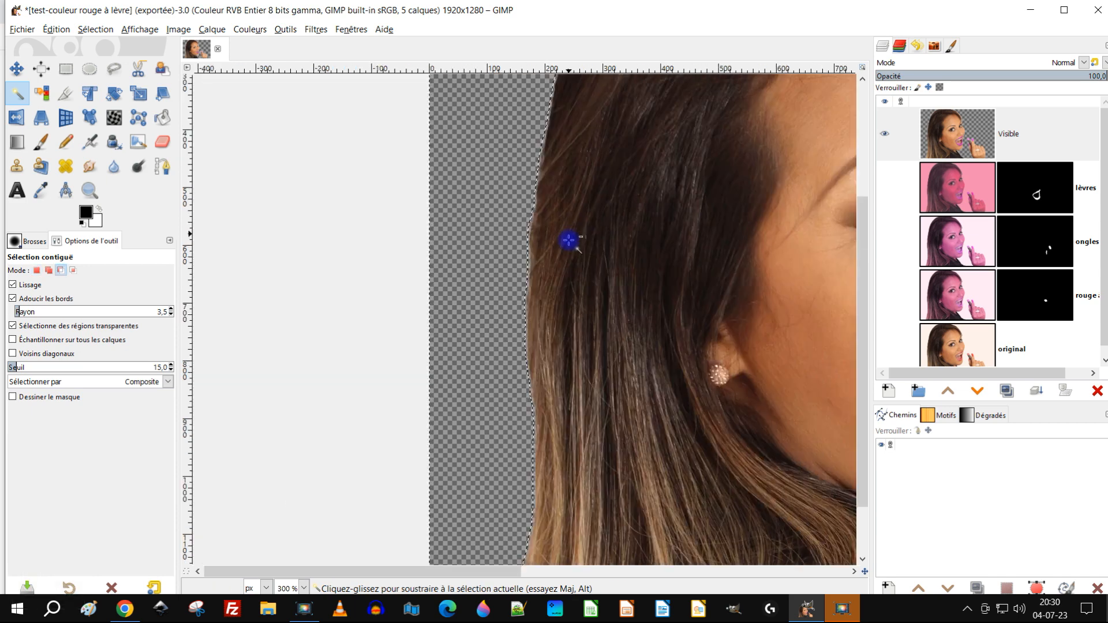
# Select the transparent area on the face and hand side with the 3.5 feather radius and delete to trim that edge
pyautogui.scroll(3, 577, 236)
pyautogui.scroll(-2, 600, 225)
pyautogui.moveTo(600, 224); pyautogui.dragTo(440, 288)
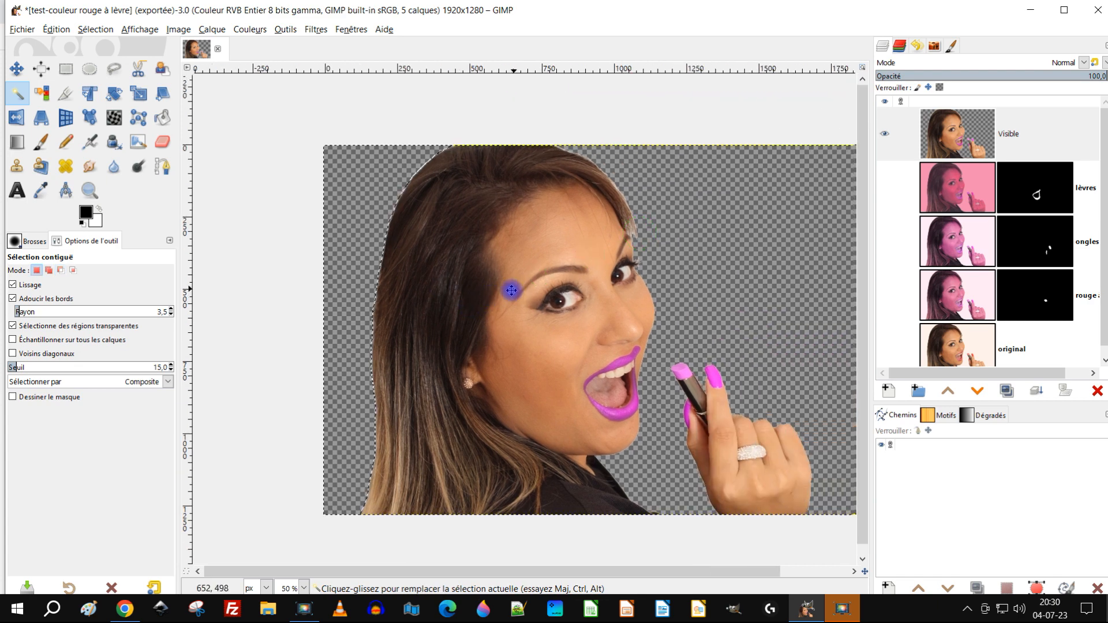
pyautogui.click(702, 230)
pyautogui.moveTo(738, 244); pyautogui.dragTo(608, 260)
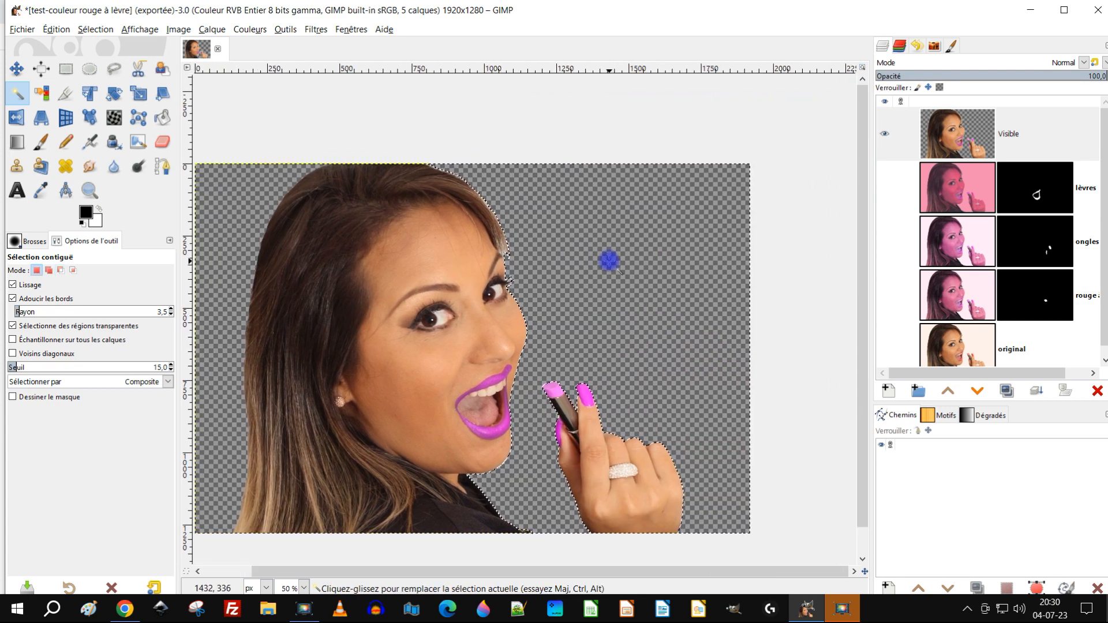
pyautogui.press('Delete')
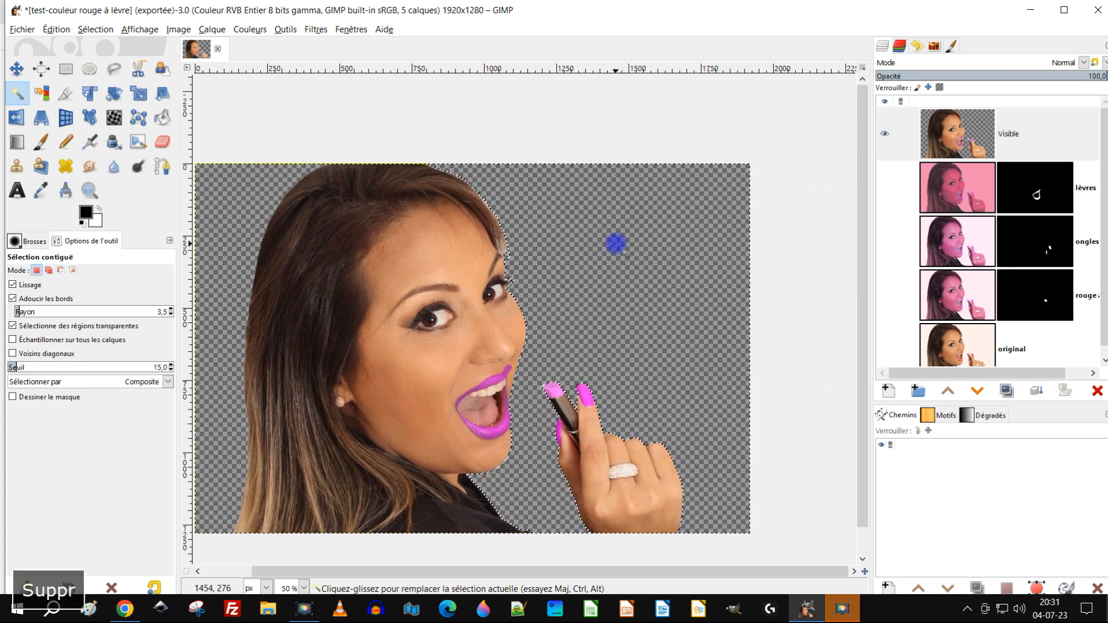
# Export the cutout as "test-couleur rouge à lèvre.png" to the 7-juillet folder and clear the selection
pyautogui.click(58, 30)
pyautogui.moveTo(22, 29)
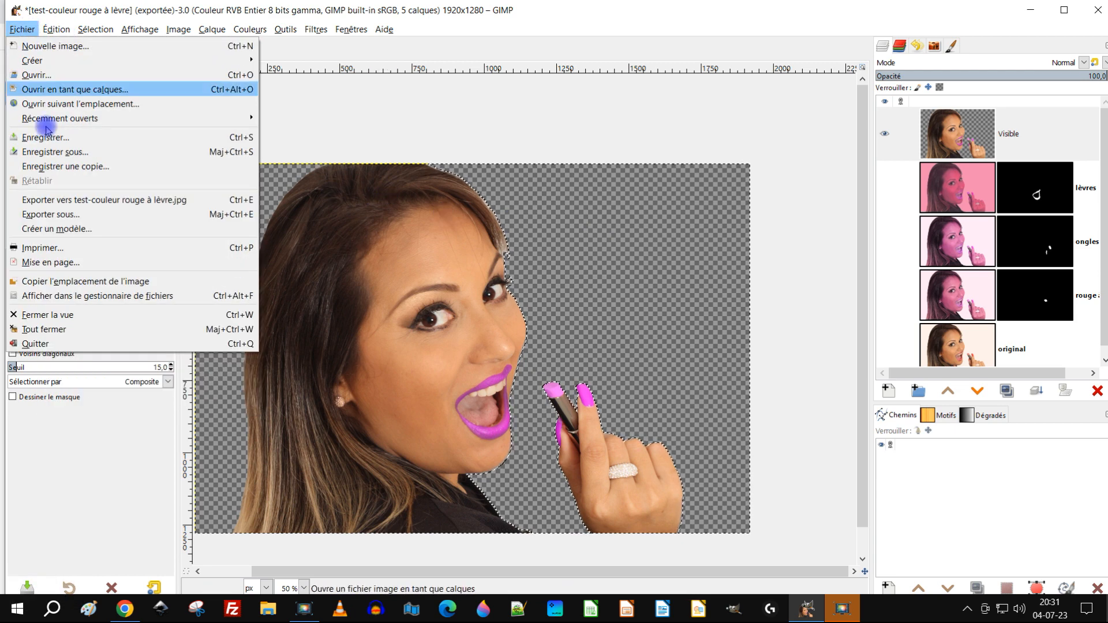
pyautogui.click(75, 214)
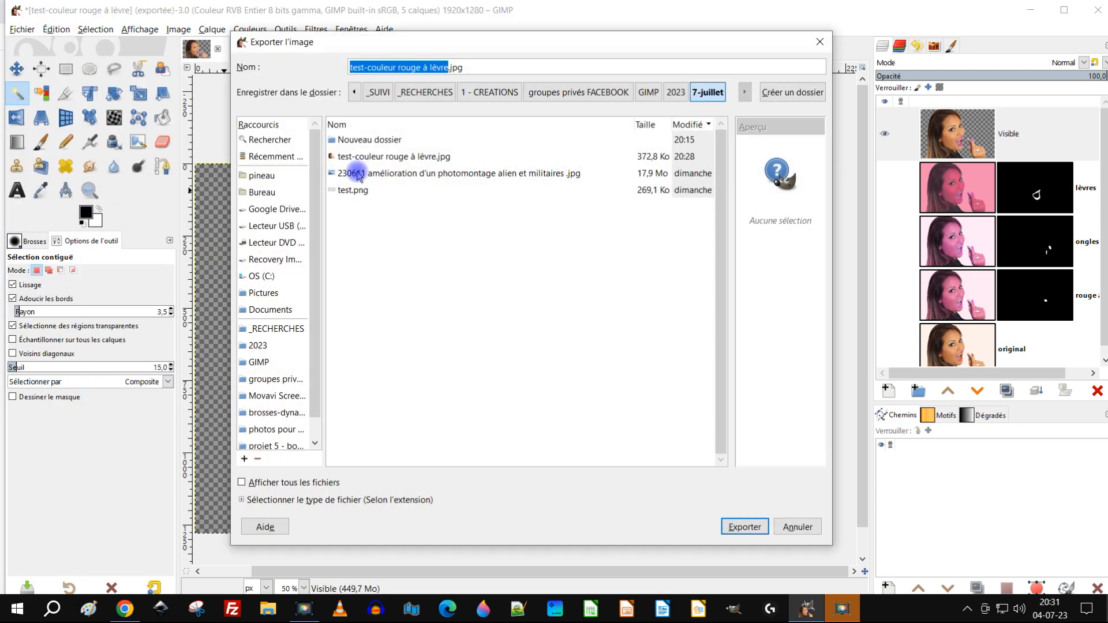
pyautogui.click(469, 67)
pyautogui.press('BackSpace')
pyautogui.press('BackSpace')
pyautogui.press('BackSpace')
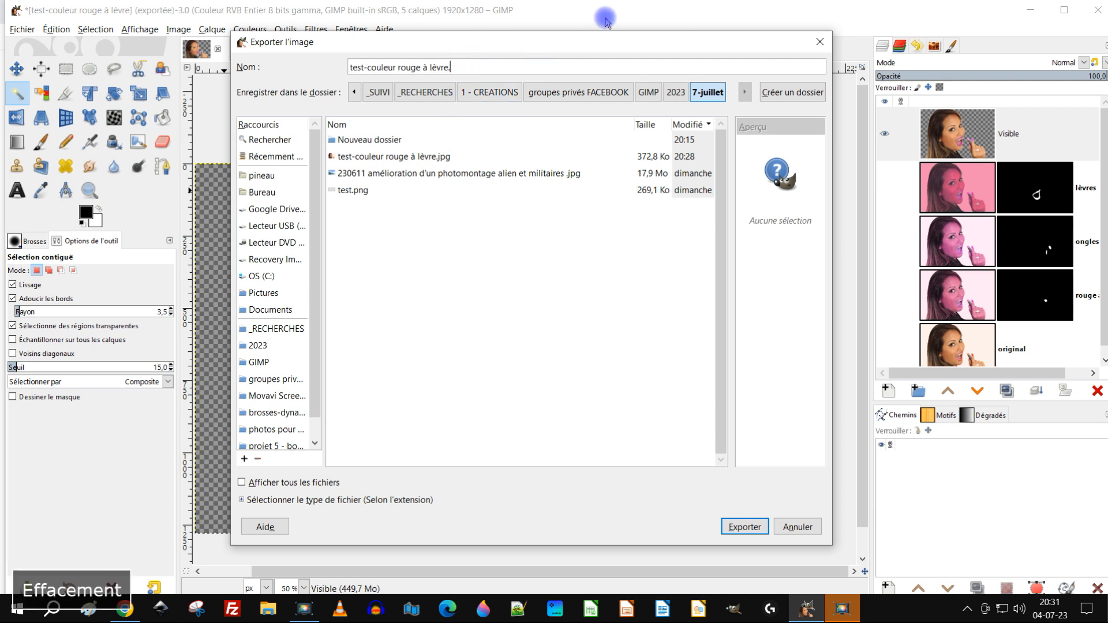
pyautogui.write('png')
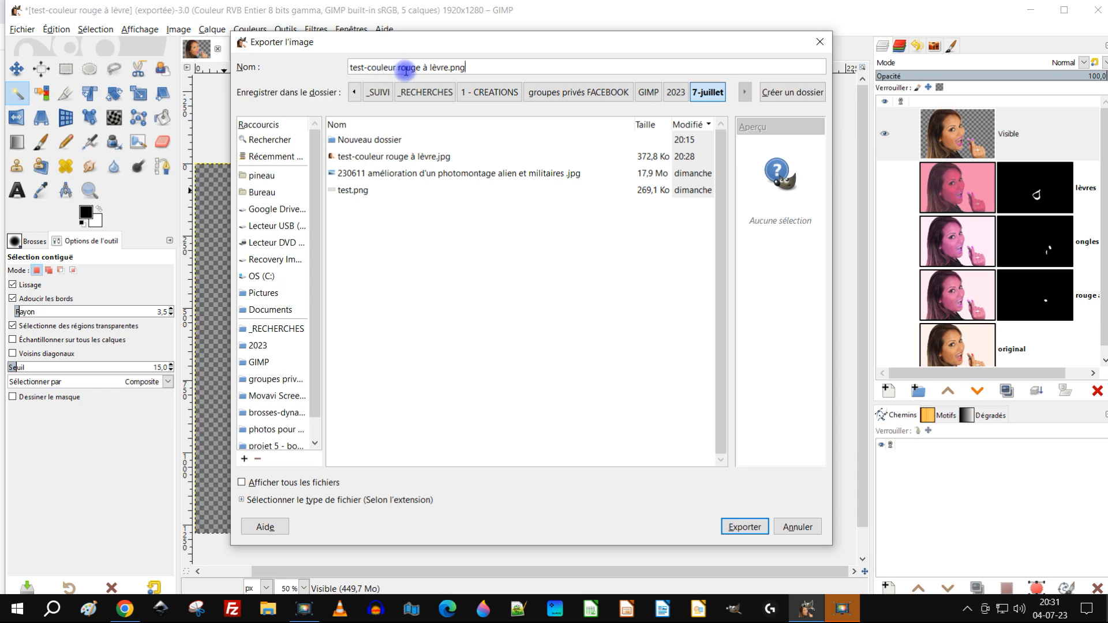
pyautogui.click(745, 526)
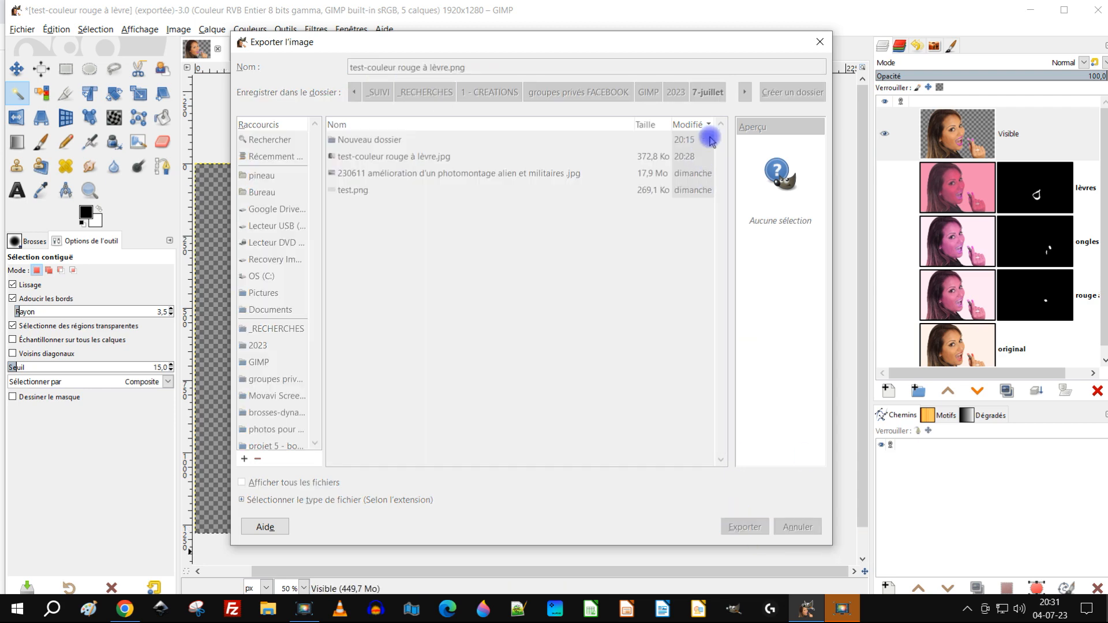
pyautogui.click(622, 477)
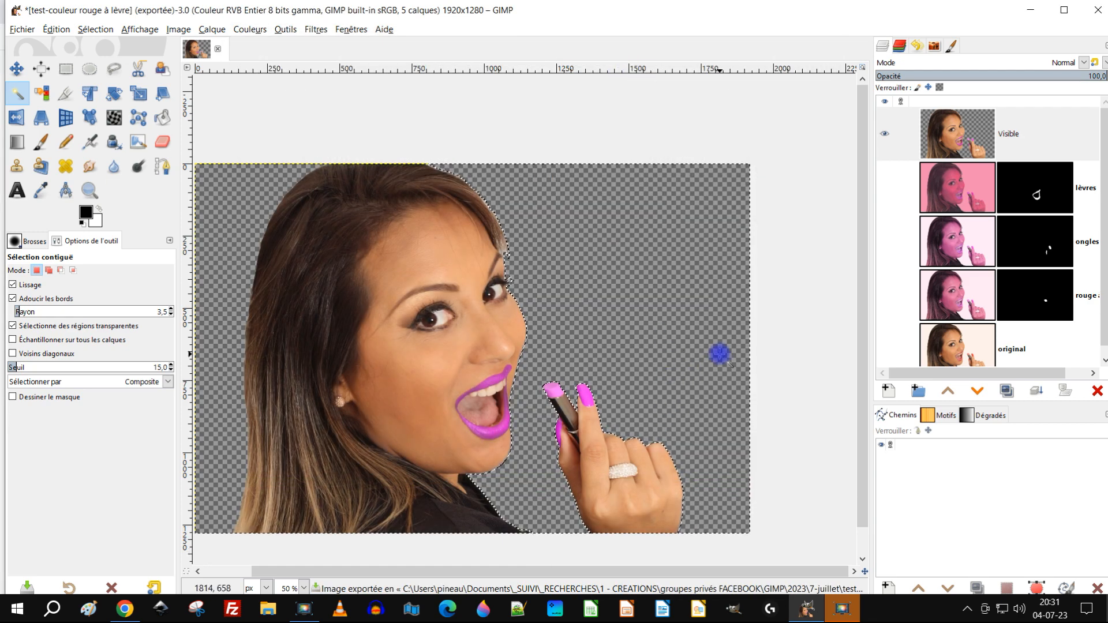
pyautogui.click(95, 30)
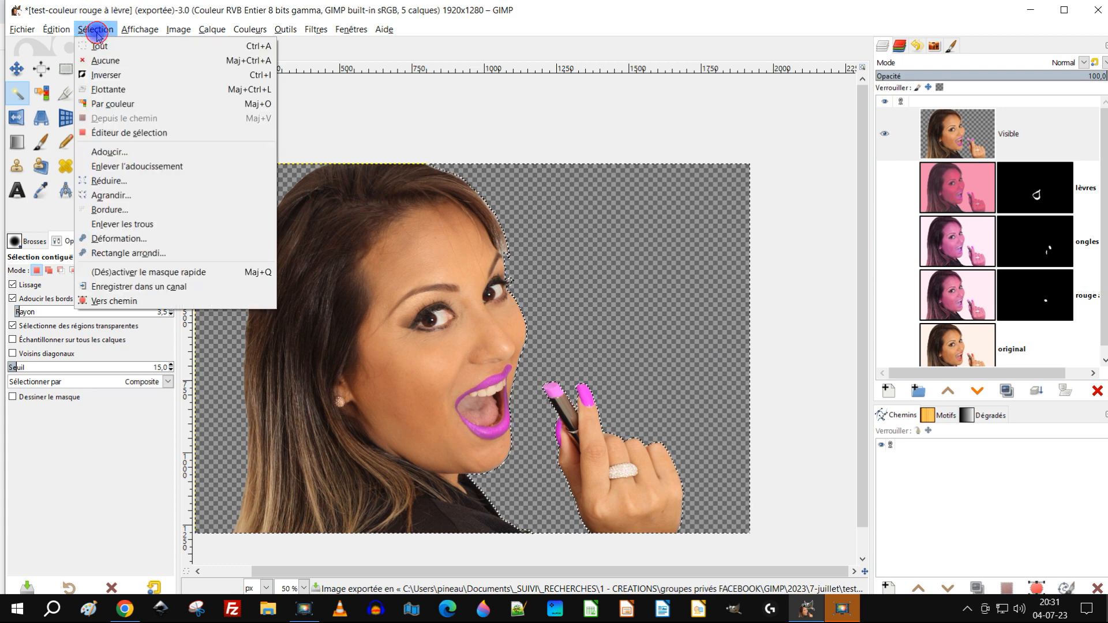
pyautogui.click(107, 60)
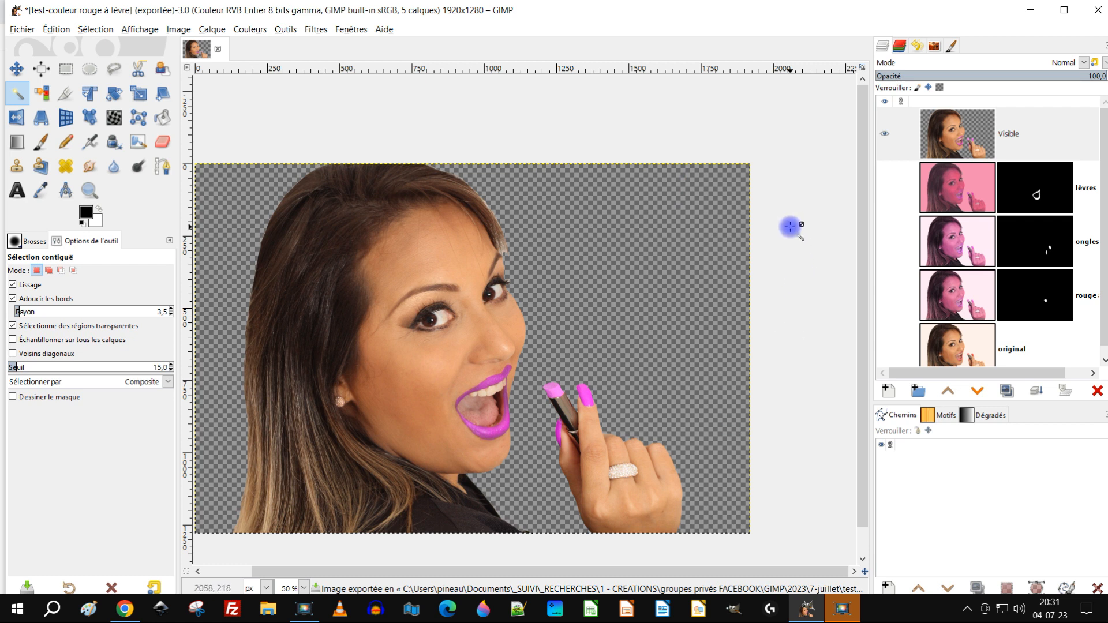
# Switch to LibreOffice Writer and insert the image "test-couleur rouge à lèvre.jpg" into the blank document
pyautogui.click(697, 604)
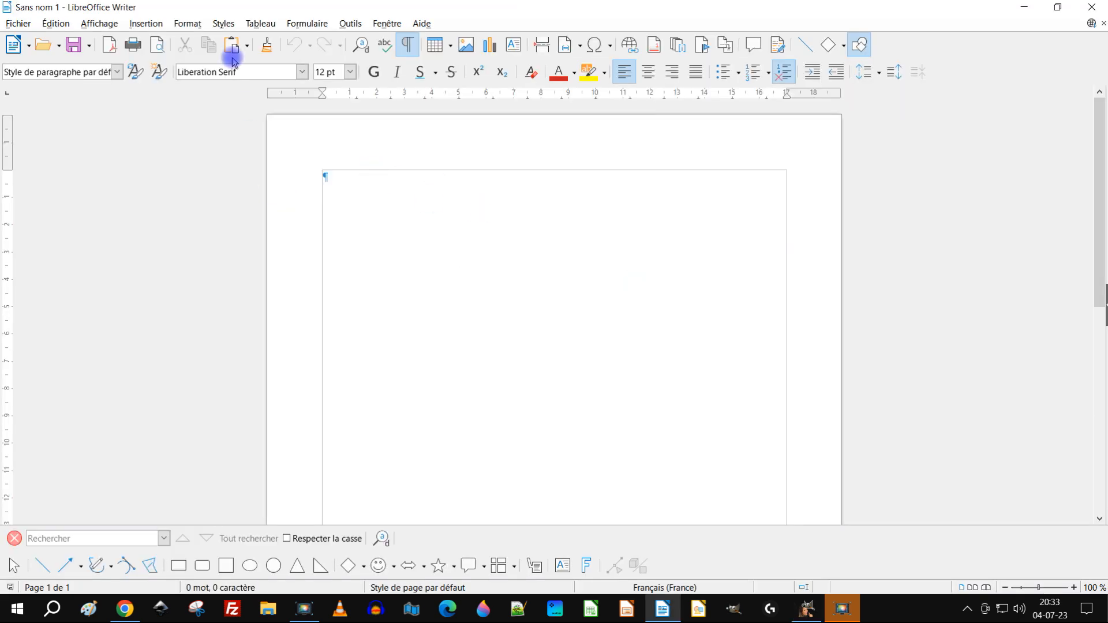
pyautogui.click(136, 28)
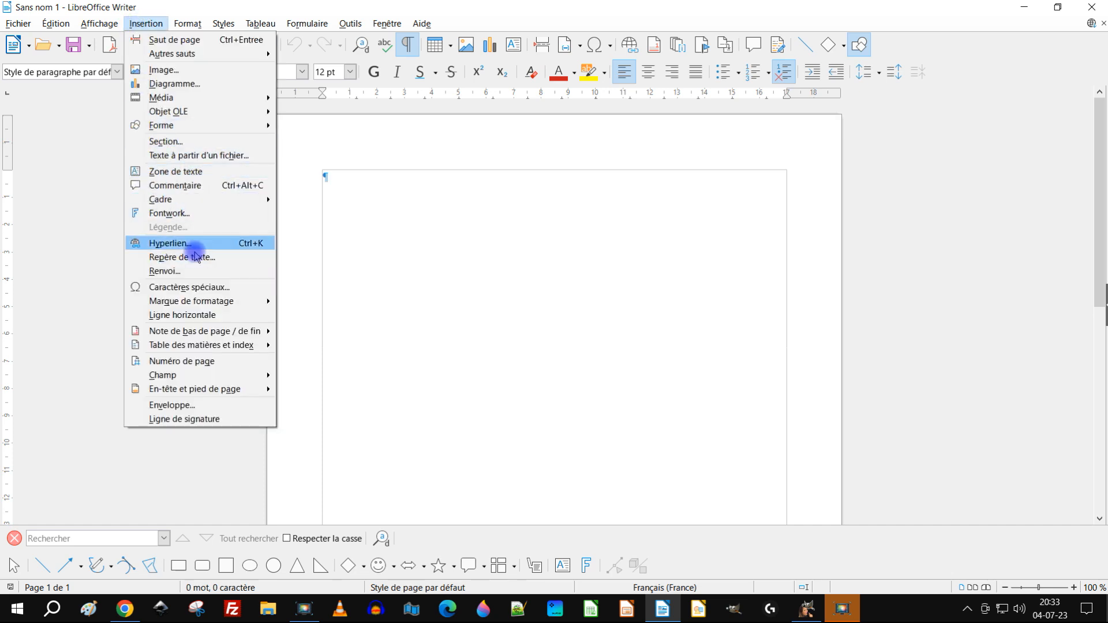
pyautogui.click(199, 75)
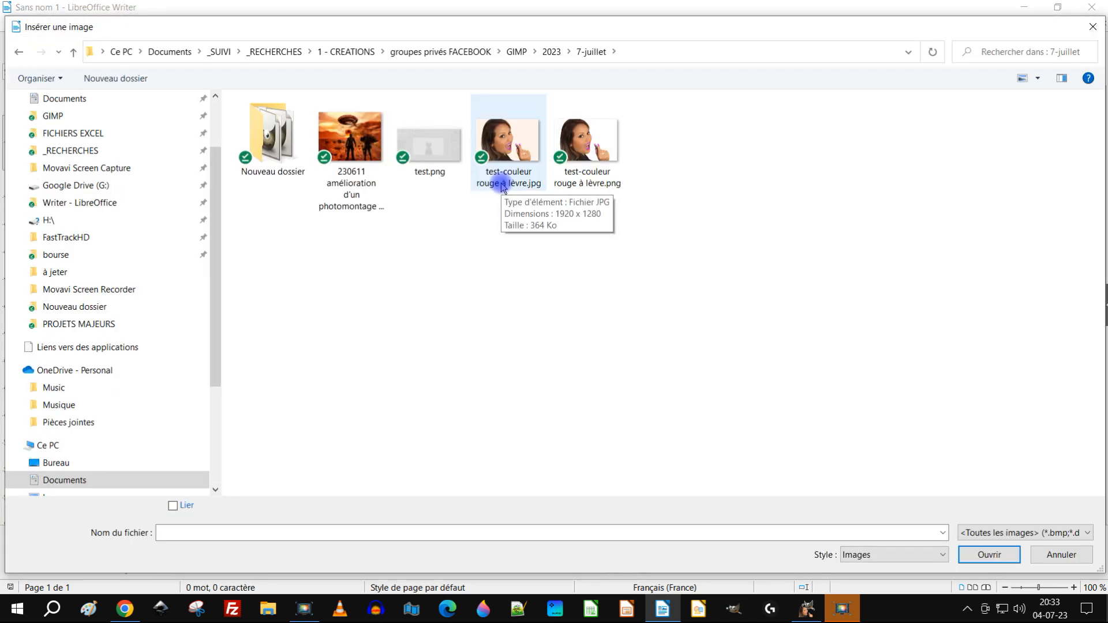
pyautogui.click(502, 186)
pyautogui.doubleClick(502, 185)
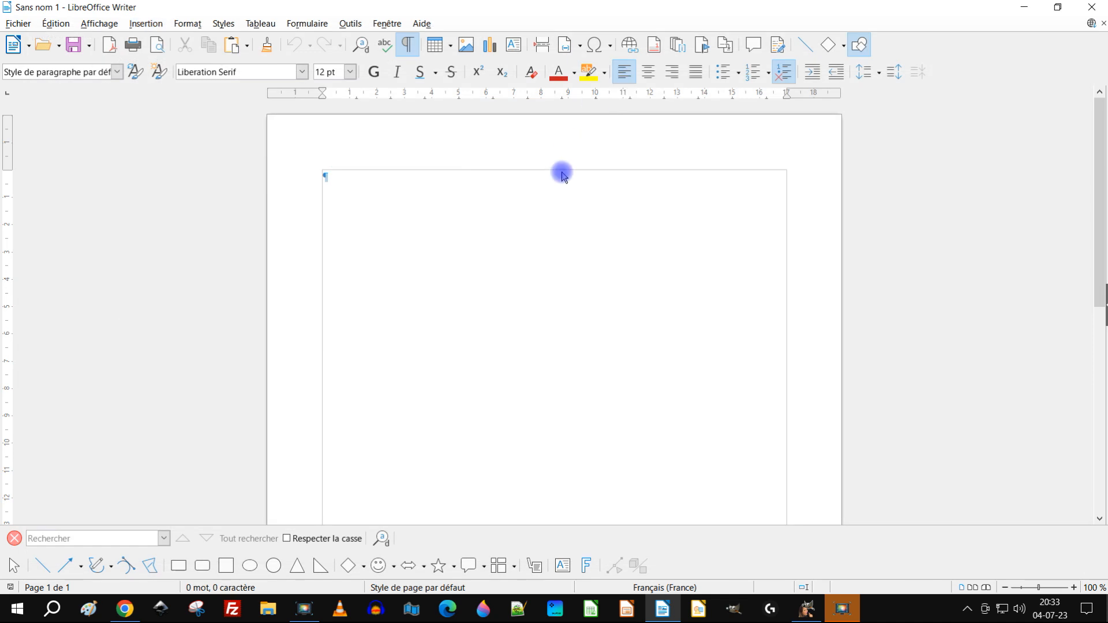
# Move the inserted image to the top of the page text area and add empty paragraphs beneath it
pyautogui.click(794, 263)
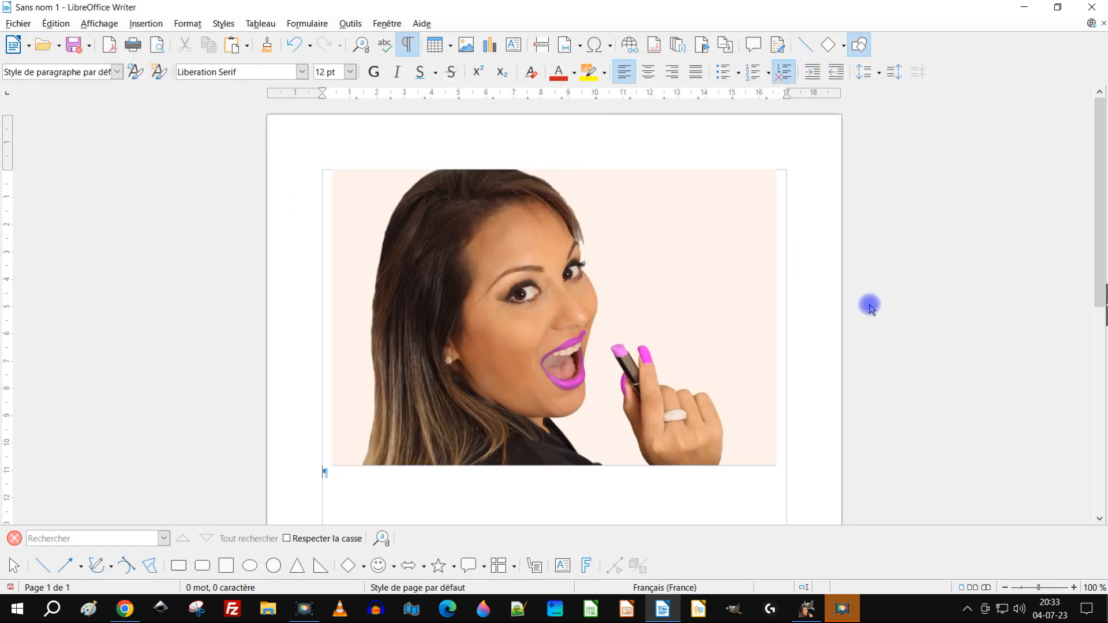
pyautogui.press('Return')
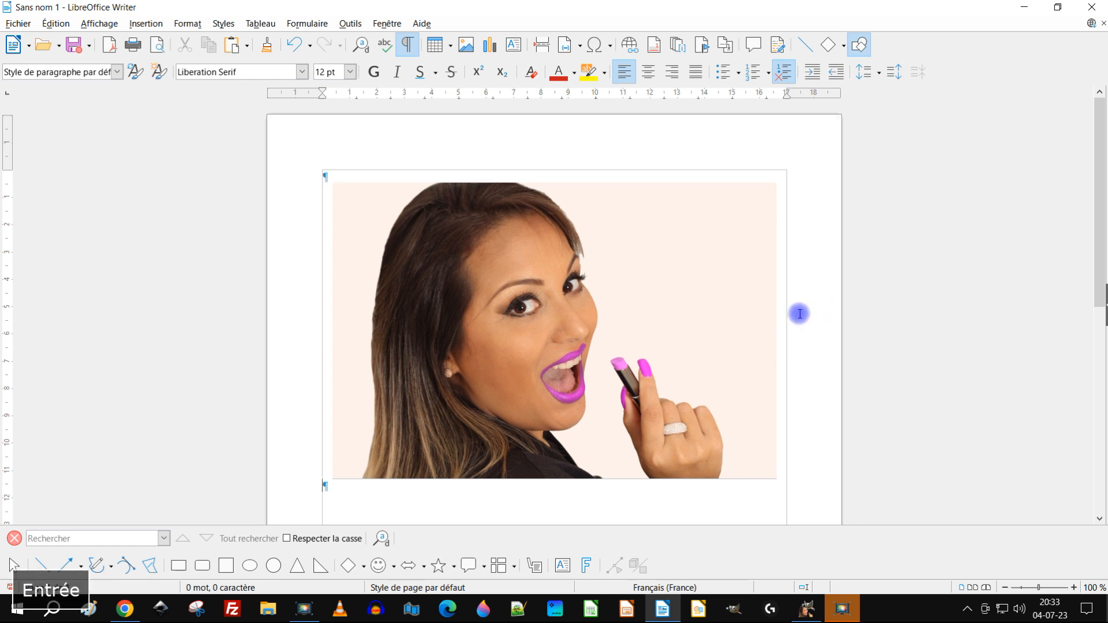
pyautogui.press('Return')
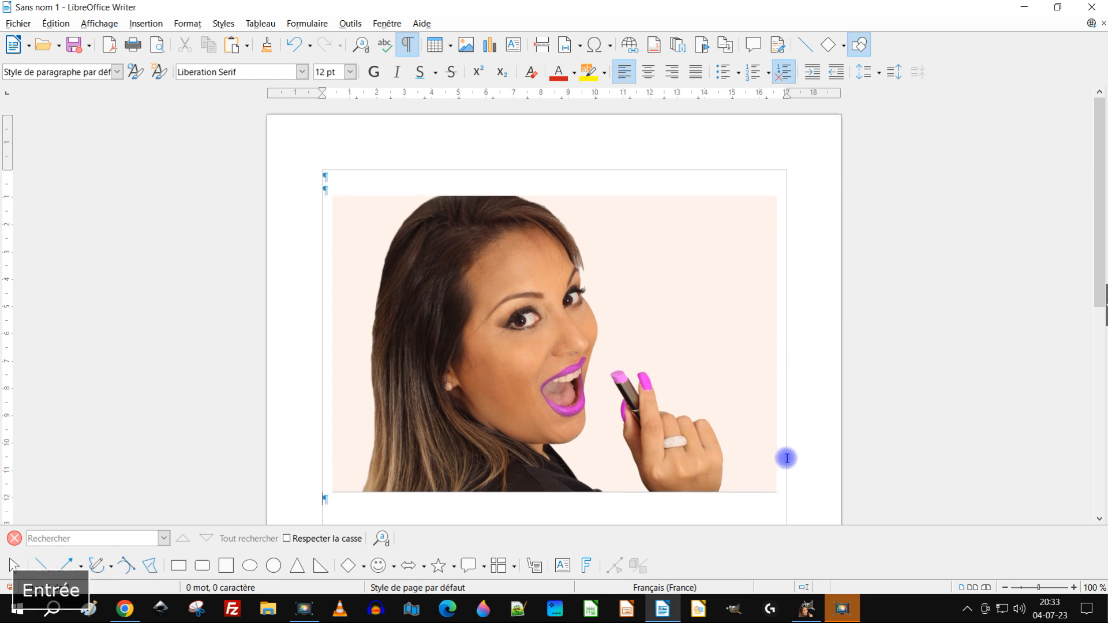
pyautogui.click(725, 397)
pyautogui.moveTo(651, 318); pyautogui.dragTo(691, 287)
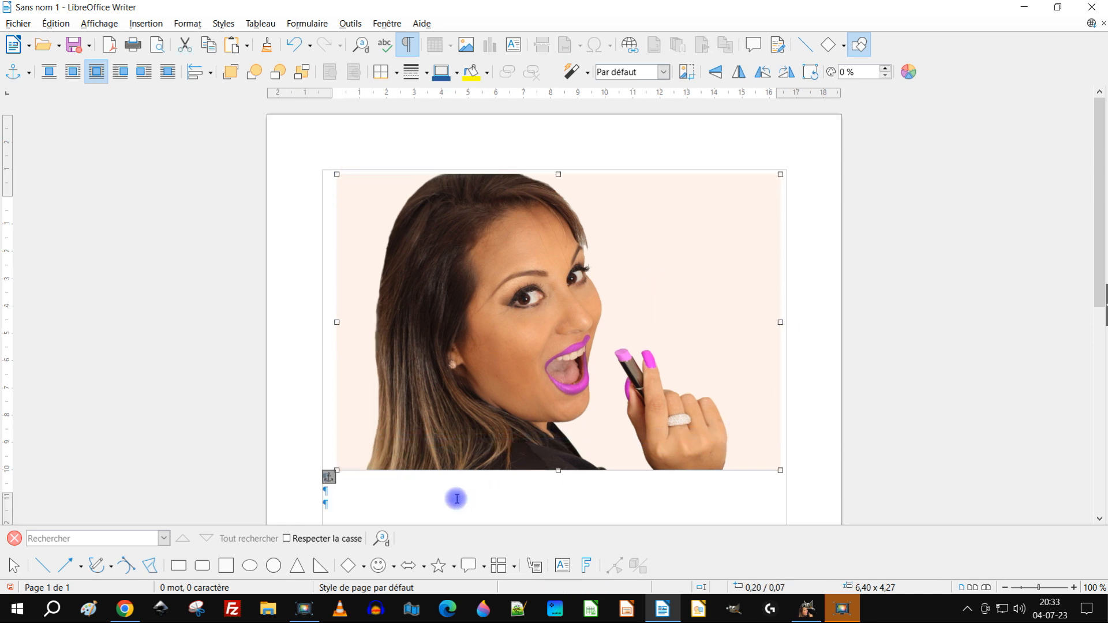
pyautogui.click(416, 515)
pyautogui.press('Return')
pyautogui.scroll(-1, 510, 292)
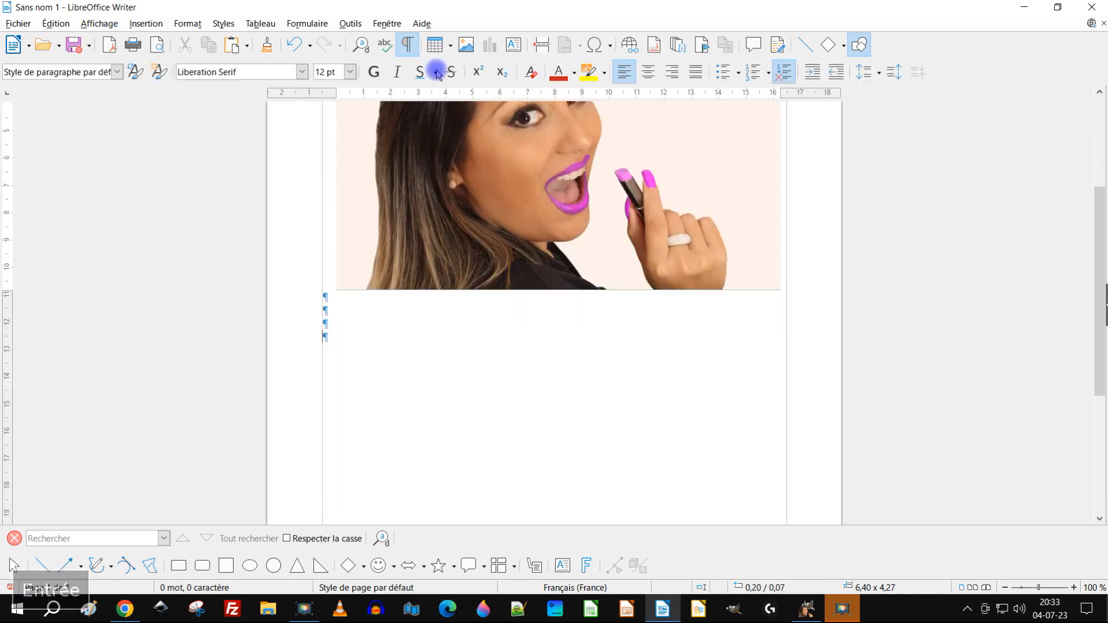
# Insert the image "test-couleur rouge à lèvre.png" below the JPEG image and deselect it
pyautogui.click(154, 26)
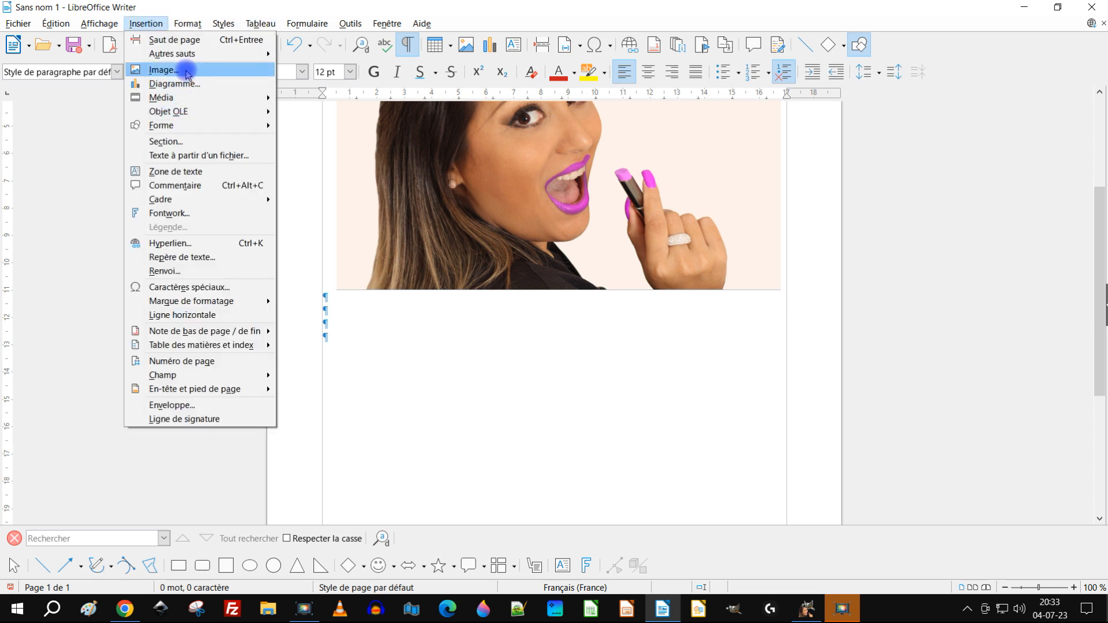
pyautogui.click(187, 74)
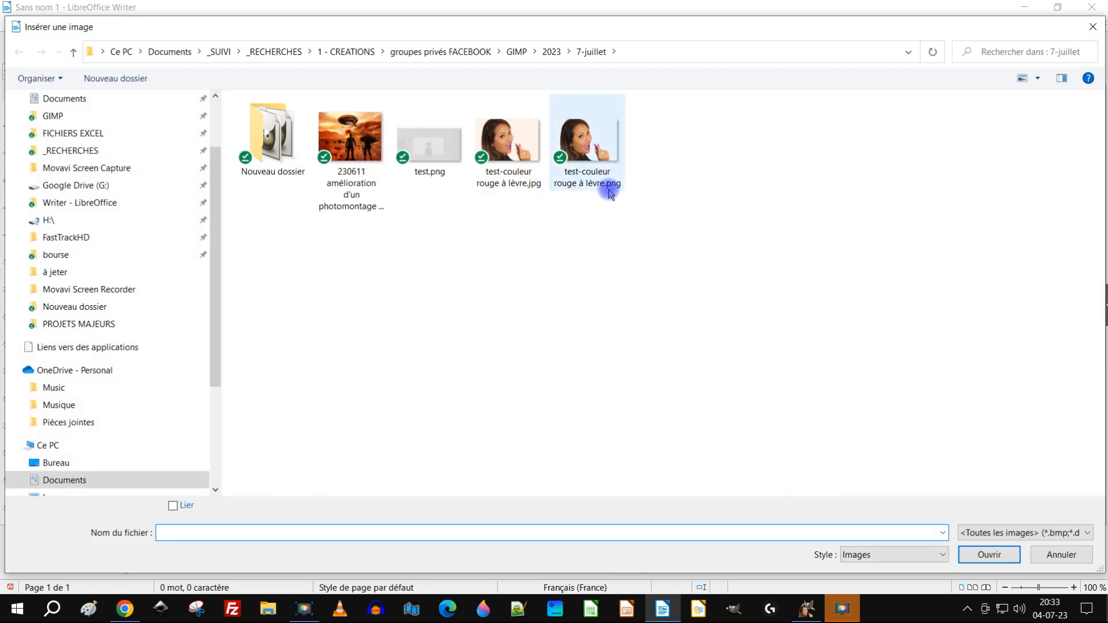
pyautogui.click(609, 192)
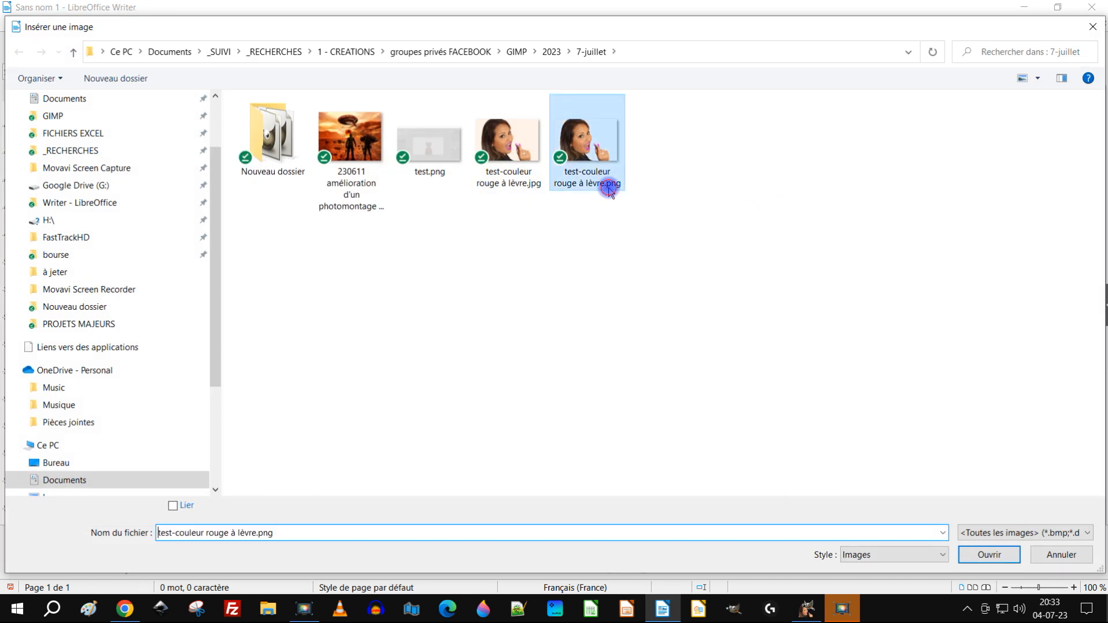
pyautogui.doubleClick(595, 157)
pyautogui.scroll(5, 767, 249)
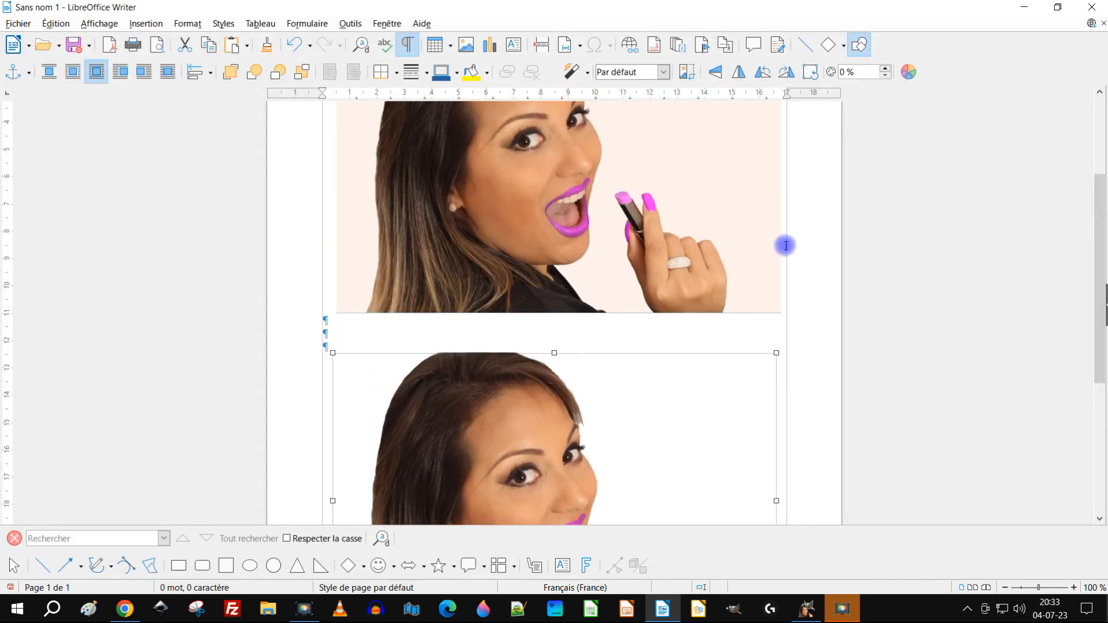
pyautogui.scroll(-5, 783, 247)
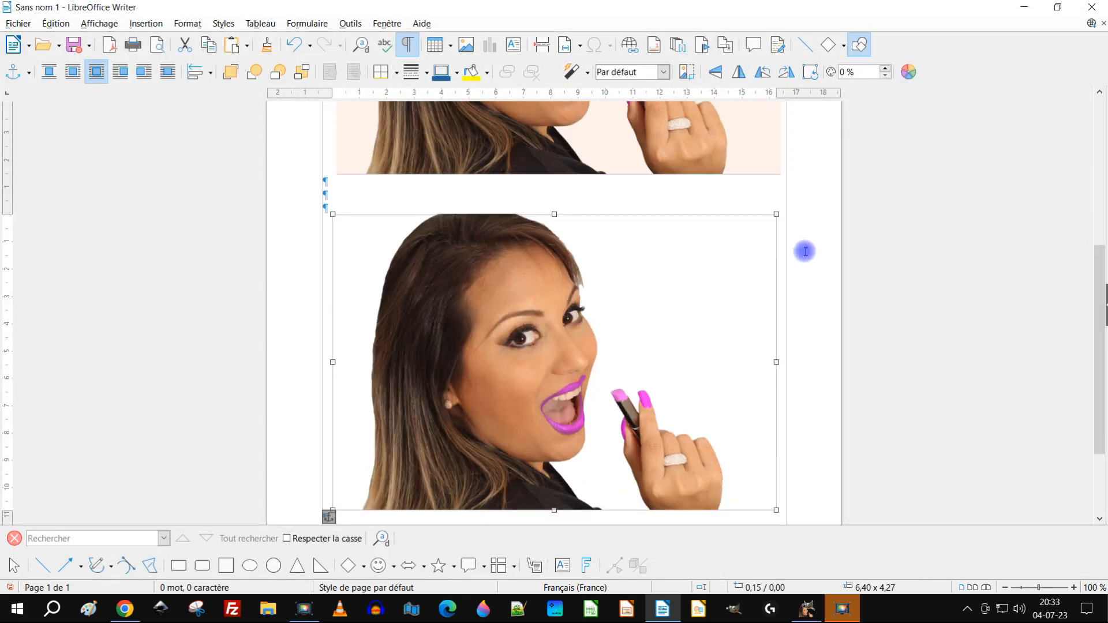
pyautogui.click(804, 286)
pyautogui.scroll(-4, 804, 272)
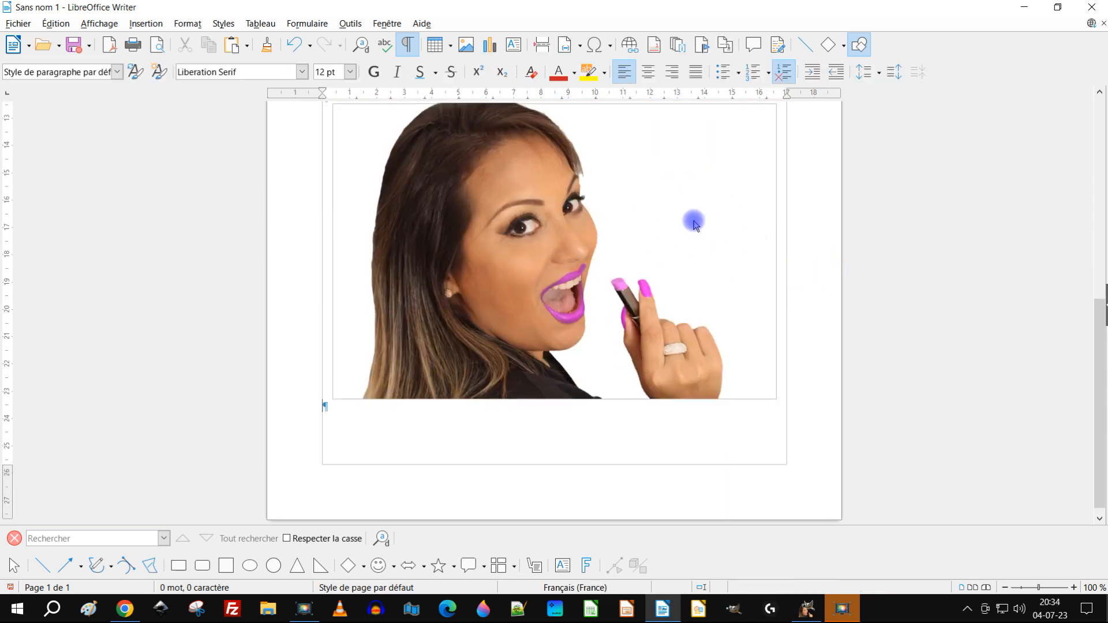
pyautogui.scroll(2, 773, 226)
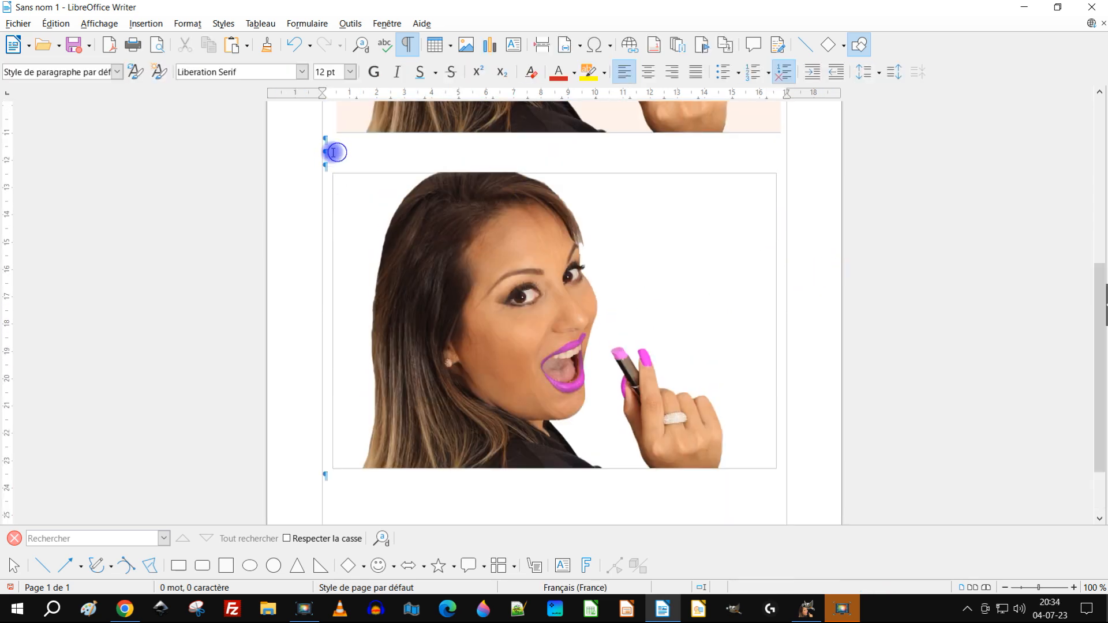
# Set the page style's background to the standard palette's yellow (Jaune) and check both images in print preview
pyautogui.rightClick(333, 156)
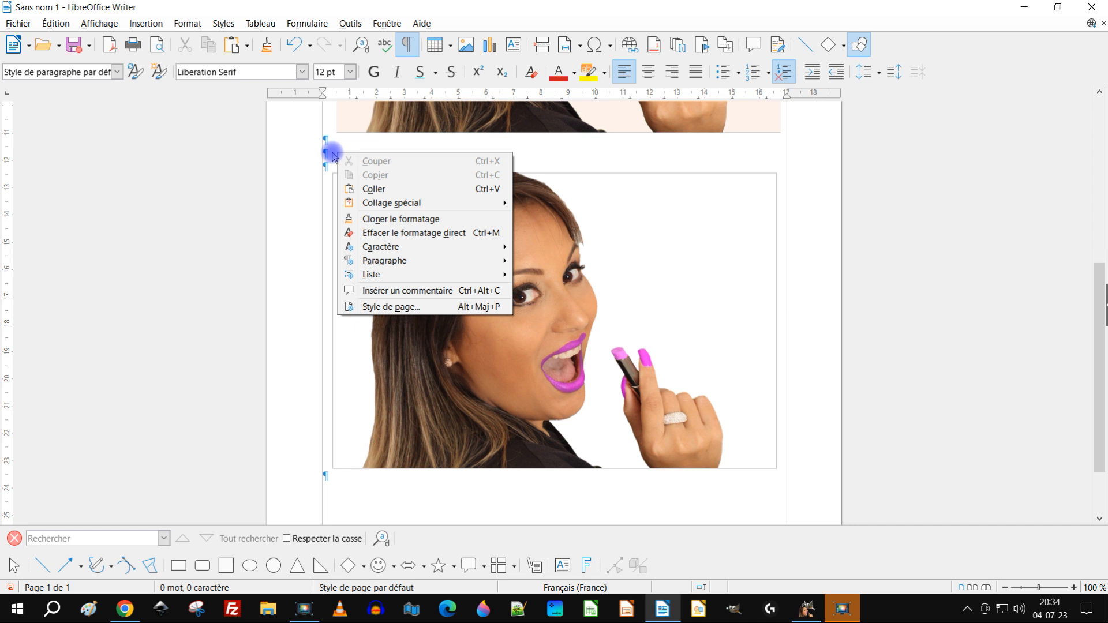
pyautogui.click(419, 310)
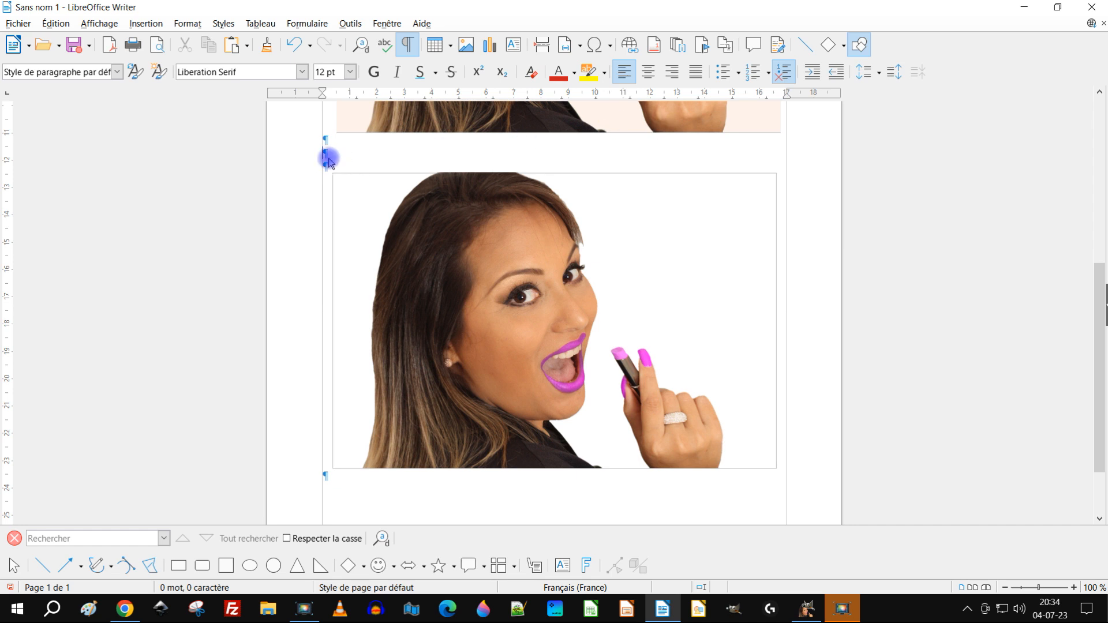
pyautogui.hotkey('alt', 'shift', 'p')
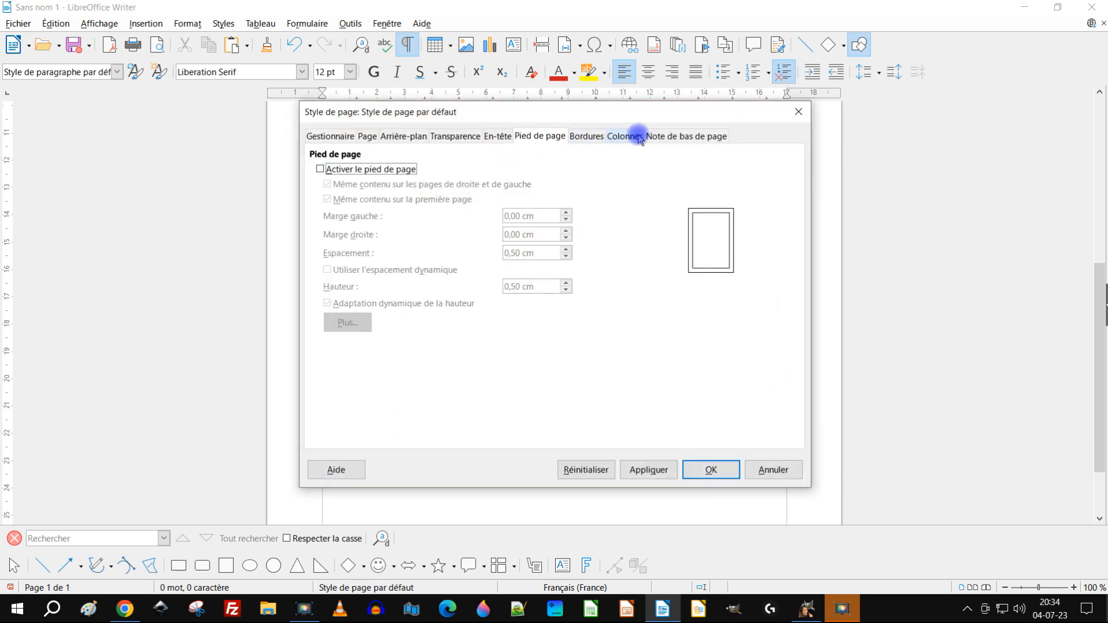
pyautogui.click(402, 137)
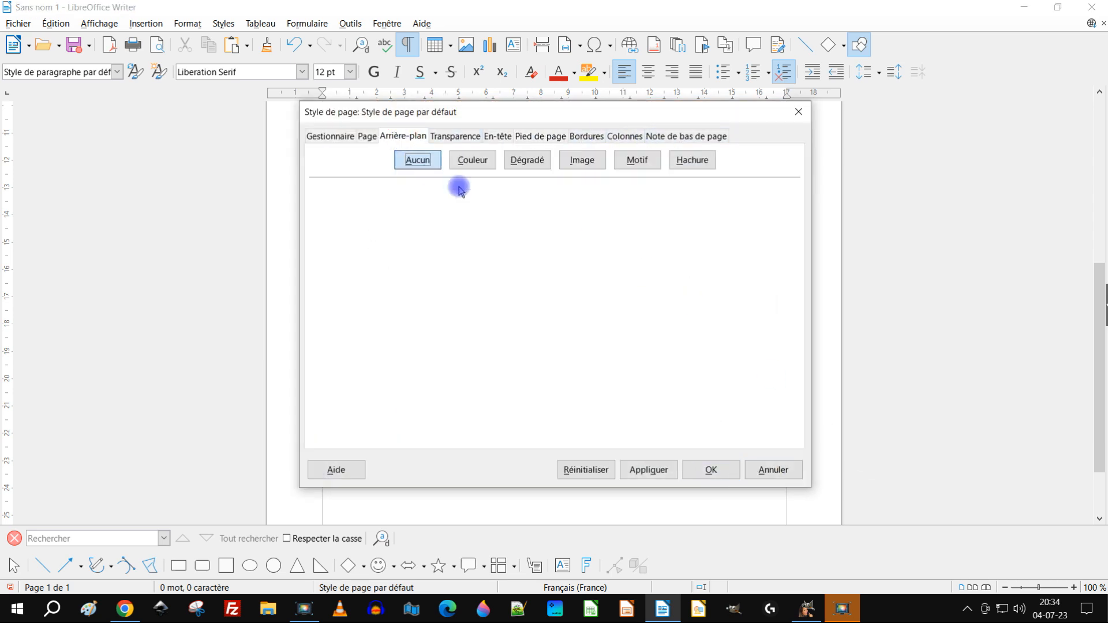
pyautogui.click(471, 161)
pyautogui.click(339, 243)
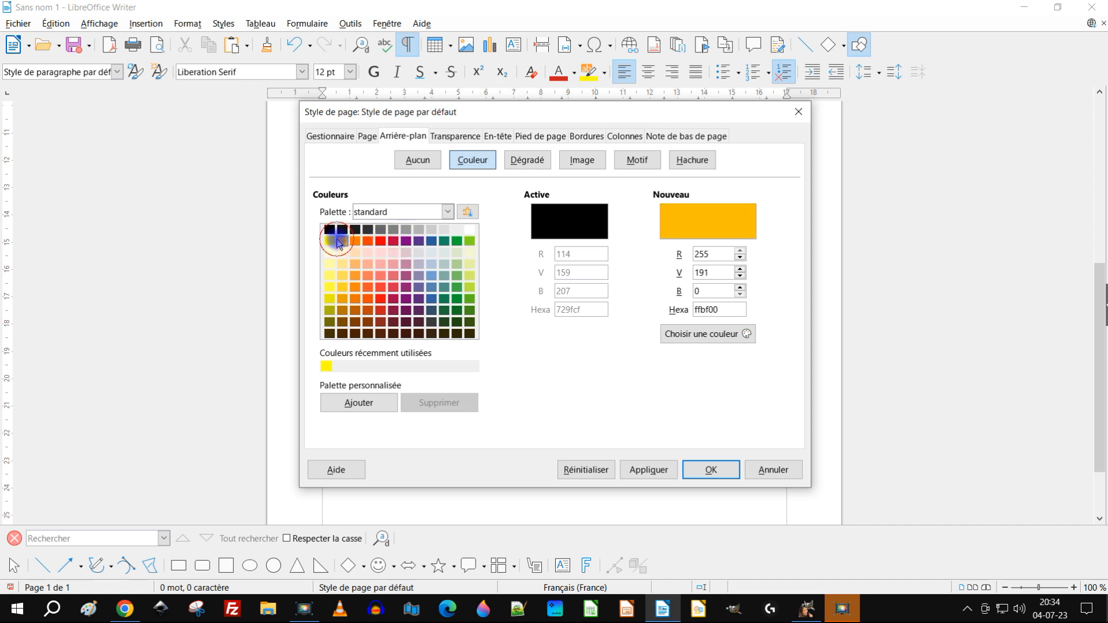
pyautogui.click(329, 240)
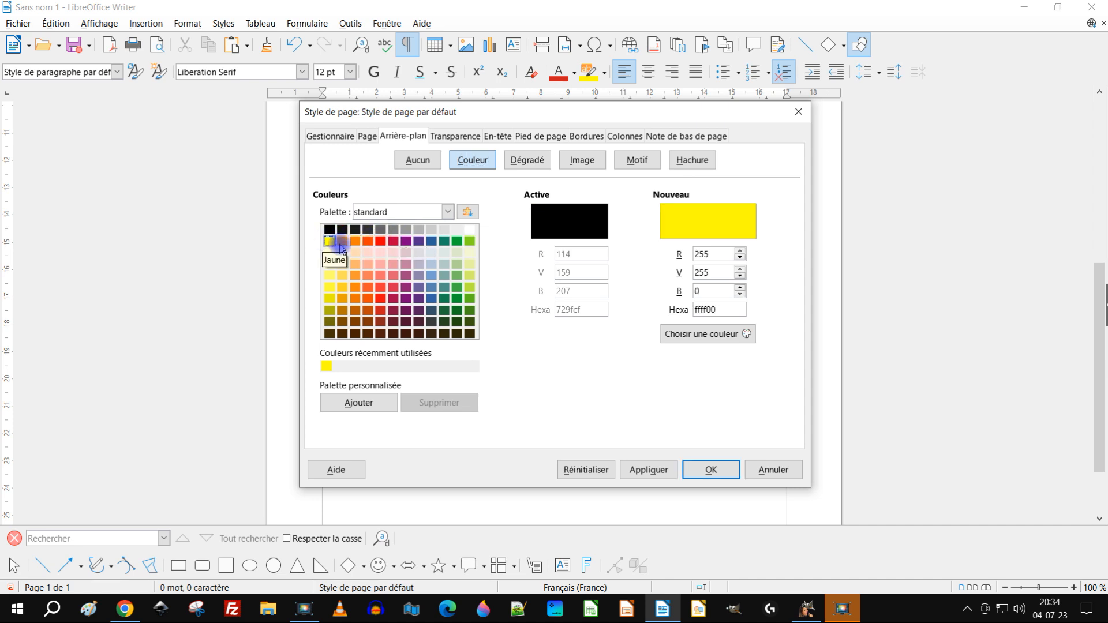
pyautogui.click(717, 468)
pyautogui.scroll(10, 773, 303)
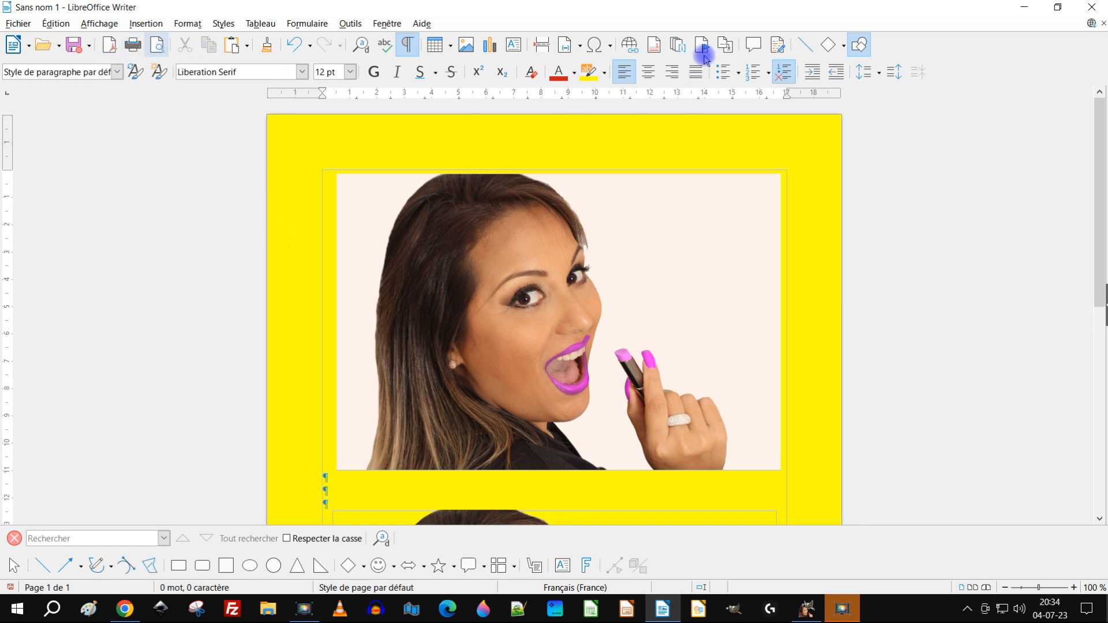
pyautogui.hotkey('ctrl', 'shift', 'o')
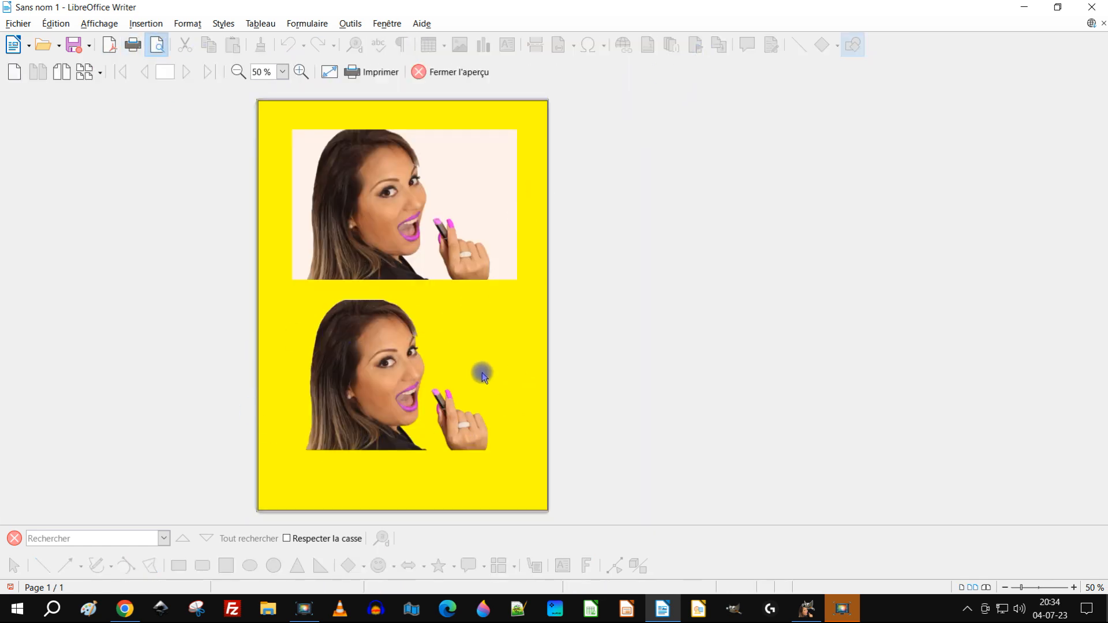
pyautogui.click(449, 73)
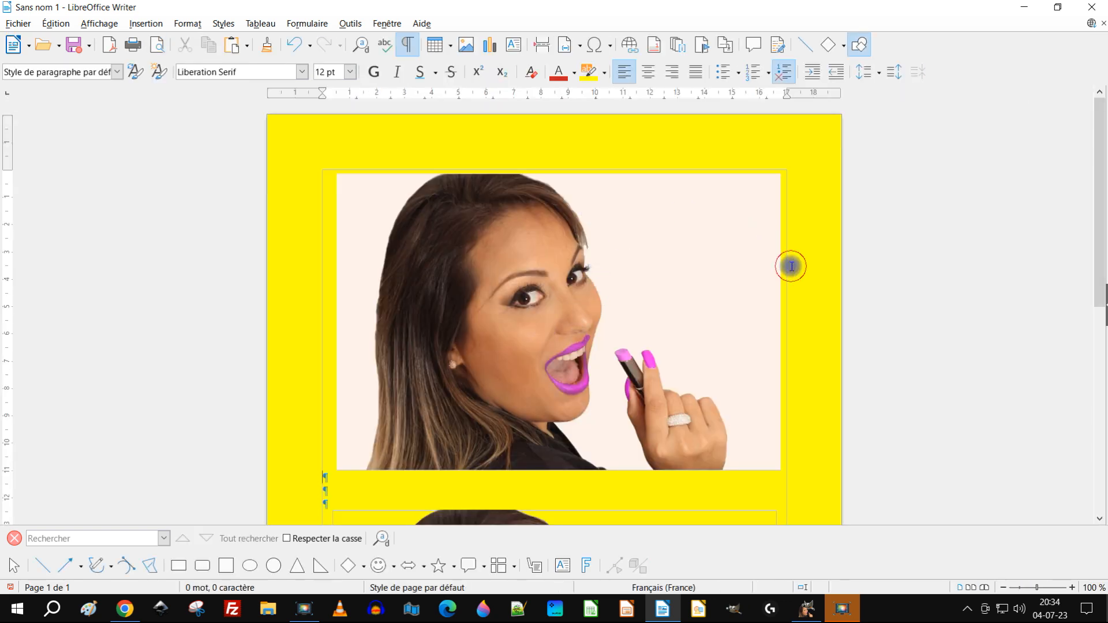
# Add the caption "JPG" in the empty paragraph below the first image and format it bold at 21 pt
pyautogui.press('capslock')
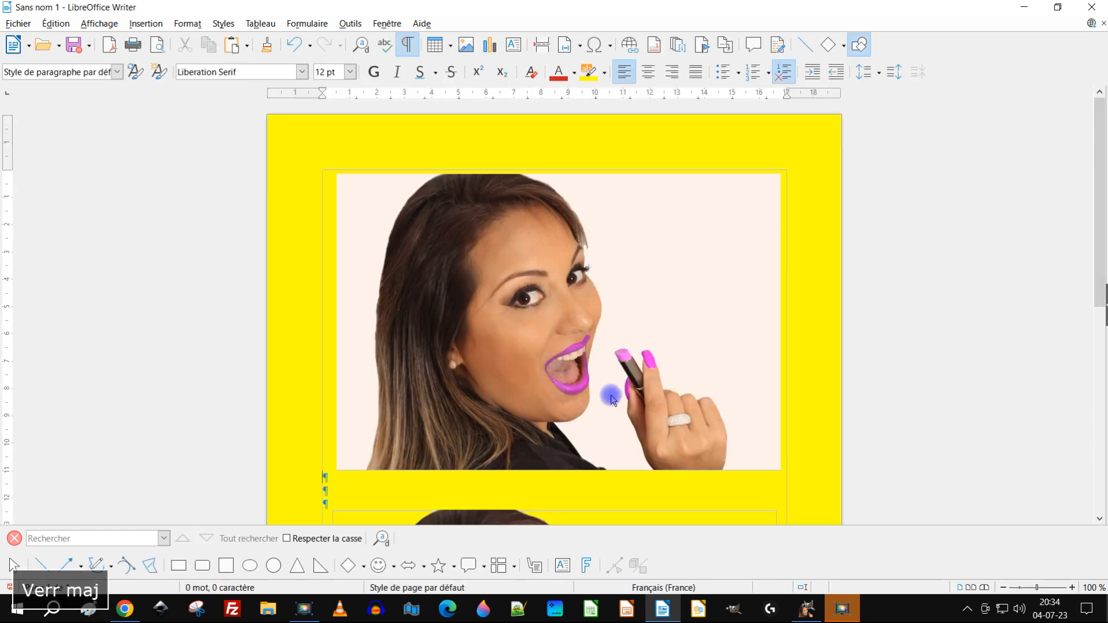
pyautogui.press('j')
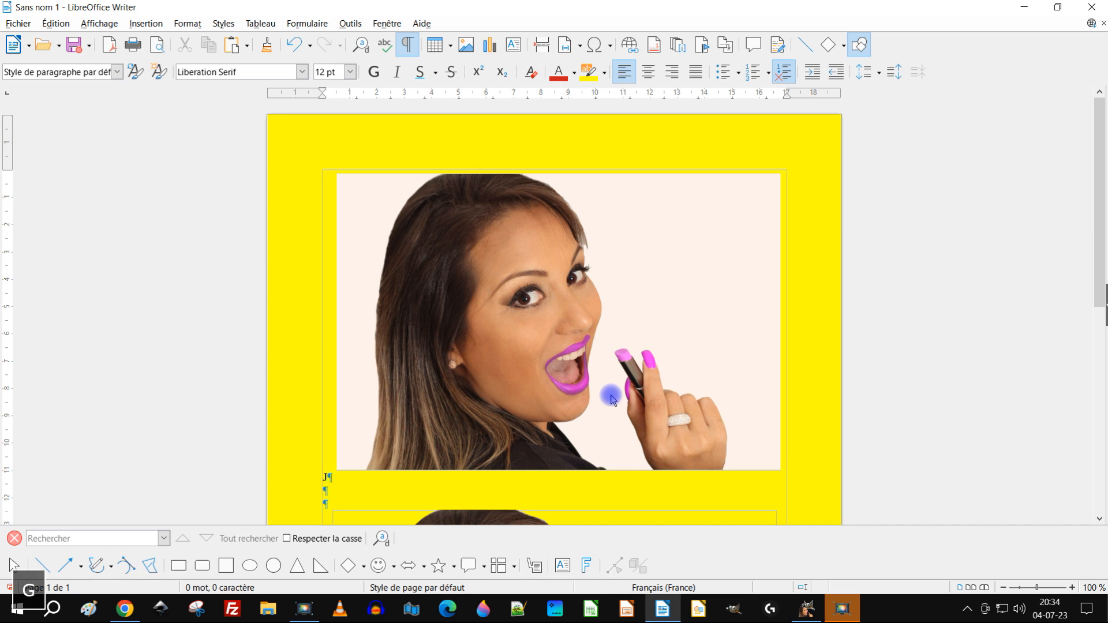
pyautogui.hotkey('shift', 'Home')
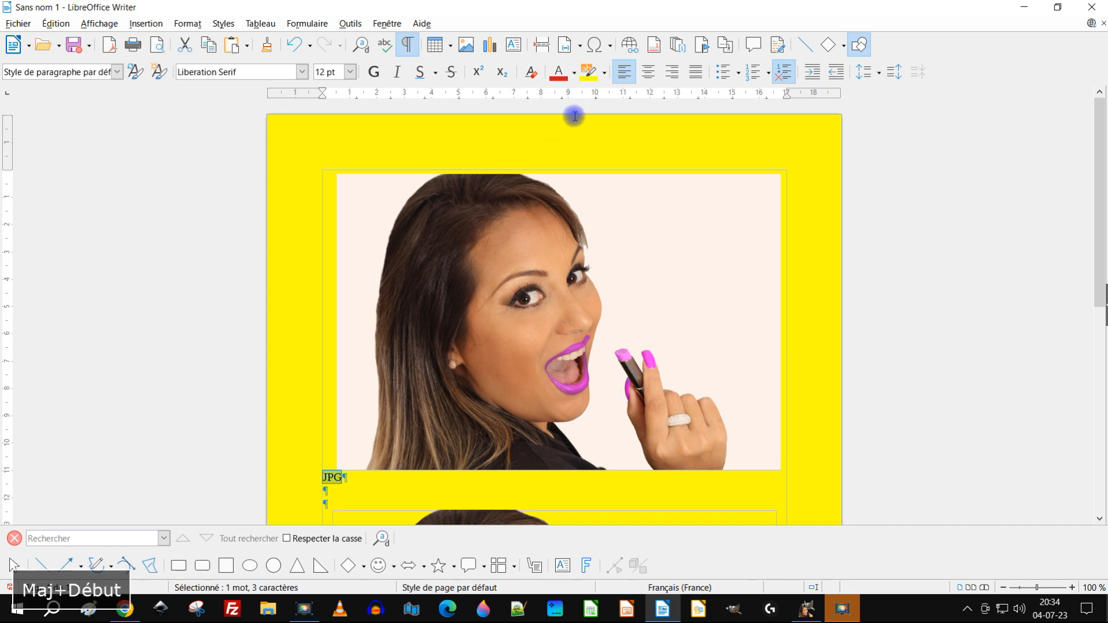
pyautogui.click(374, 72)
pyautogui.click(351, 72)
pyautogui.click(322, 260)
# Copy the "JPG" caption below the second image and change its text to "PNG"
pyautogui.scroll(-5, 360, 294)
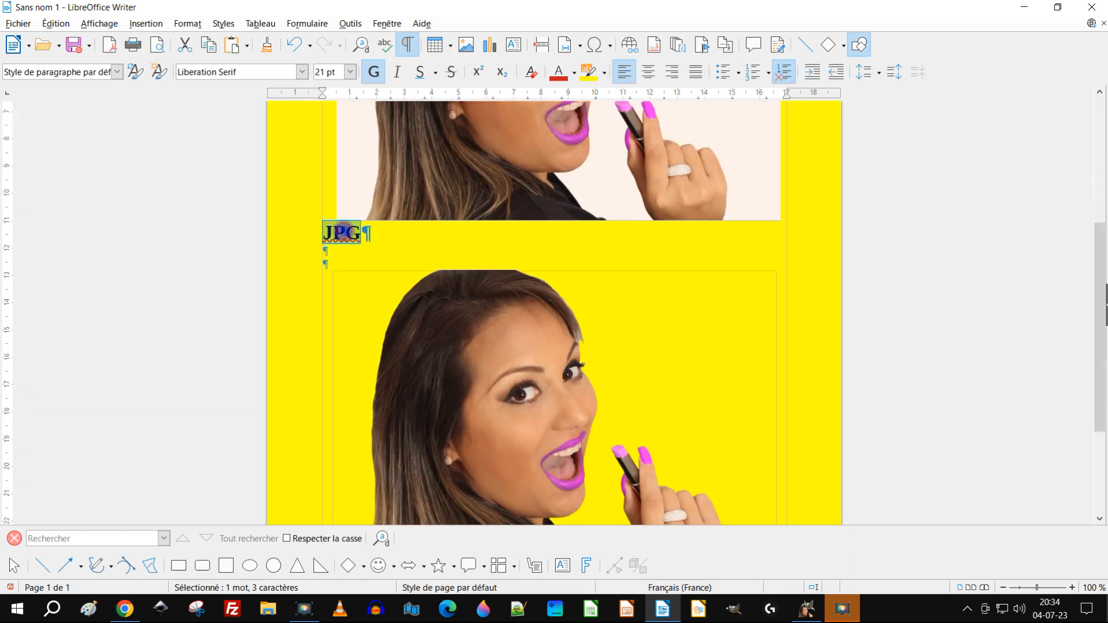
pyautogui.hotkey('ctrl', 'c')
pyautogui.scroll(-3, 439, 247)
pyautogui.click(338, 441)
pyautogui.hotkey('ctrl', 'v')
pyautogui.hotkey('shift', 'Home')
pyautogui.write('PNG')
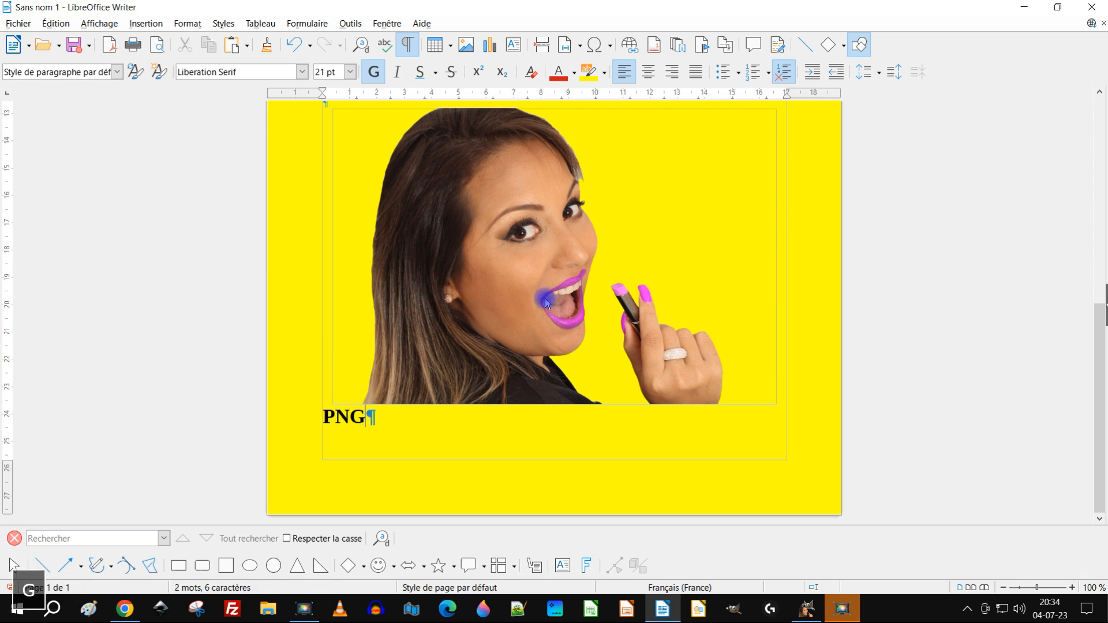
# Check the captioned page in print preview at 50 % zoom, with the preview layout set to a single page
pyautogui.click(170, 46)
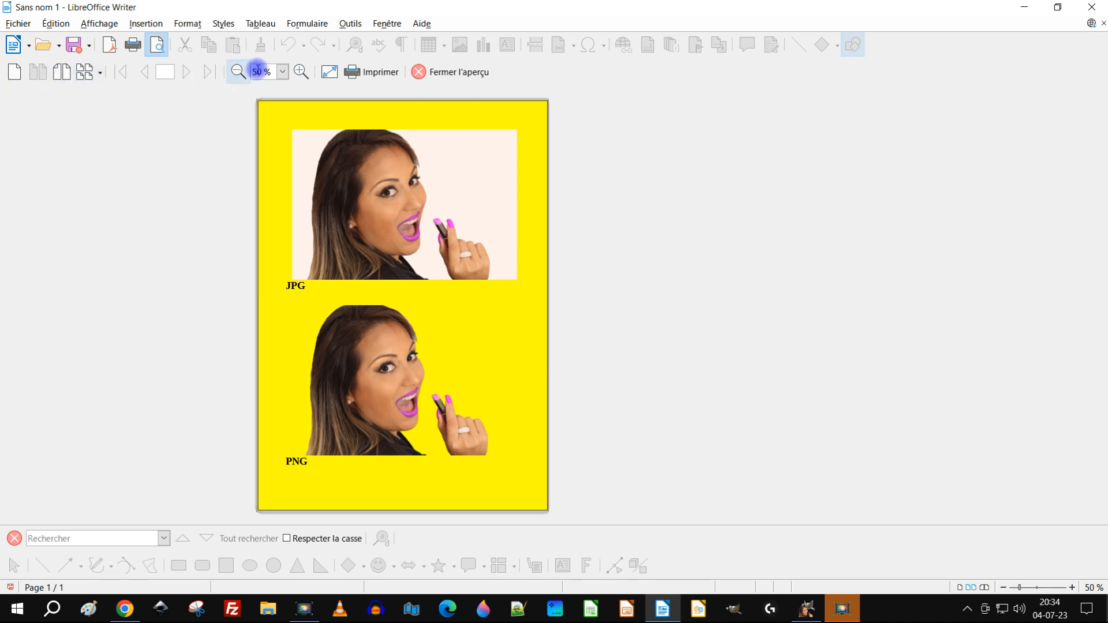
pyautogui.click(296, 72)
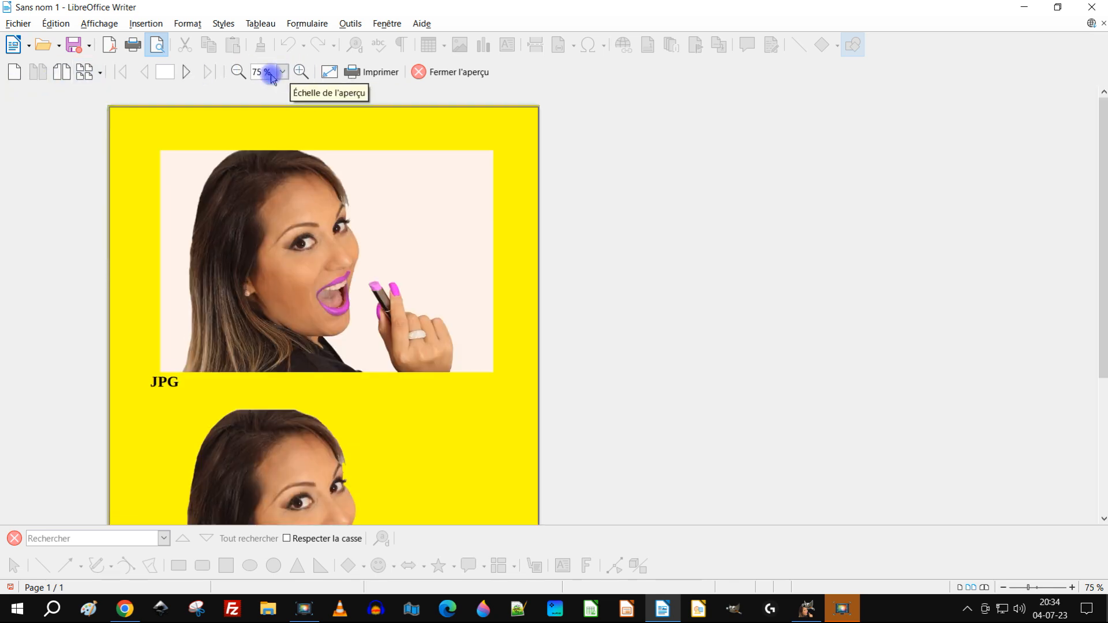
pyautogui.click(237, 73)
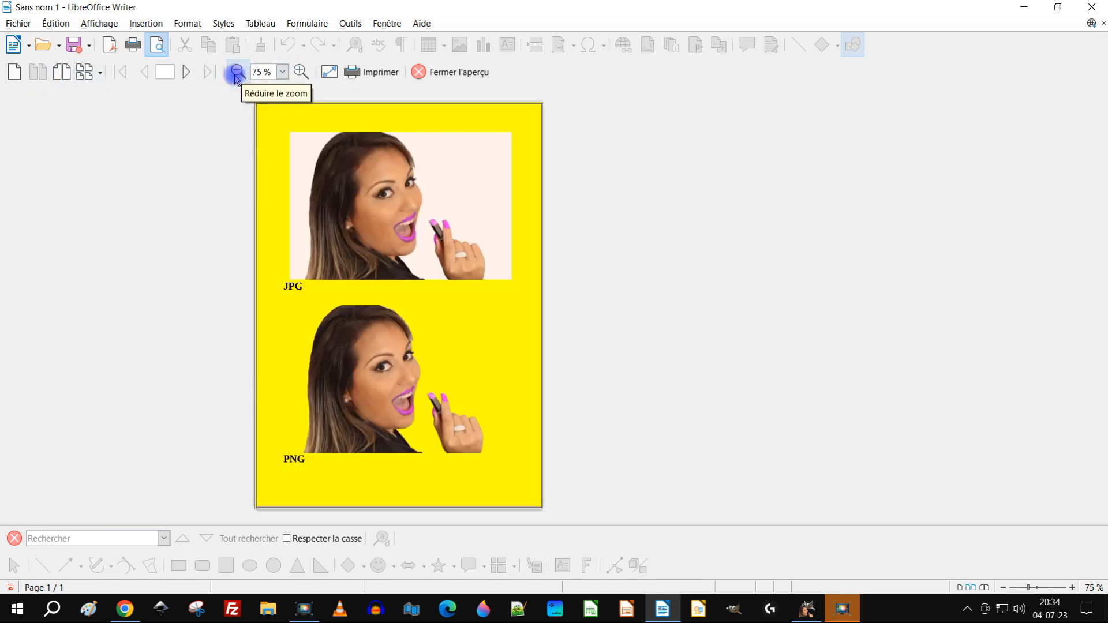
pyautogui.click(102, 74)
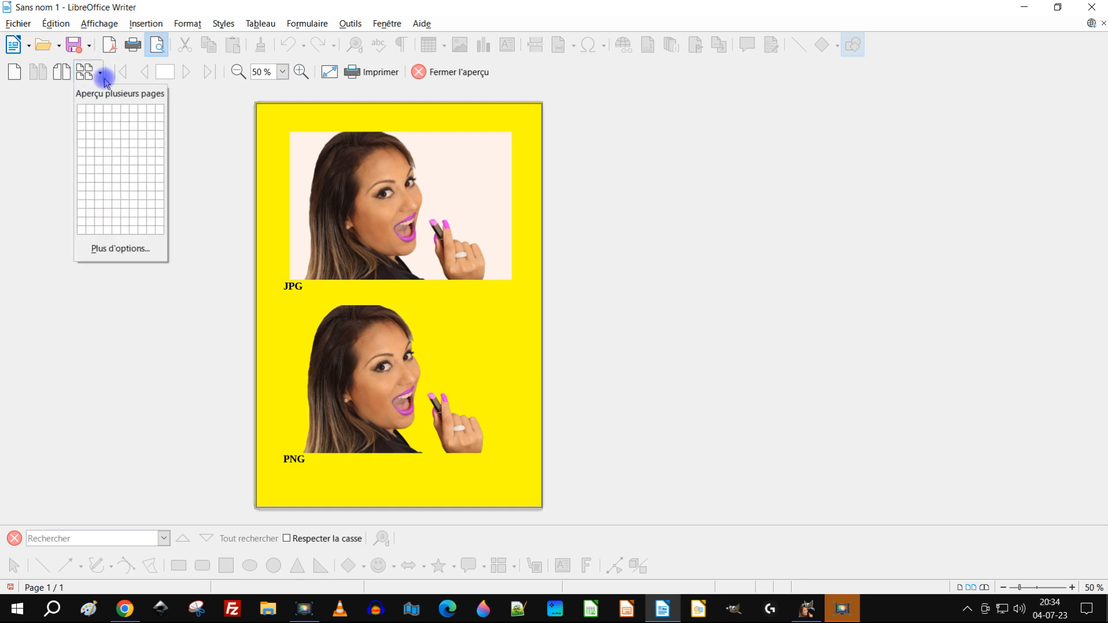
pyautogui.click(84, 107)
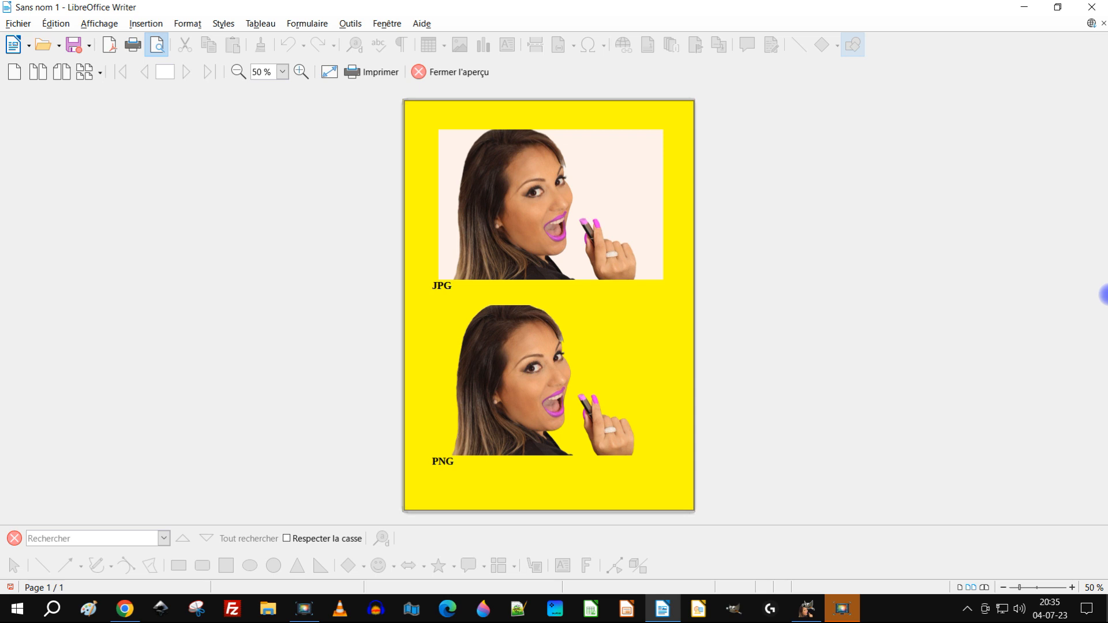
# Switch to GIMP and select the "Visible" layer at the top of the layer stack
pyautogui.click(806, 610)
pyautogui.moveTo(386, 323); pyautogui.dragTo(470, 283)
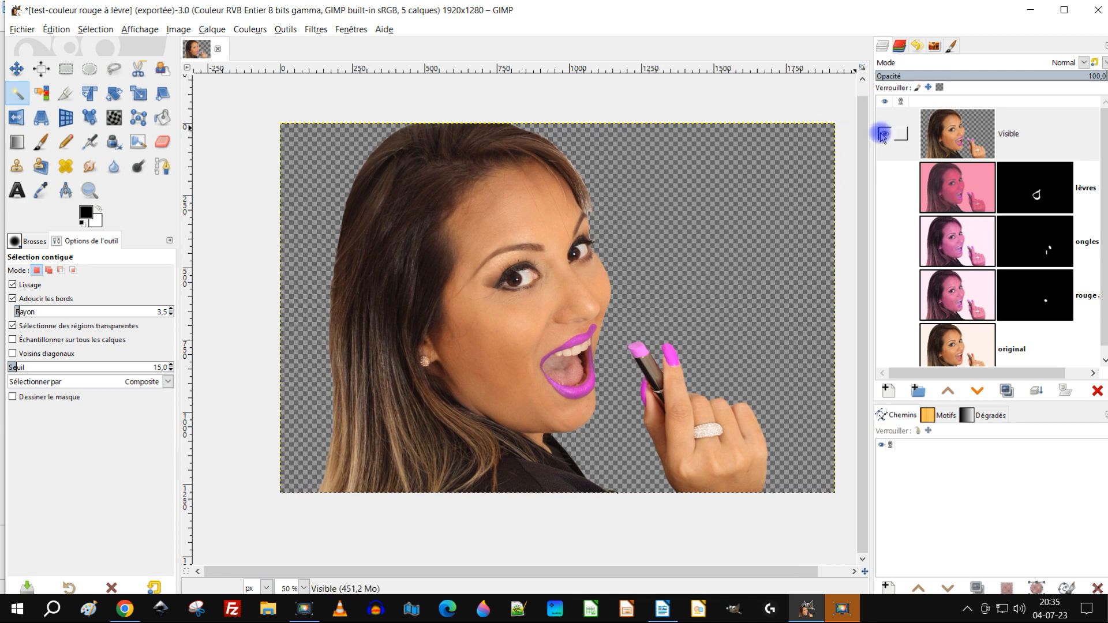
pyautogui.click(990, 141)
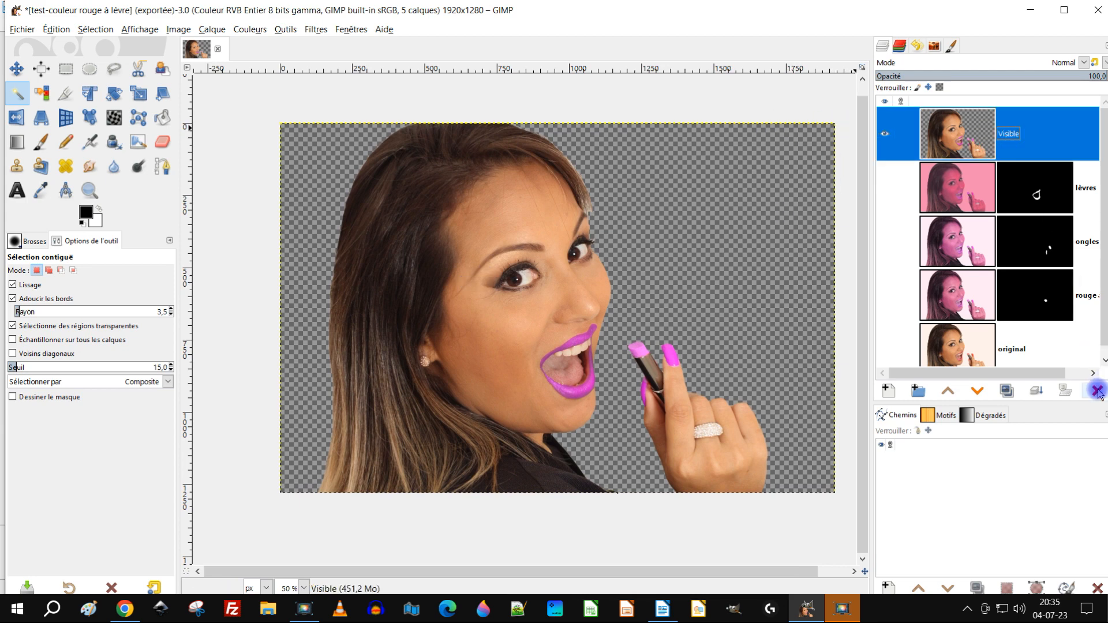